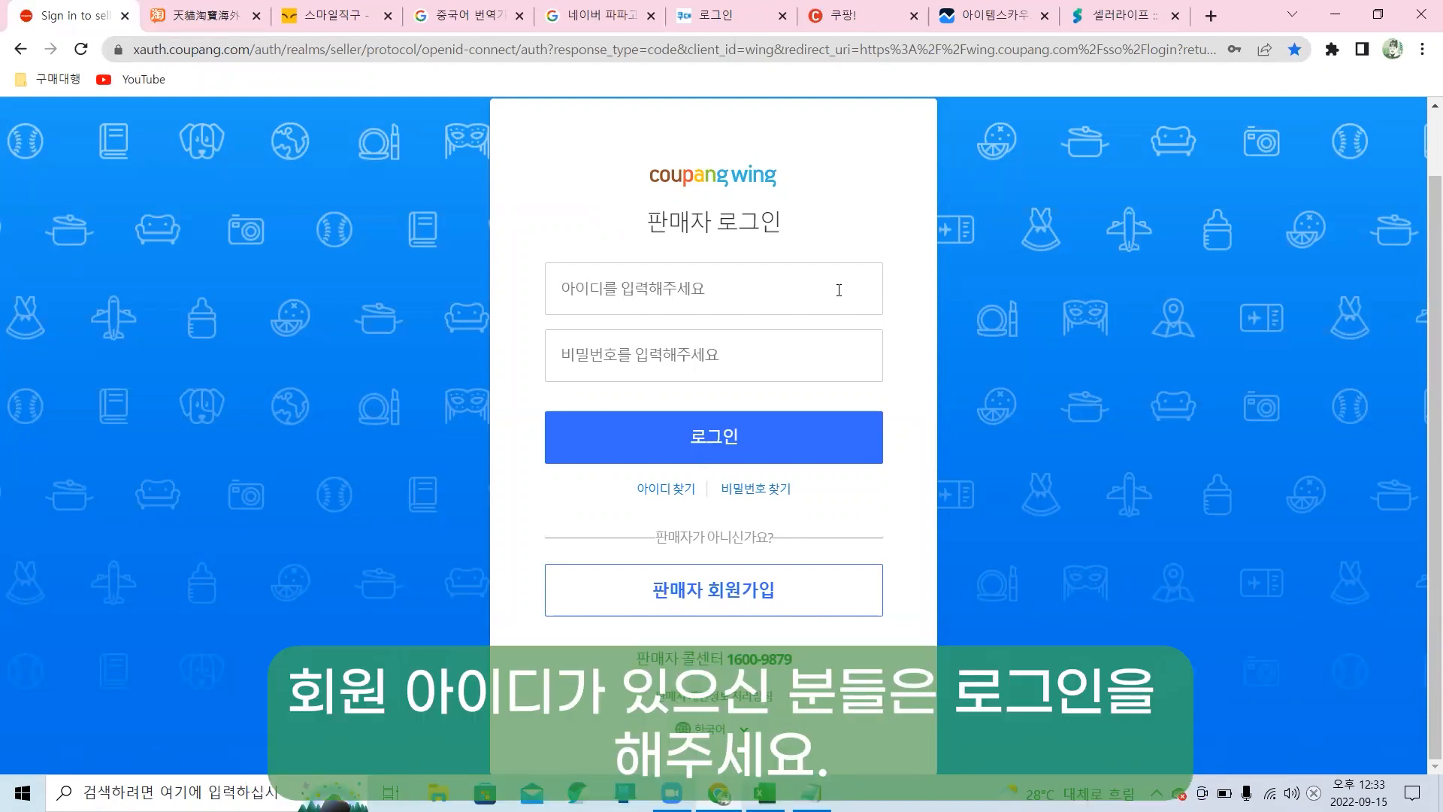
Sign in to the Coupang Wing seller account with the seller ID and account password.
{"action": "left_click", "coordinate": [838, 290]}
{"action": "type", "text": "rece"}
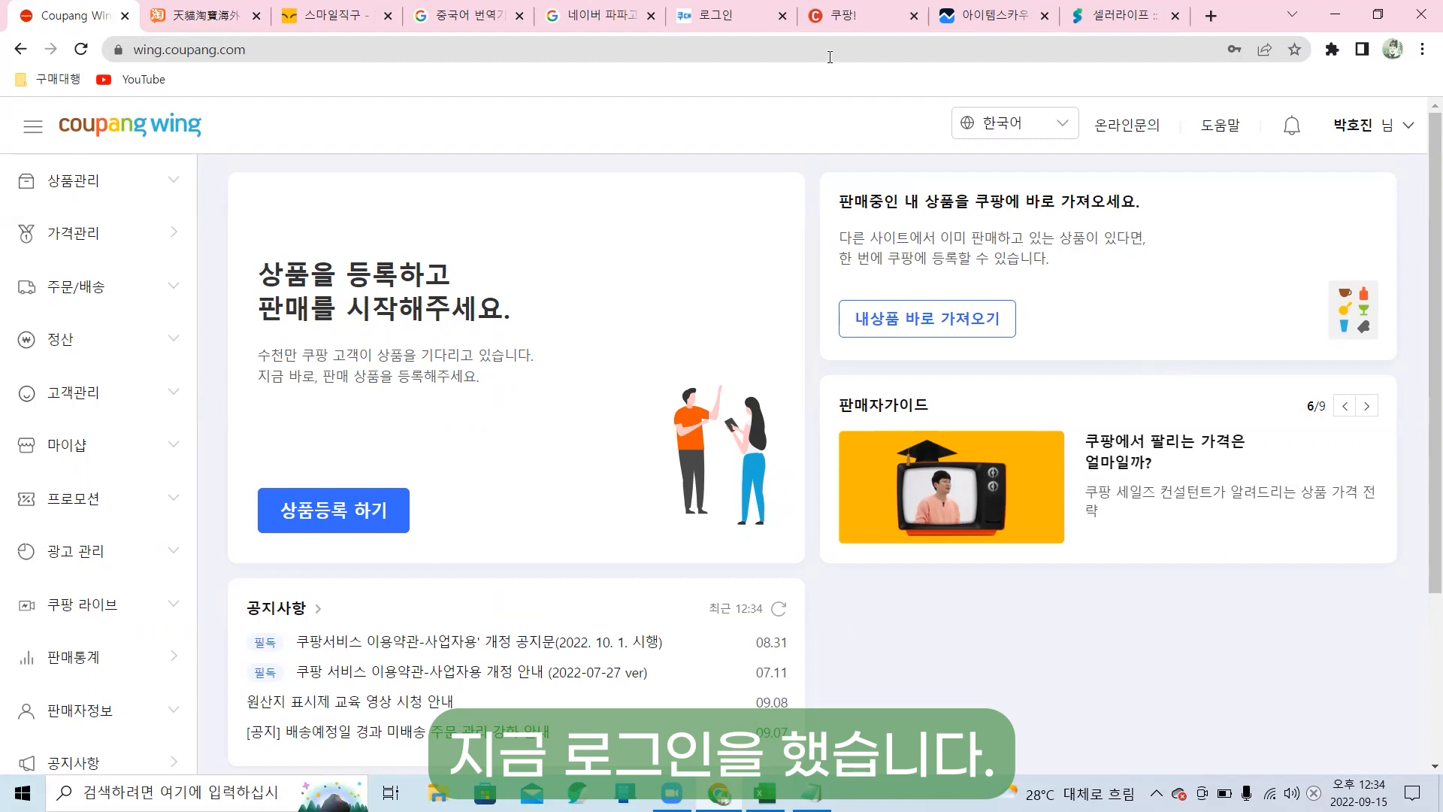
Switch to the 쿠대 (Coudae) admin site and sign in with the saved vendor code and the account password.
{"action": "left_click", "coordinate": [714, 15]}
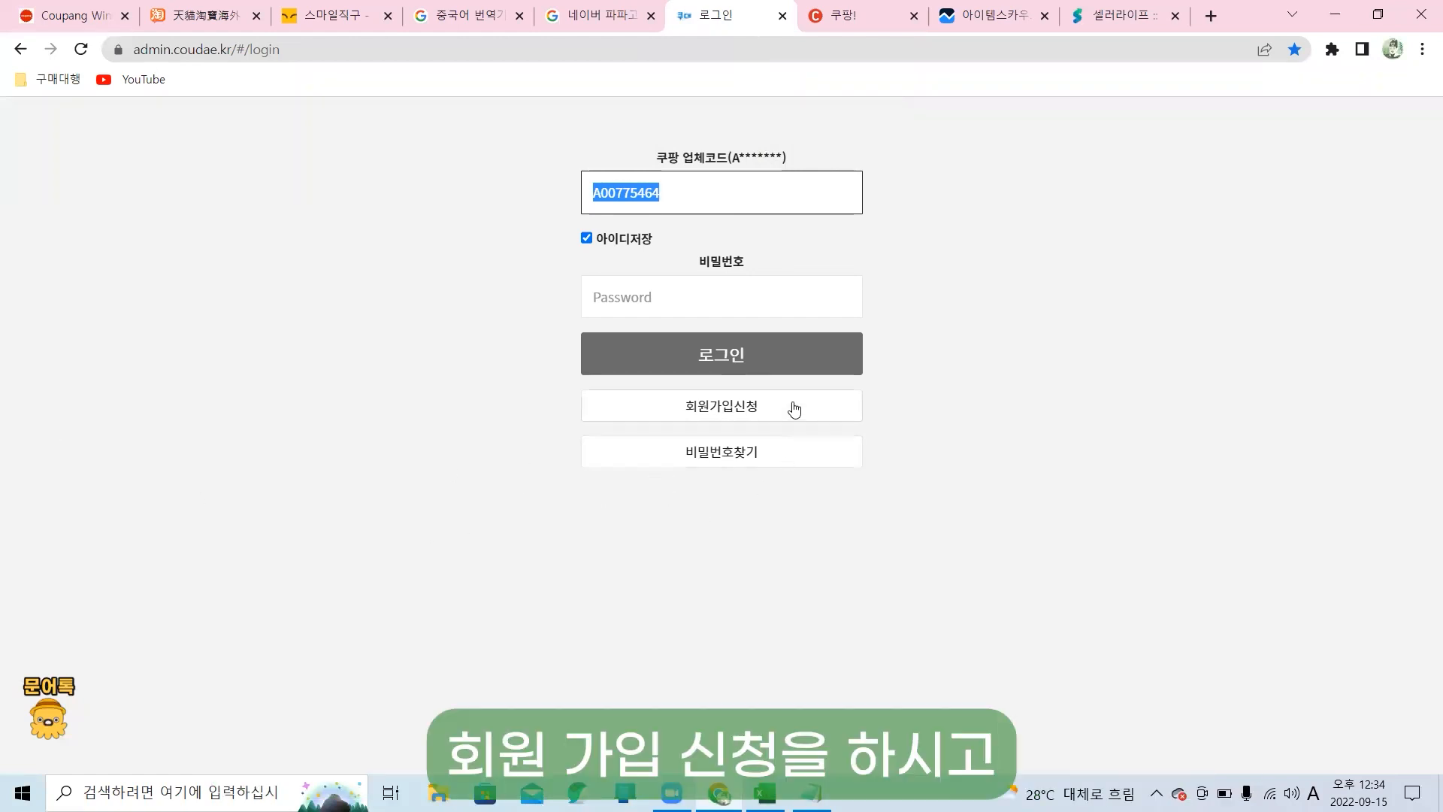
{"action": "left_click", "coordinate": [736, 316]}
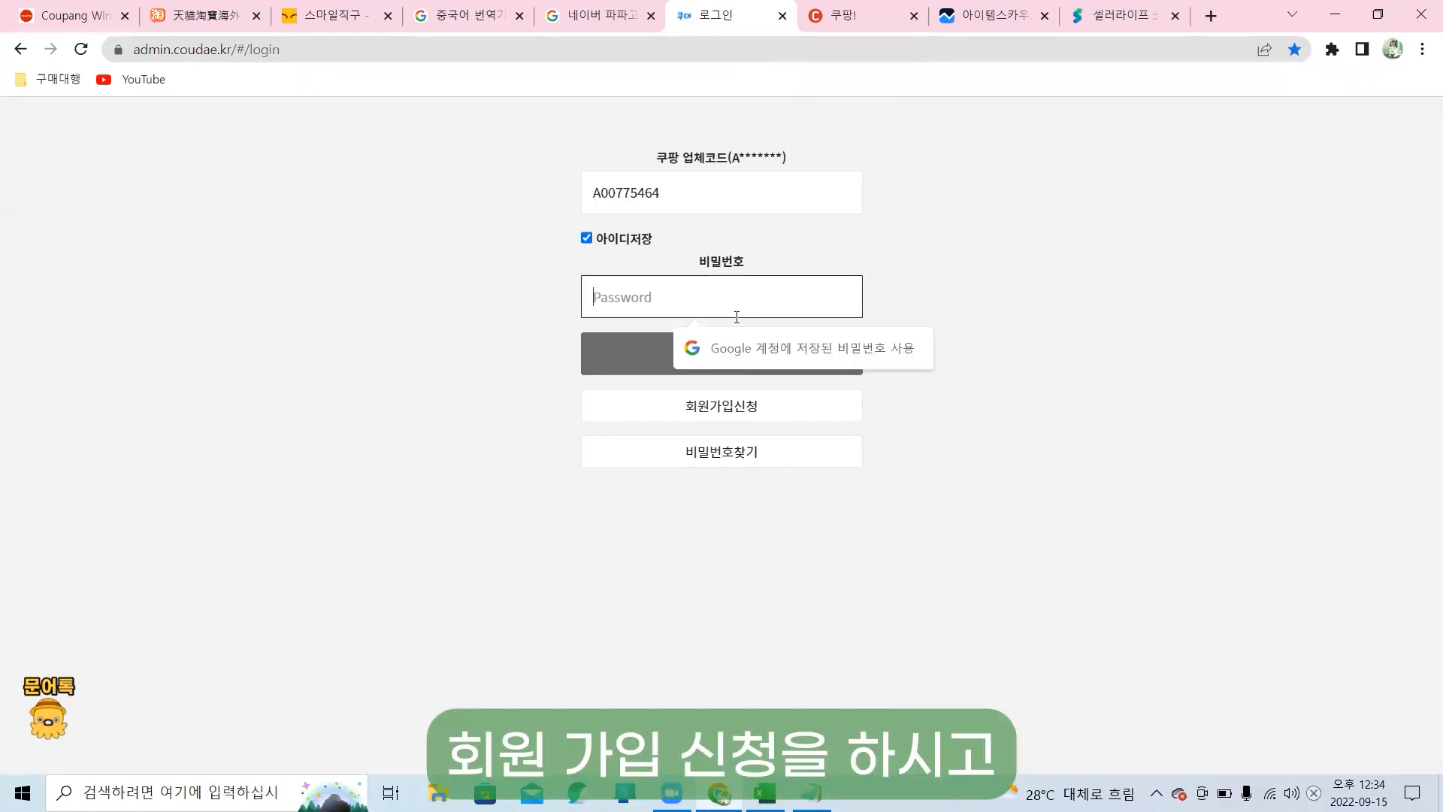
{"action": "type", "text": "****"}
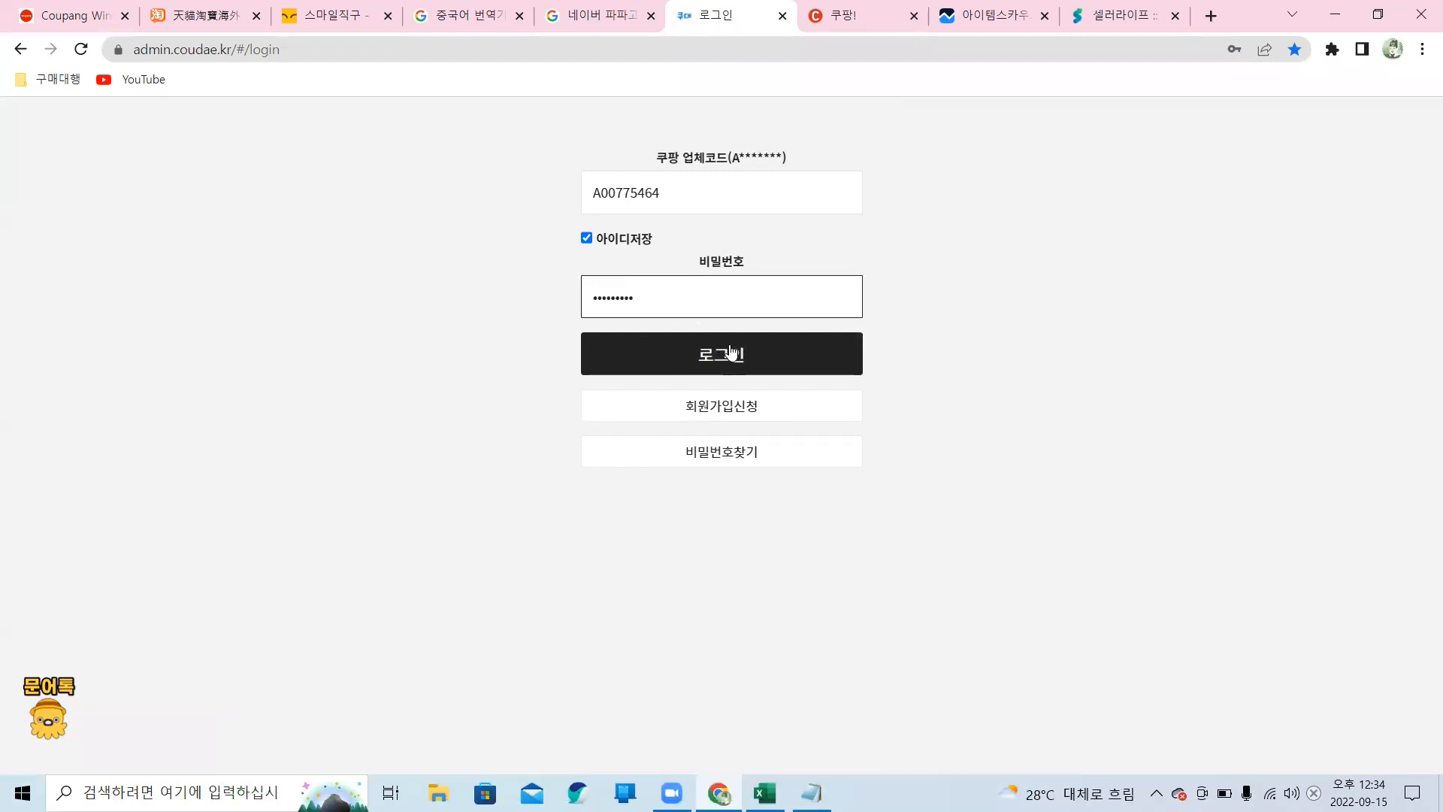
{"action": "left_click", "coordinate": [736, 353]}
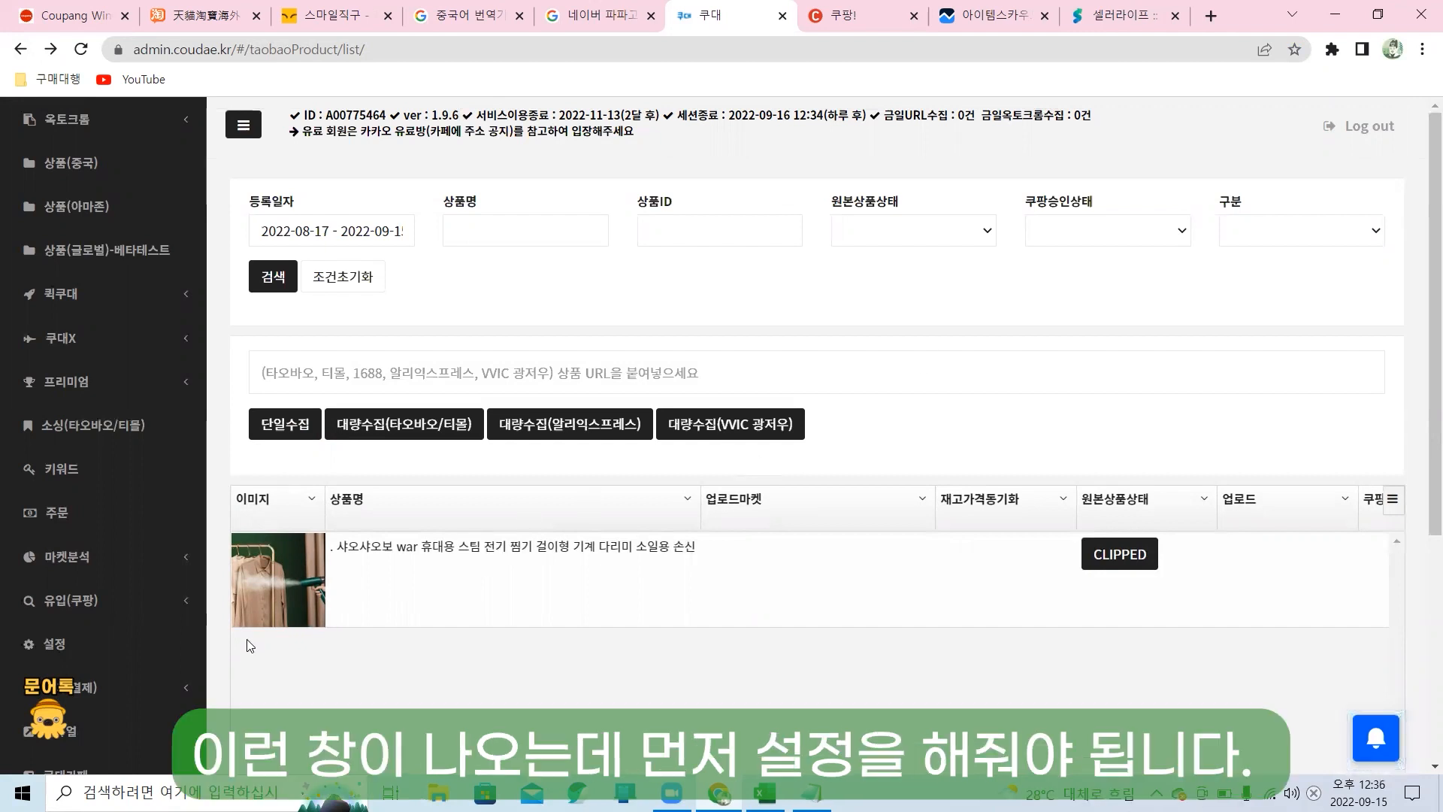
Open the 쿠대 settings page and expand the MY section.
{"action": "left_click", "coordinate": [168, 651]}
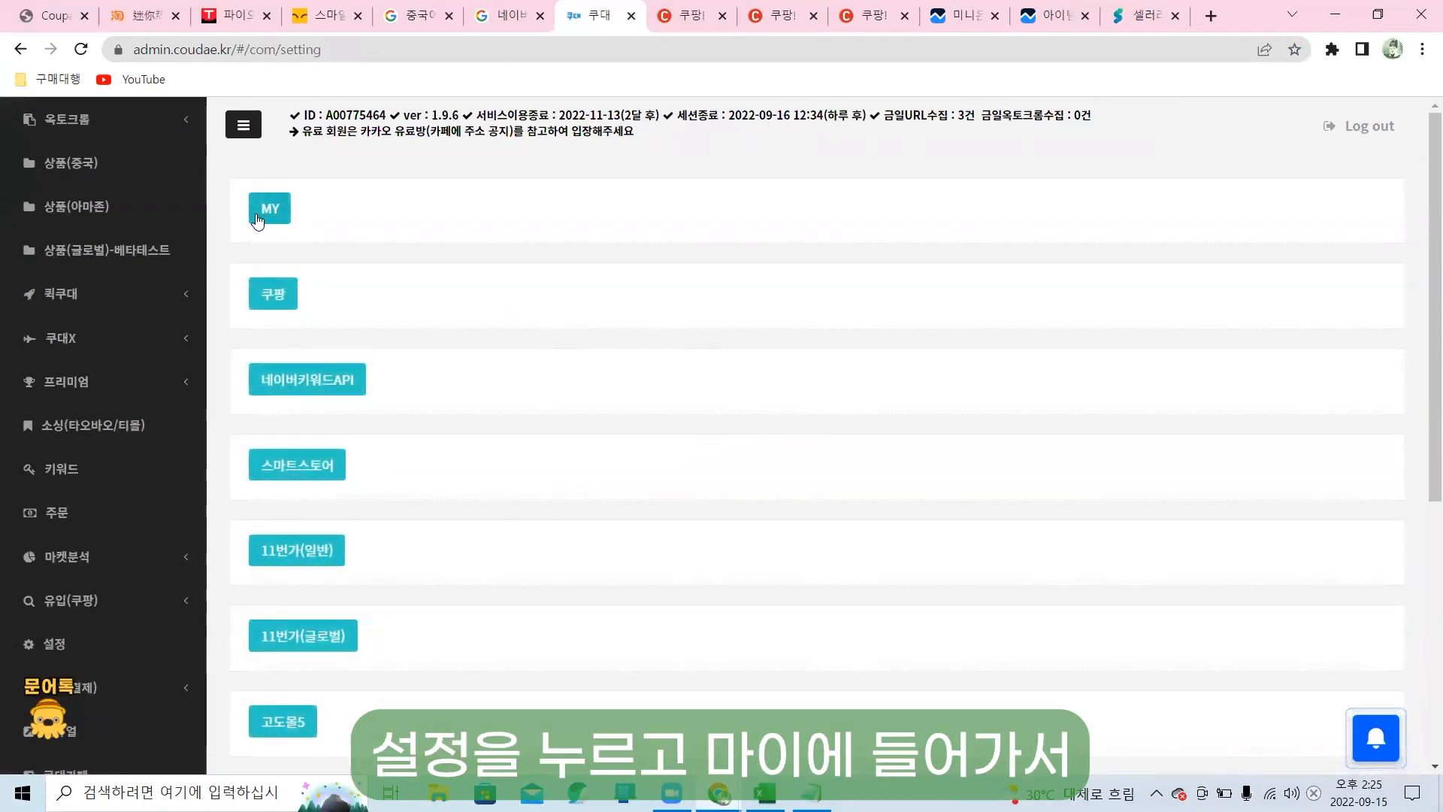
{"action": "left_click", "coordinate": [257, 219]}
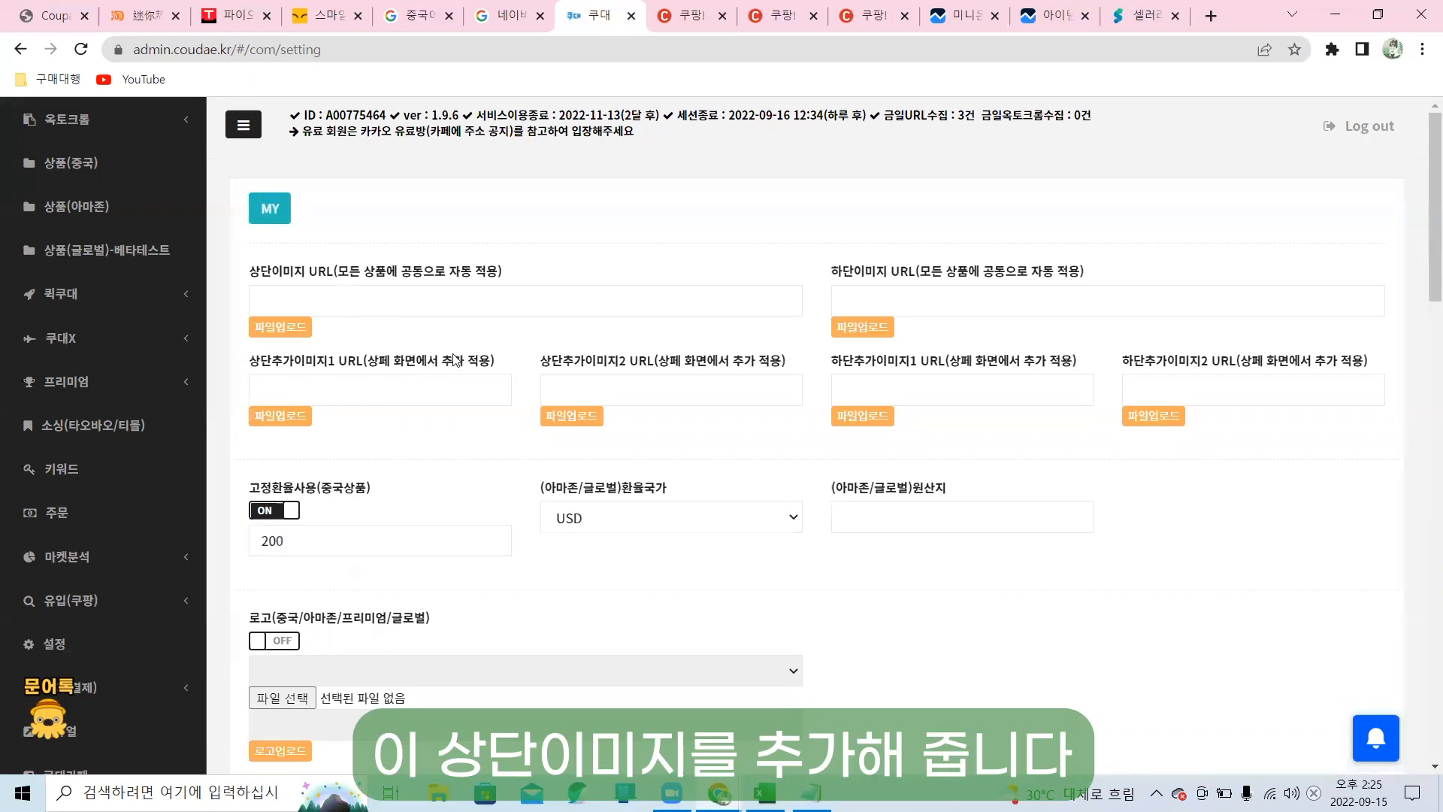
{"action": "triple_click", "coordinate": [486, 360]}
{"action": "double_click", "coordinate": [674, 362]}
{"action": "left_click", "coordinate": [750, 364]}
{"action": "left_click", "coordinate": [366, 348]}
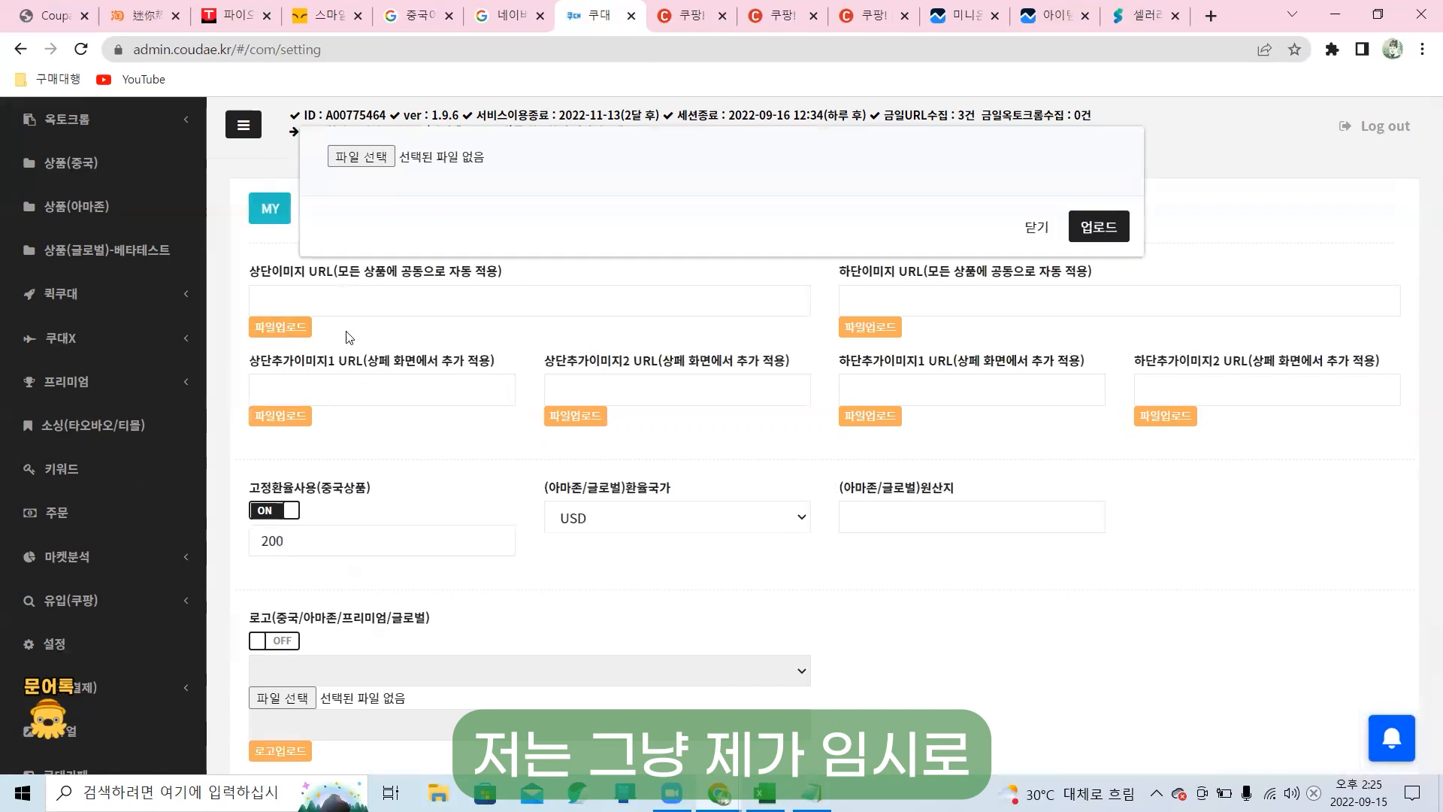
Upload 상단.png from the desktop as the common top image (상단이미지) applied to all products.
{"action": "left_click", "coordinate": [288, 331]}
{"action": "left_click", "coordinate": [483, 173]}
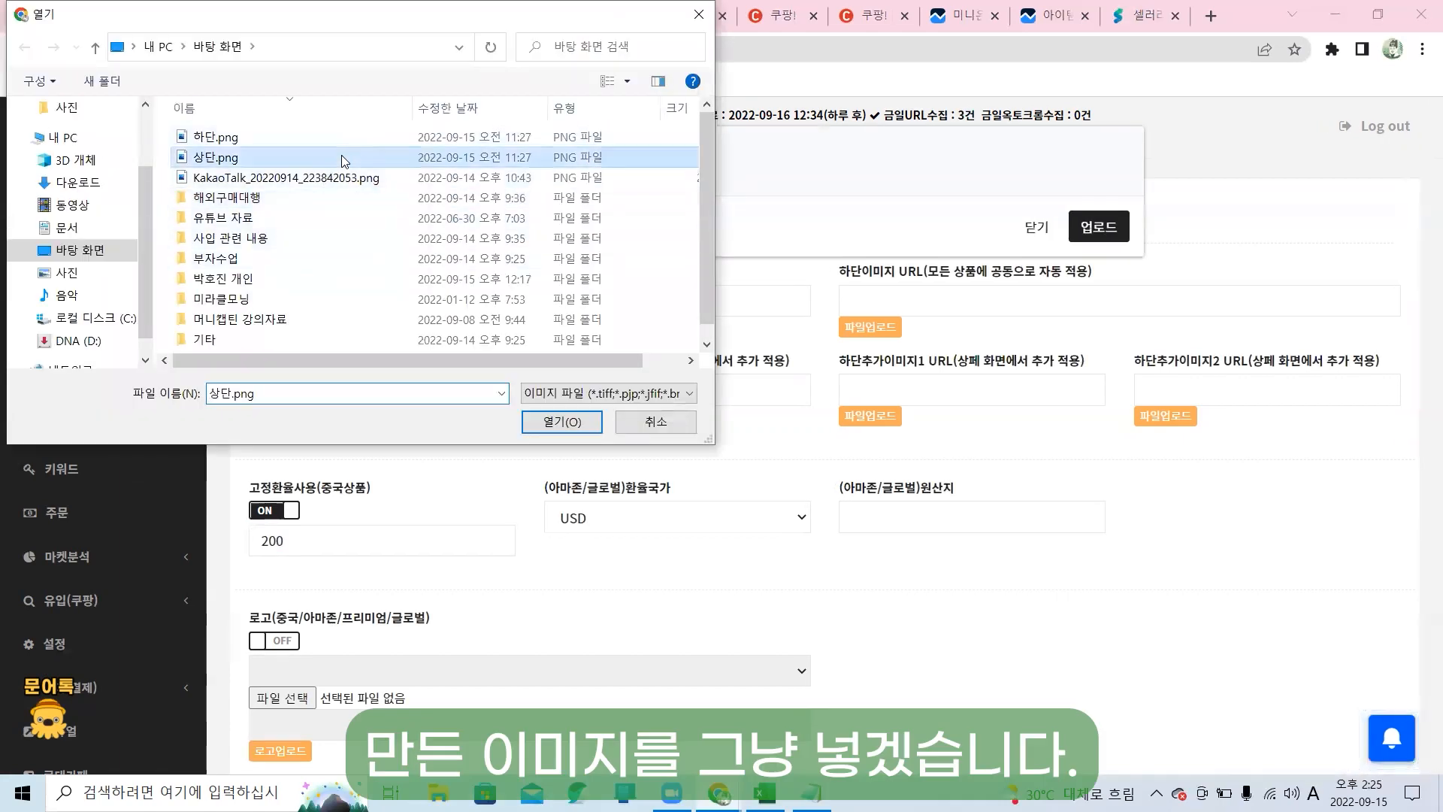
{"action": "double_click", "coordinate": [342, 156]}
{"action": "left_click", "coordinate": [1094, 228]}
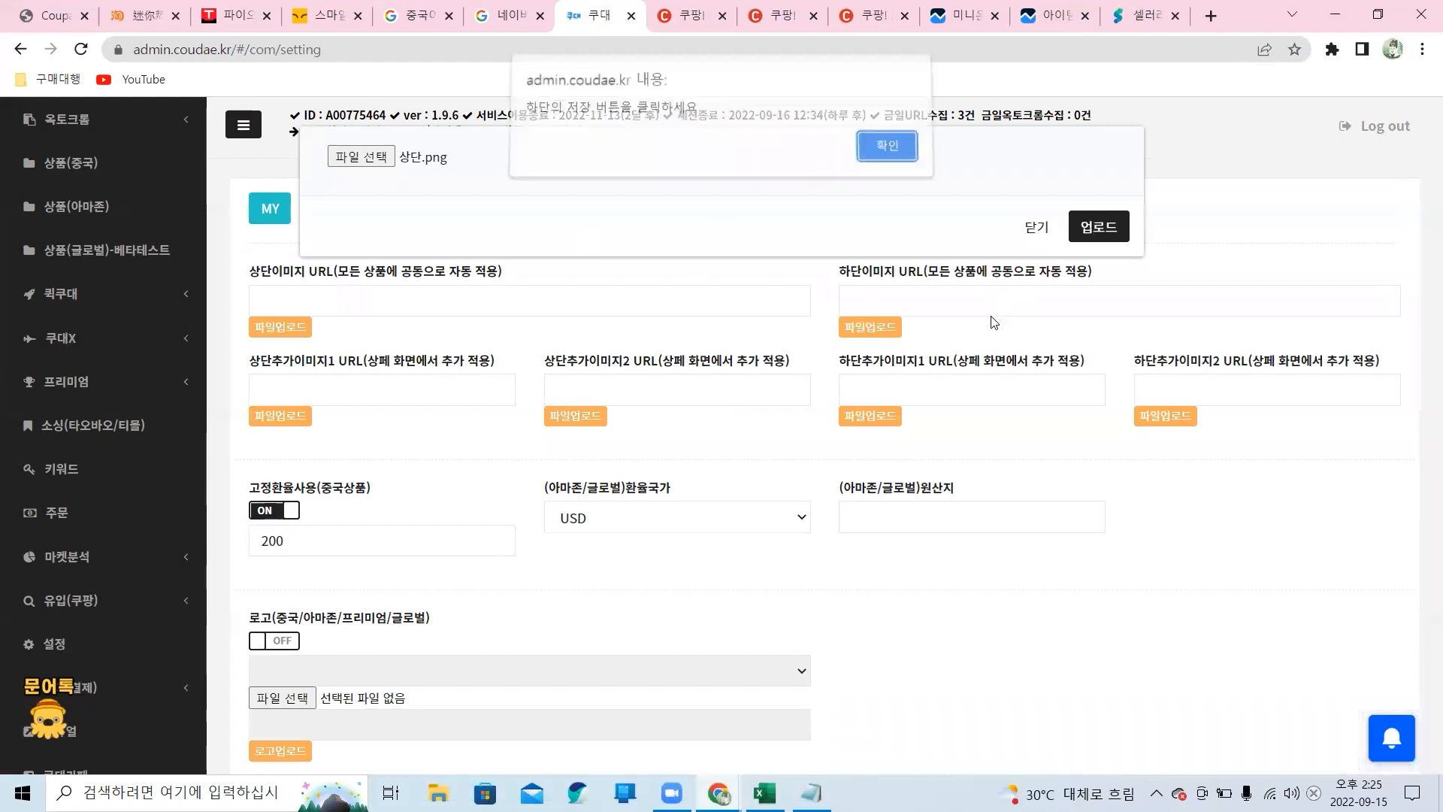
{"action": "left_click", "coordinate": [893, 154]}
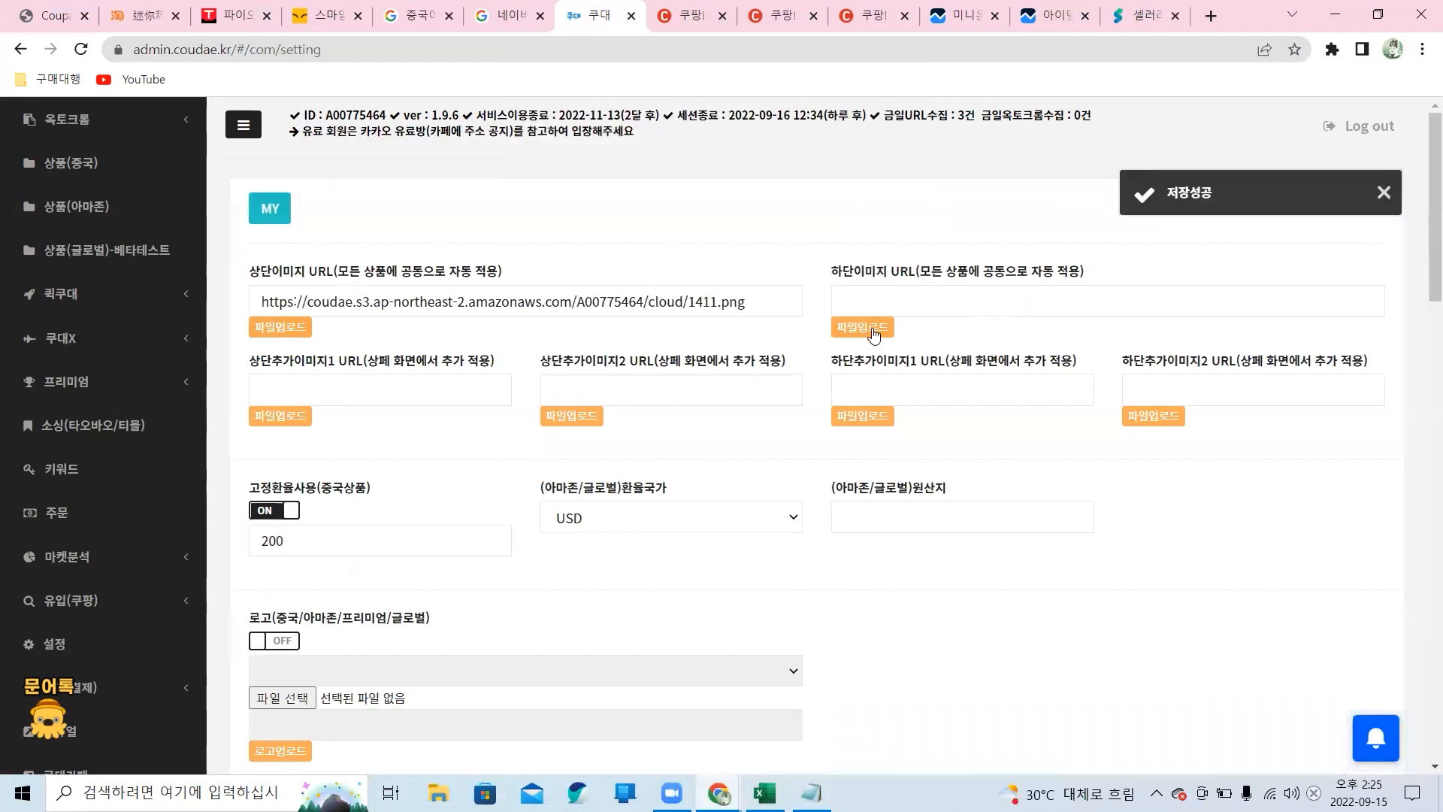
Upload 하단.png from the desktop as the common bottom image (하단이미지) applied to all products.
{"action": "left_click", "coordinate": [872, 329]}
{"action": "left_click", "coordinate": [368, 160]}
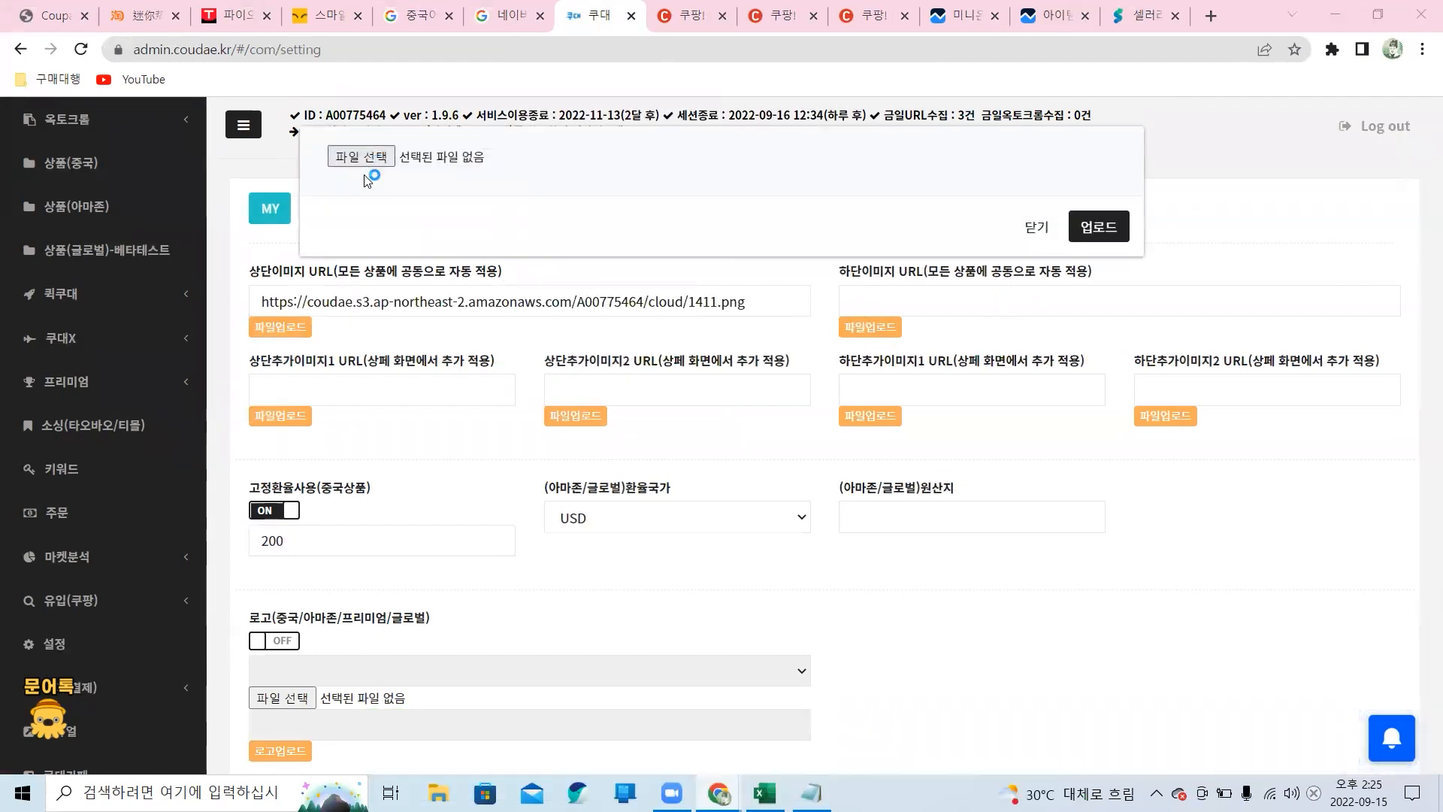
{"action": "double_click", "coordinate": [216, 136]}
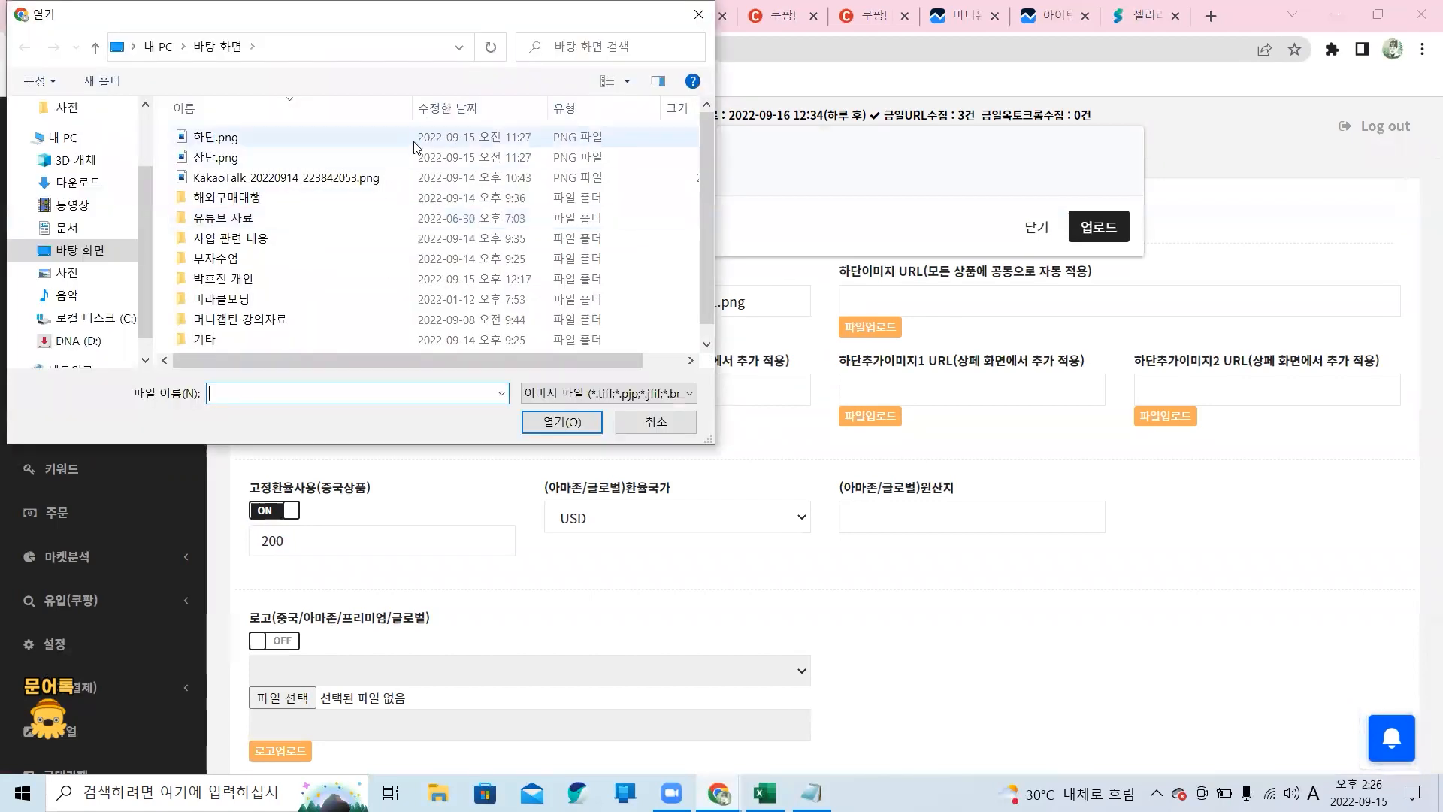
{"action": "left_click", "coordinate": [1105, 238]}
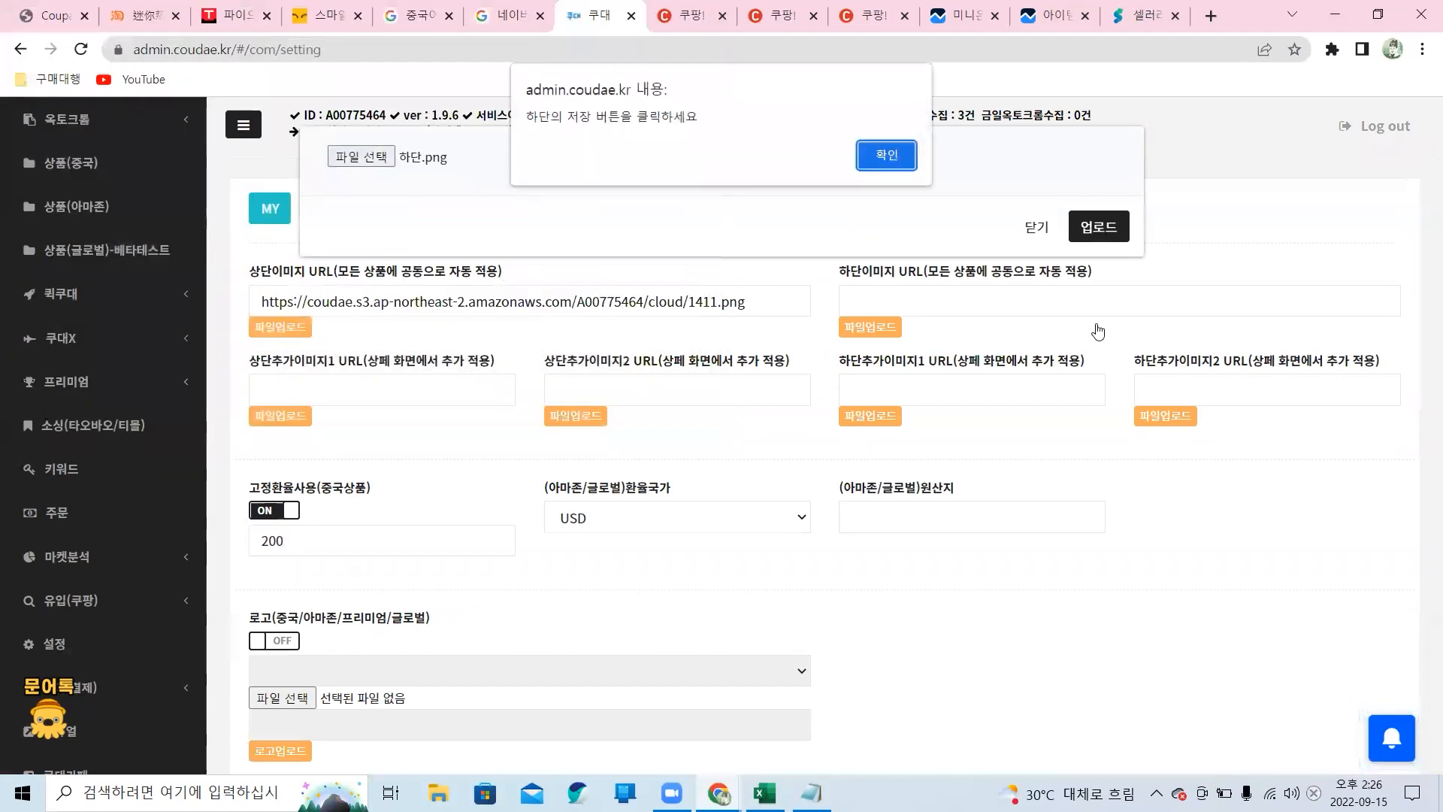
{"action": "left_click", "coordinate": [885, 153]}
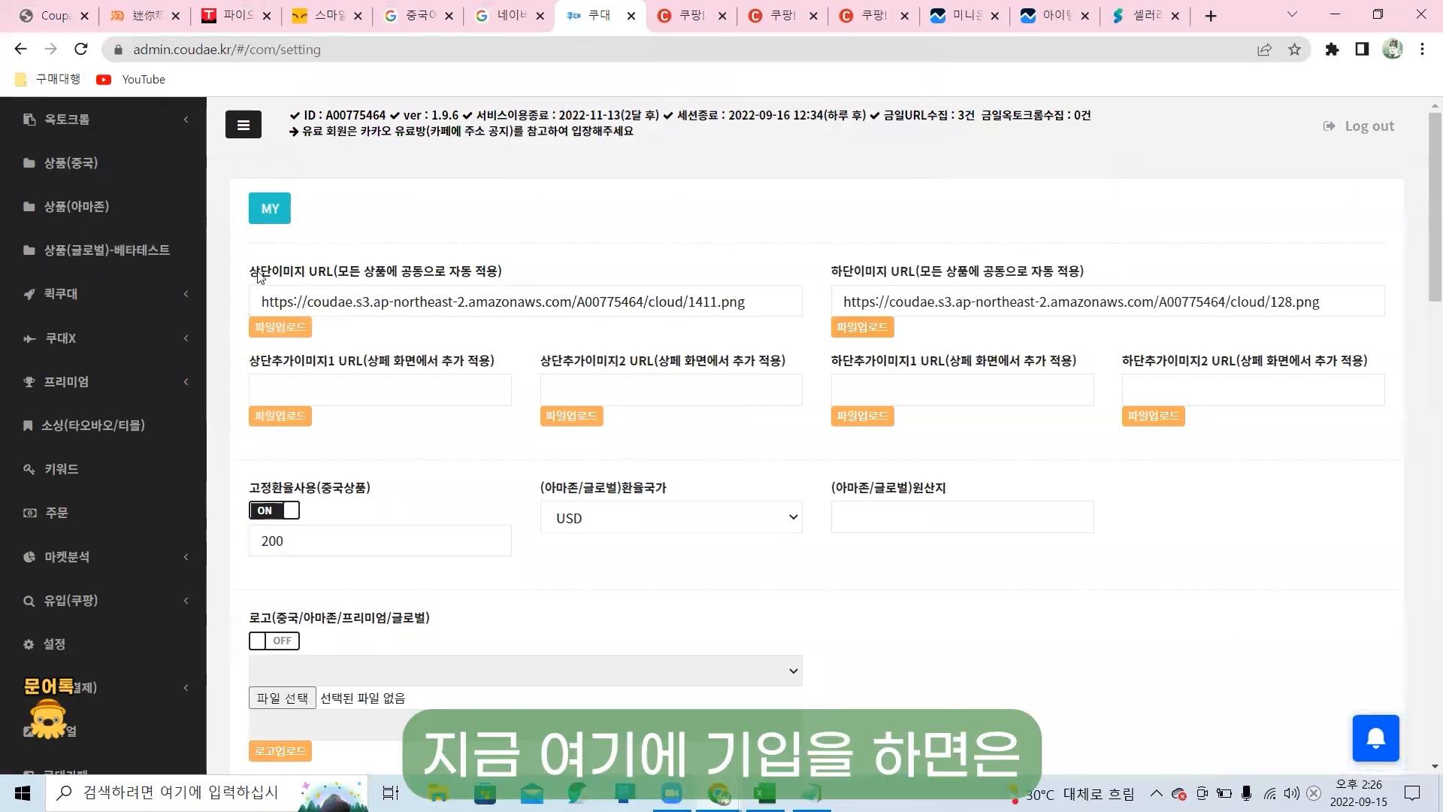
{"action": "left_click_drag", "start_coordinate": [259, 275], "coordinate": [509, 280]}
{"action": "left_click", "coordinate": [509, 281]}
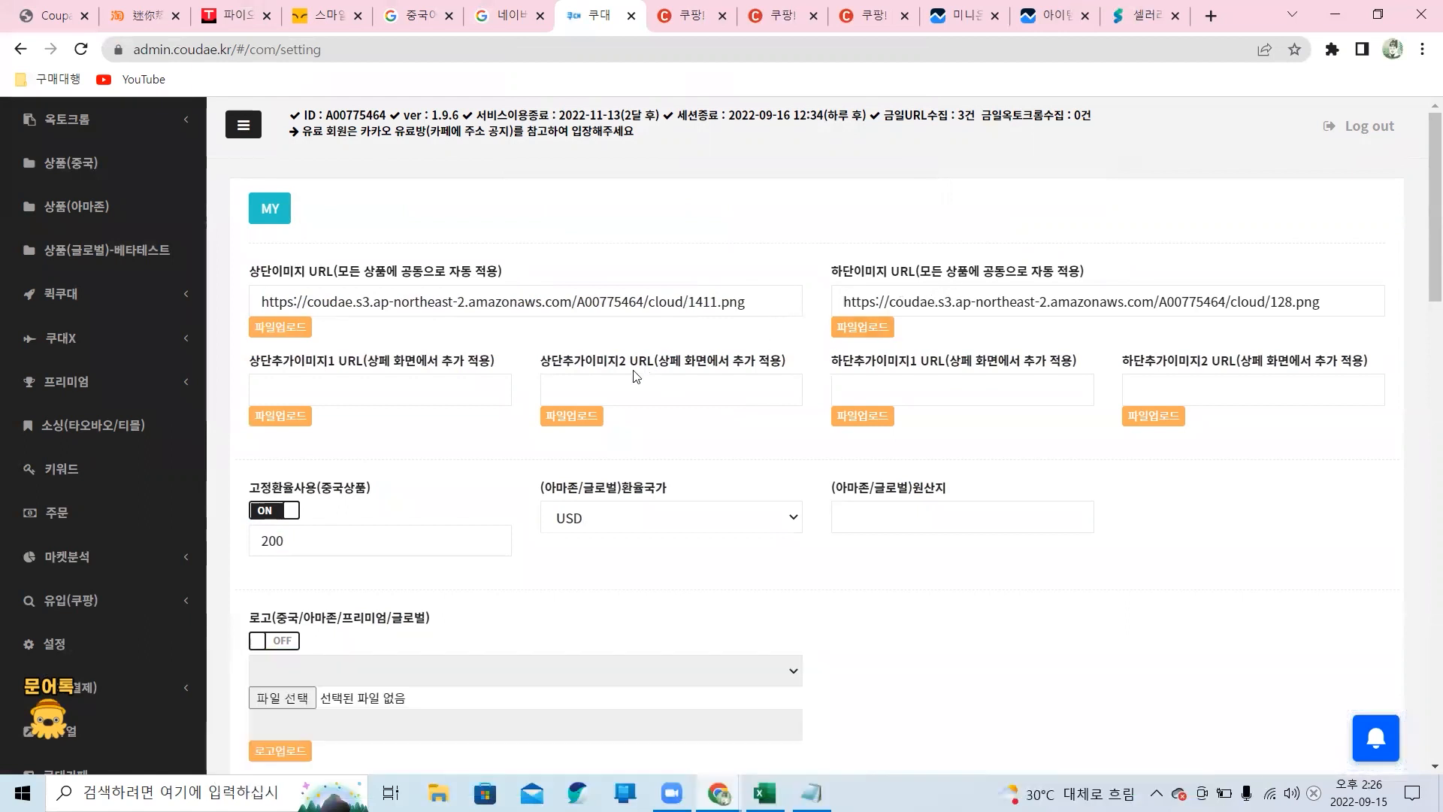
Upload 상단.png as the first additional top image (상단추가이미지1) for optional use on detail pages.
{"action": "left_click", "coordinate": [280, 417]}
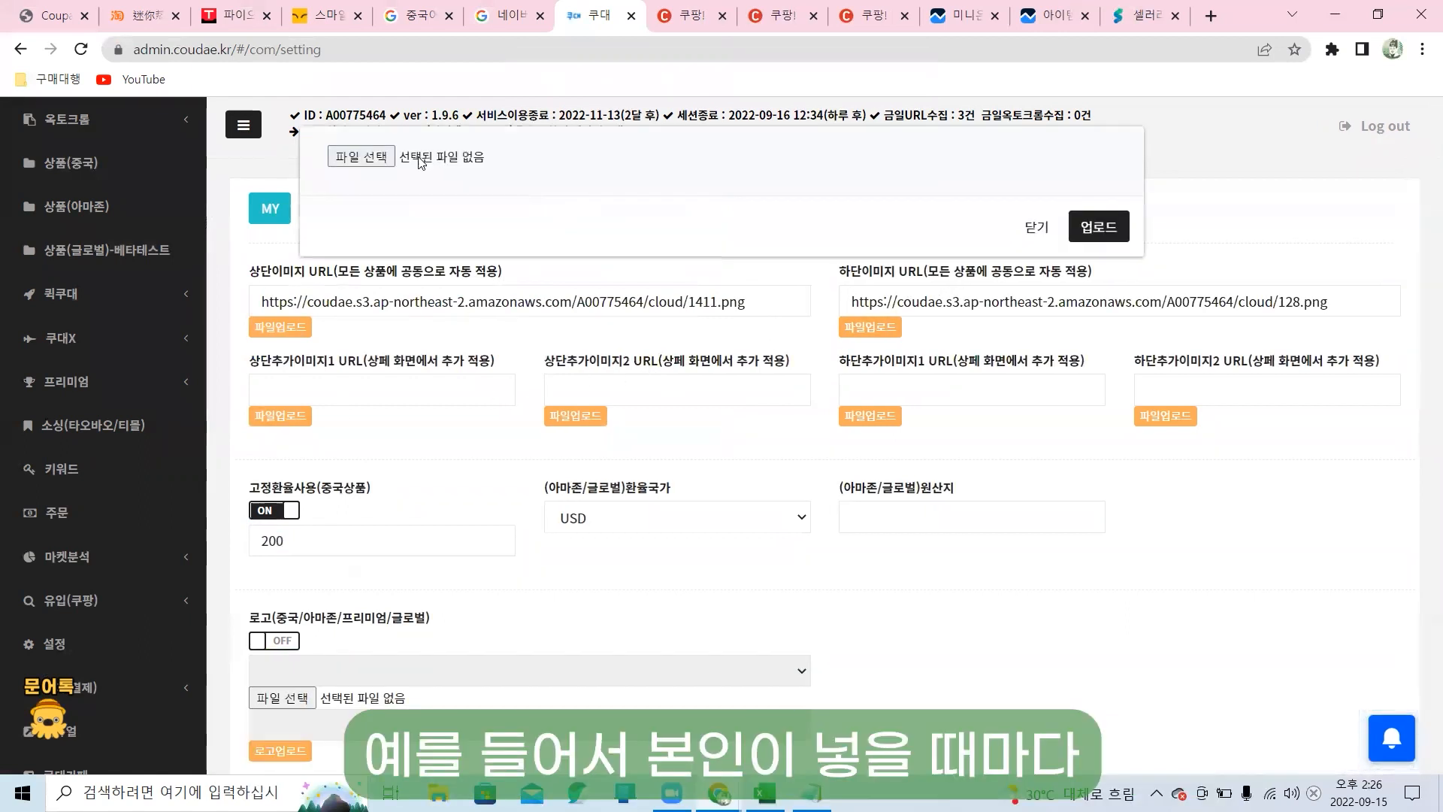
{"action": "left_click", "coordinate": [380, 160]}
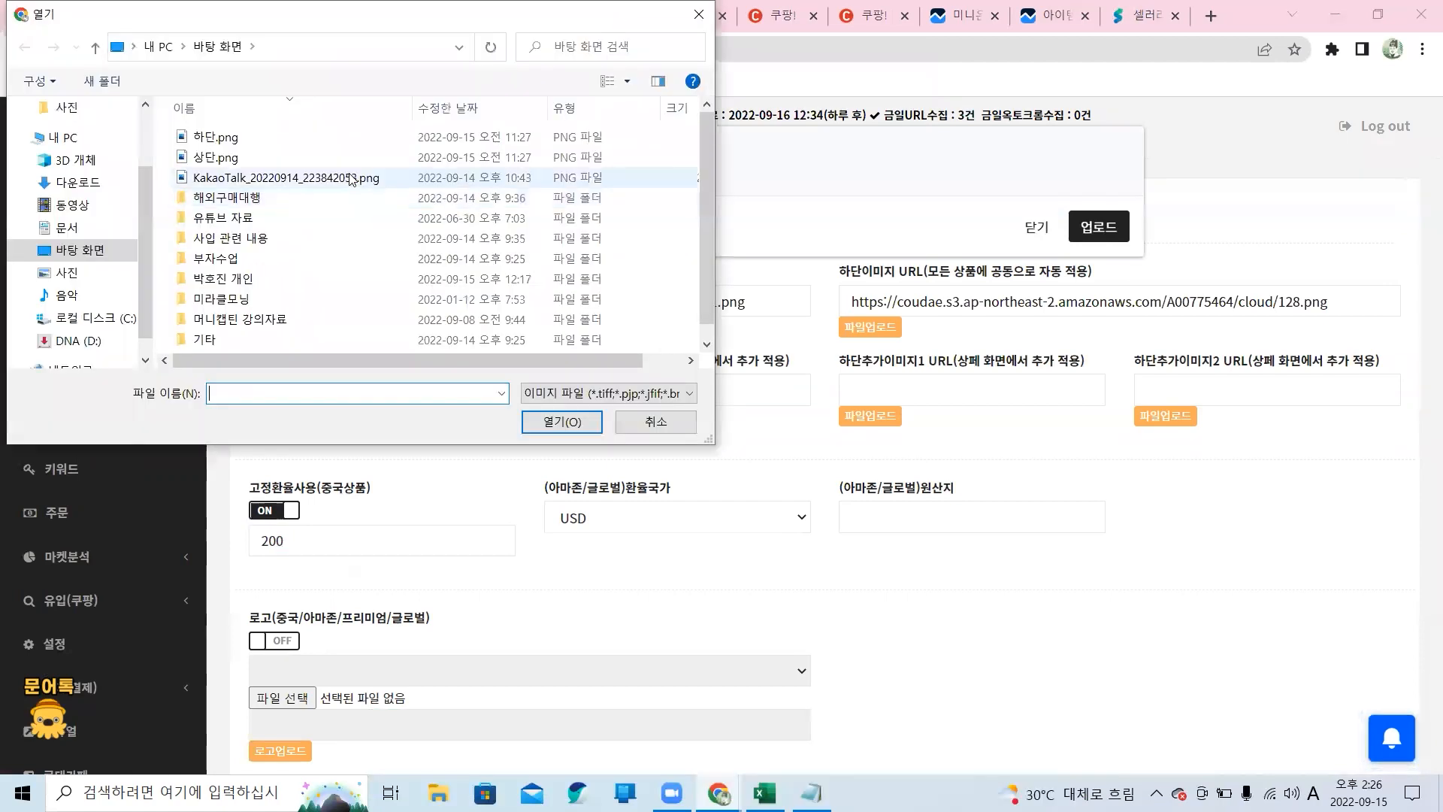
{"action": "double_click", "coordinate": [215, 157]}
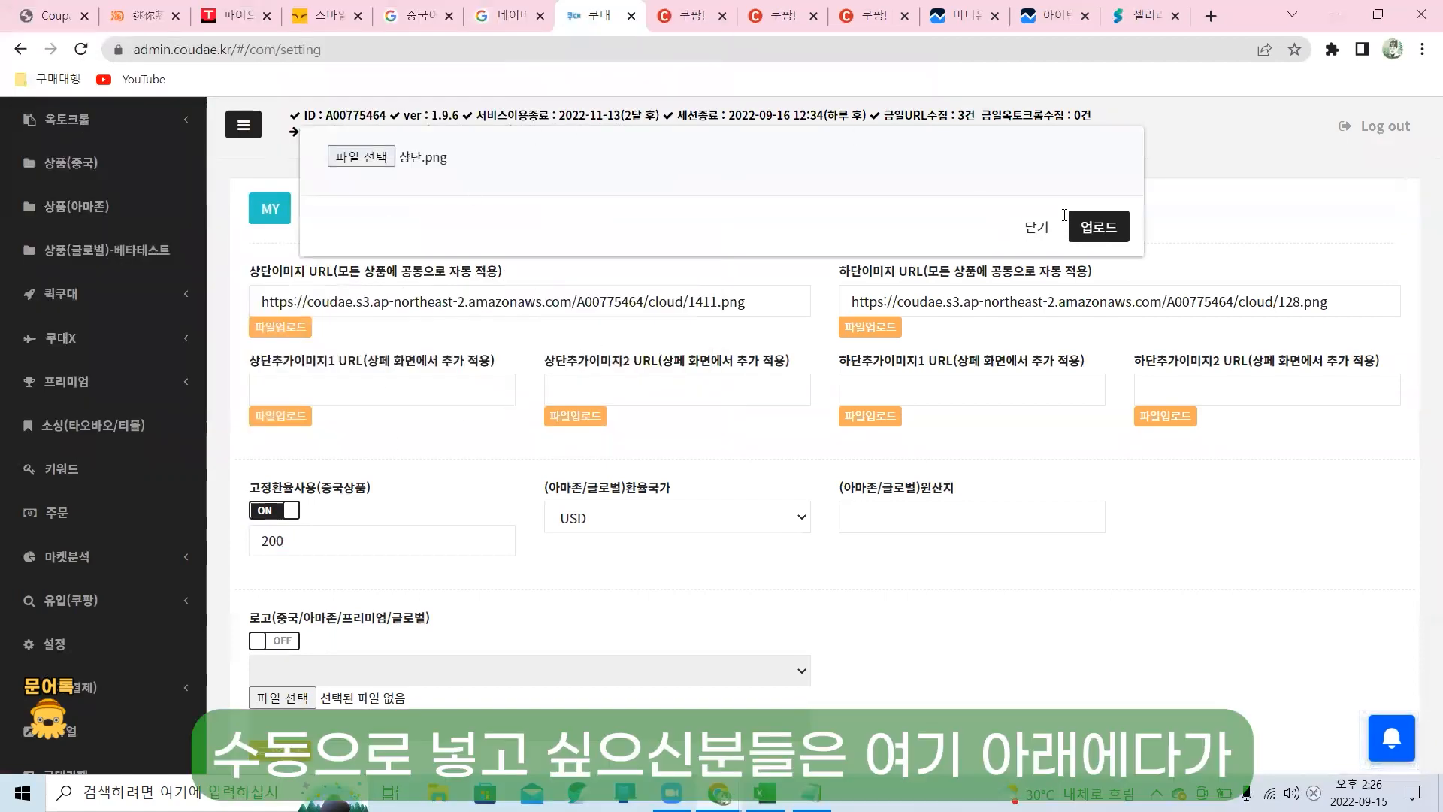
{"action": "left_click", "coordinate": [1096, 229]}
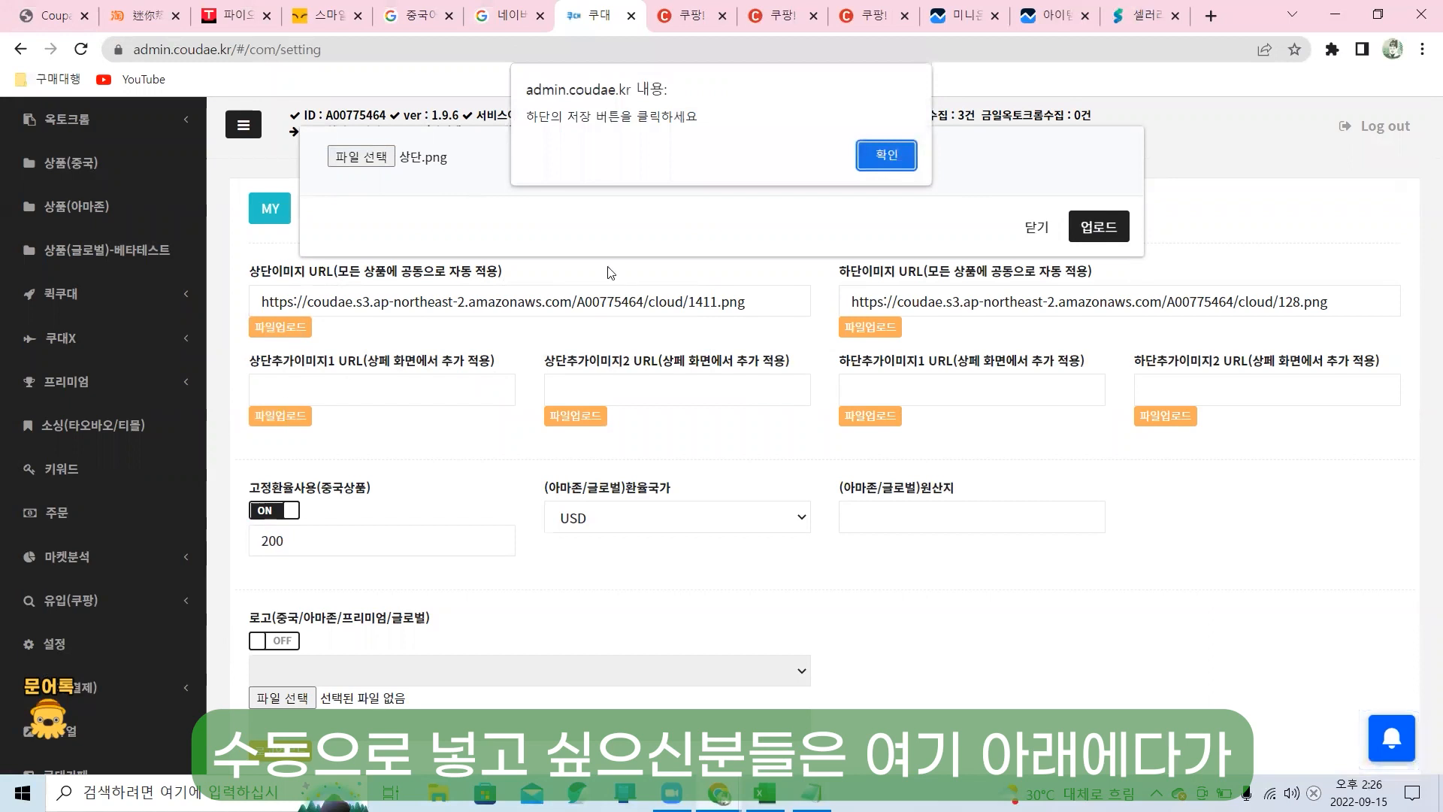
{"action": "left_click", "coordinate": [892, 160]}
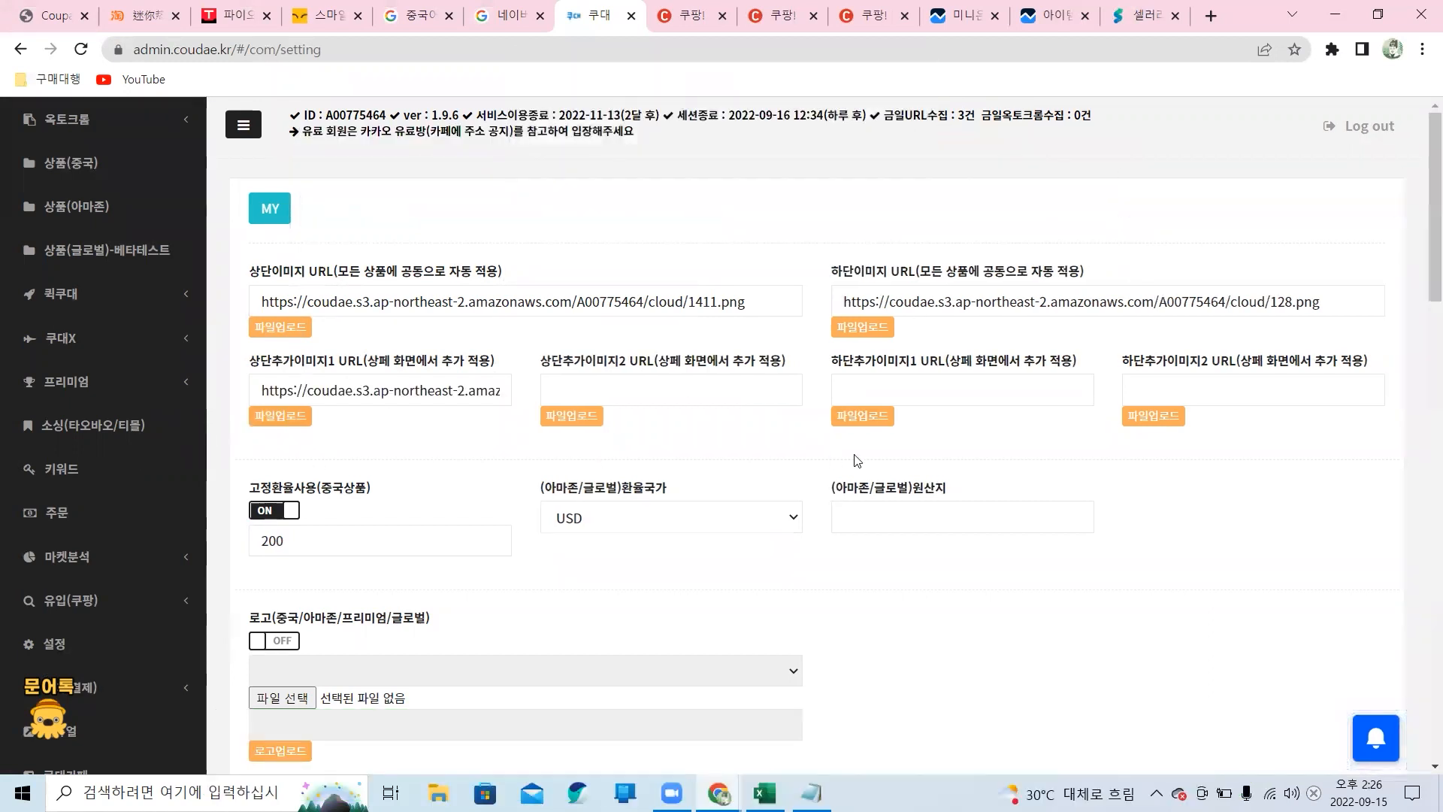
Upload 하단.png as the first additional bottom image (하단추가이미지1) for optional use on detail pages.
{"action": "left_click", "coordinate": [862, 416]}
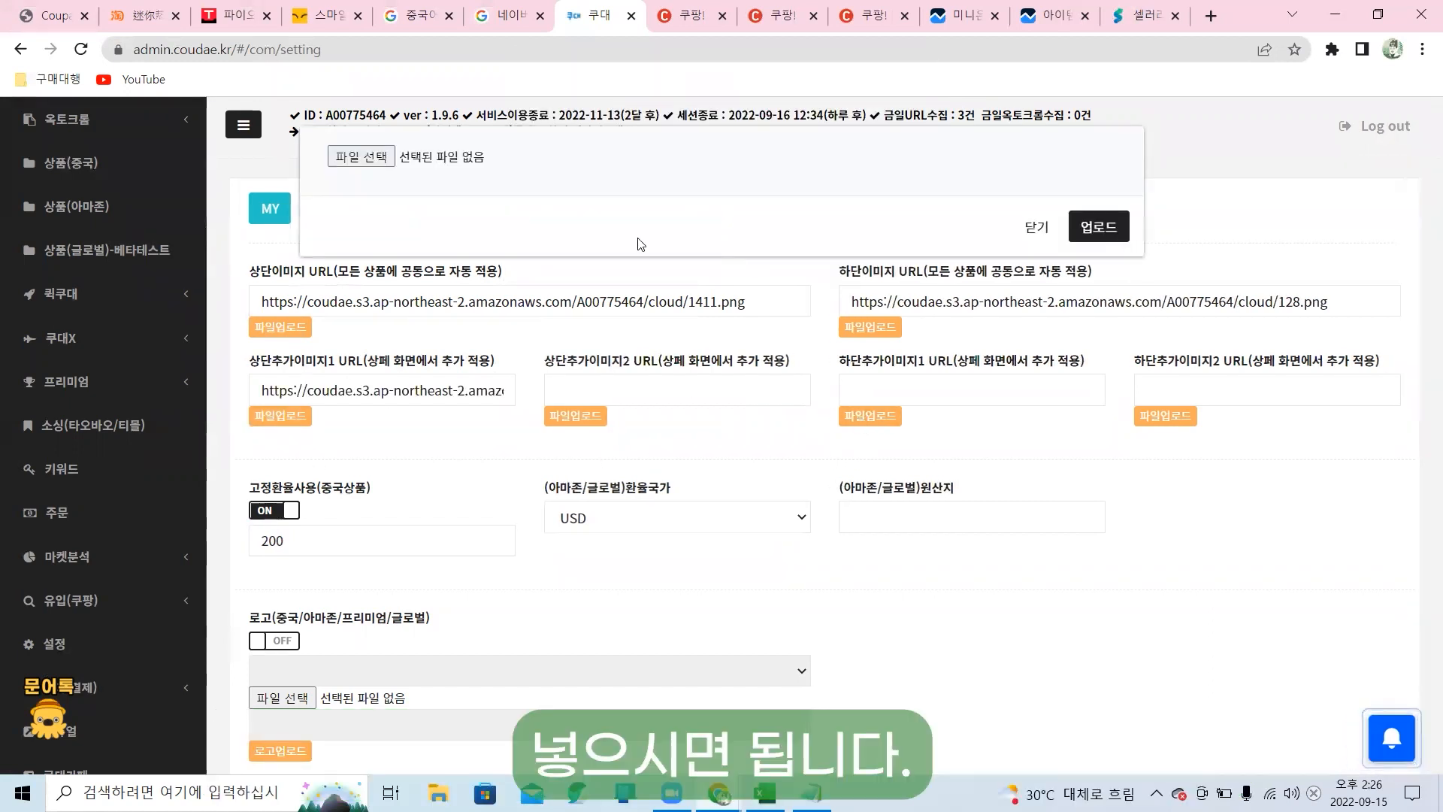
{"action": "left_click", "coordinate": [359, 159]}
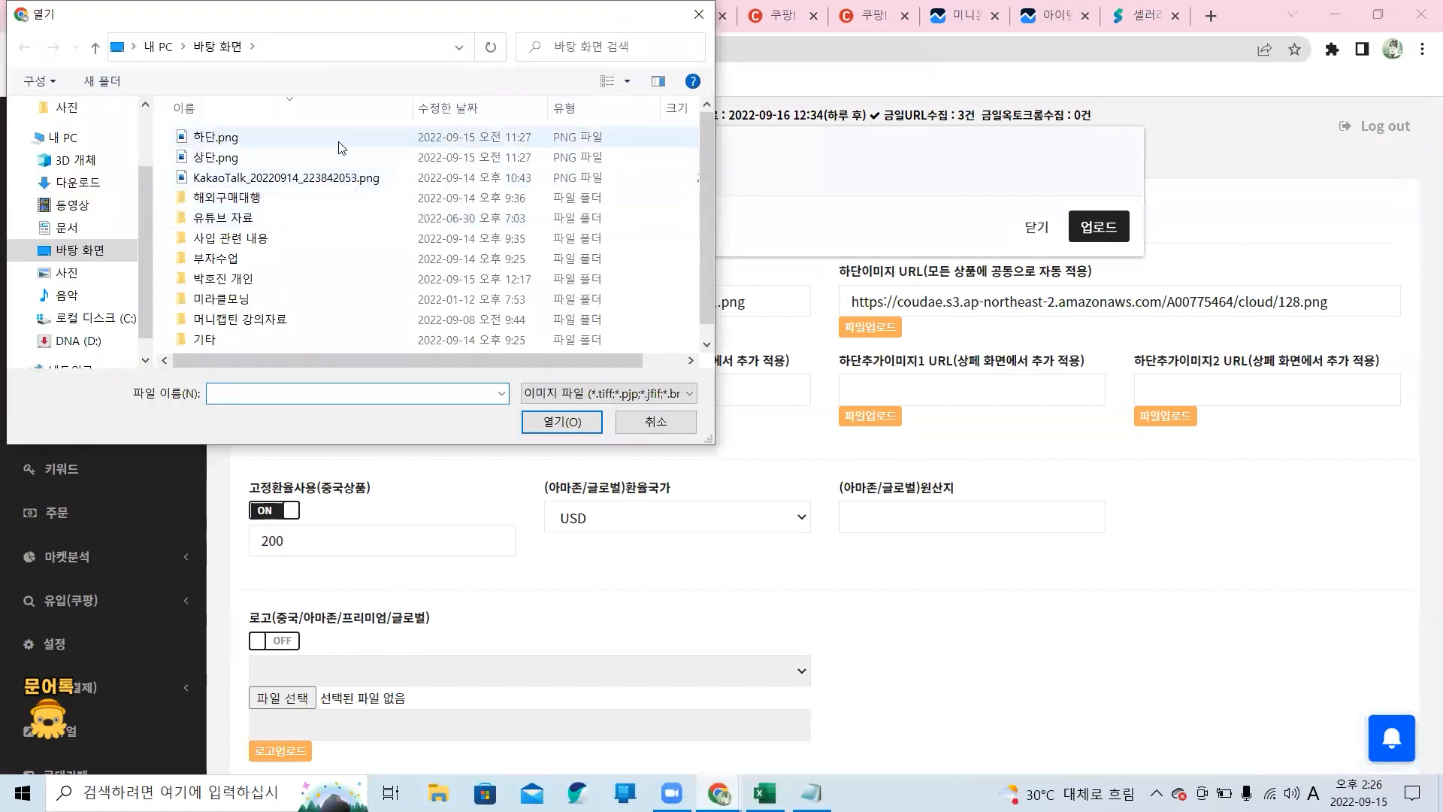
{"action": "double_click", "coordinate": [338, 137]}
{"action": "left_click", "coordinate": [1099, 227]}
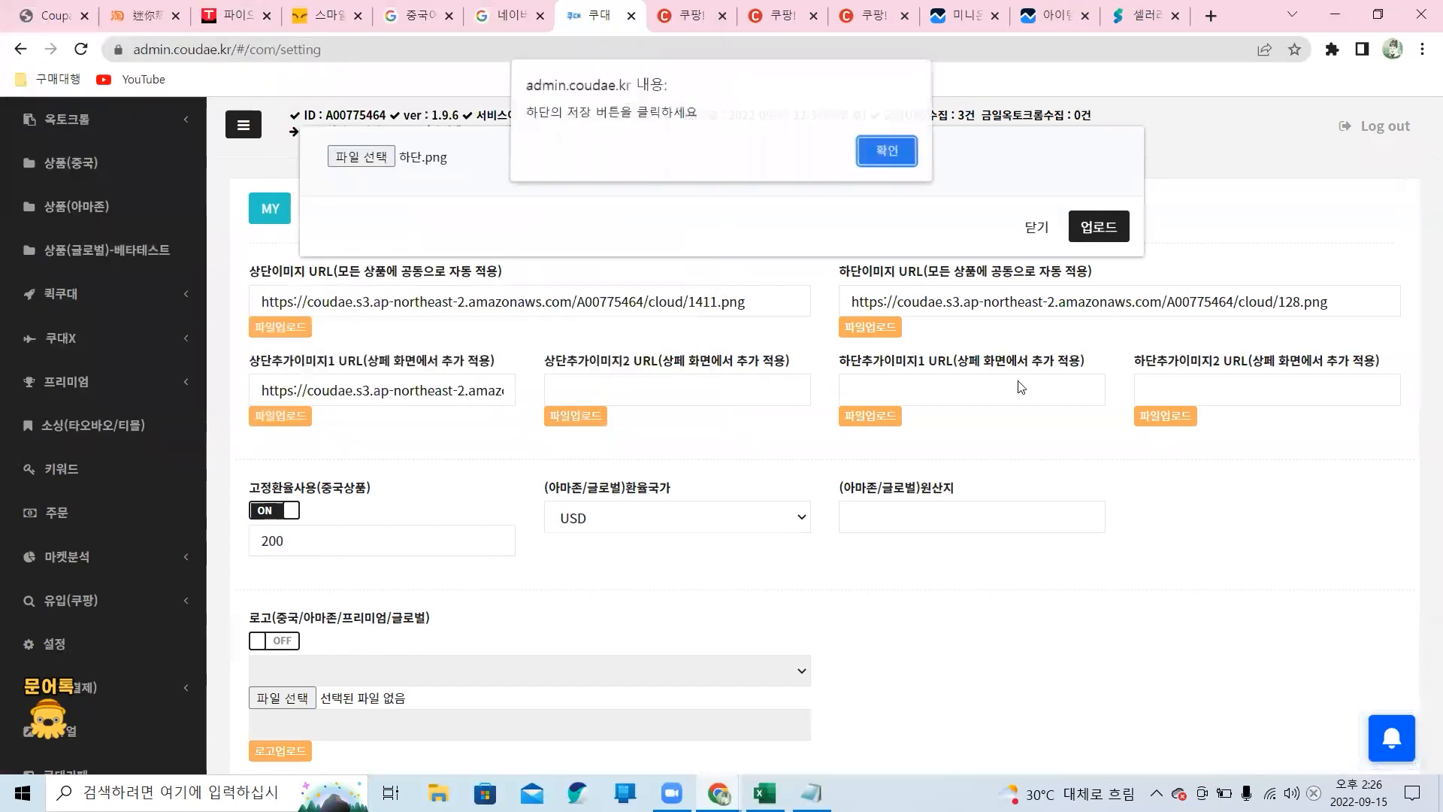
{"action": "left_click", "coordinate": [895, 158]}
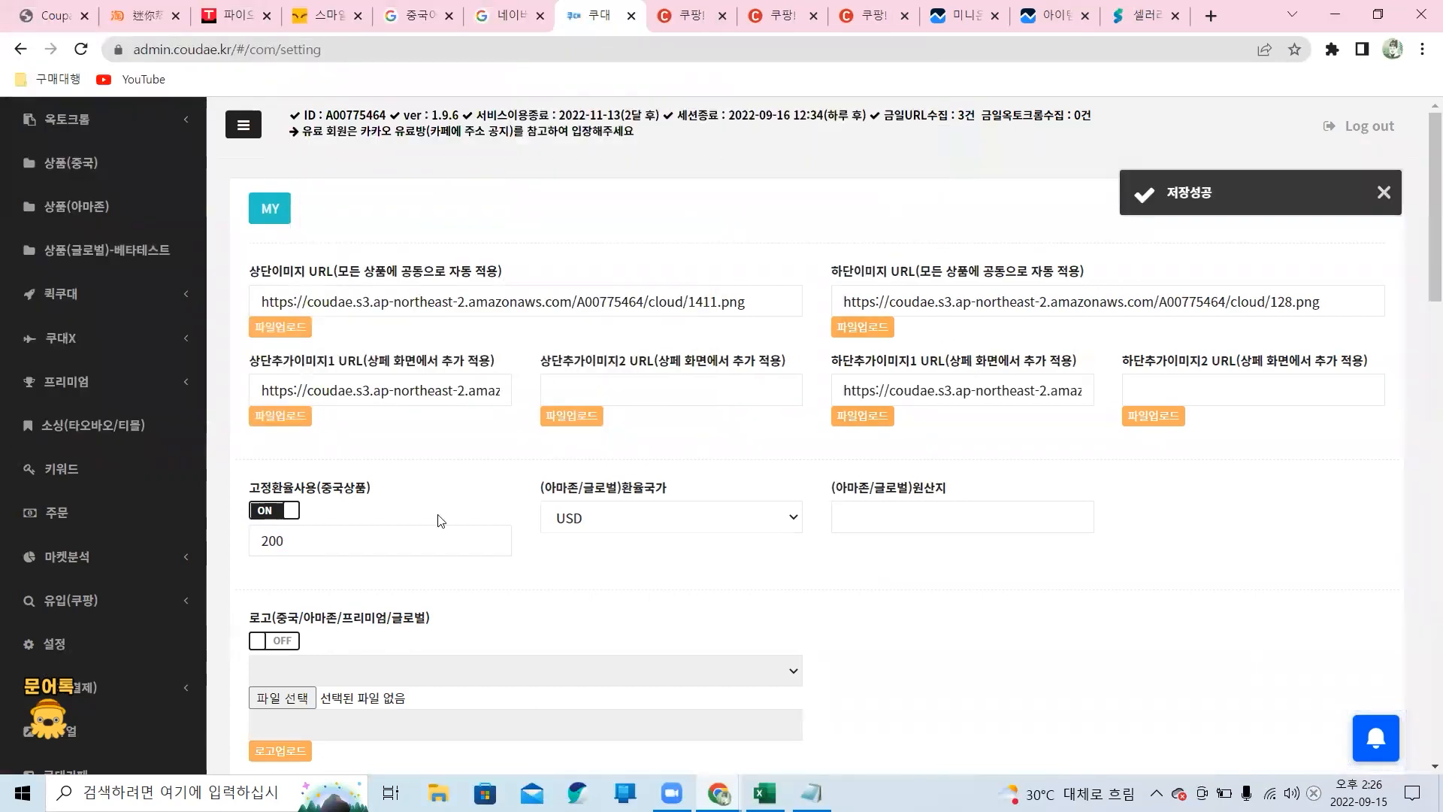
Set the fixed exchange rate for Chinese products to 200 with the fixed-rate option on.
{"action": "left_click", "coordinate": [290, 513]}
{"action": "left_click", "coordinate": [291, 513]}
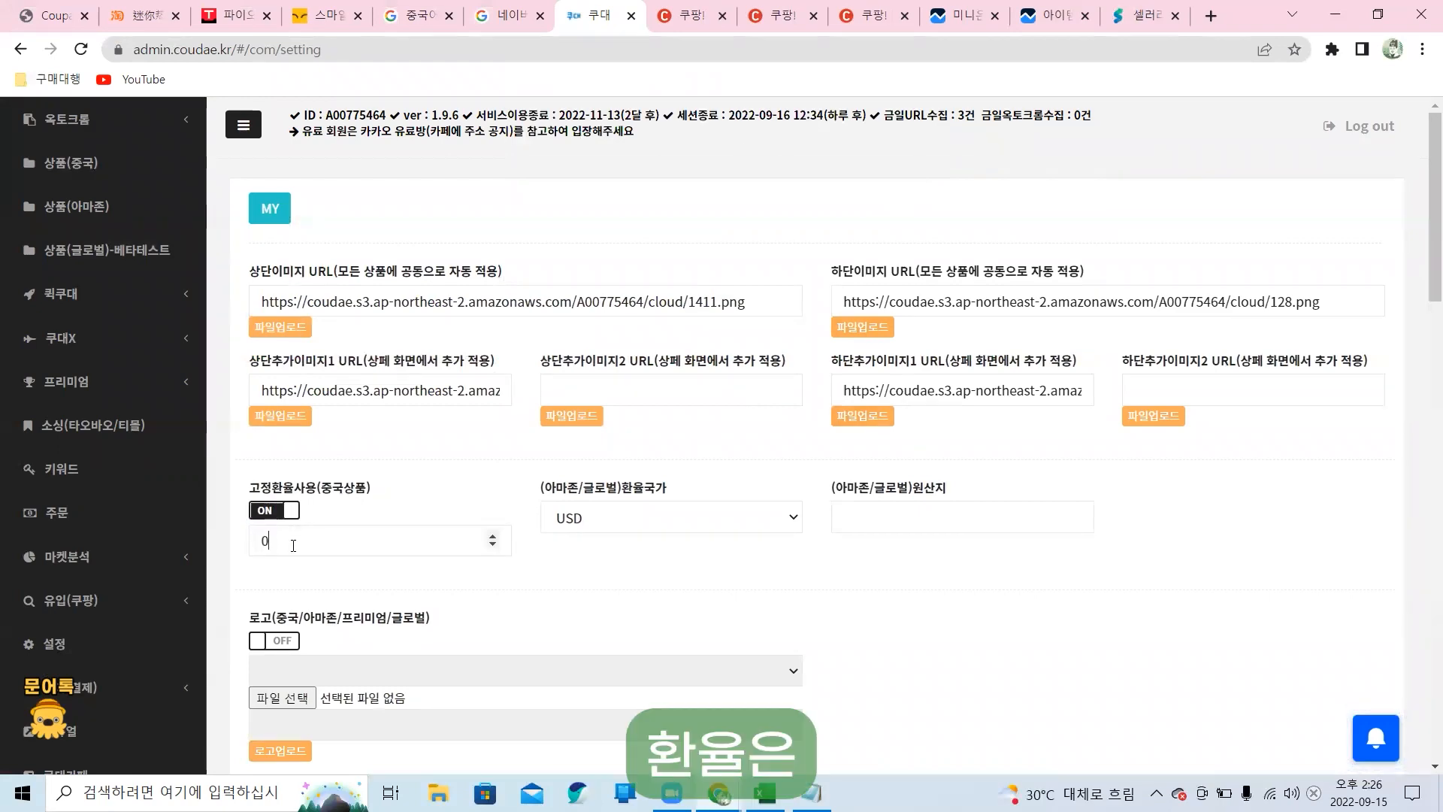
{"action": "left_click", "coordinate": [294, 542]}
{"action": "double_click", "coordinate": [293, 545]}
{"action": "type", "text": "200"}
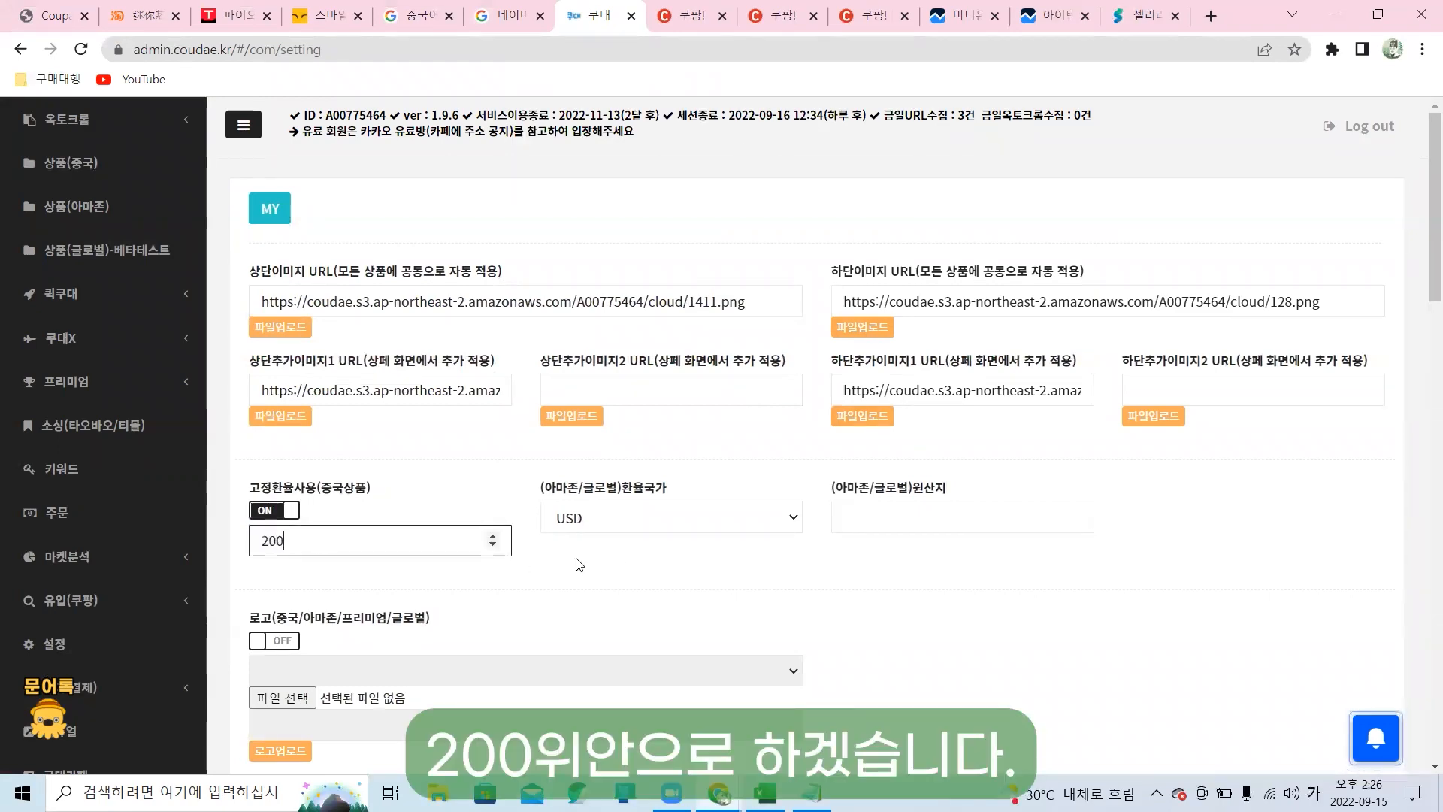
Save the MY section settings and acknowledge the save.
{"action": "scroll", "coordinate": [642, 571], "scroll_direction": "down", "scroll_amount": 15}
{"action": "left_click", "coordinate": [887, 594]}
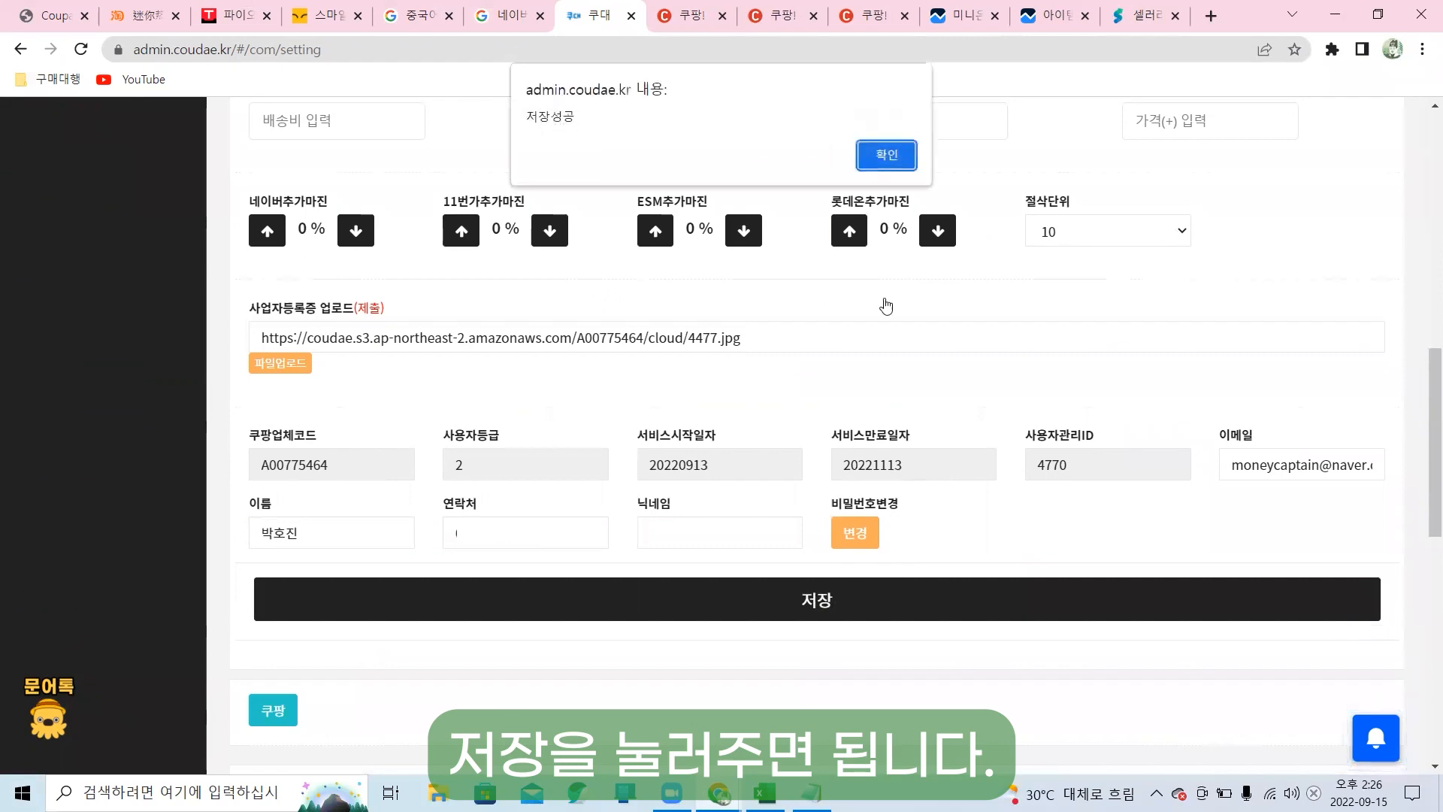
{"action": "left_click", "coordinate": [902, 154]}
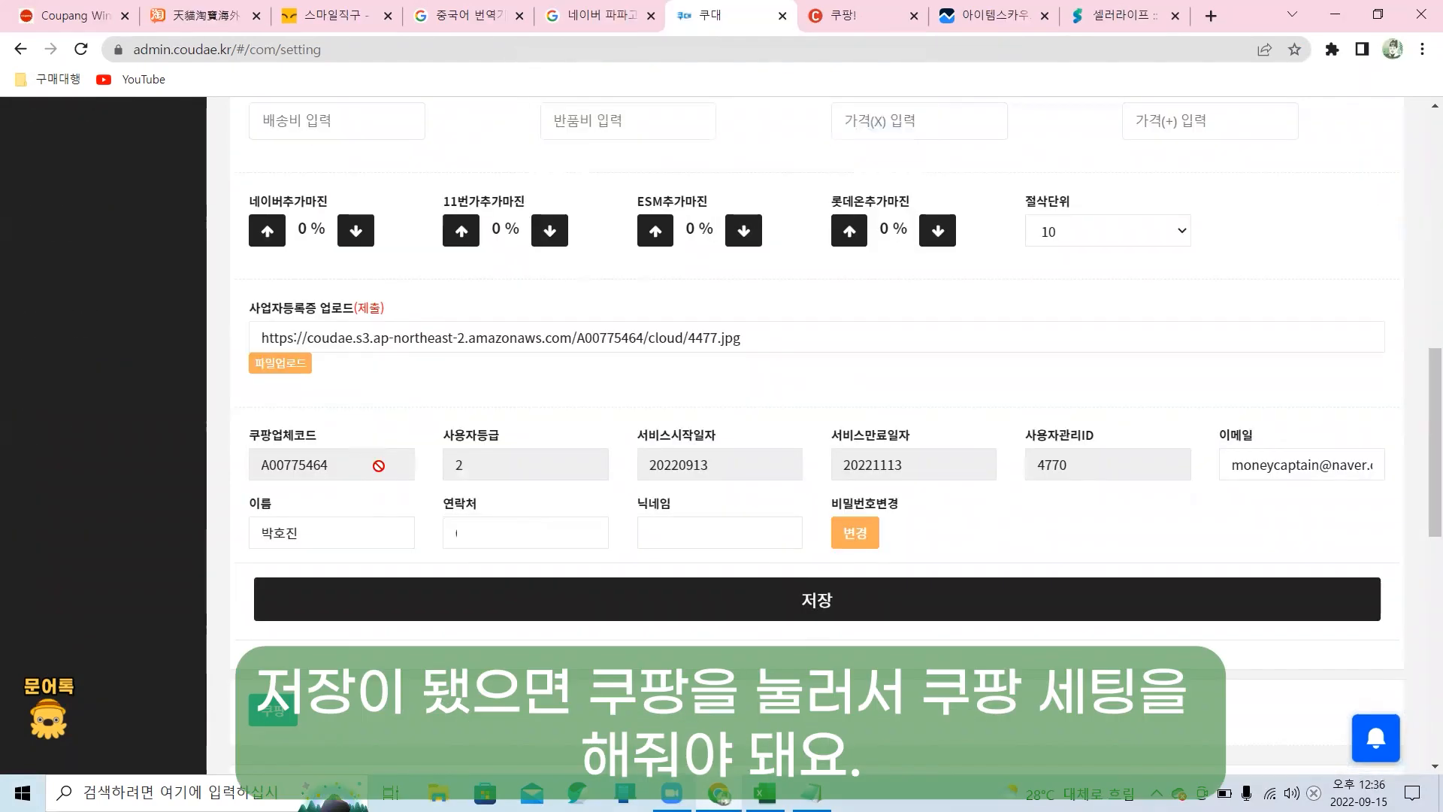
Expand the 쿠팡 section of the settings and review its Access Key and Secret Key fields.
{"action": "scroll", "coordinate": [316, 515], "scroll_direction": "down", "scroll_amount": 2}
{"action": "left_click", "coordinate": [290, 520]}
{"action": "scroll", "coordinate": [752, 451], "scroll_direction": "down", "scroll_amount": 2}
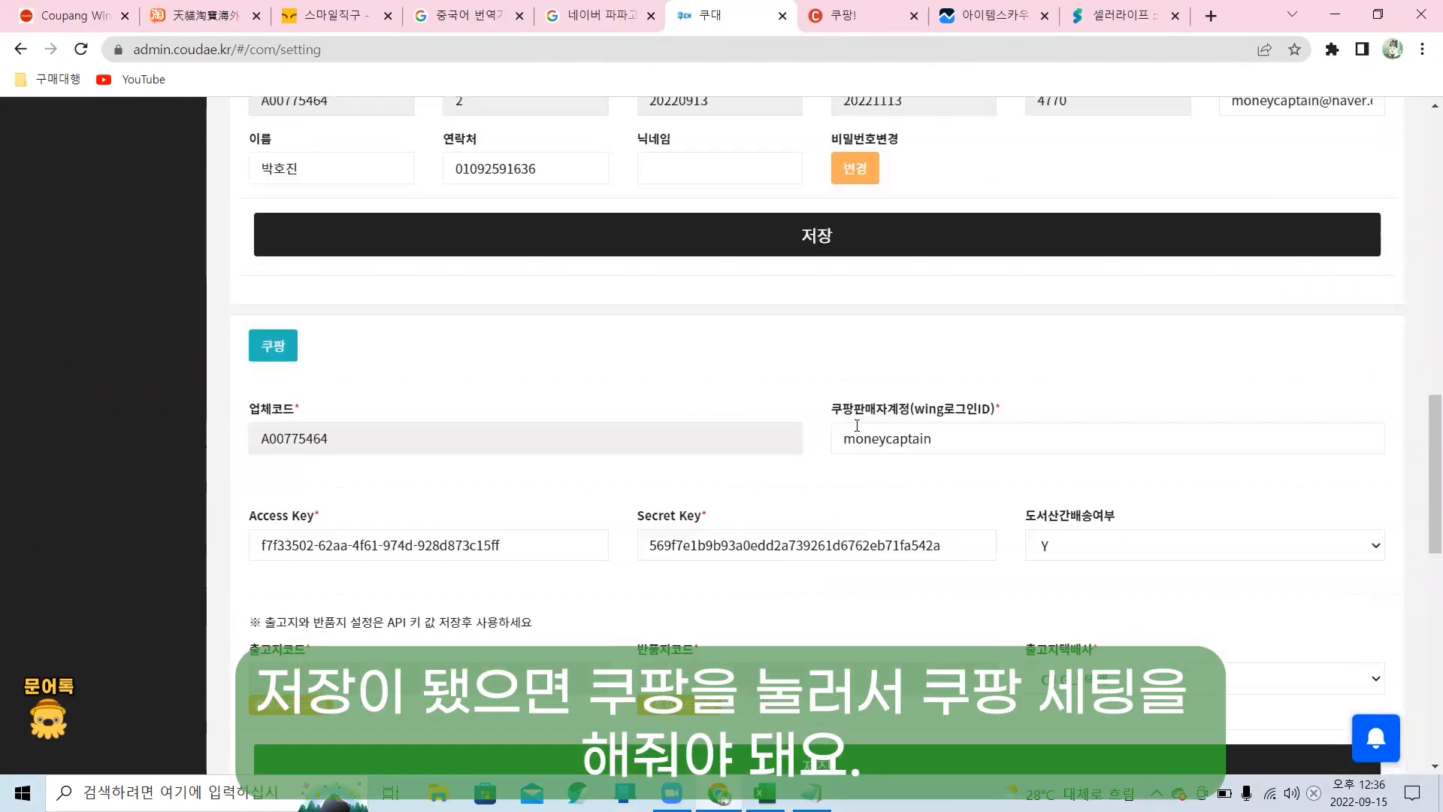
{"action": "scroll", "coordinate": [1052, 376], "scroll_direction": "down", "scroll_amount": 2}
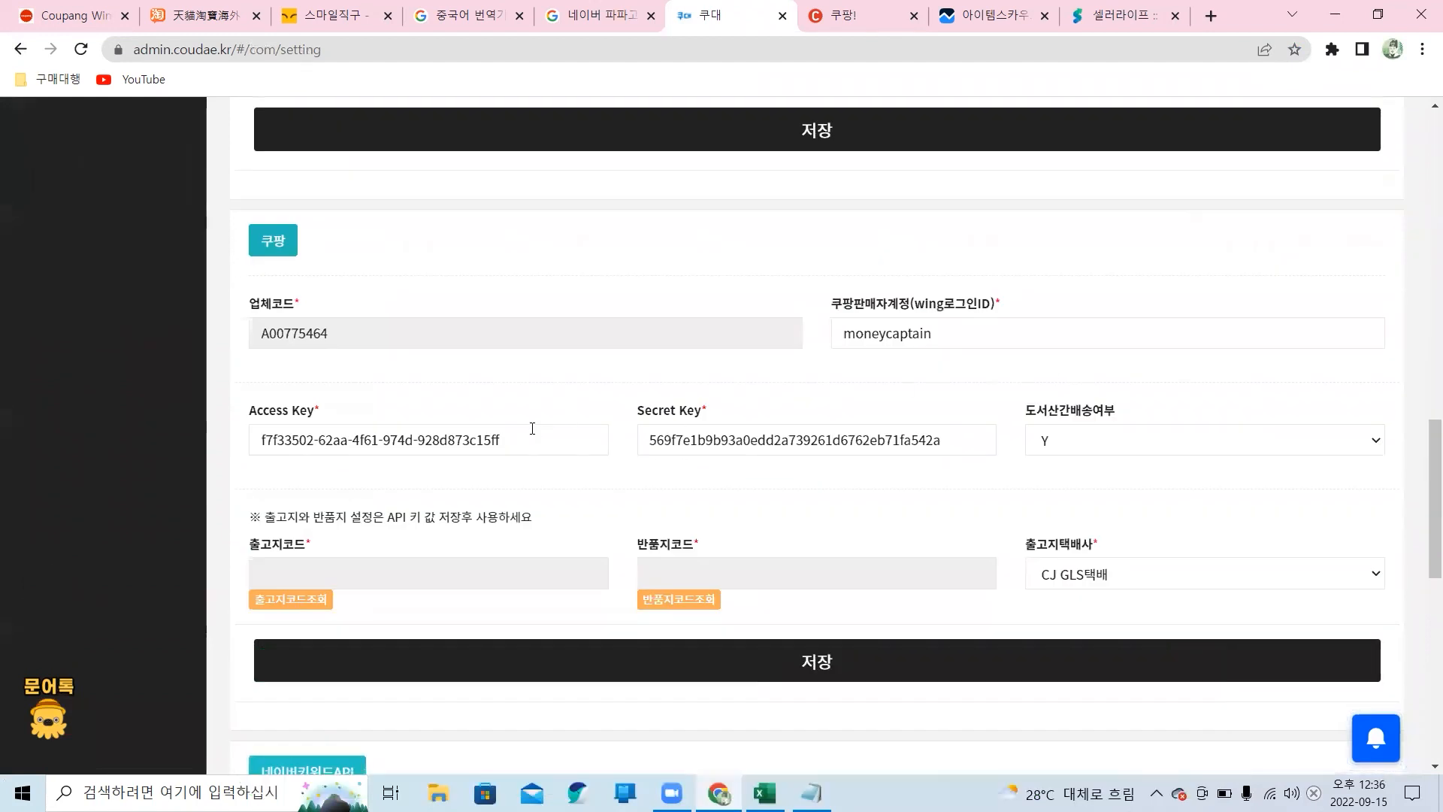
{"action": "triple_click", "coordinate": [518, 439]}
{"action": "triple_click", "coordinate": [736, 438]}
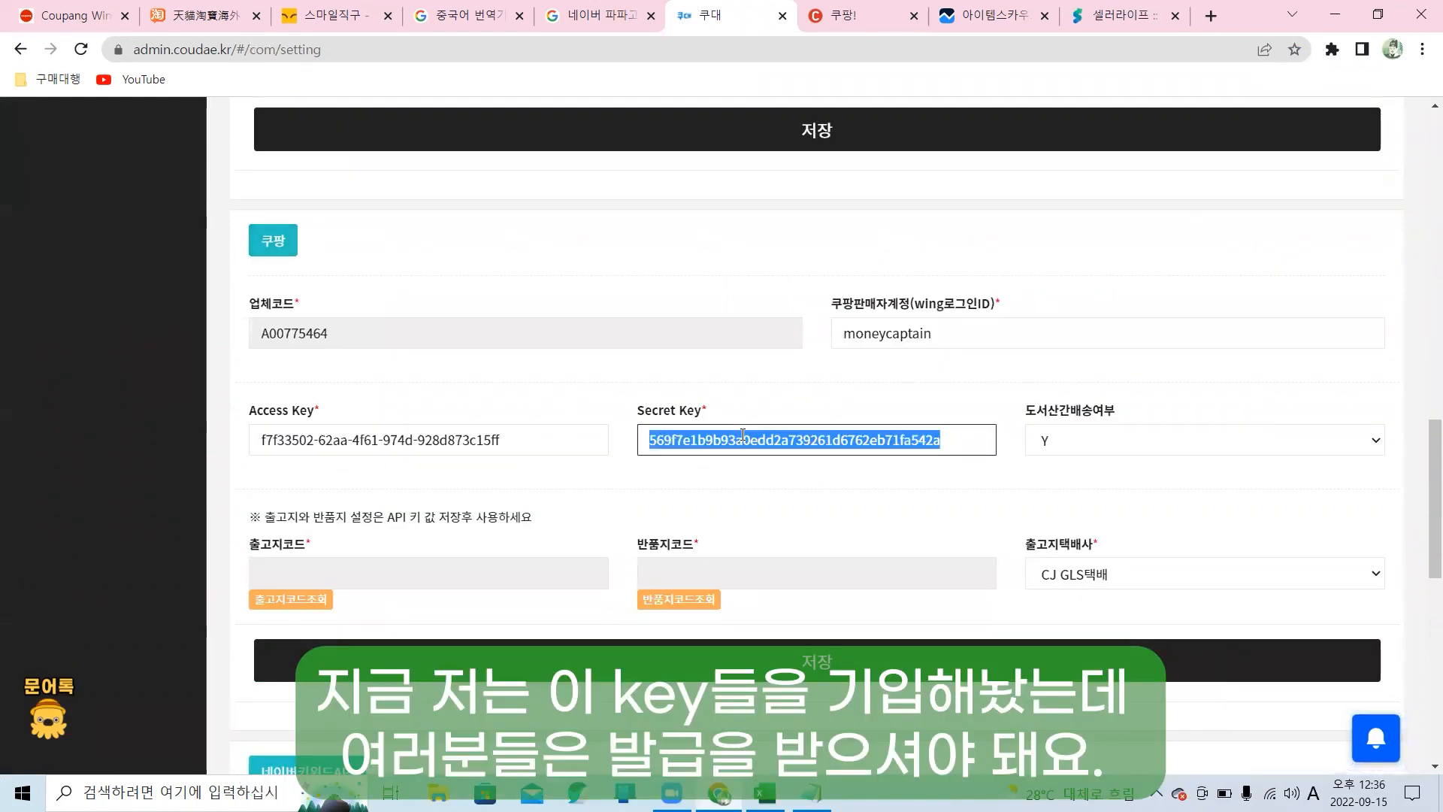
{"action": "left_click", "coordinate": [936, 440]}
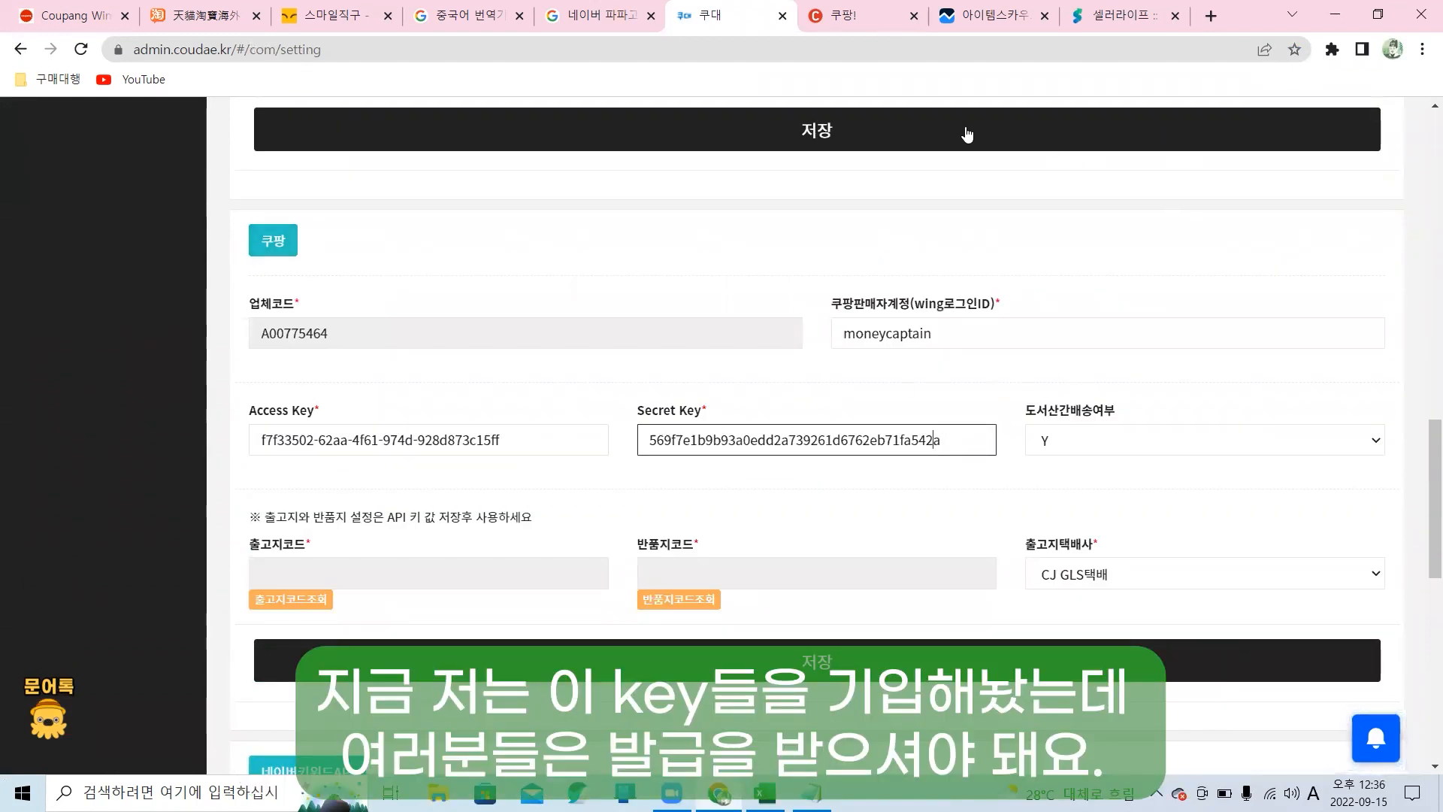
Switch to Coupang Wing and open the seller account's additional sales information page (추가판매정보).
{"action": "left_click", "coordinate": [87, 10]}
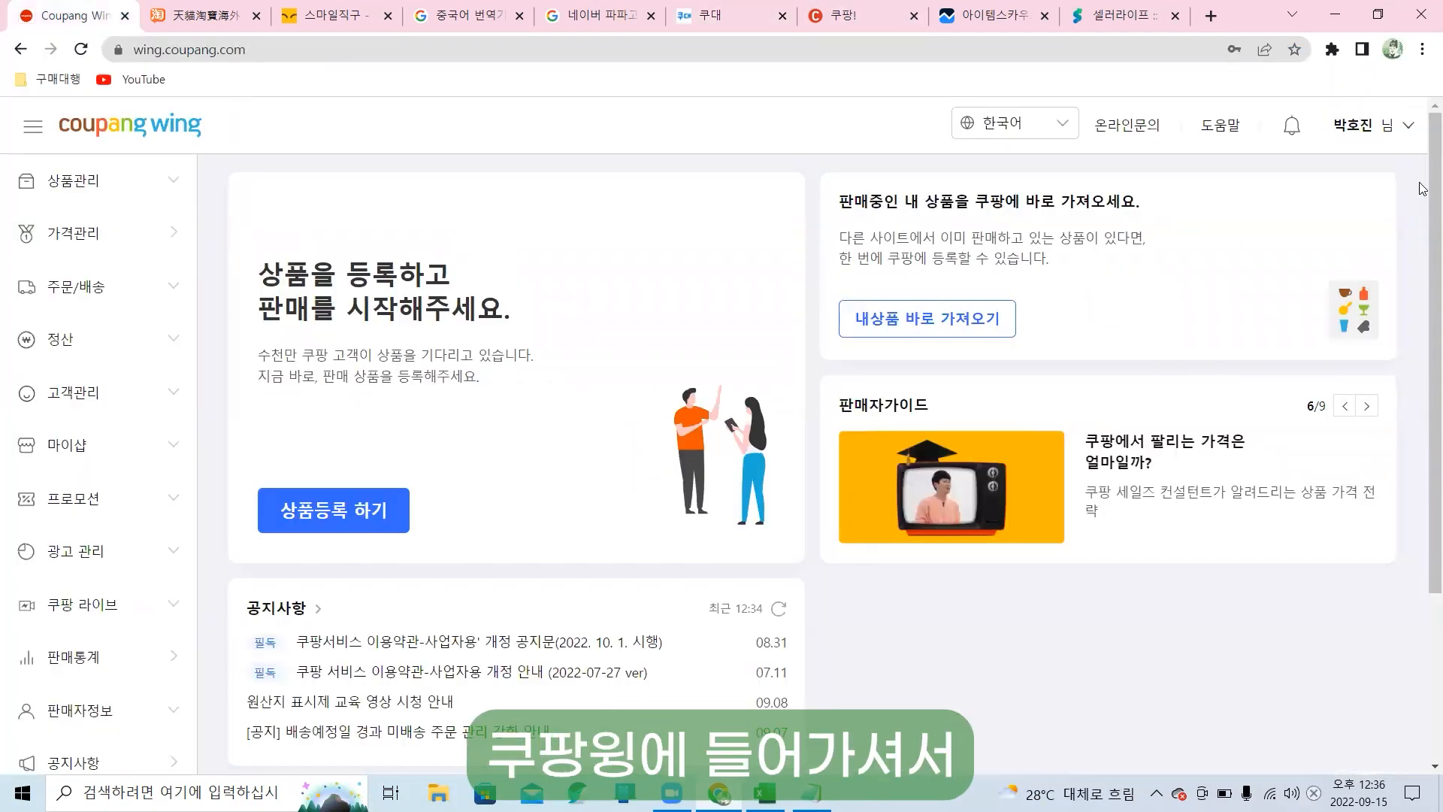
{"action": "left_click", "coordinate": [1377, 135]}
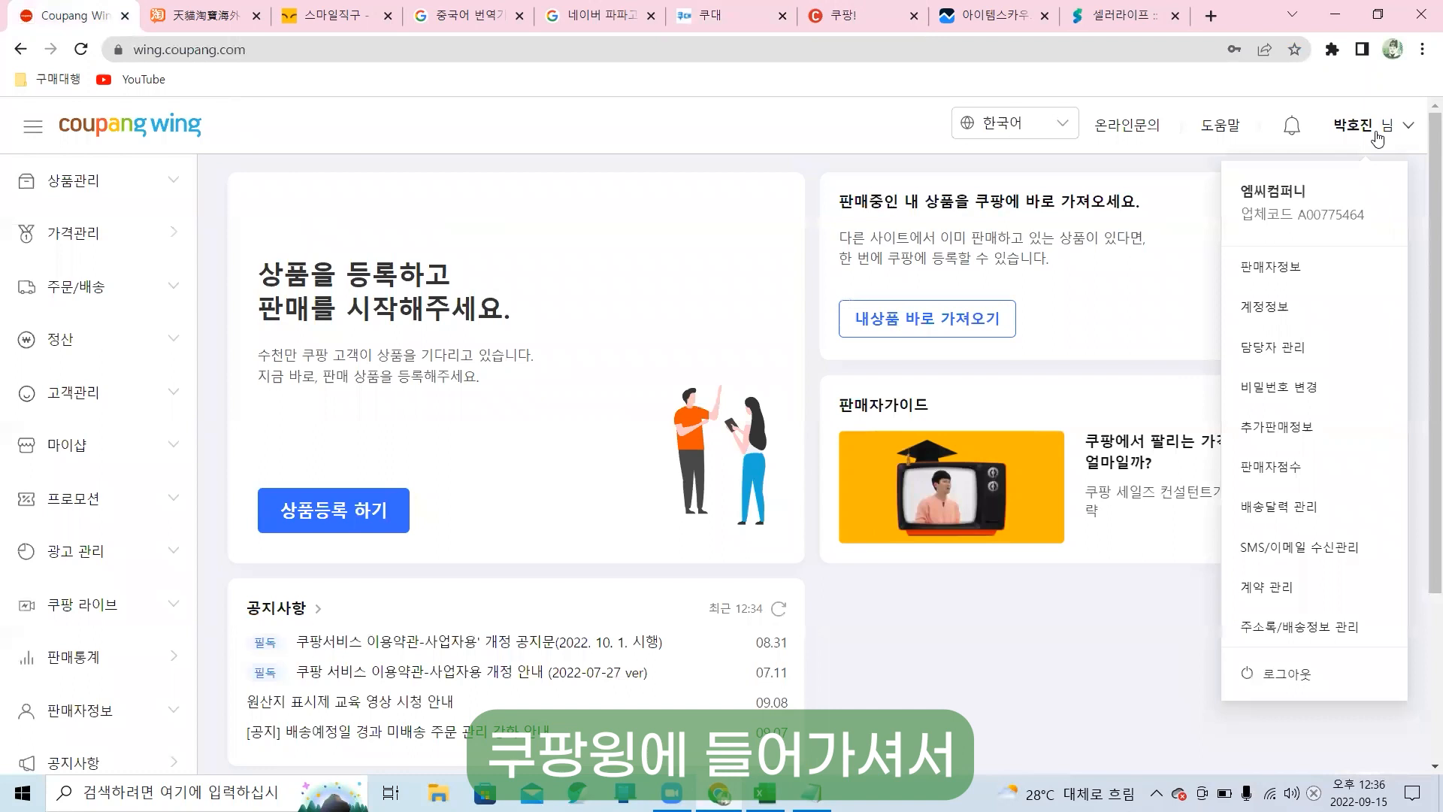
{"action": "left_click", "coordinate": [1341, 429]}
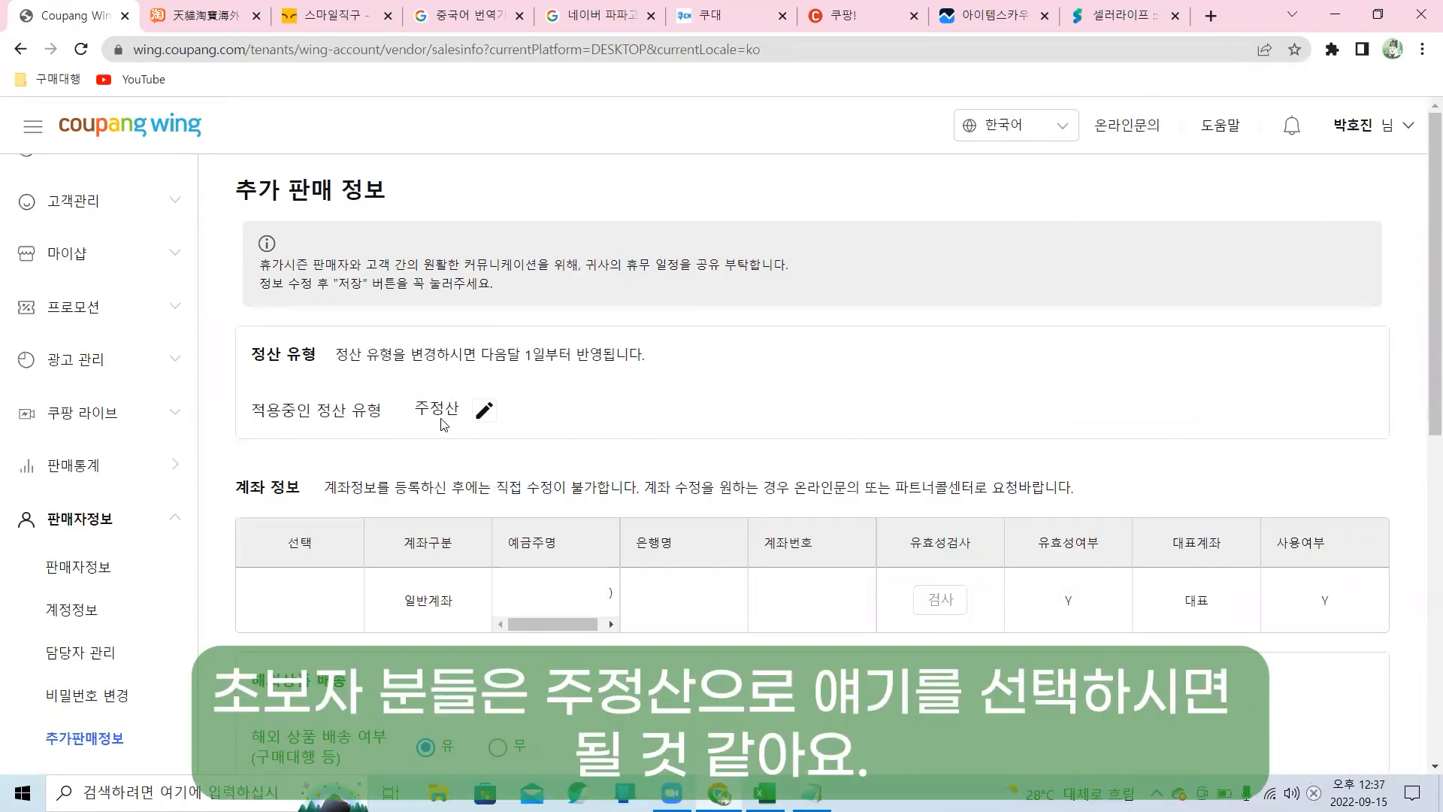
Set the overseas product shipping option (해외 상품 배송 여부) to 유.
{"action": "scroll", "coordinate": [563, 407], "scroll_direction": "down", "scroll_amount": 3}
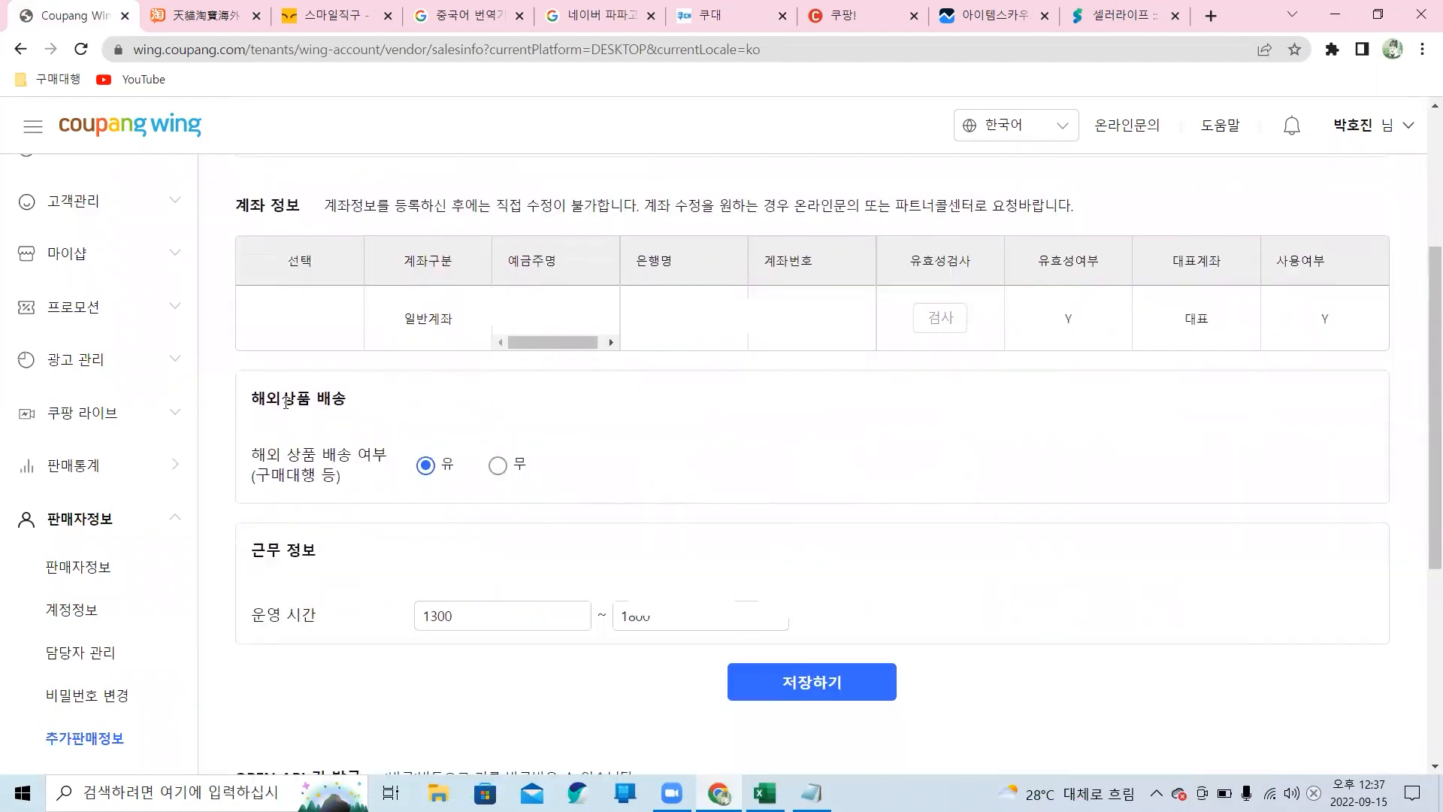
{"action": "left_click_drag", "start_coordinate": [266, 398], "coordinate": [385, 408]}
{"action": "left_click", "coordinate": [425, 466]}
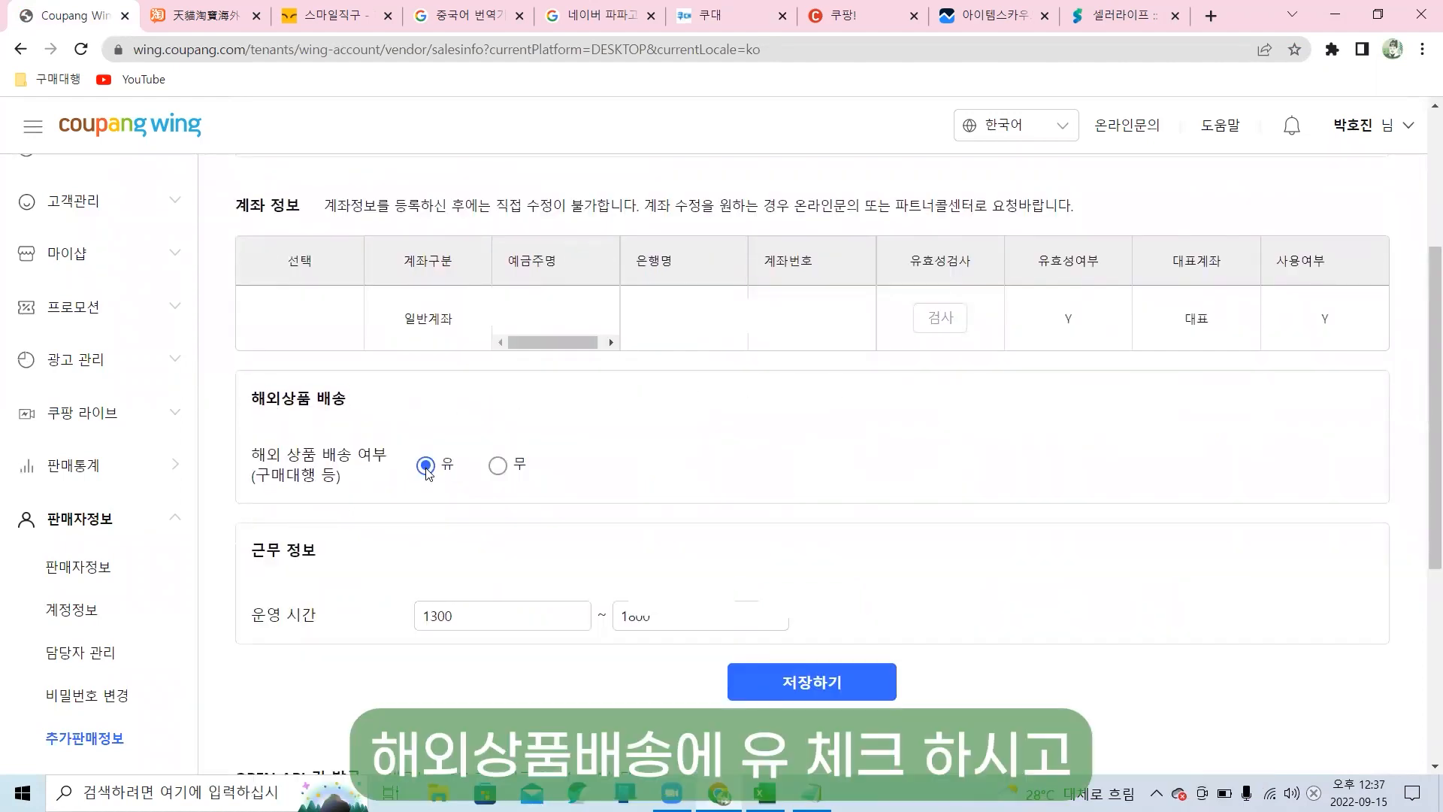
Review the start and end time fields of the operating hours (운영 시간).
{"action": "scroll", "coordinate": [612, 494], "scroll_direction": "down", "scroll_amount": 3}
{"action": "left_click", "coordinate": [503, 427]}
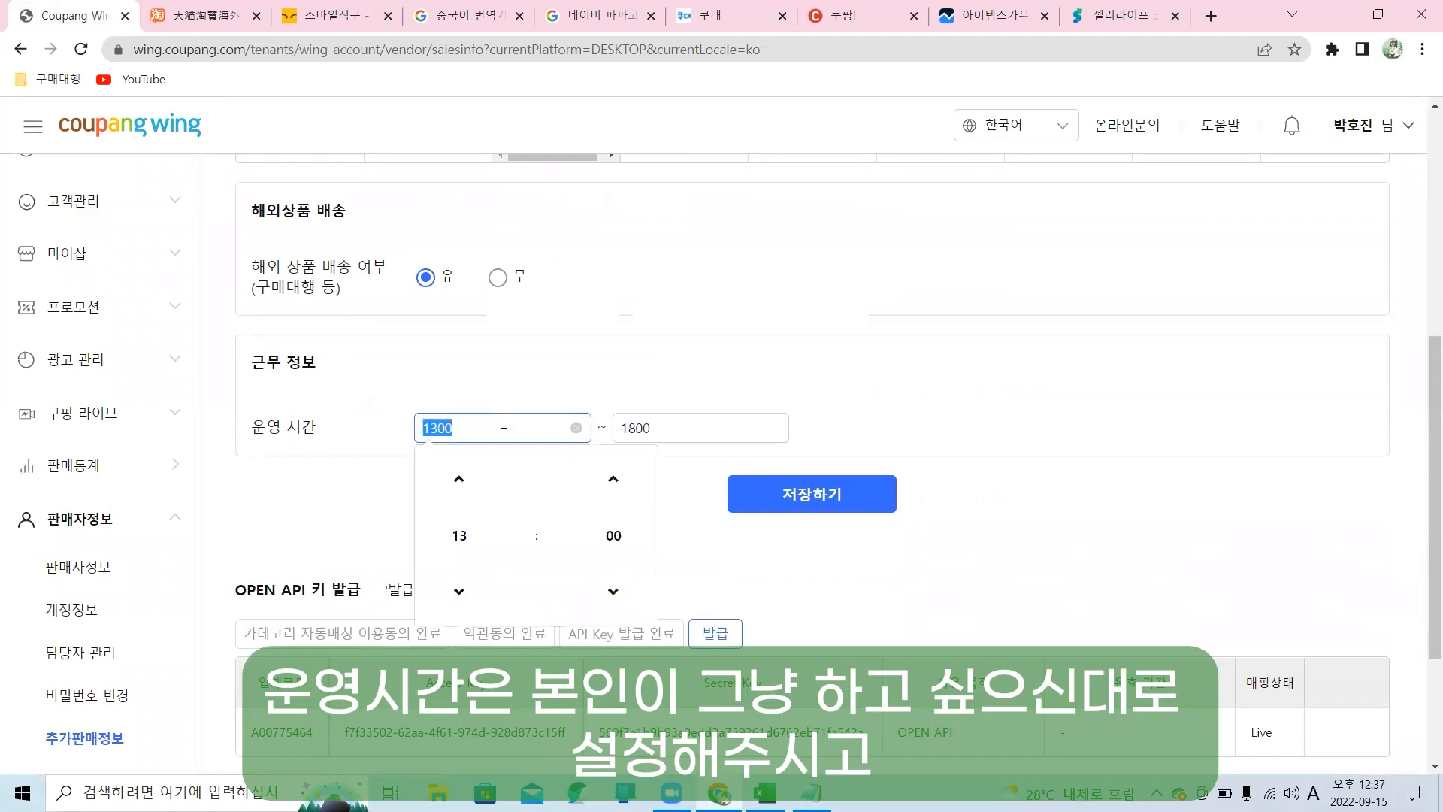
{"action": "left_click", "coordinate": [675, 425]}
{"action": "left_click", "coordinate": [521, 424]}
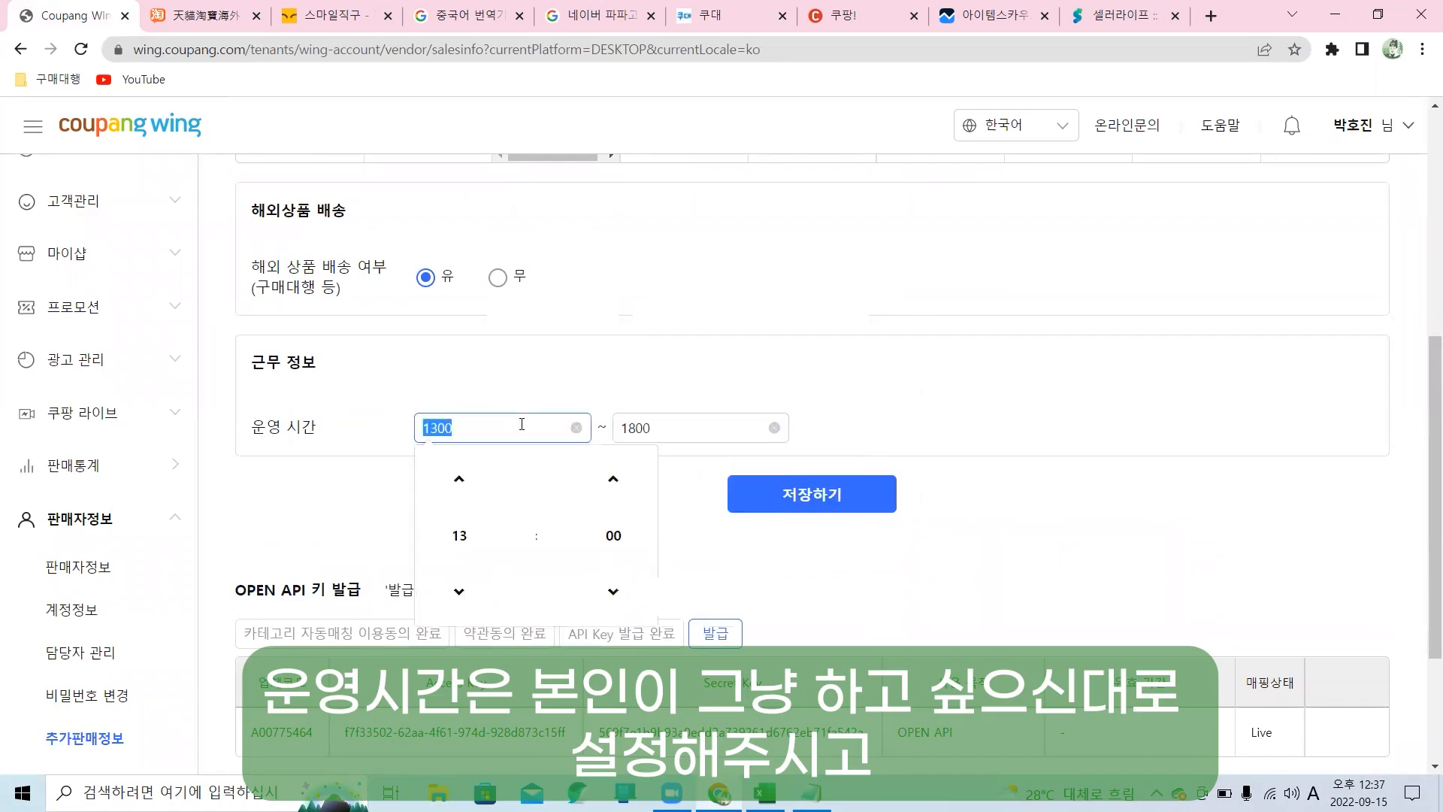
{"action": "left_click", "coordinate": [676, 425]}
{"action": "left_click", "coordinate": [982, 393]}
Copy the Access Key and Secret Key from Coupang Wing's OPEN API section into the matching fields of the 쿠대 settings.
{"action": "scroll", "coordinate": [1082, 391], "scroll_direction": "down", "scroll_amount": 3}
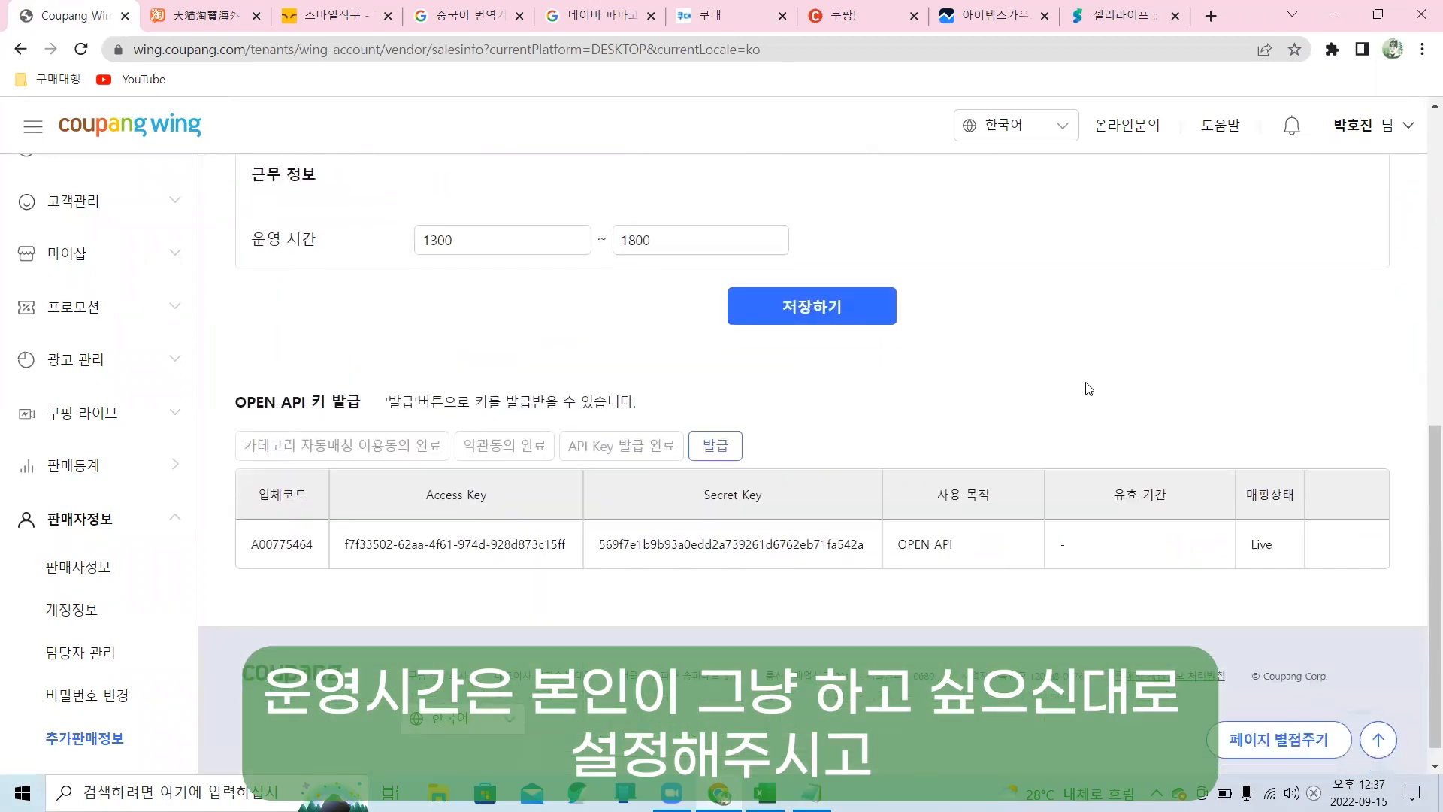
{"action": "scroll", "coordinate": [333, 597], "scroll_direction": "up", "scroll_amount": 1}
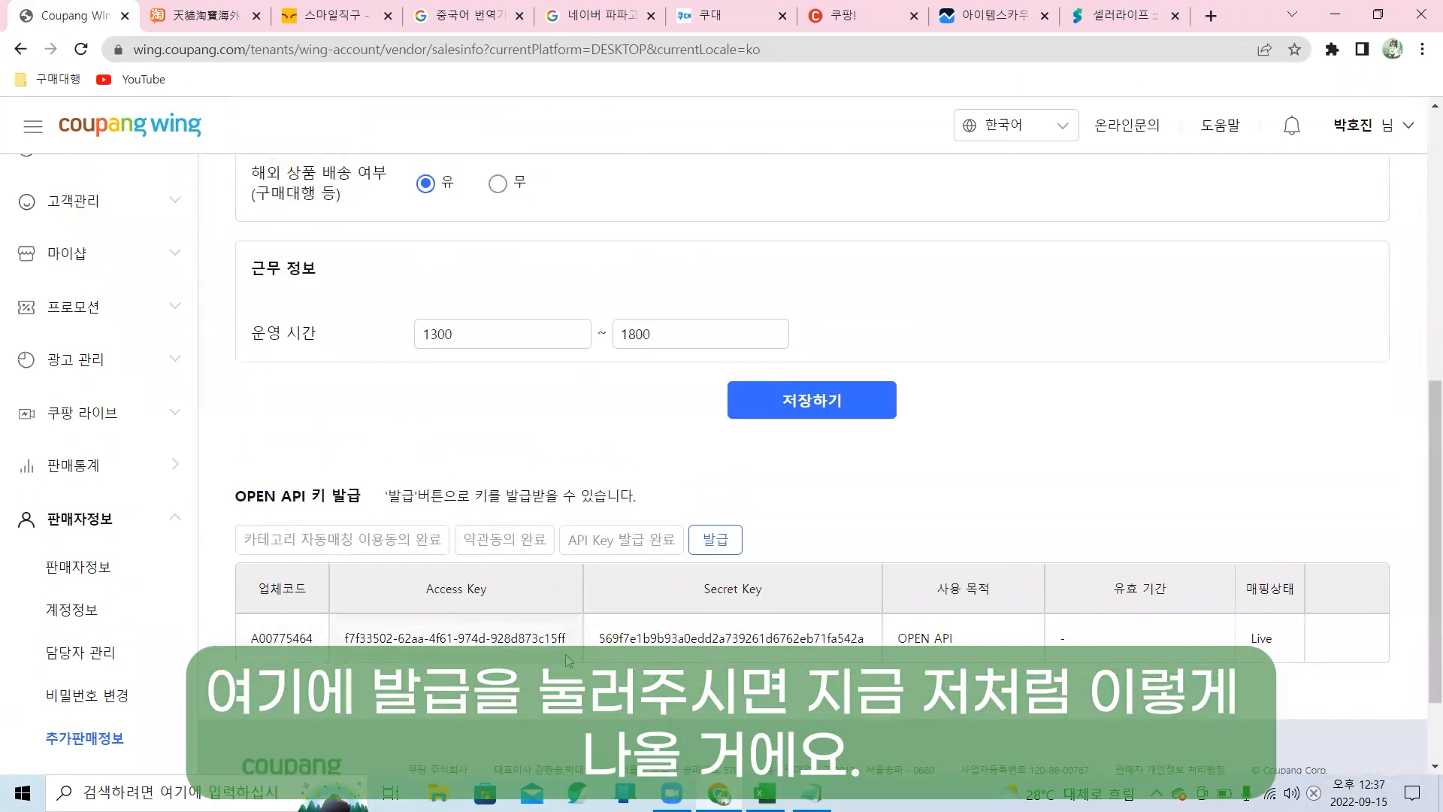
{"action": "triple_click", "coordinate": [450, 639]}
{"action": "key", "text": "ctrl+c"}
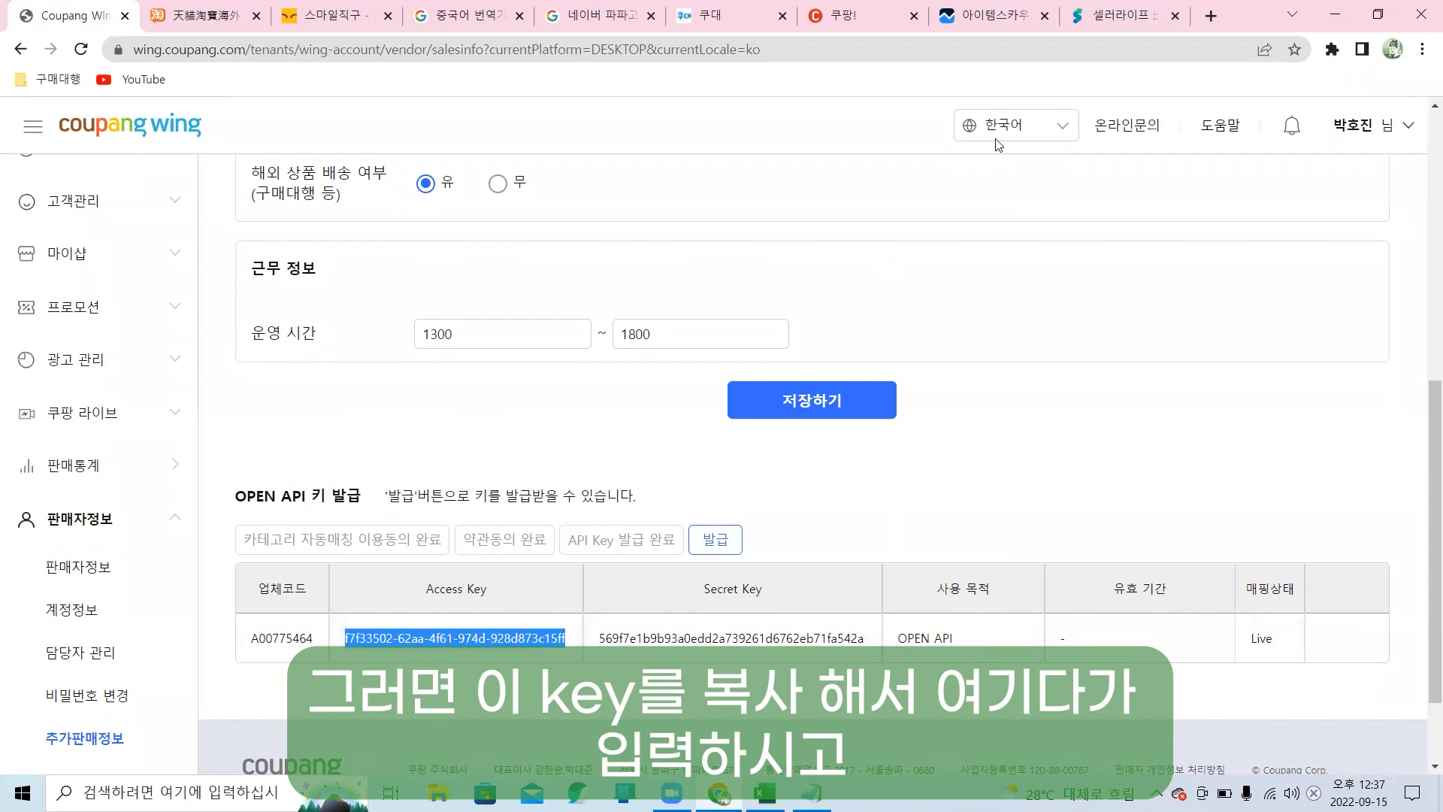
{"action": "left_click", "coordinate": [710, 15]}
{"action": "triple_click", "coordinate": [356, 439]}
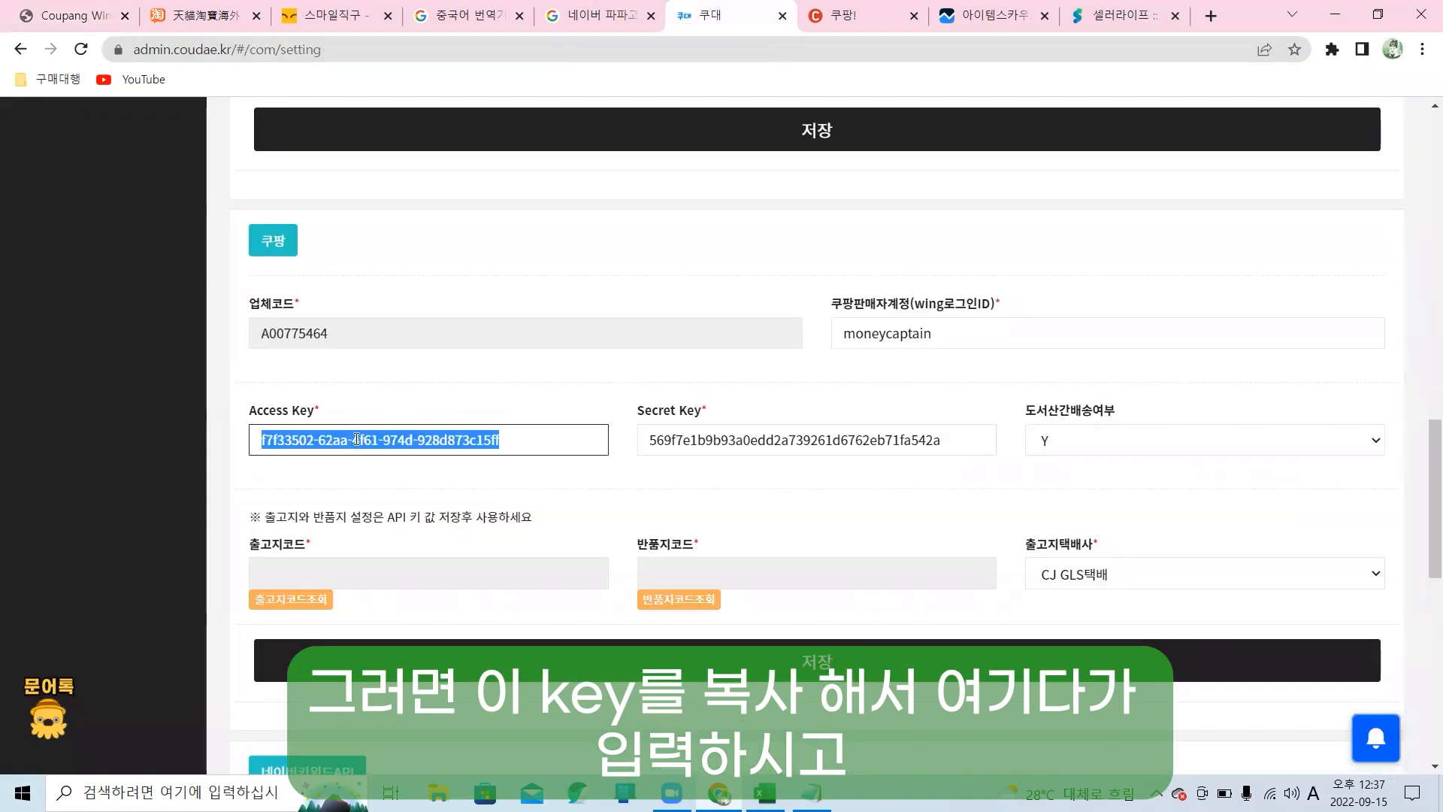
{"action": "key", "text": "ctrl+v"}
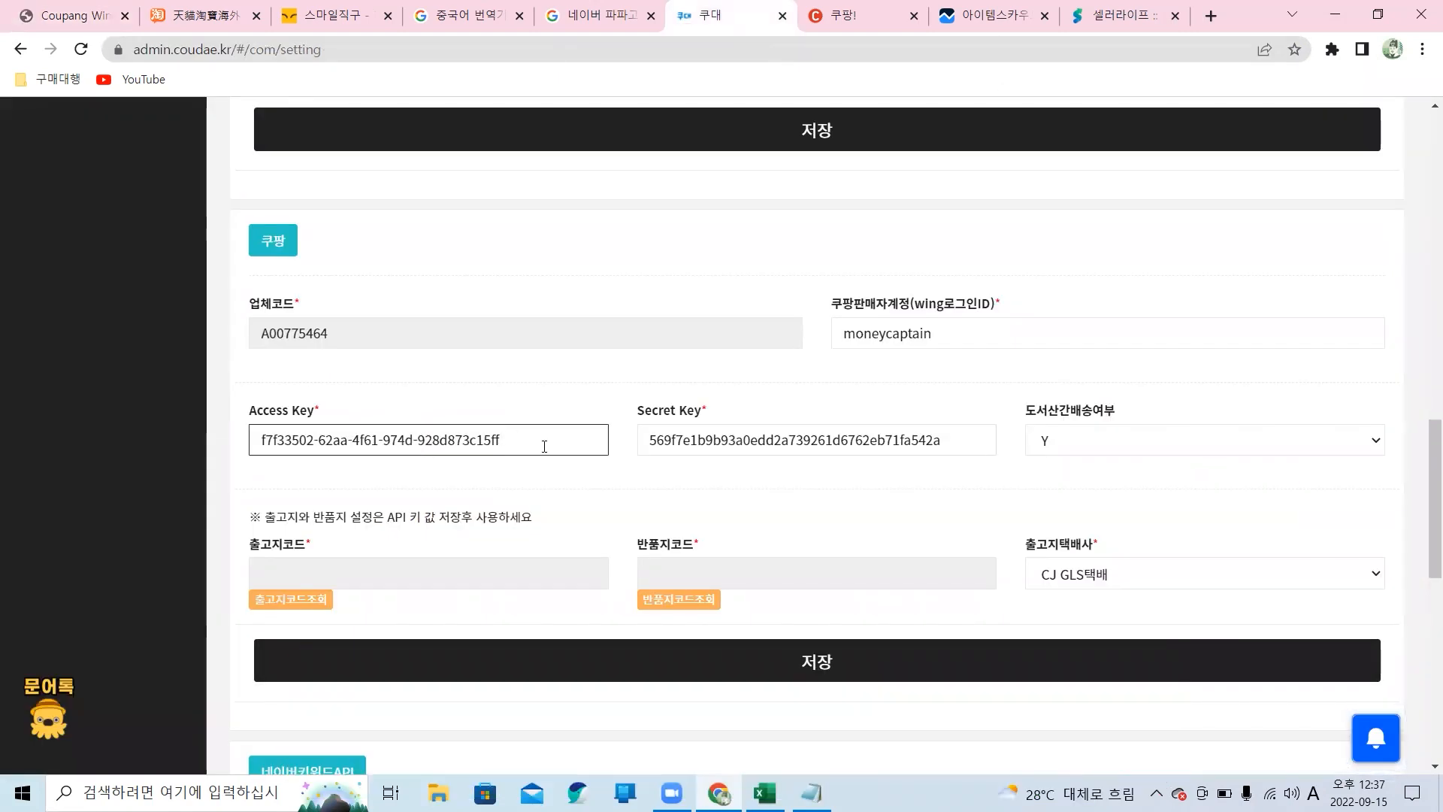
{"action": "triple_click", "coordinate": [664, 636]}
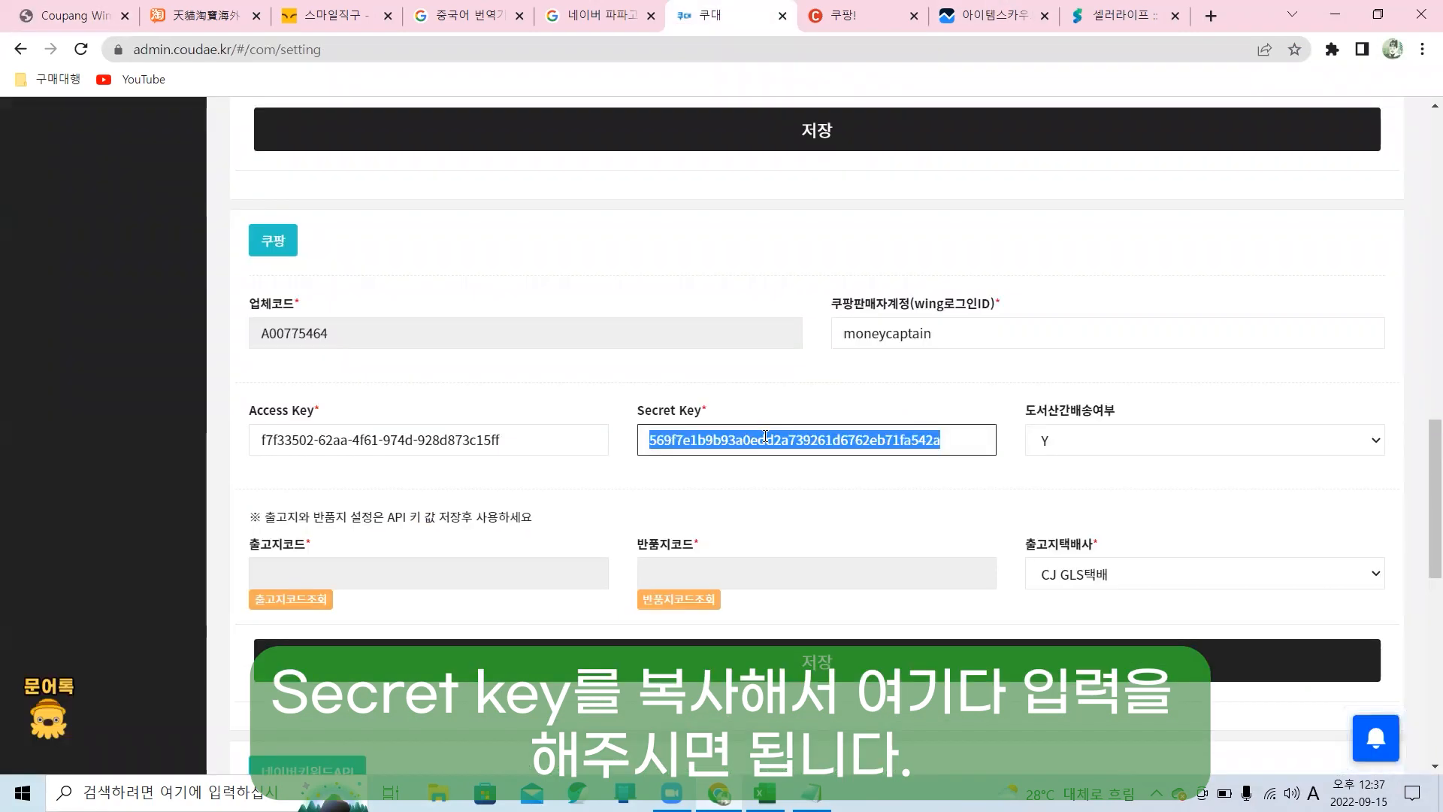
{"action": "key", "text": "ctrl+v"}
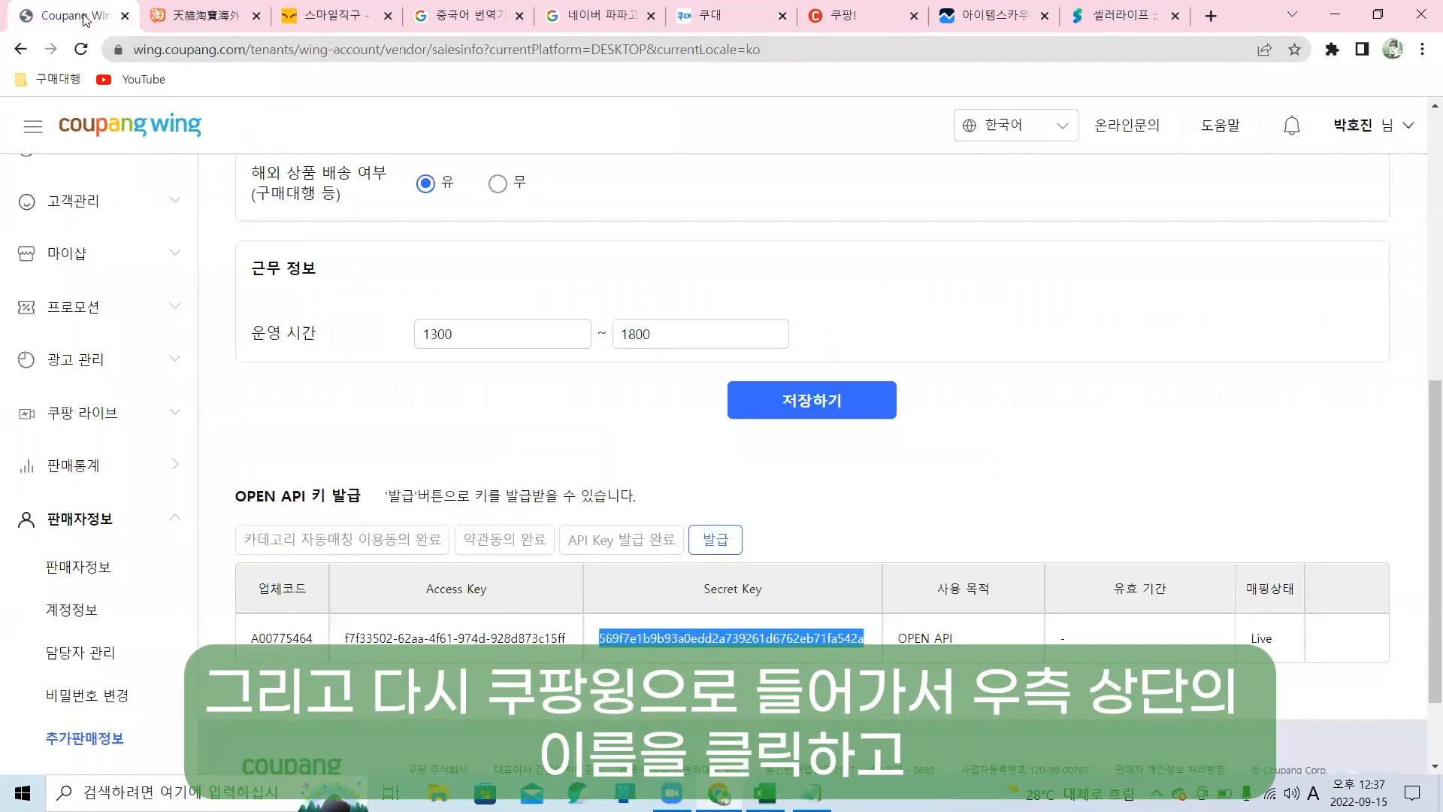
Open the address book and shipping information page (주소록/배송정보 관리) in Coupang Wing.
{"action": "scroll", "coordinate": [1155, 473], "scroll_direction": "up", "scroll_amount": 1}
{"action": "left_click", "coordinate": [1380, 135]}
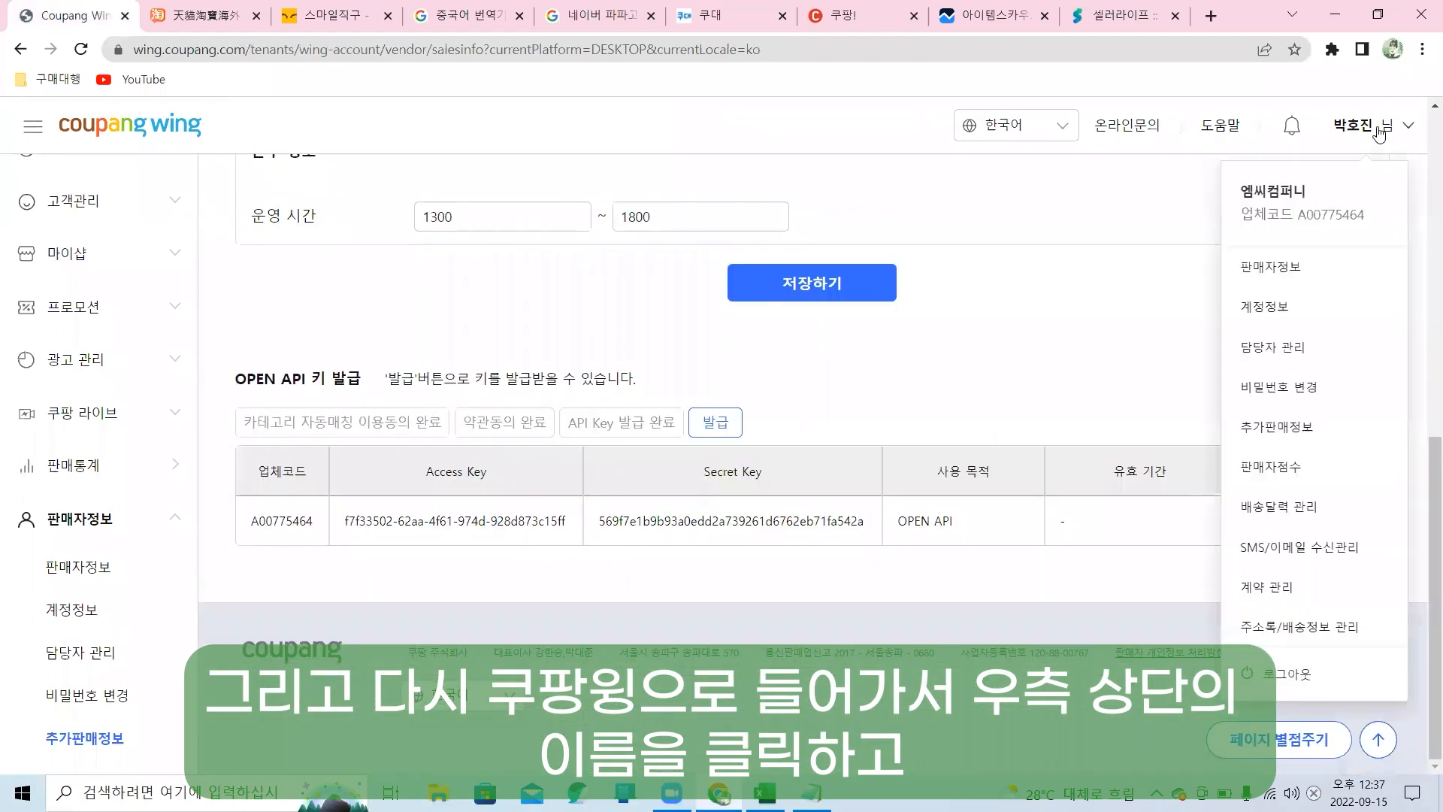
{"action": "left_click", "coordinate": [1281, 631]}
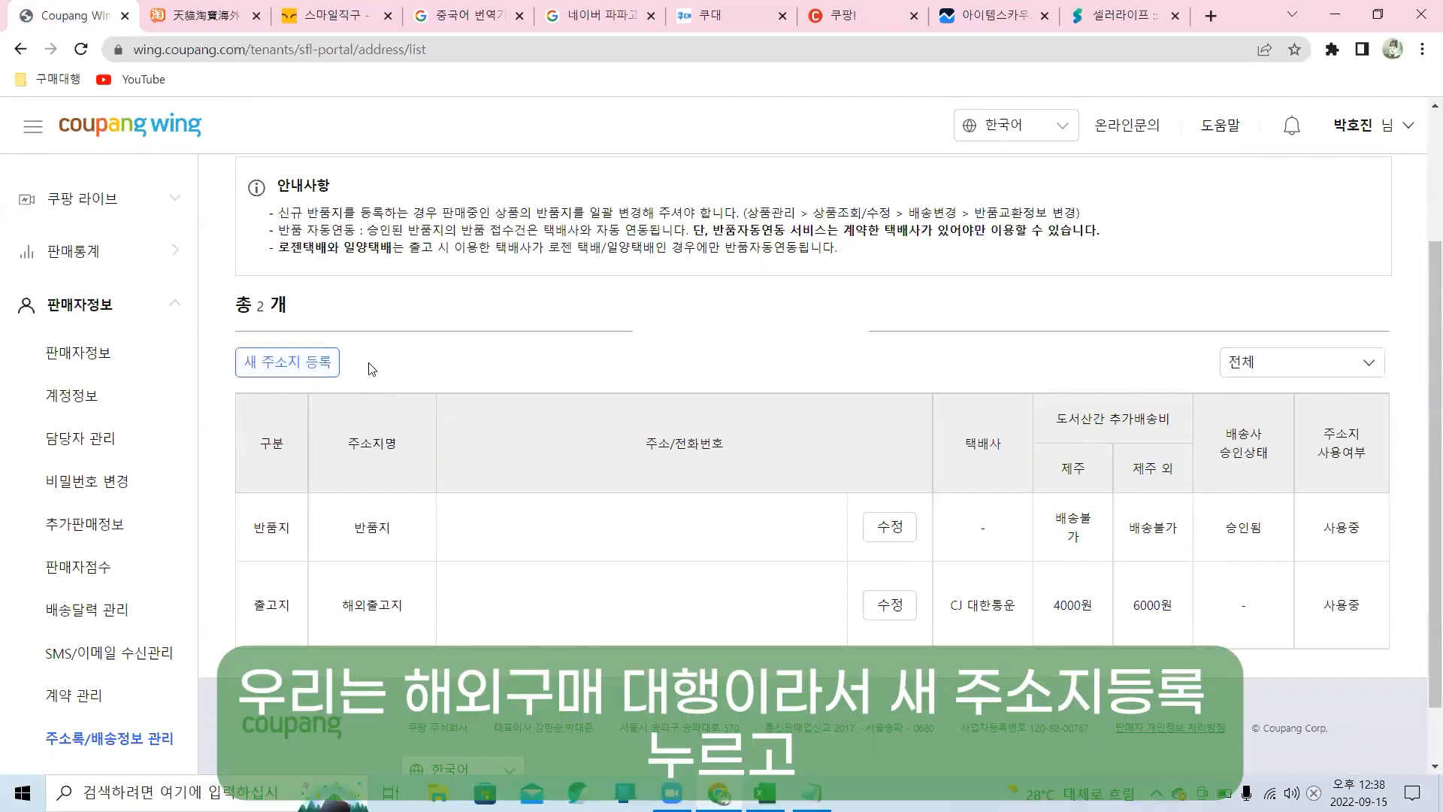
Start registering a new overseas shipping-origin address named 해외출고지 with China as the country.
{"action": "left_click", "coordinate": [296, 370]}
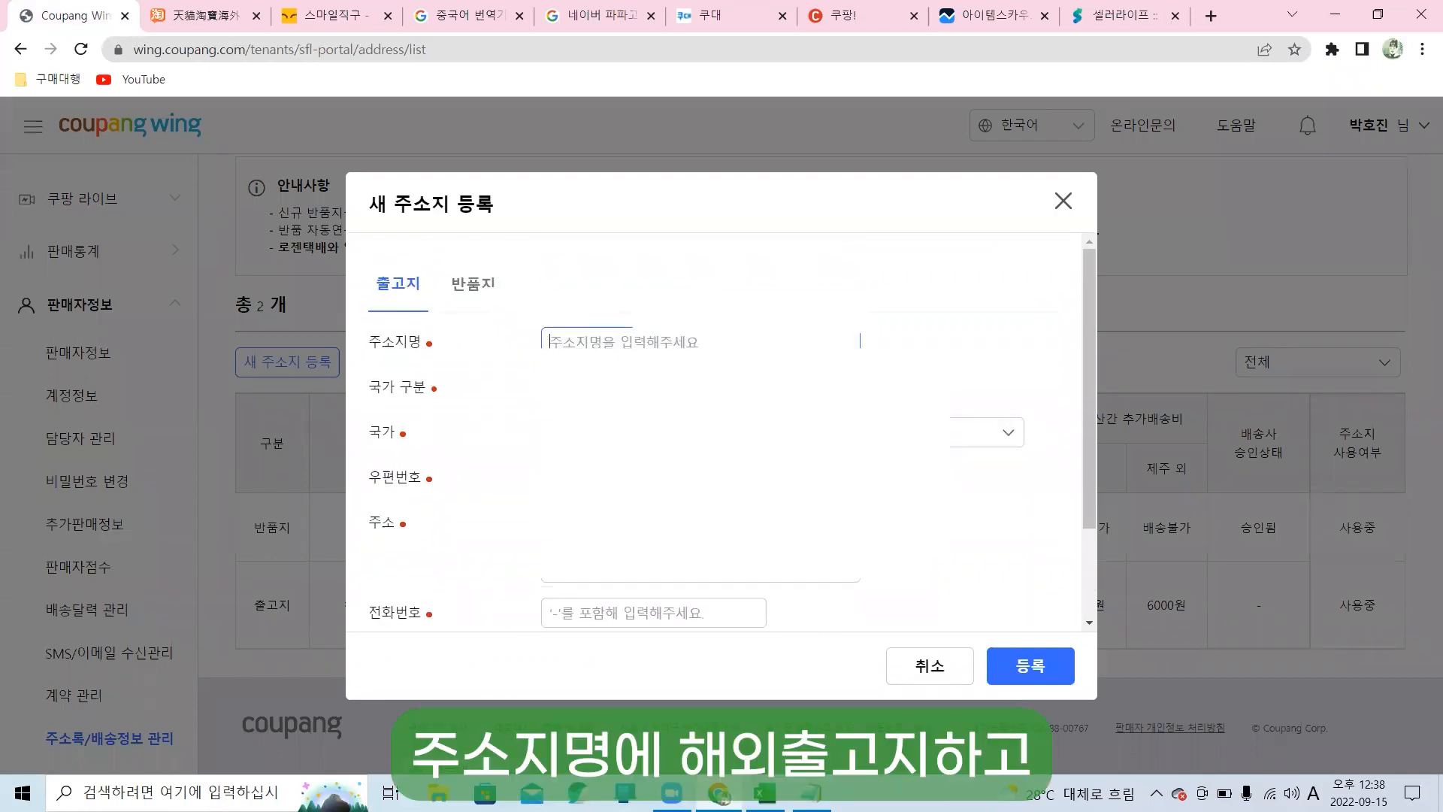
{"action": "type", "text": "해외출고지"}
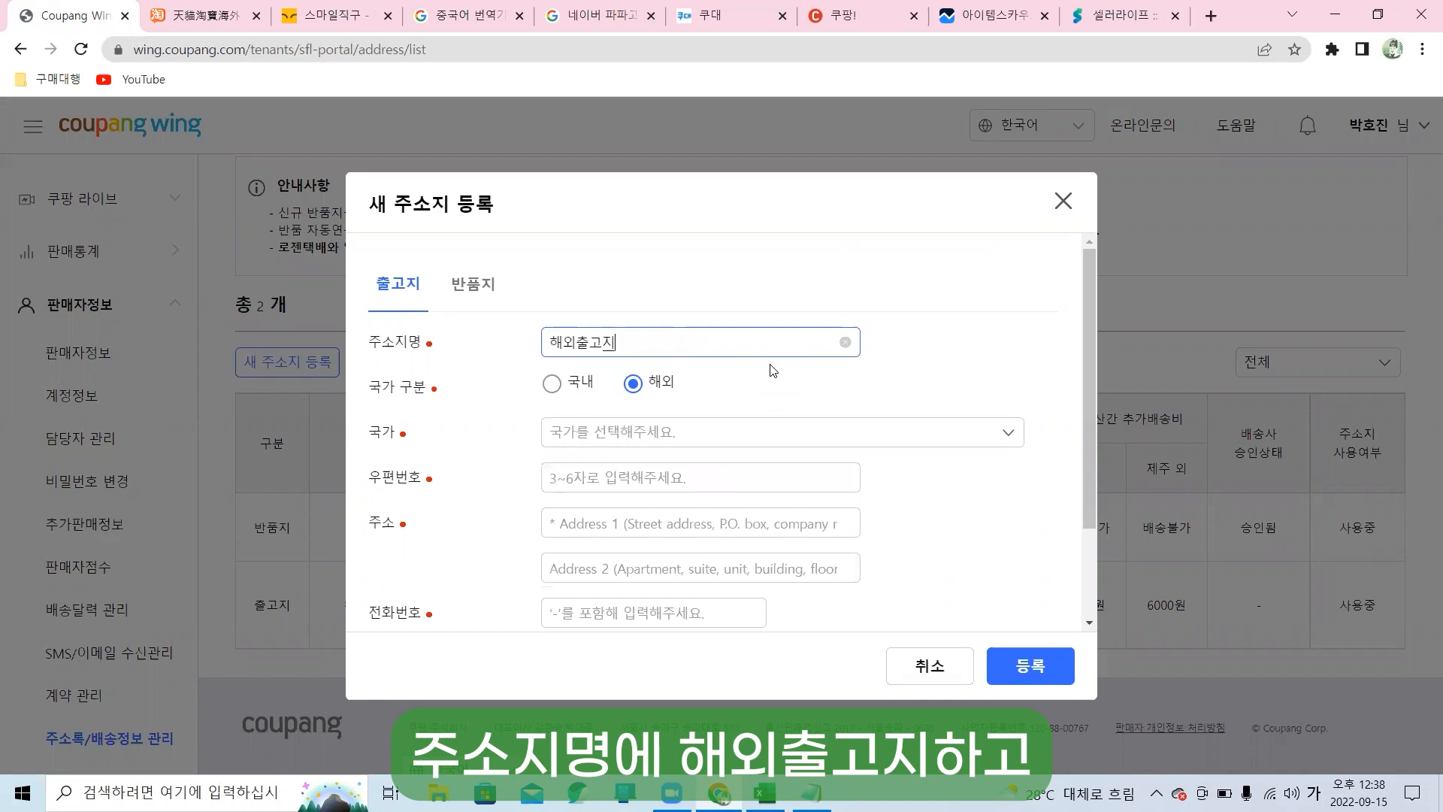
{"action": "left_click", "coordinate": [790, 432]}
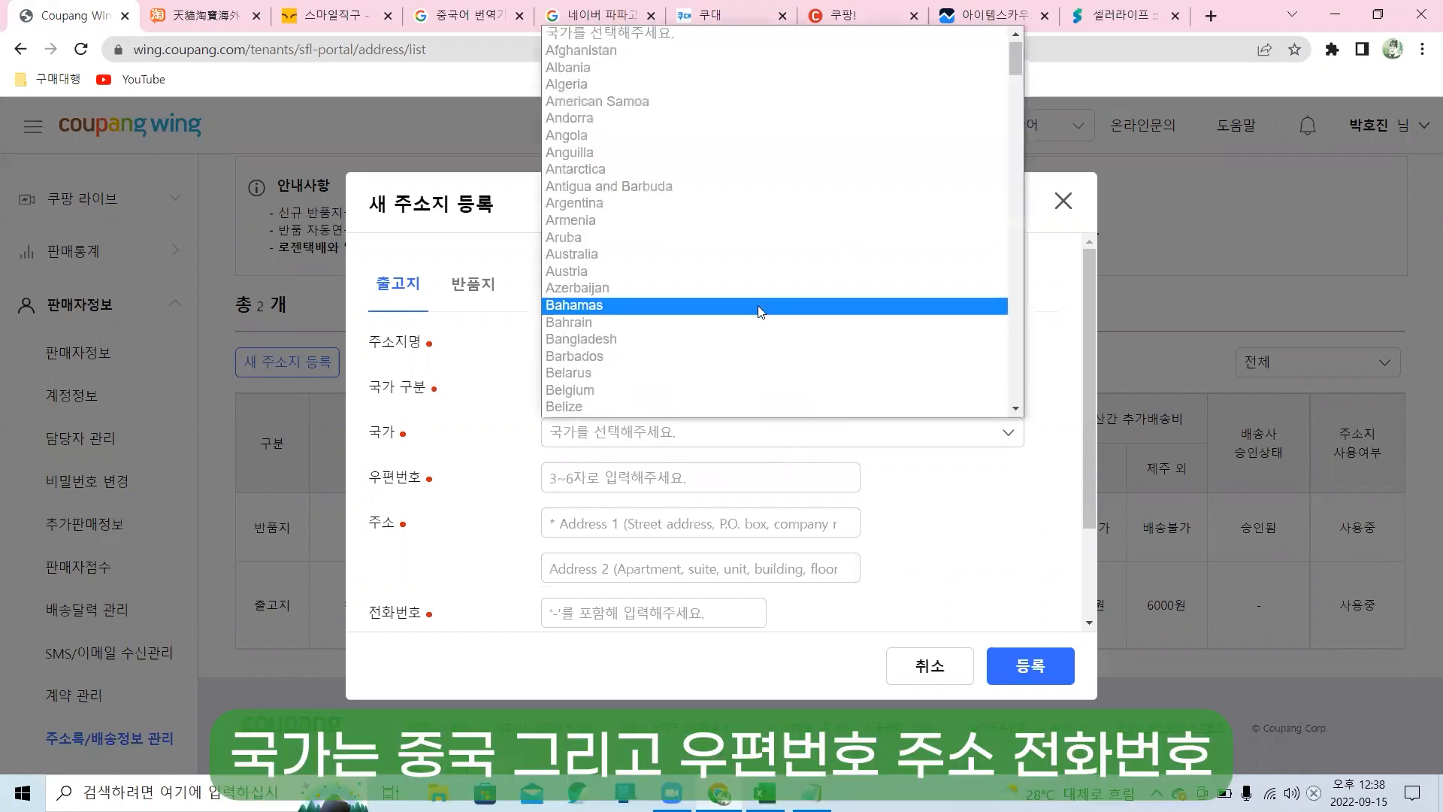
{"action": "scroll", "coordinate": [759, 308], "scroll_direction": "down", "scroll_amount": 3}
{"action": "scroll", "coordinate": [762, 312], "scroll_direction": "down", "scroll_amount": 3}
{"action": "left_click", "coordinate": [774, 398]}
{"action": "scroll", "coordinate": [946, 479], "scroll_direction": "down", "scroll_amount": 1}
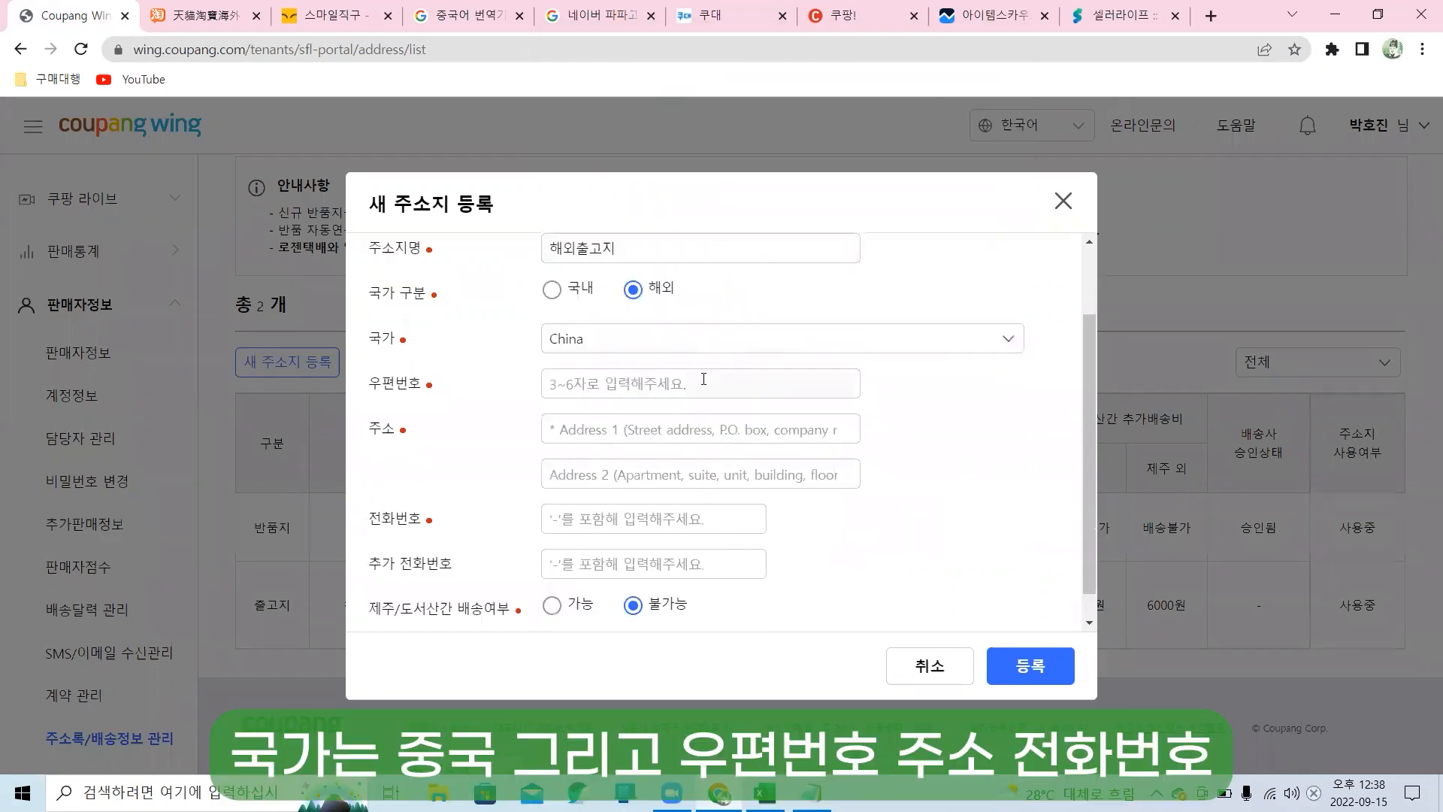
Go through the postal code, address and phone fields of the shipping-origin form and cancel the registration.
{"action": "left_click", "coordinate": [706, 382]}
{"action": "left_click", "coordinate": [644, 429]}
{"action": "left_click", "coordinate": [639, 472]}
{"action": "left_click", "coordinate": [699, 511]}
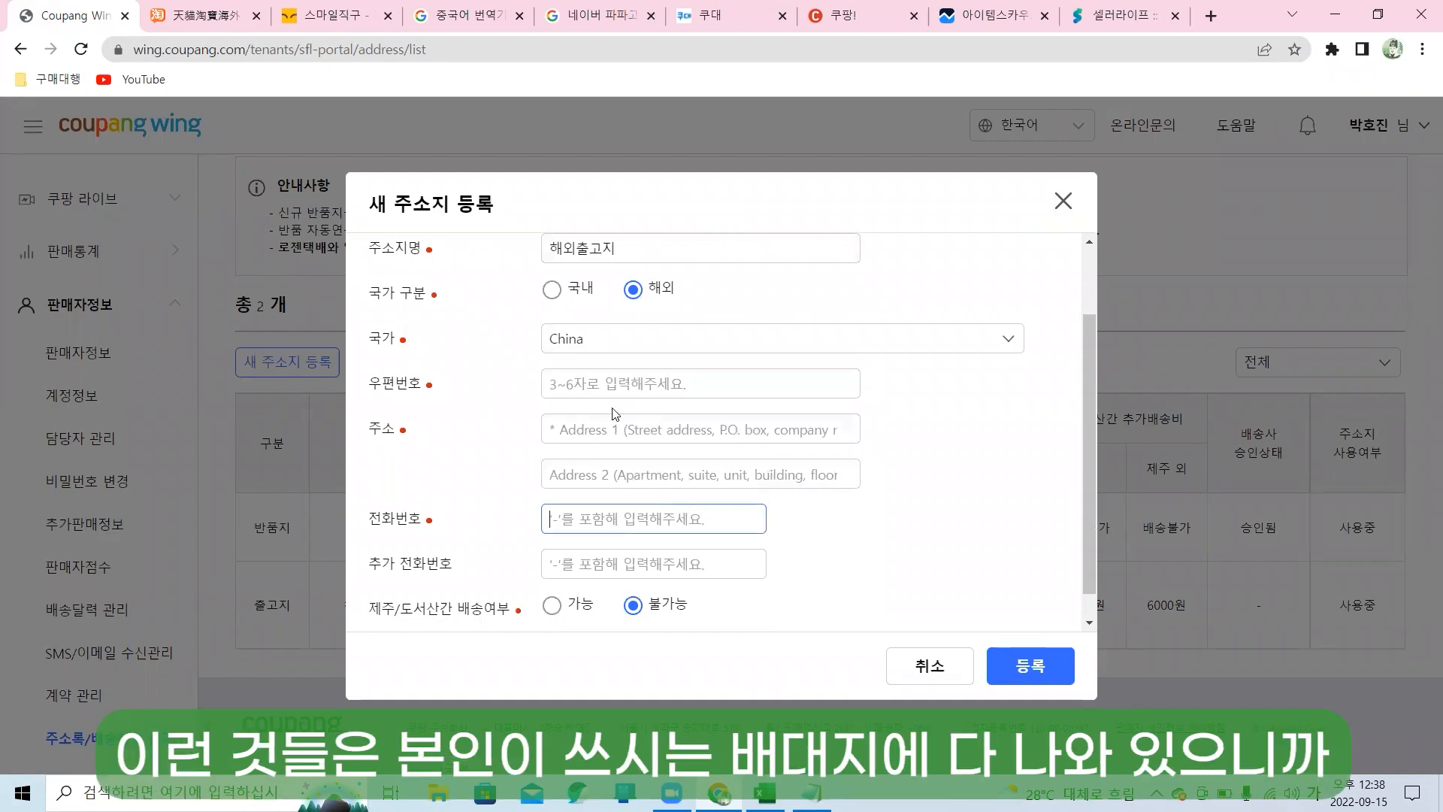
{"action": "scroll", "coordinate": [577, 378], "scroll_direction": "down", "scroll_amount": 1}
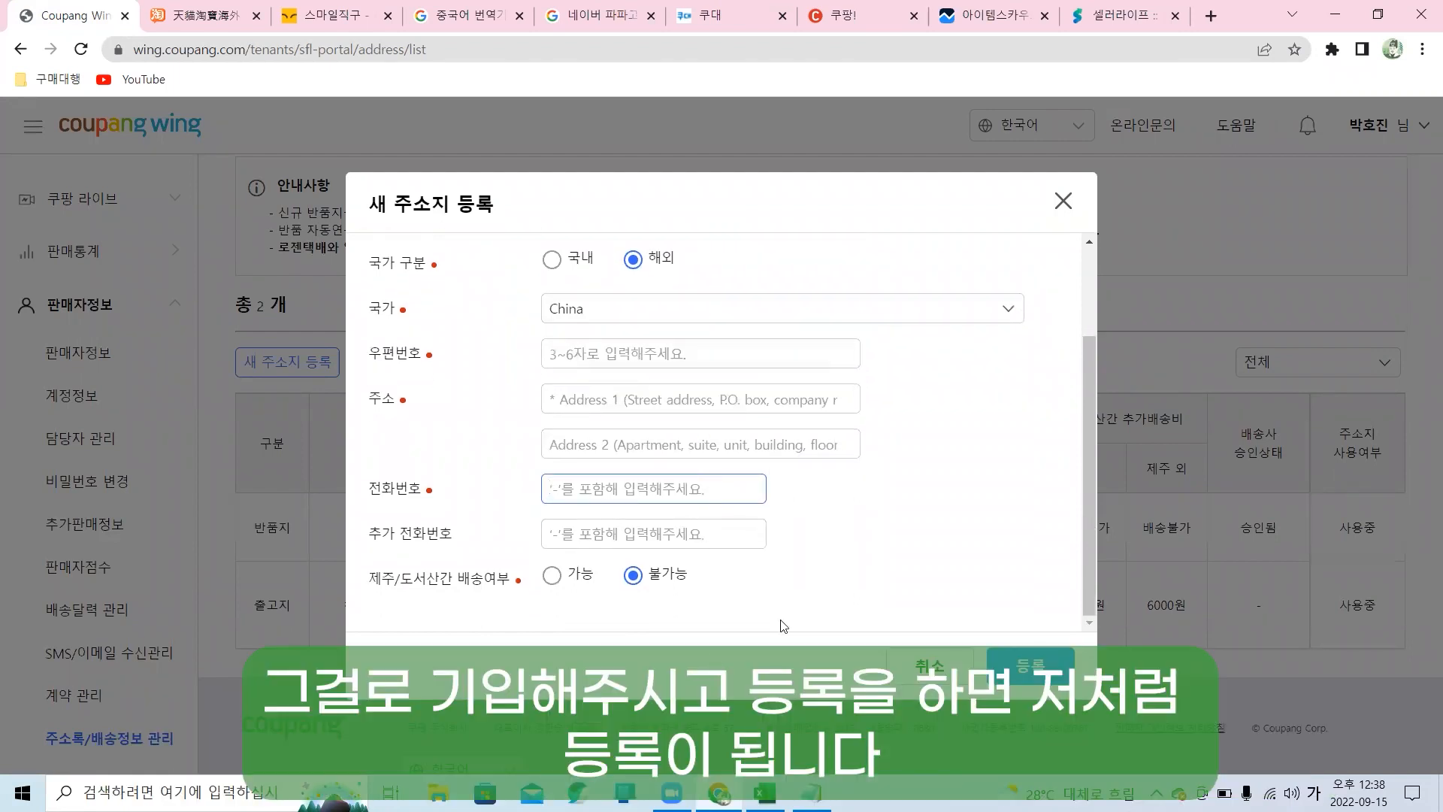
{"action": "left_click", "coordinate": [950, 665]}
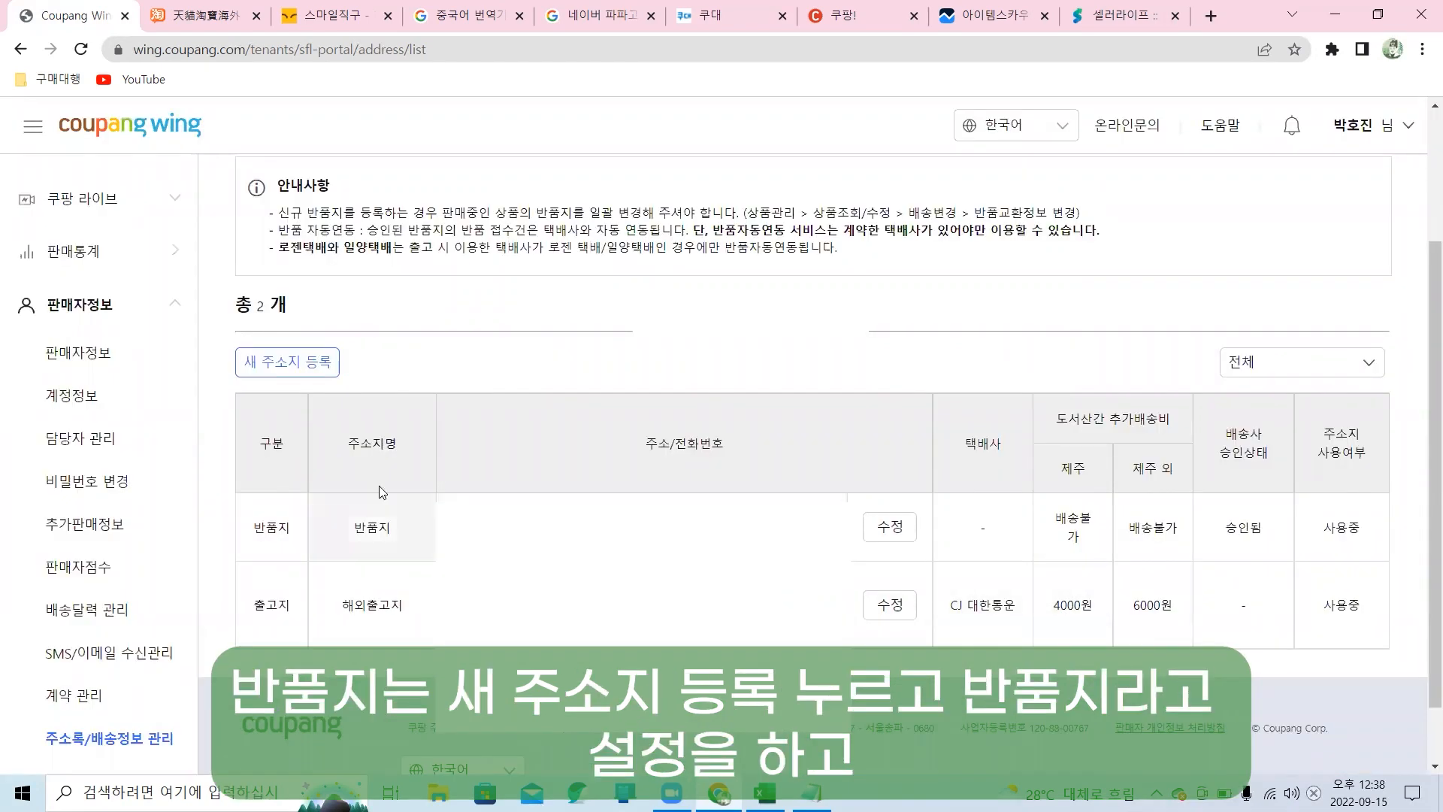
Try to register a new return address of type 반품지 named 반품지.
{"action": "left_click", "coordinate": [305, 368]}
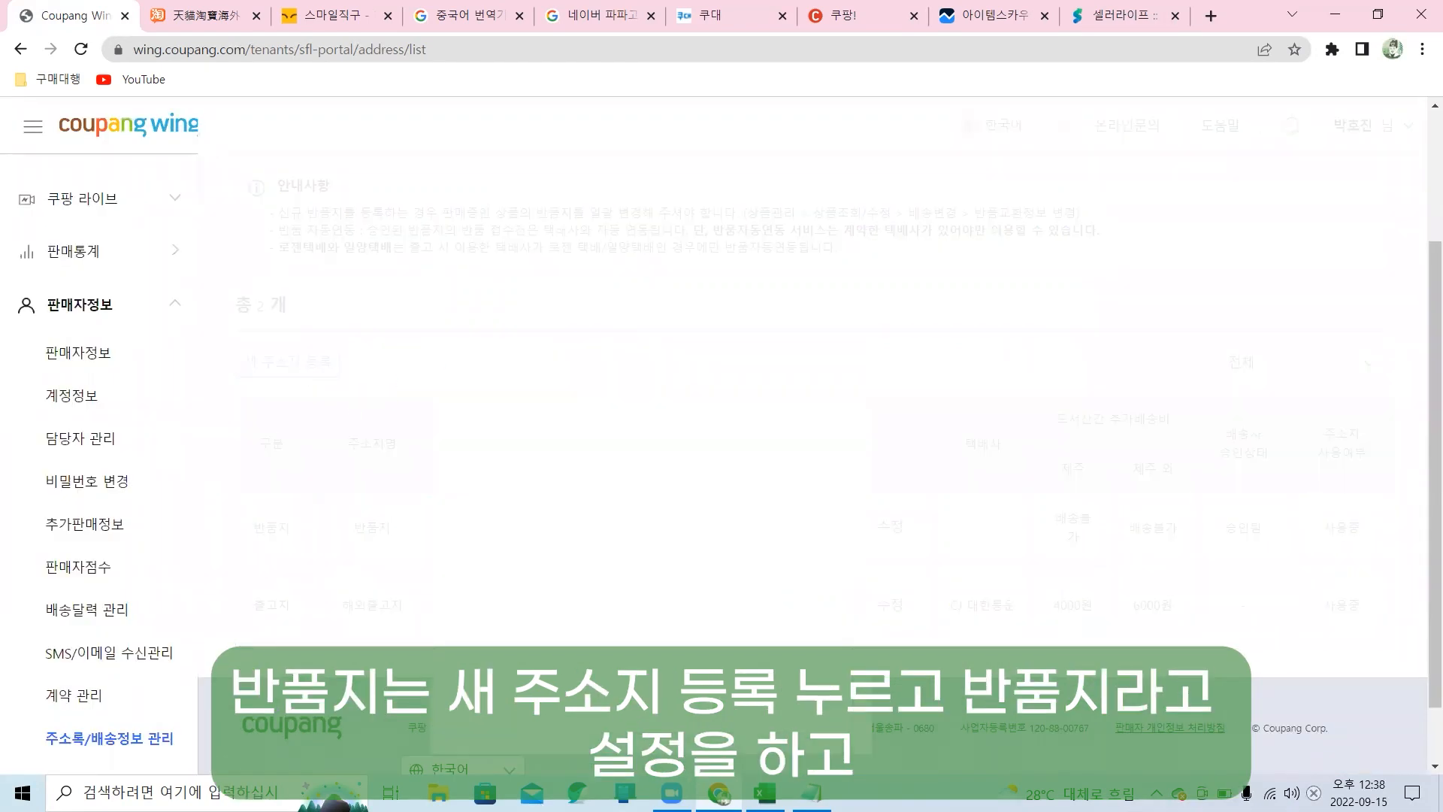
{"action": "left_click", "coordinate": [472, 283]}
{"action": "left_click", "coordinate": [666, 343]}
{"action": "type", "text": "반품지"}
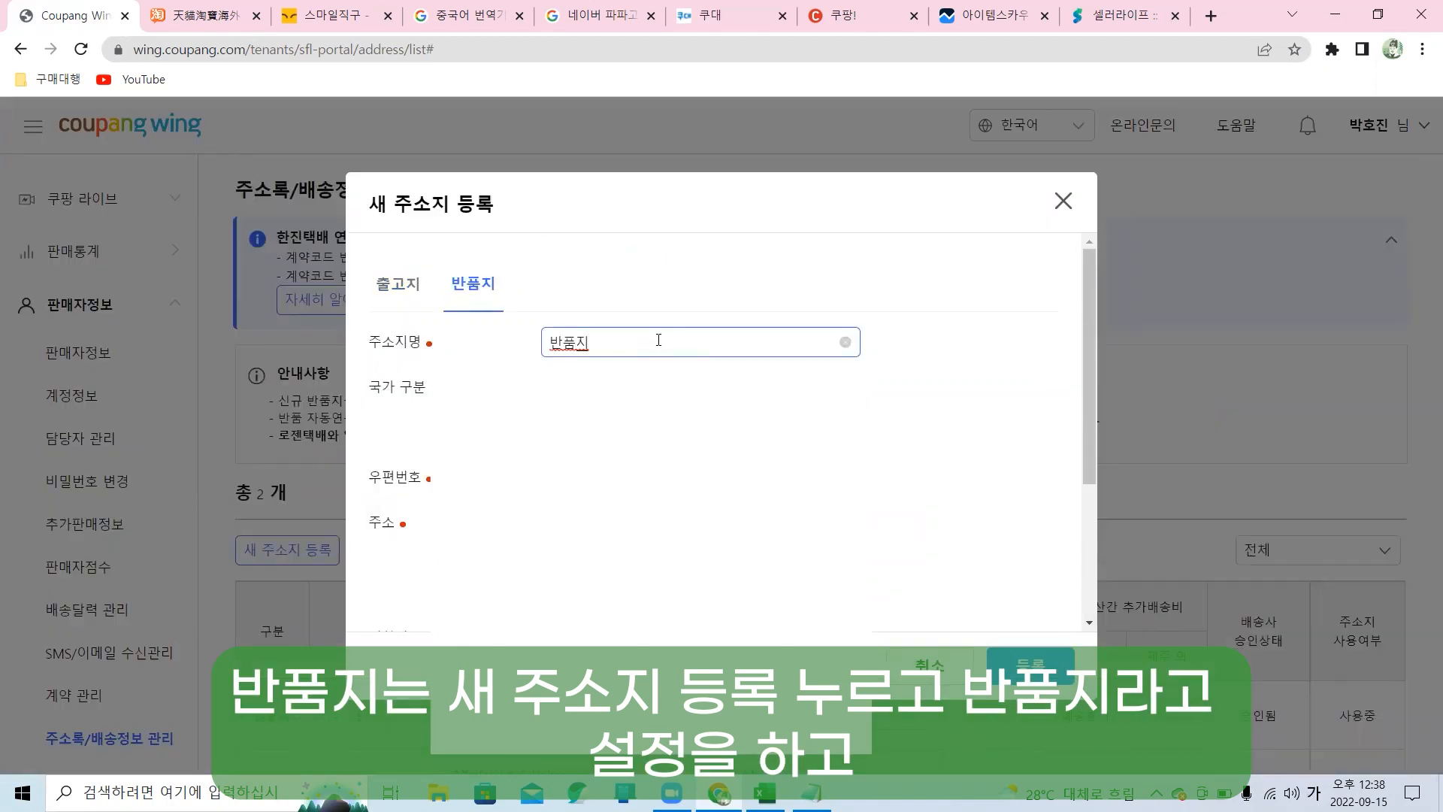
{"action": "scroll", "coordinate": [752, 342], "scroll_direction": "down", "scroll_amount": 1}
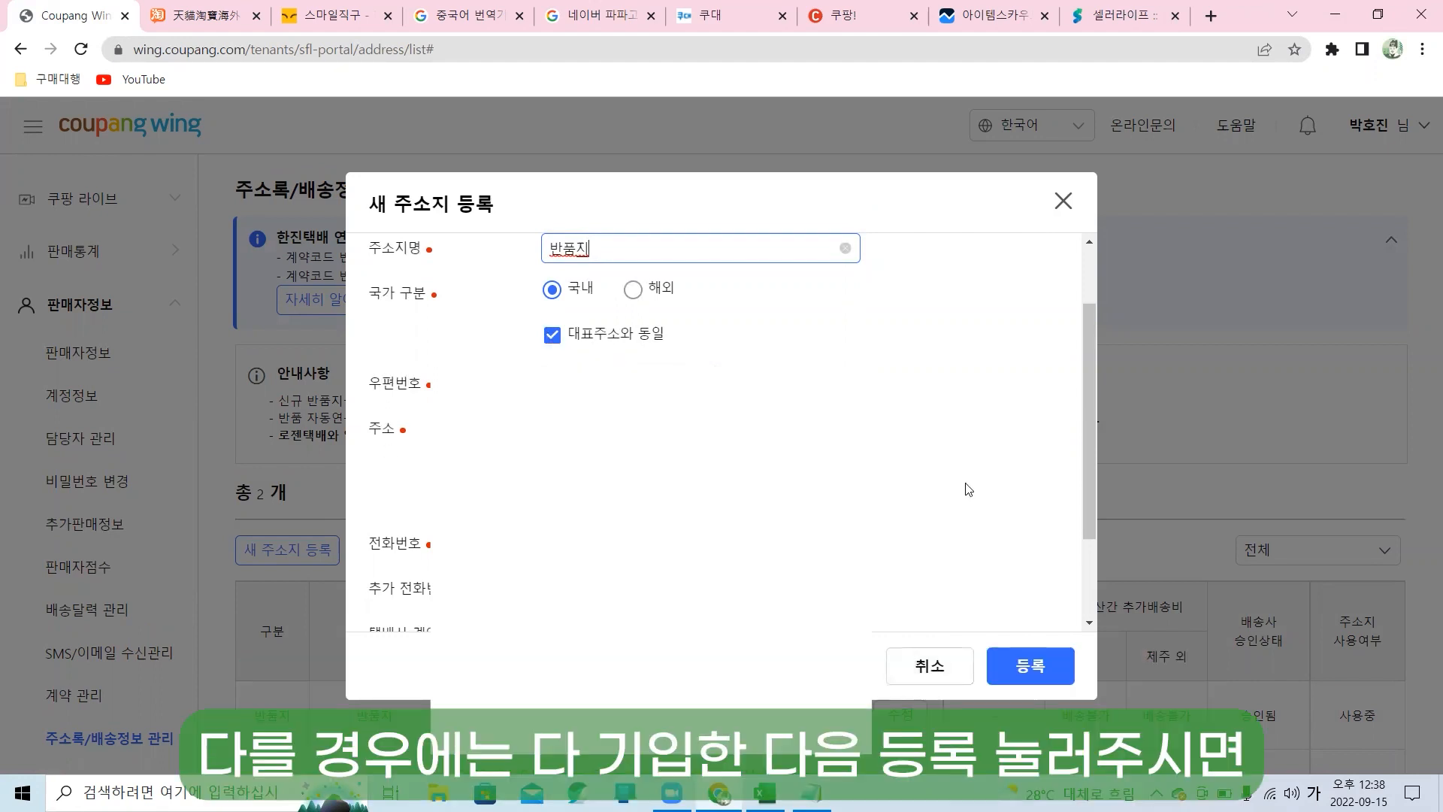
{"action": "left_click", "coordinate": [1056, 663]}
{"action": "scroll", "coordinate": [1056, 663], "scroll_direction": "down", "scroll_amount": 3}
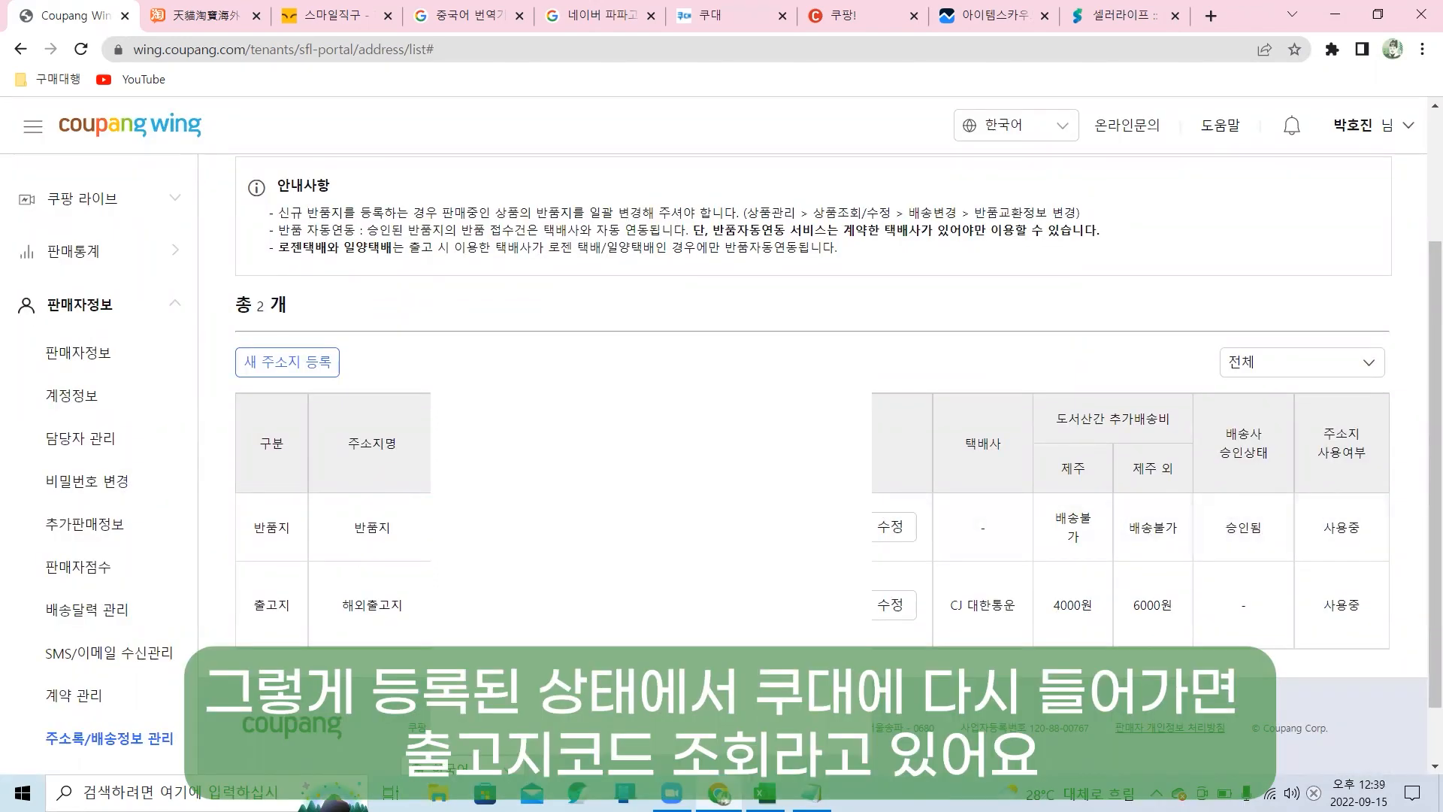
Back in 쿠대, look up the shipping-origin code (출고지코드), select the 해외출고지 entry and acknowledge the notice.
{"action": "left_click", "coordinate": [711, 15]}
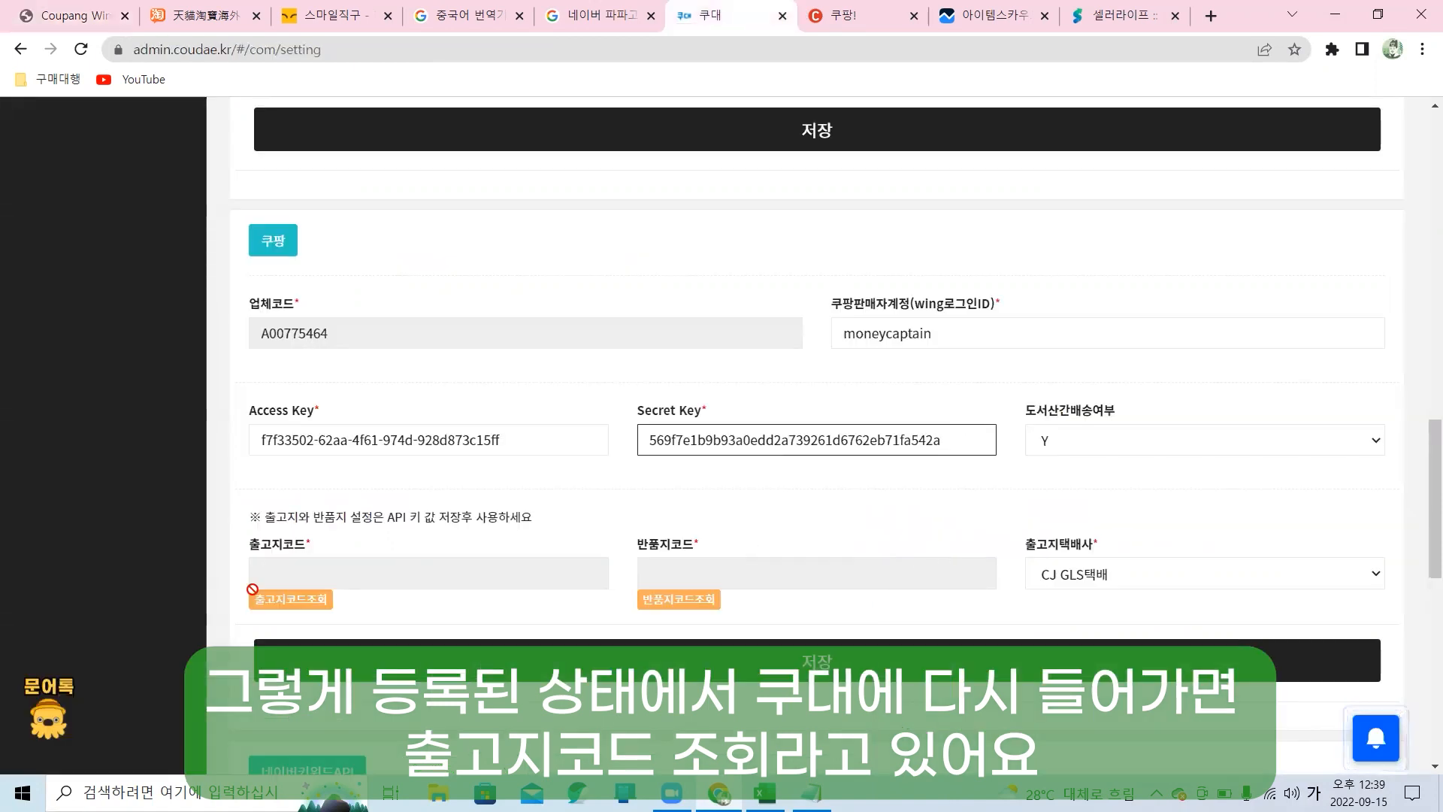
{"action": "left_click", "coordinate": [321, 599]}
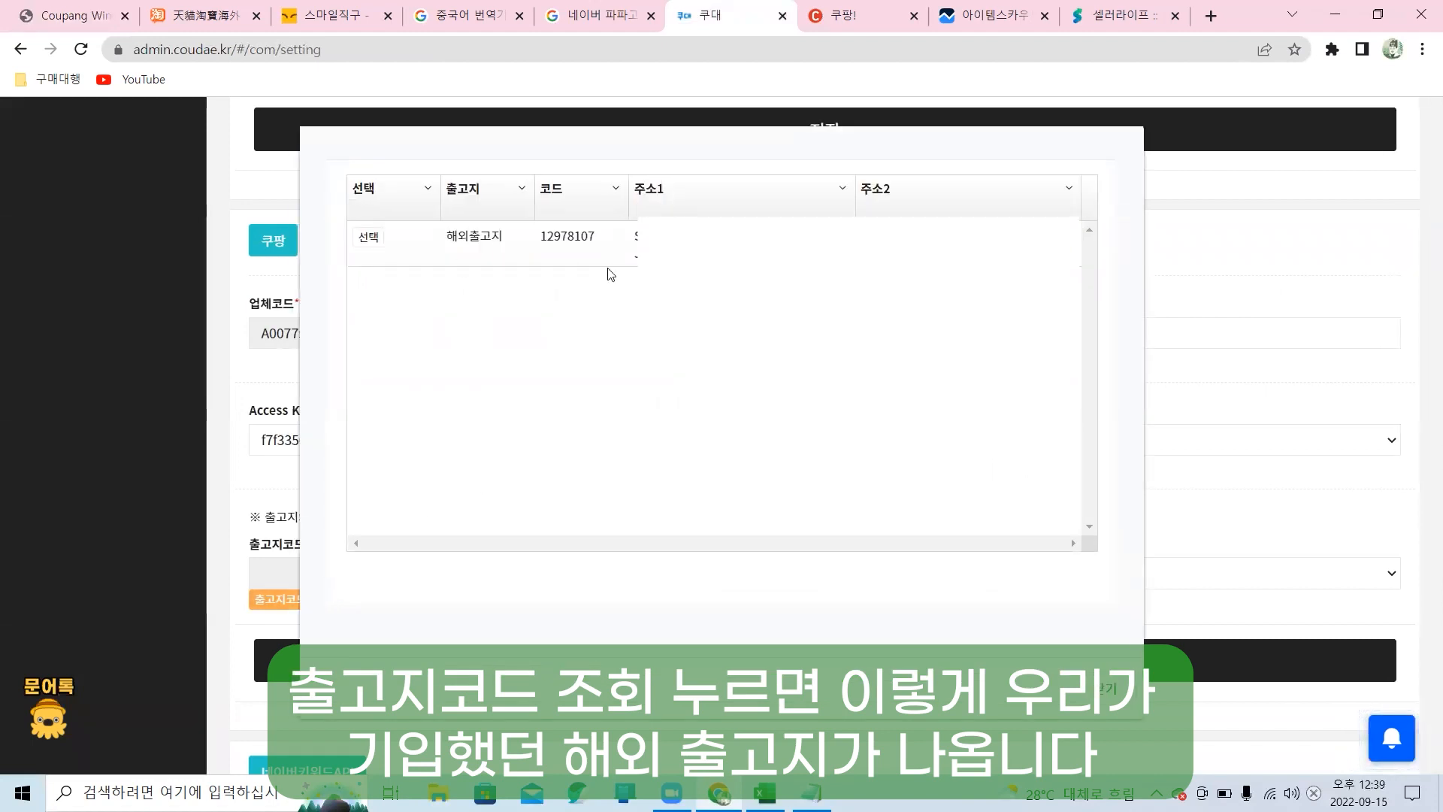
{"action": "left_click", "coordinate": [370, 240]}
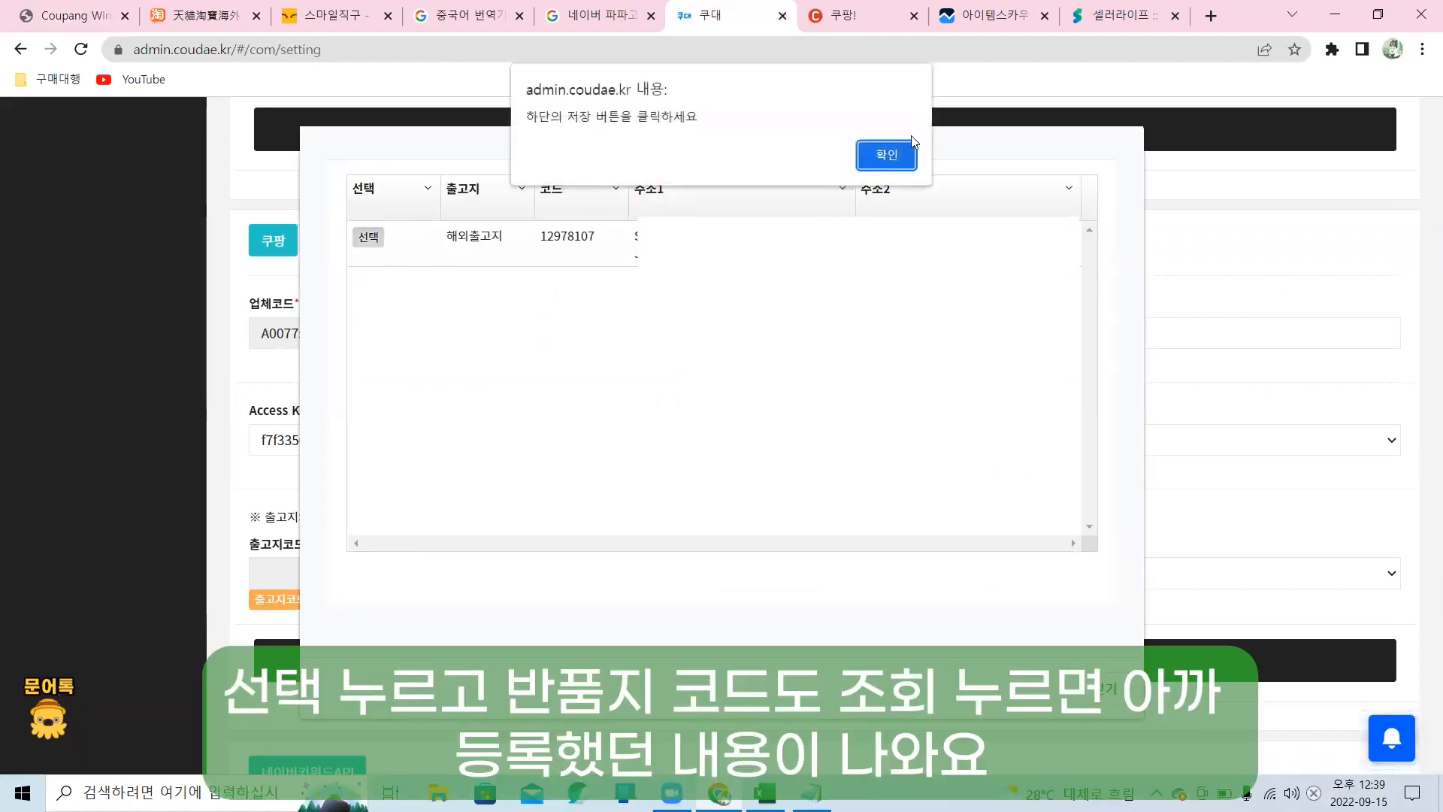
{"action": "left_click", "coordinate": [894, 154]}
Look up the return-address code (반품지코드), select the 반품지 entry and acknowledge the notice.
{"action": "left_click", "coordinate": [690, 599]}
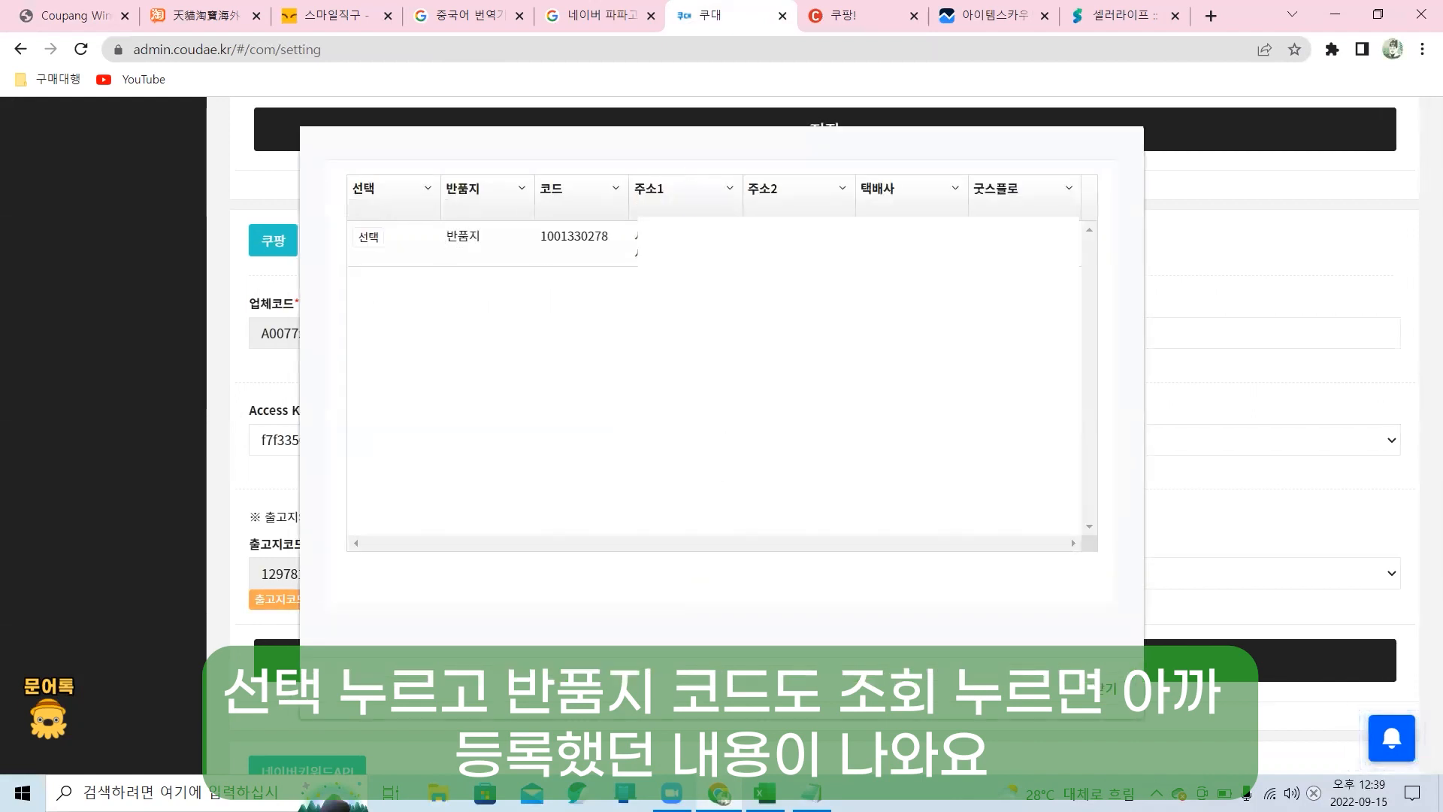
{"action": "left_click", "coordinate": [369, 237]}
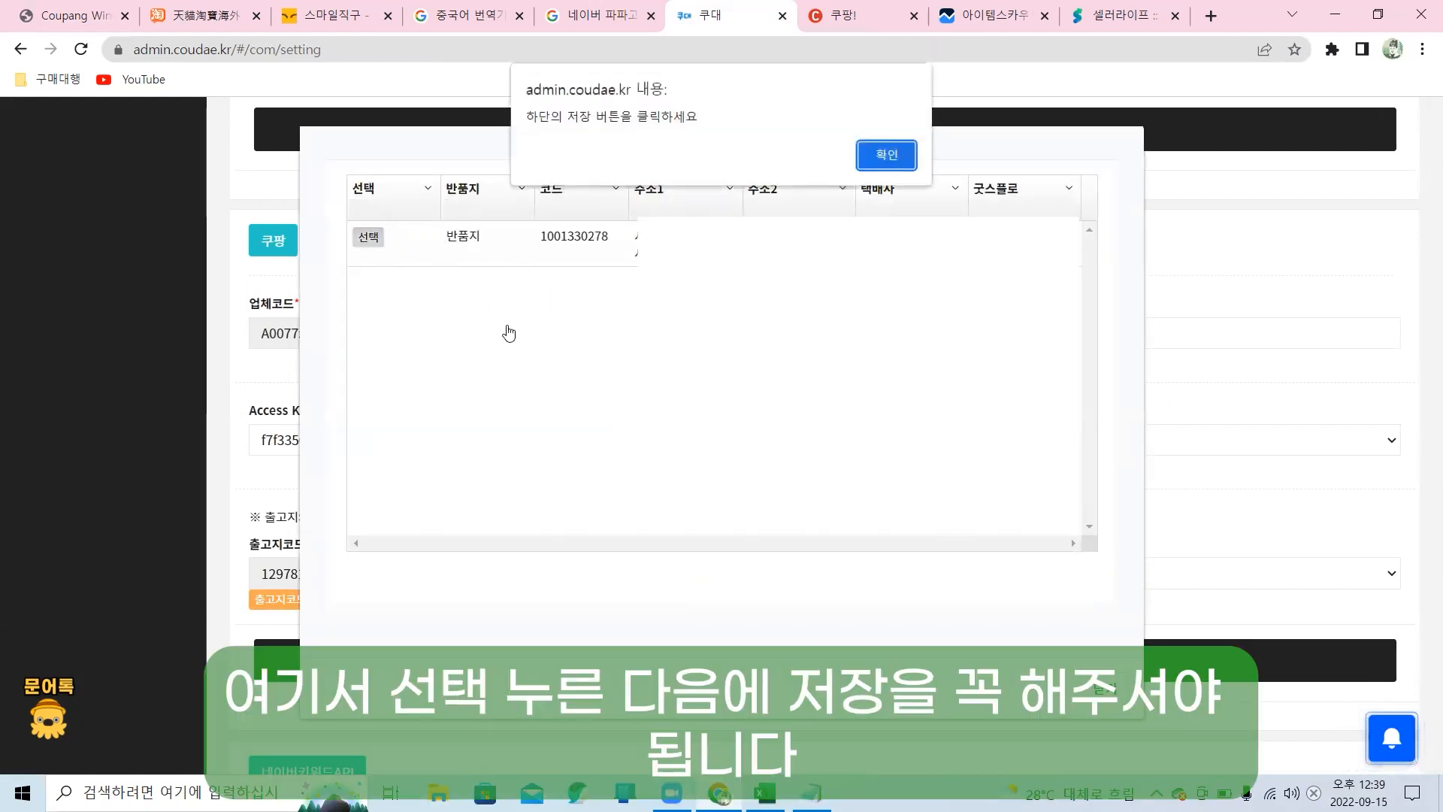
{"action": "left_click", "coordinate": [879, 160]}
Save the 쿠팡 section settings and acknowledge the save.
{"action": "scroll", "coordinate": [878, 173], "scroll_direction": "down", "scroll_amount": 9}
{"action": "scroll", "coordinate": [821, 539], "scroll_direction": "up", "scroll_amount": 7}
{"action": "left_click", "coordinate": [839, 544]}
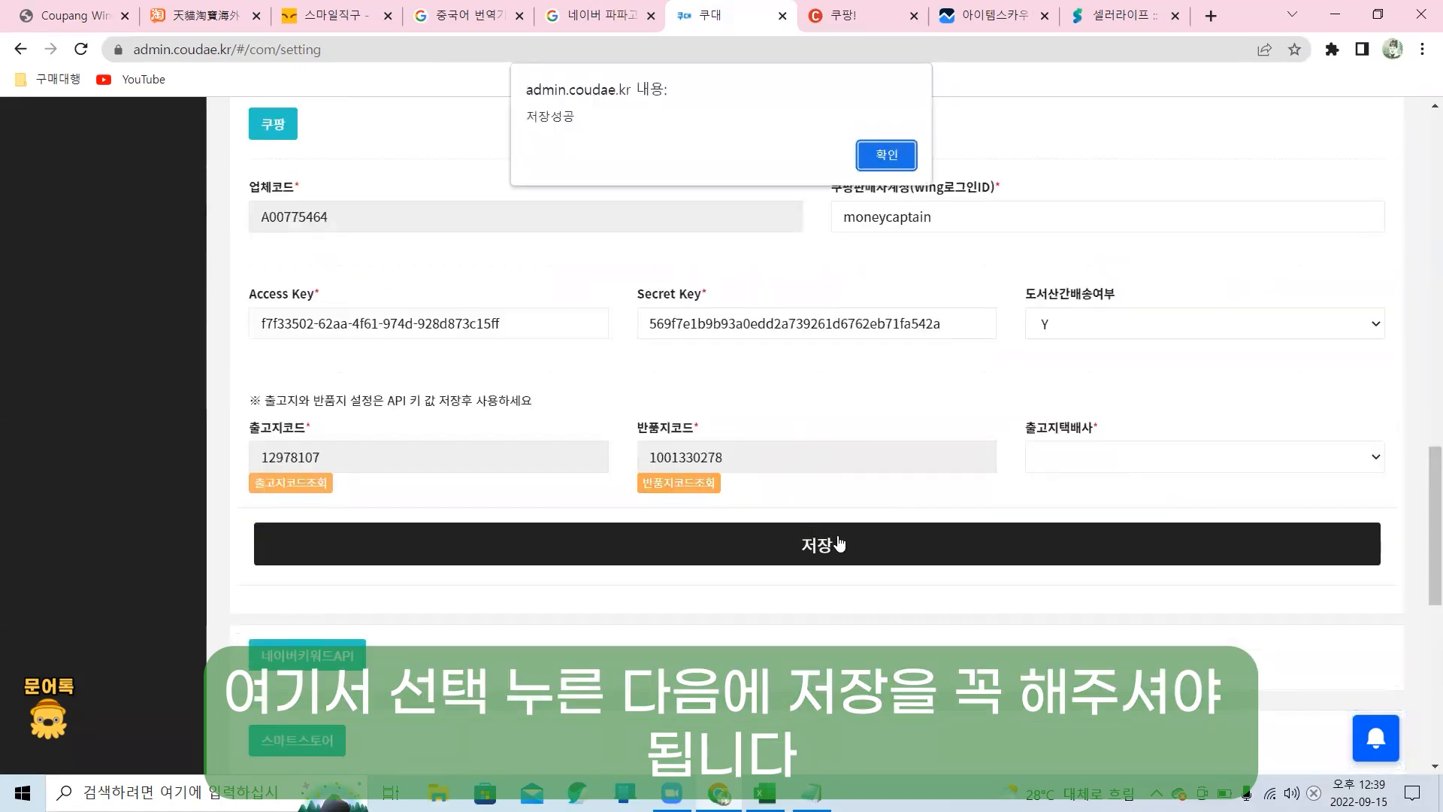
{"action": "left_click", "coordinate": [880, 240]}
Switch to itemscout and search for the keyword 미니온풍기.
{"action": "scroll", "coordinate": [880, 301], "scroll_direction": "up", "scroll_amount": 6}
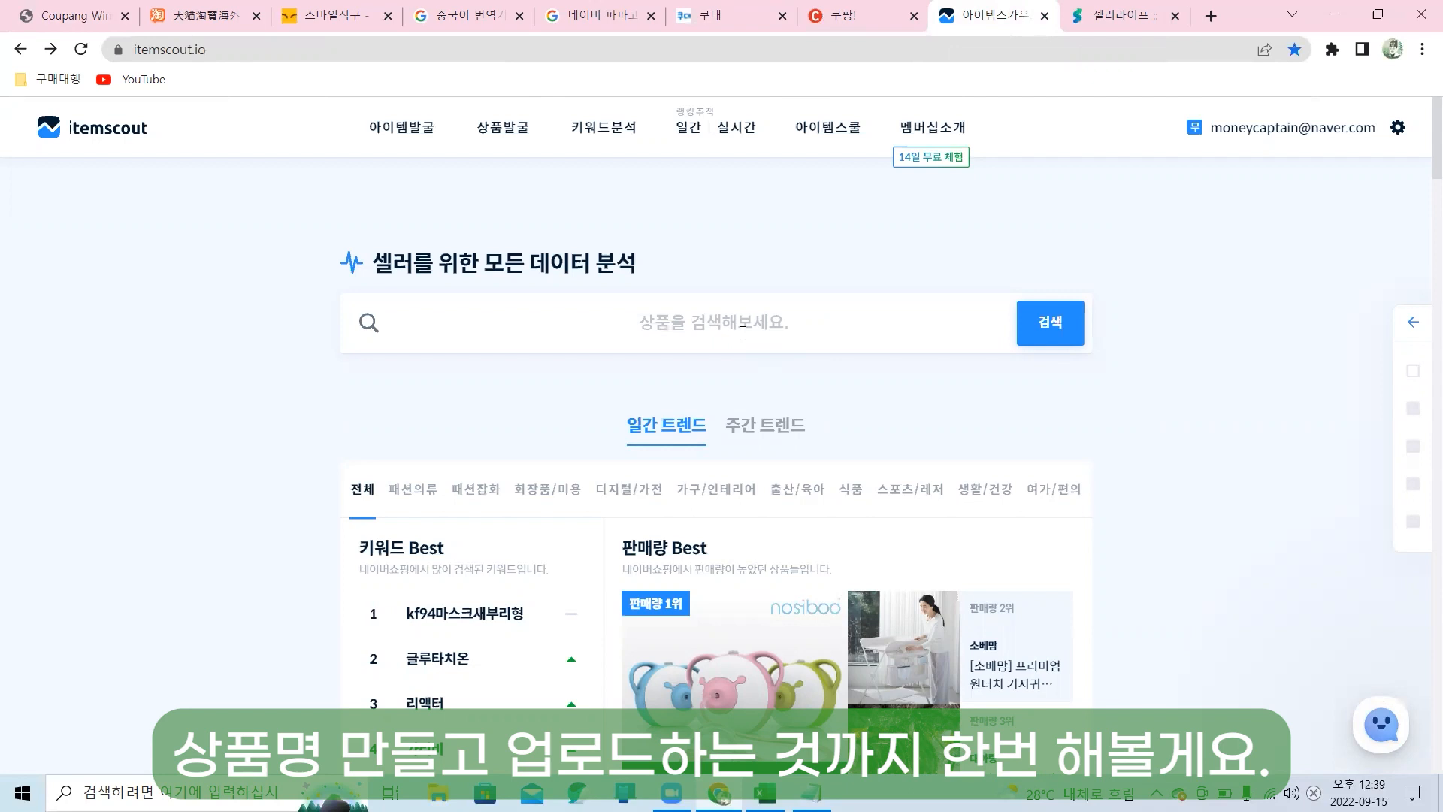
{"action": "type", "text": "미니온풍기"}
{"action": "key", "text": "Return"}
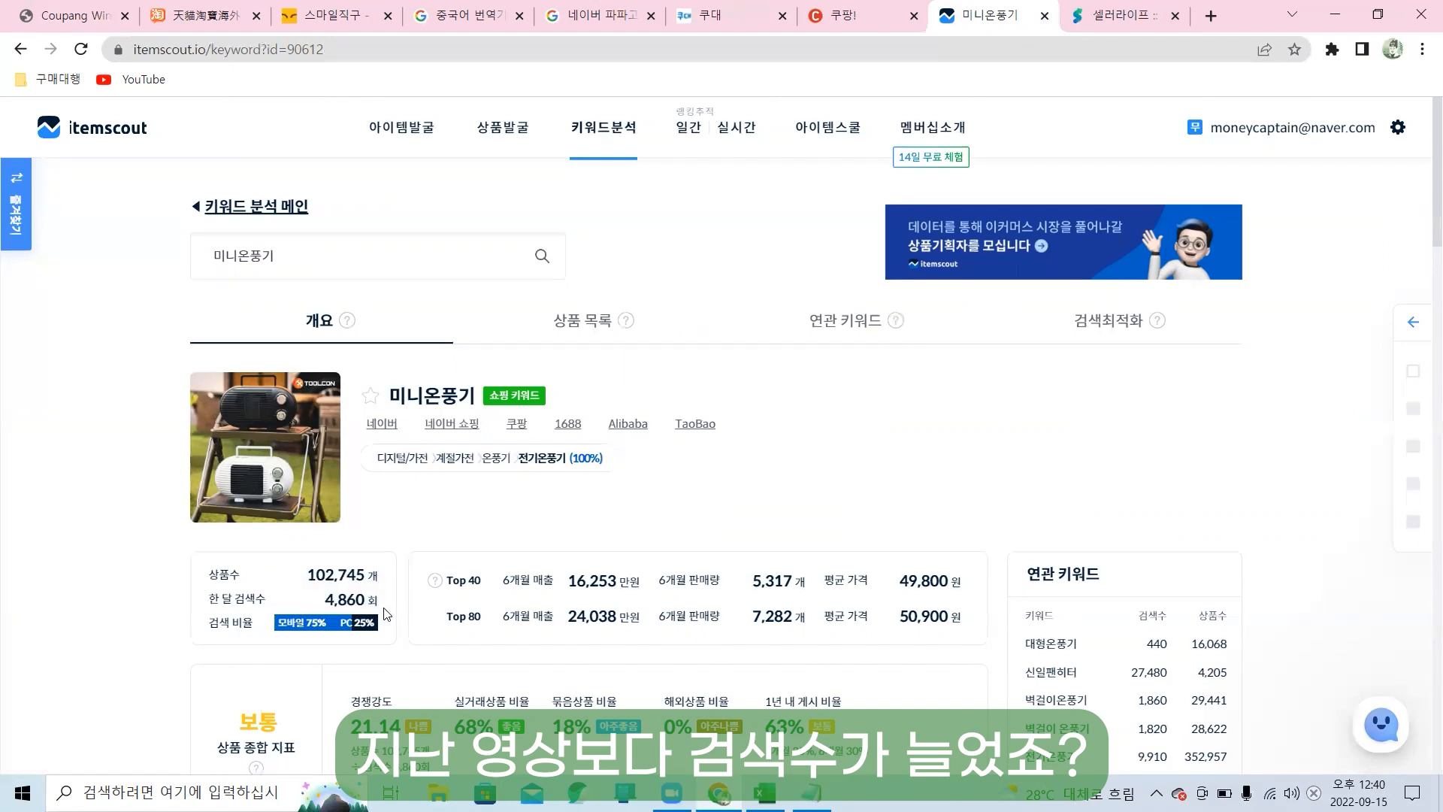
Open the 전기온풍기 category and filter its keywords by 브랜드 제거, 쇼핑성 and a total search volume of 1000 to 20000.
{"action": "left_click", "coordinate": [566, 458]}
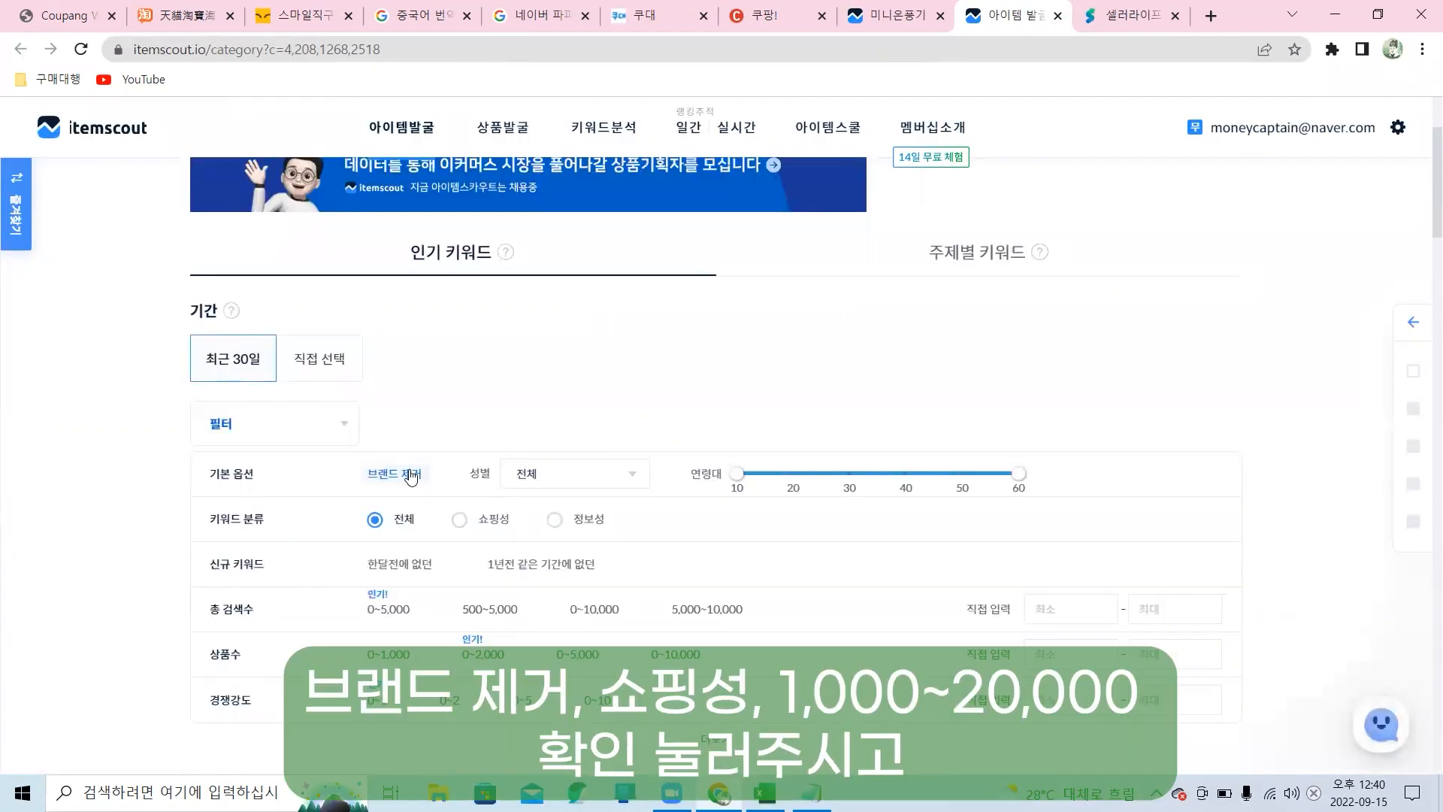
{"action": "left_click", "coordinate": [402, 474]}
{"action": "left_click", "coordinate": [458, 519]}
{"action": "left_click", "coordinate": [1094, 606]}
{"action": "type", "text": "1000"}
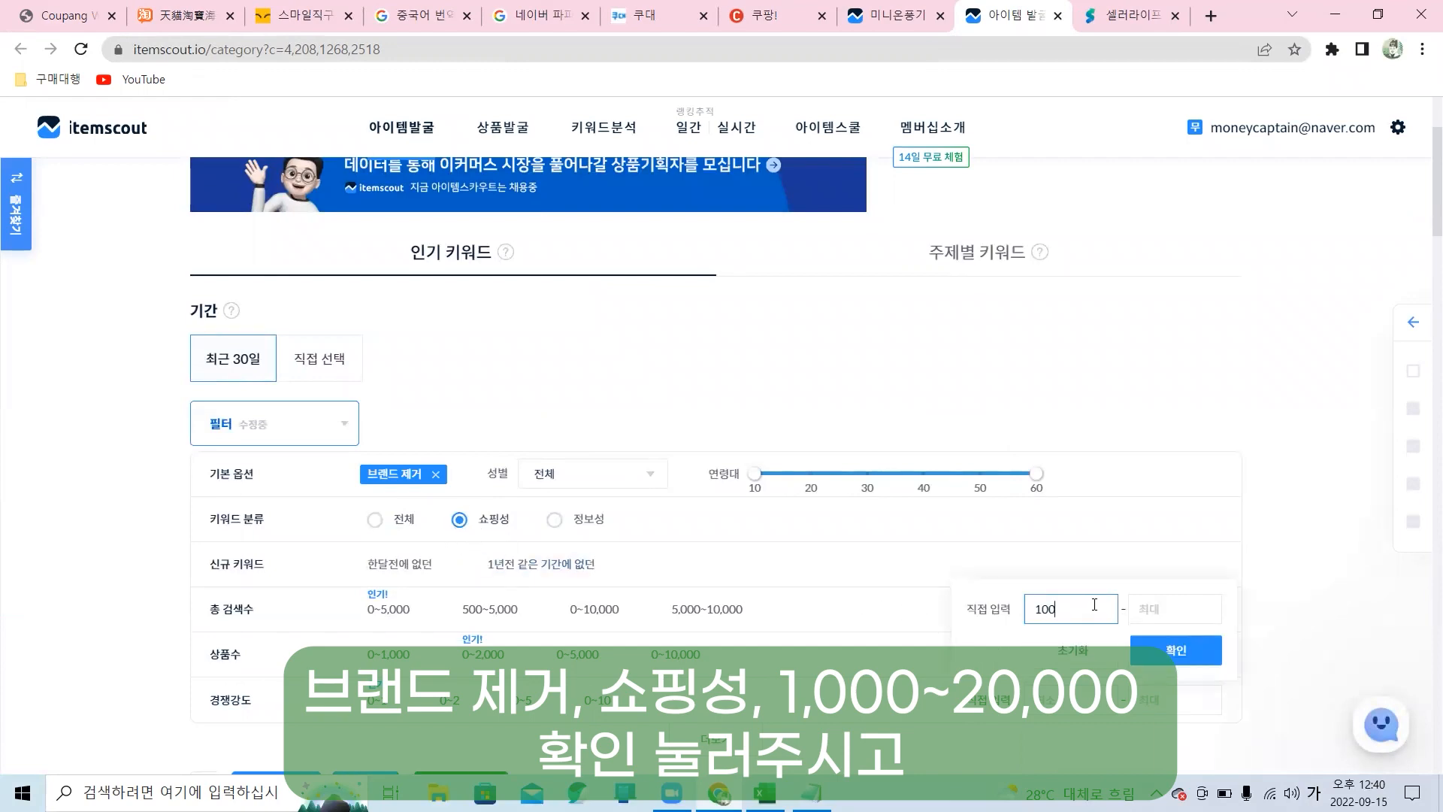
{"action": "left_click", "coordinate": [1159, 611]}
{"action": "type", "text": "20000"}
{"action": "left_click", "coordinate": [1175, 648]}
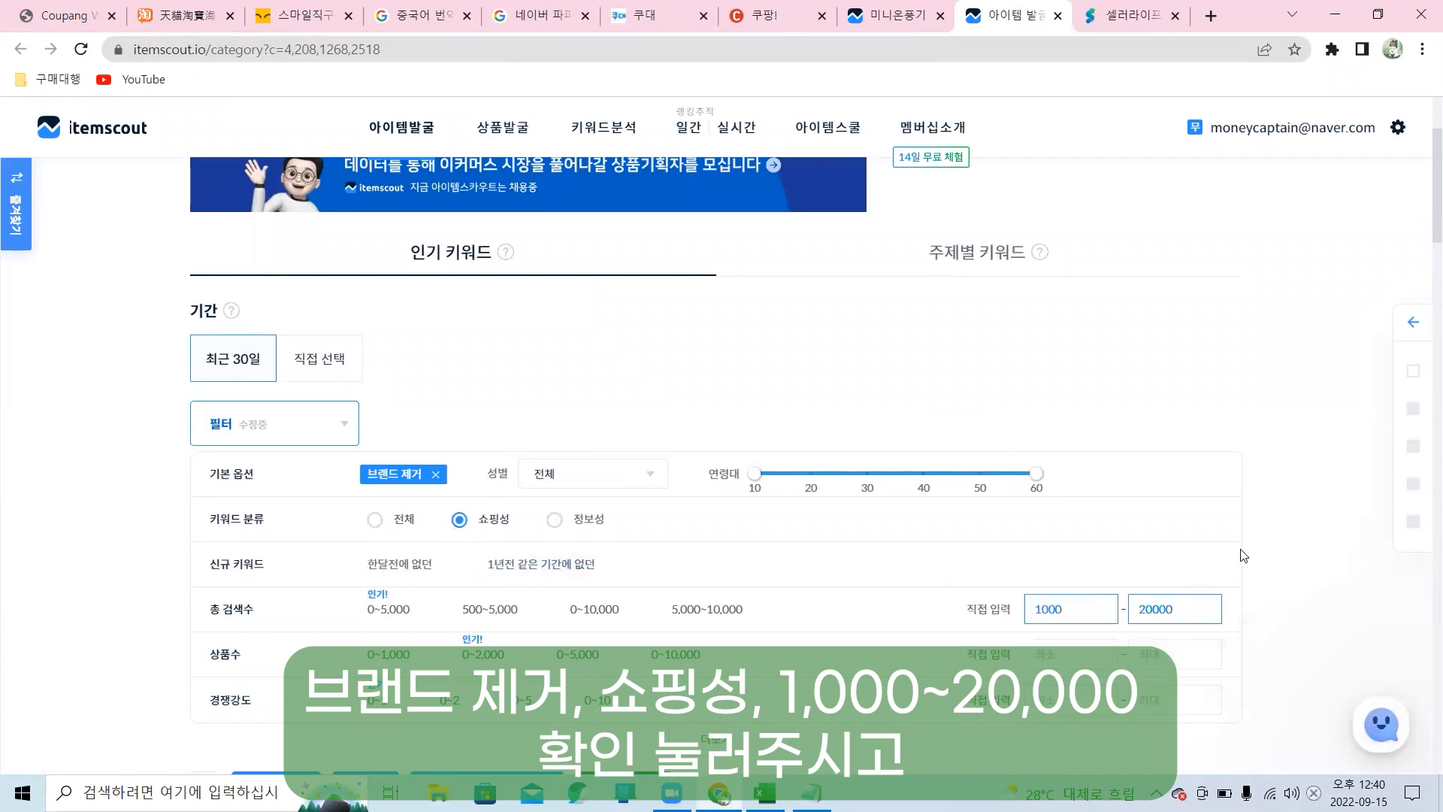
Sort the filtered keyword list by 총 검색수, re-sort it by 대표 카테고리, and review the 전기온풍기 keywords.
{"action": "scroll", "coordinate": [1021, 381], "scroll_direction": "down", "scroll_amount": 5}
{"action": "scroll", "coordinate": [1021, 381], "scroll_direction": "down", "scroll_amount": 3}
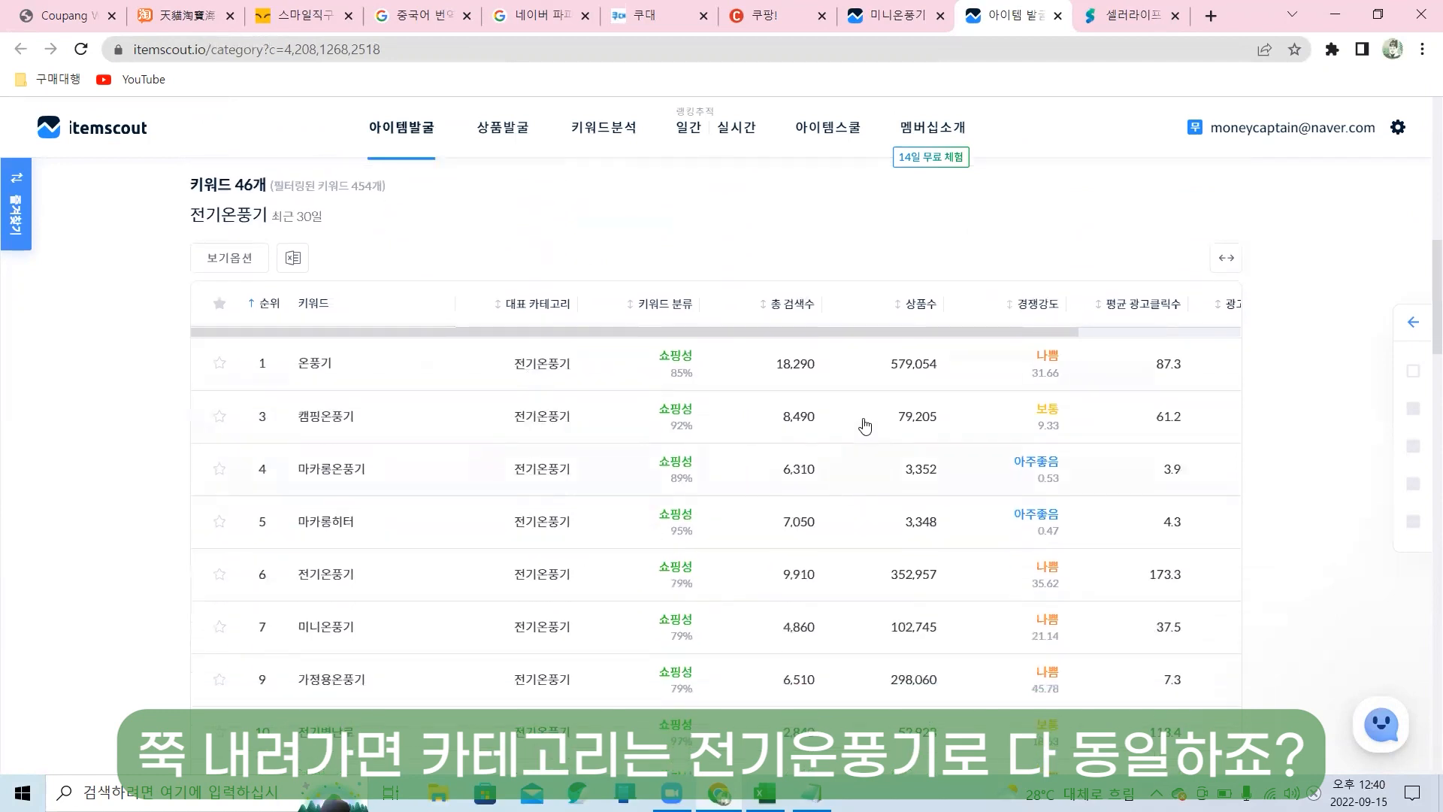
{"action": "left_click", "coordinate": [763, 305]}
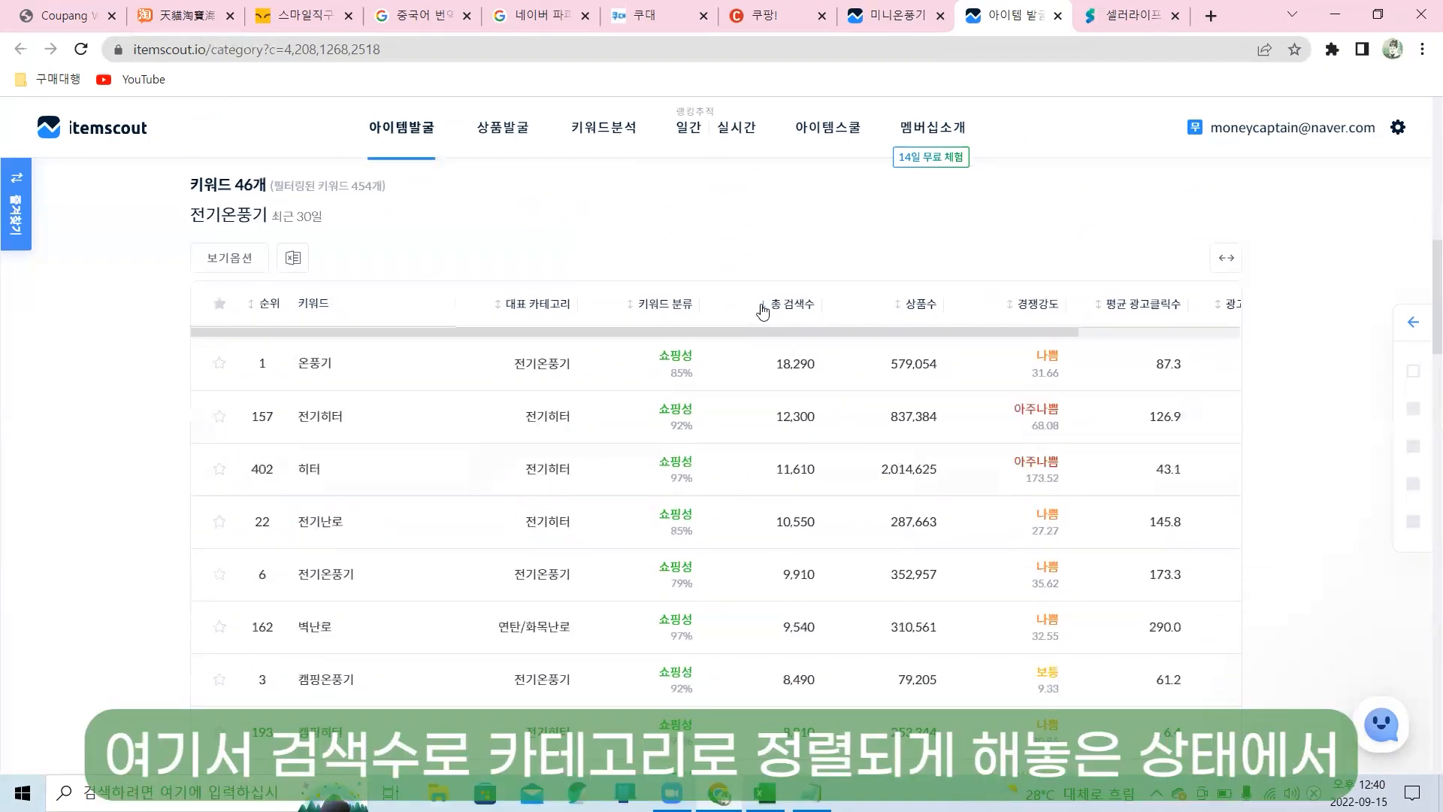
{"action": "left_click", "coordinate": [552, 308]}
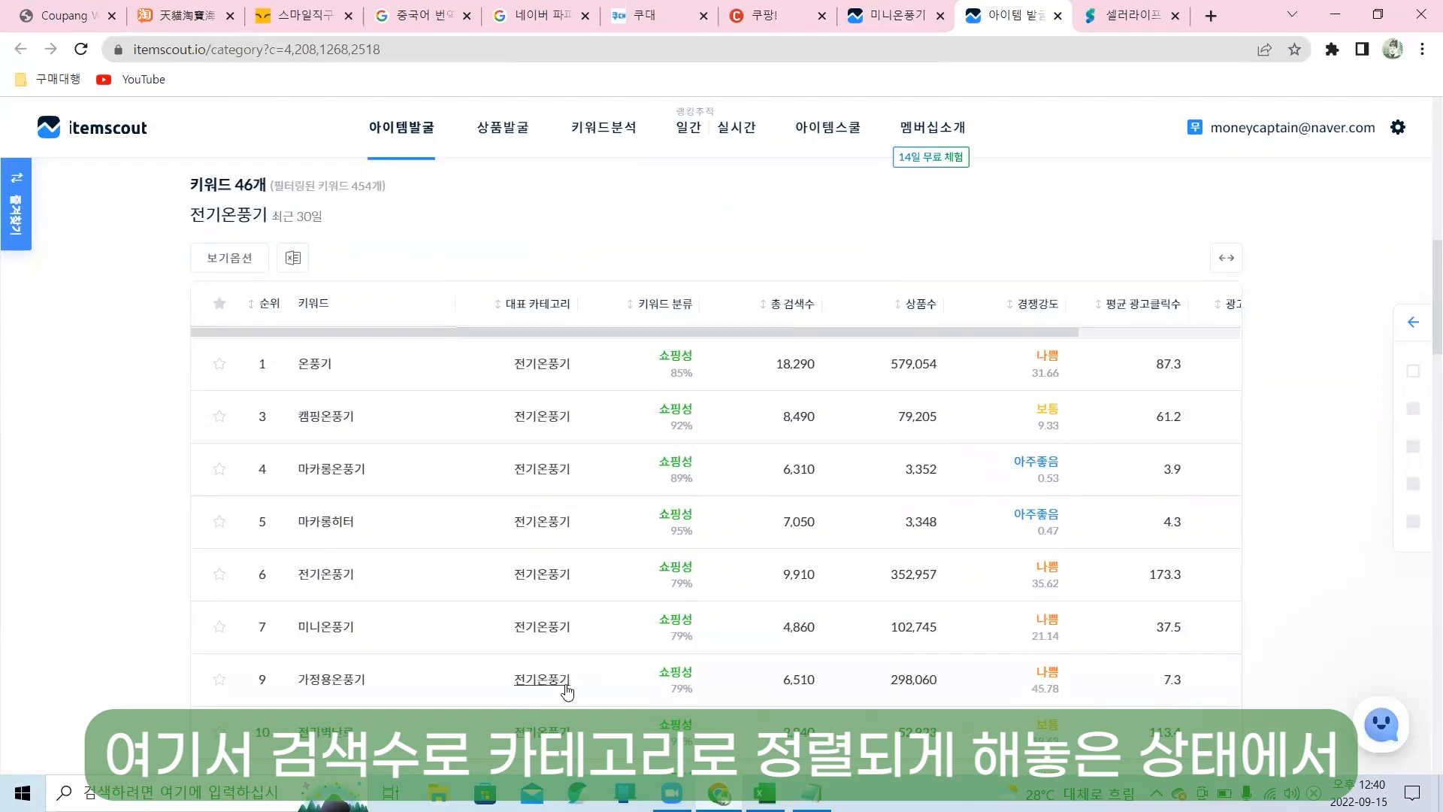
{"action": "scroll", "coordinate": [594, 646], "scroll_direction": "down", "scroll_amount": 2}
{"action": "scroll", "coordinate": [993, 563], "scroll_direction": "up", "scroll_amount": 1}
{"action": "scroll", "coordinate": [1038, 566], "scroll_direction": "up", "scroll_amount": 2}
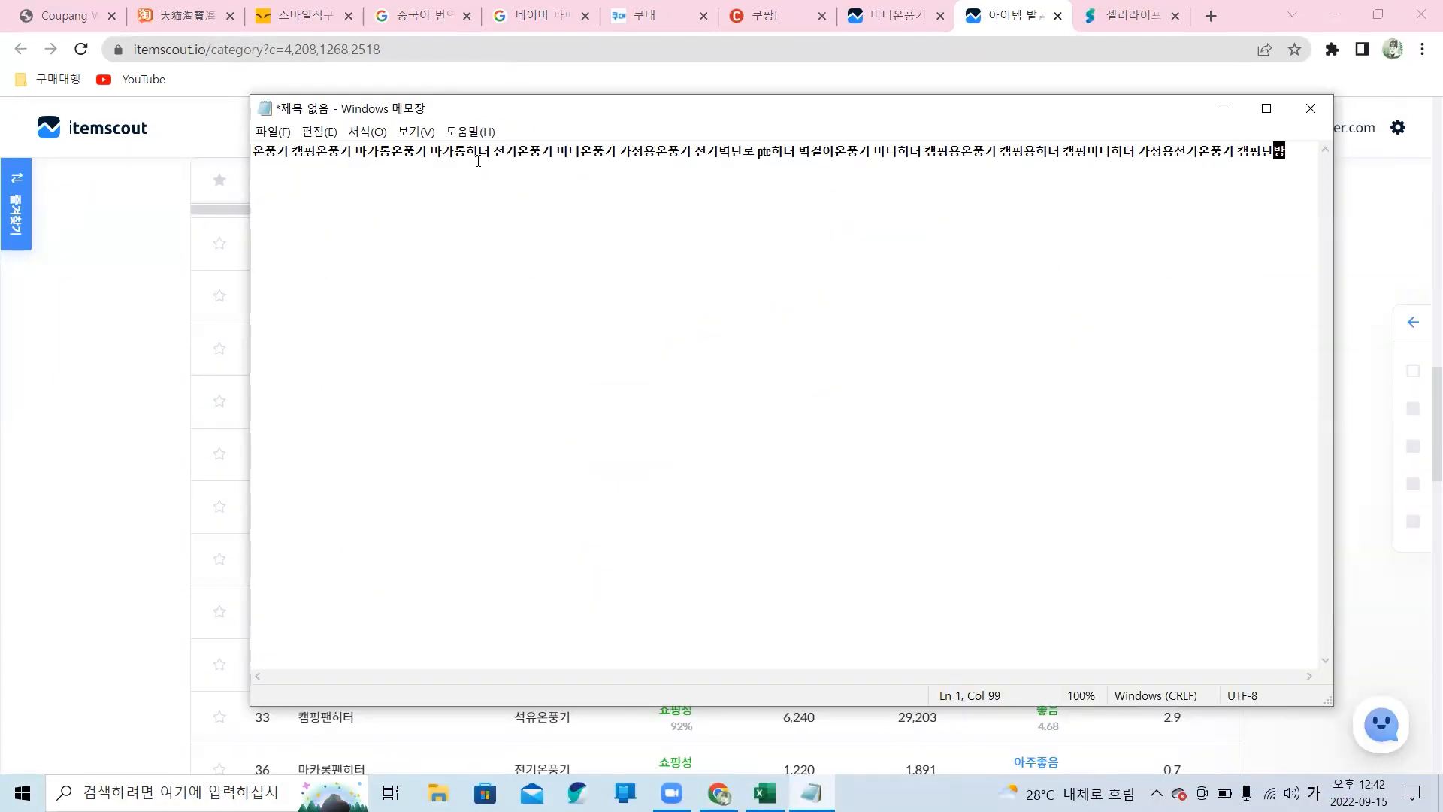
In the Notepad keyword list, move 미니온풍기 to the very front of the line.
{"action": "double_click", "coordinate": [582, 159]}
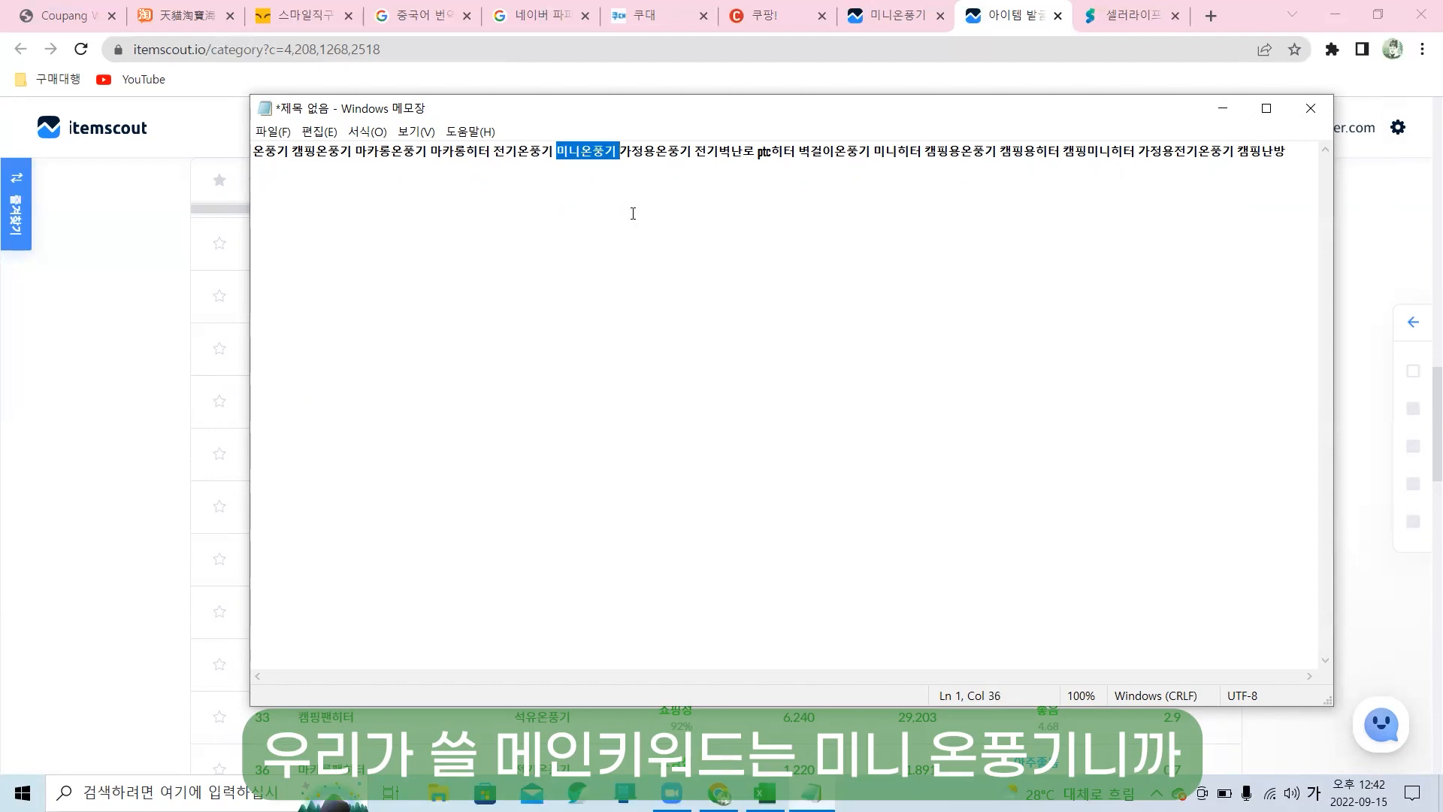
{"action": "key", "text": "ctrl+x"}
{"action": "key", "text": "Home"}
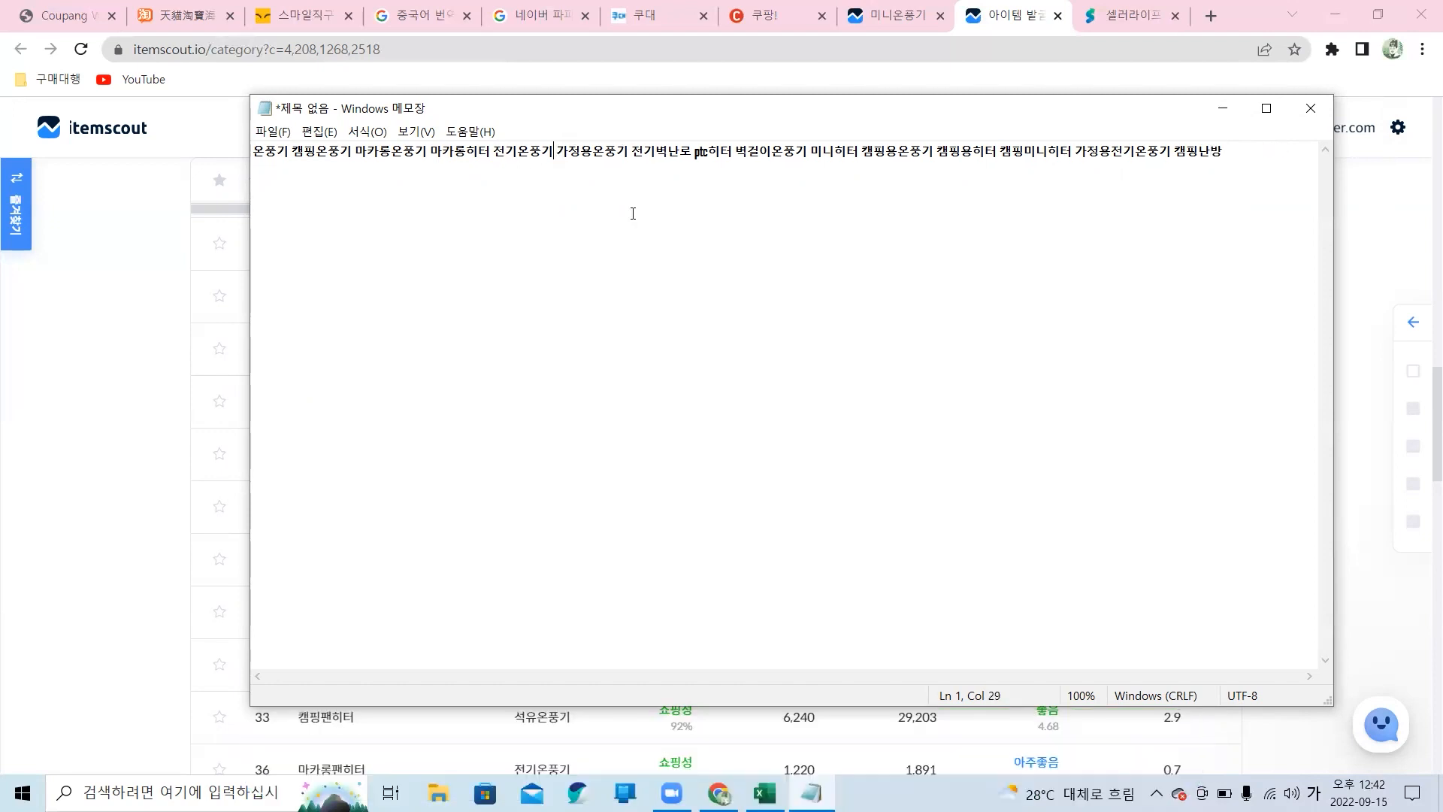
{"action": "key", "text": "ctrl+v"}
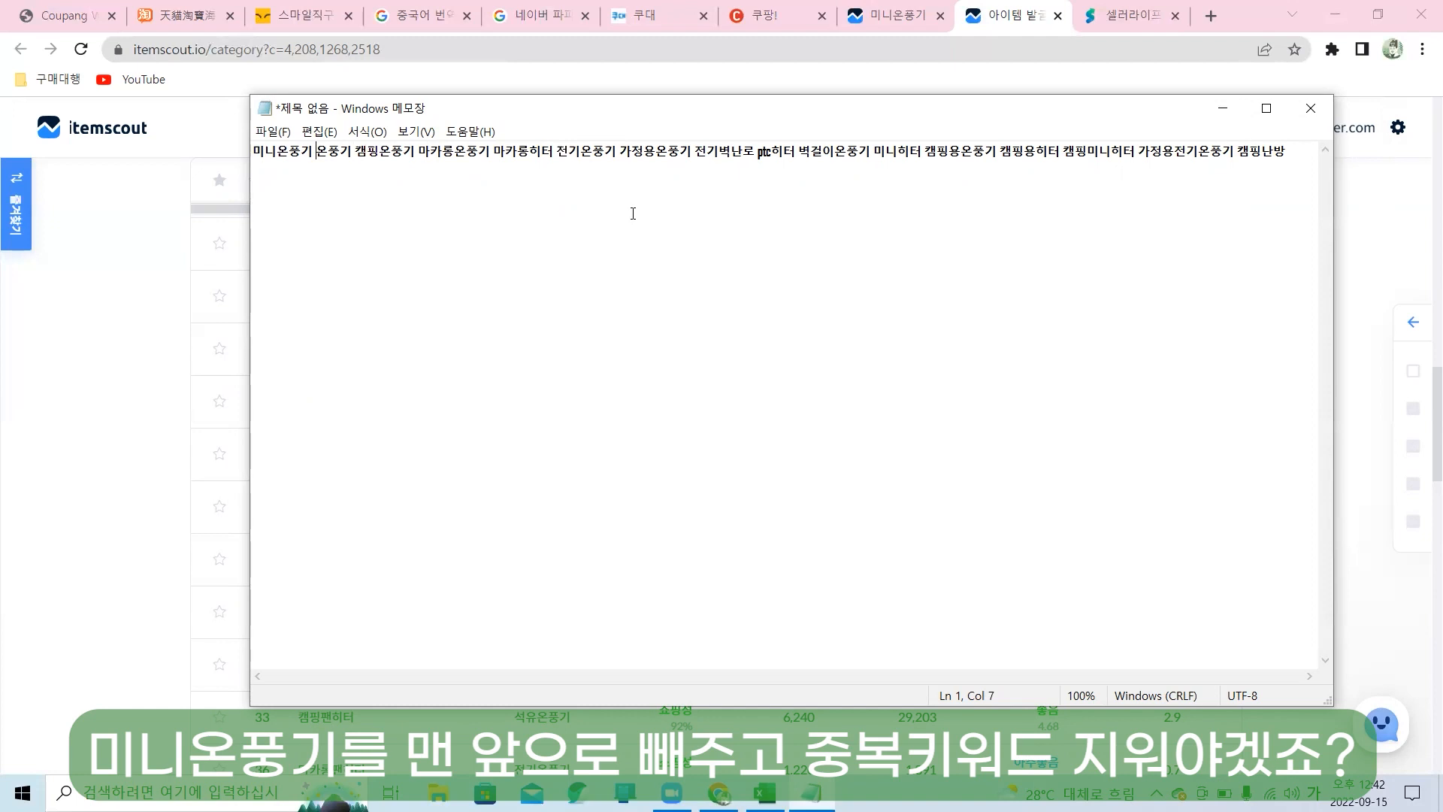
Delete the duplicate keyword 온풍기 that directly follows 미니온풍기 in the list.
{"action": "key", "text": "shift+Right"}
{"action": "key", "text": "shift+Right"}
{"action": "key", "text": "shift+Right"}
{"action": "key", "text": "shift+Right"}
{"action": "key", "text": "Delete"}
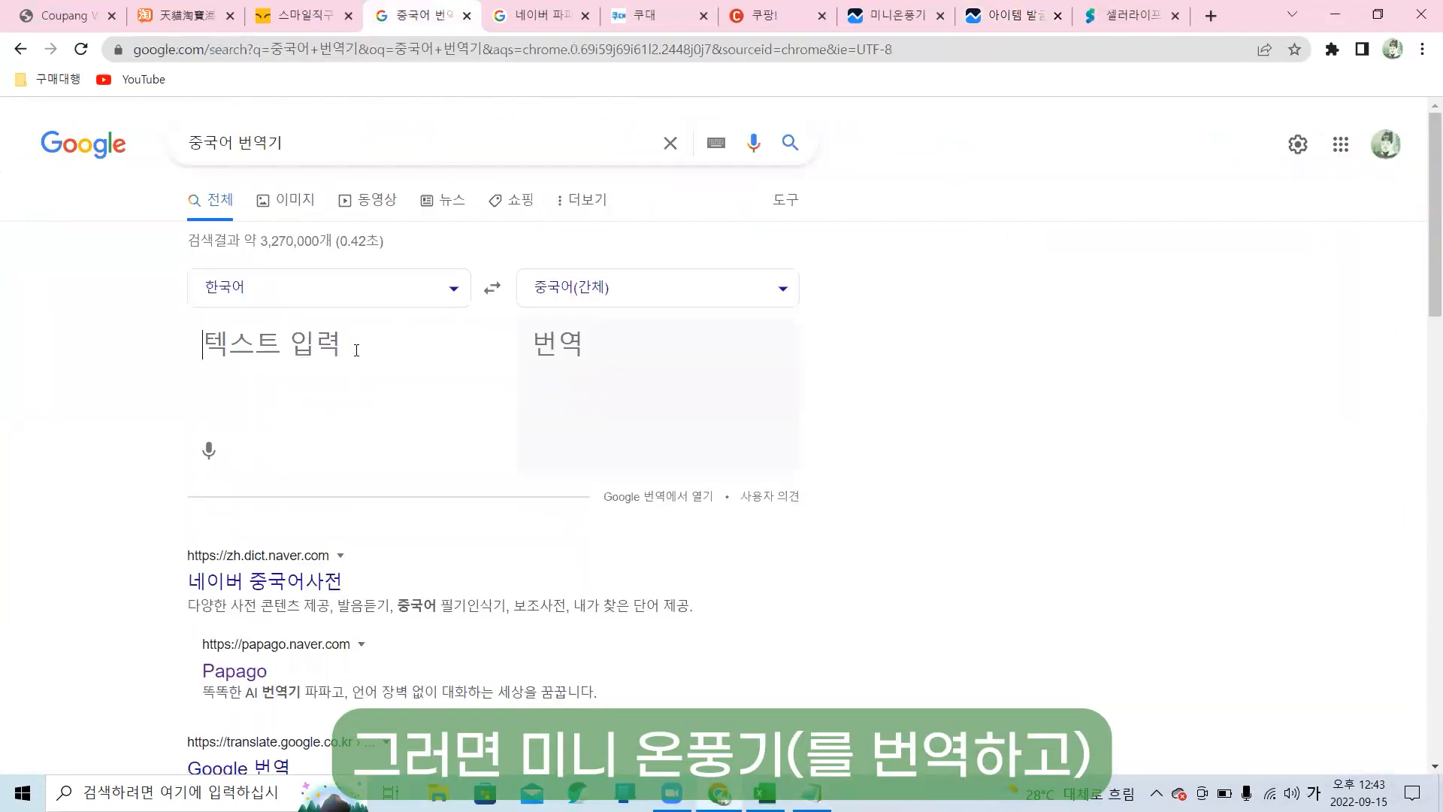
Translate 미니 온풍기 into simplified Chinese with the Google translator and search Taobao for the resulting term 迷你热风机.
{"action": "type", "text": "미니 온풍기"}
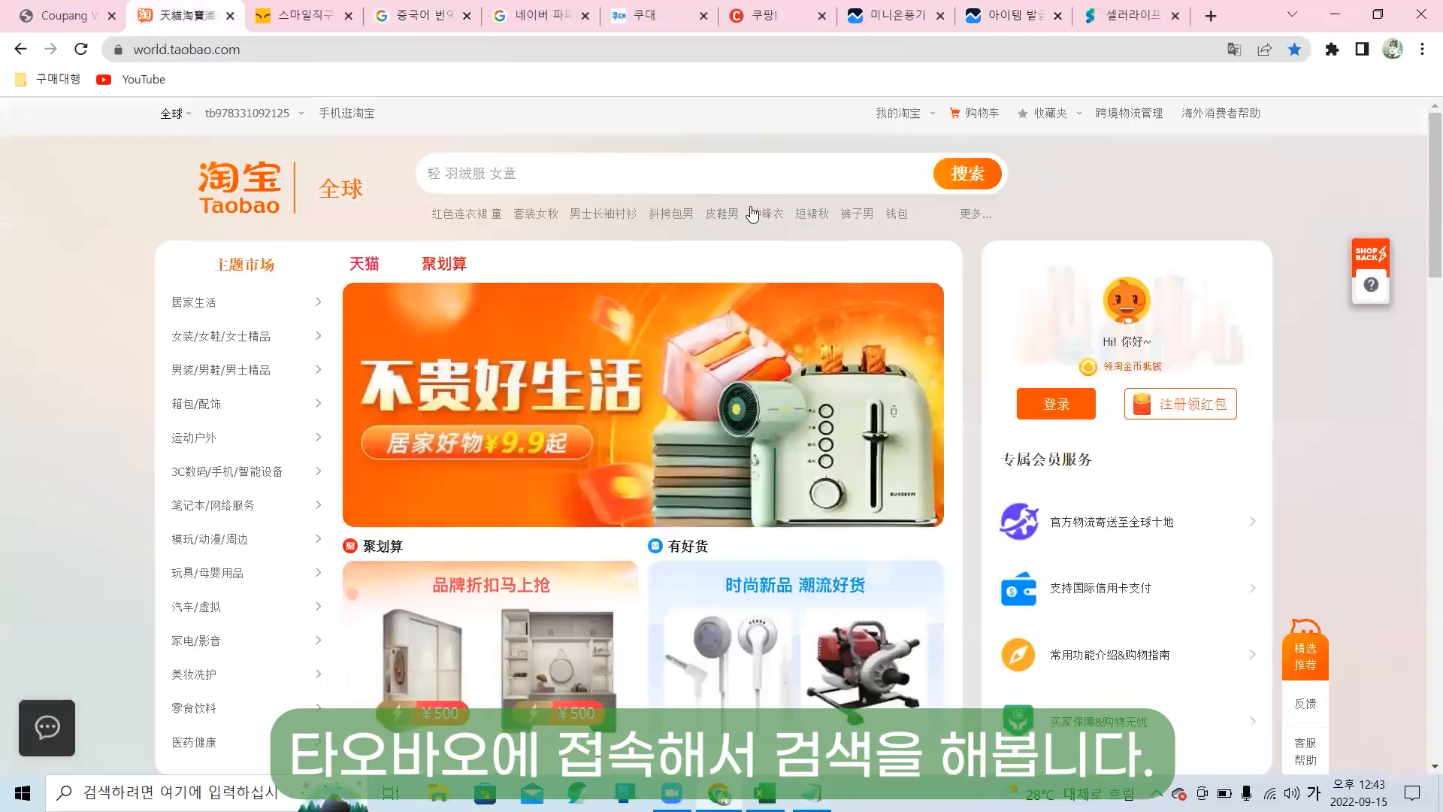
{"action": "key", "text": "ctrl+v"}
{"action": "key", "text": "Return"}
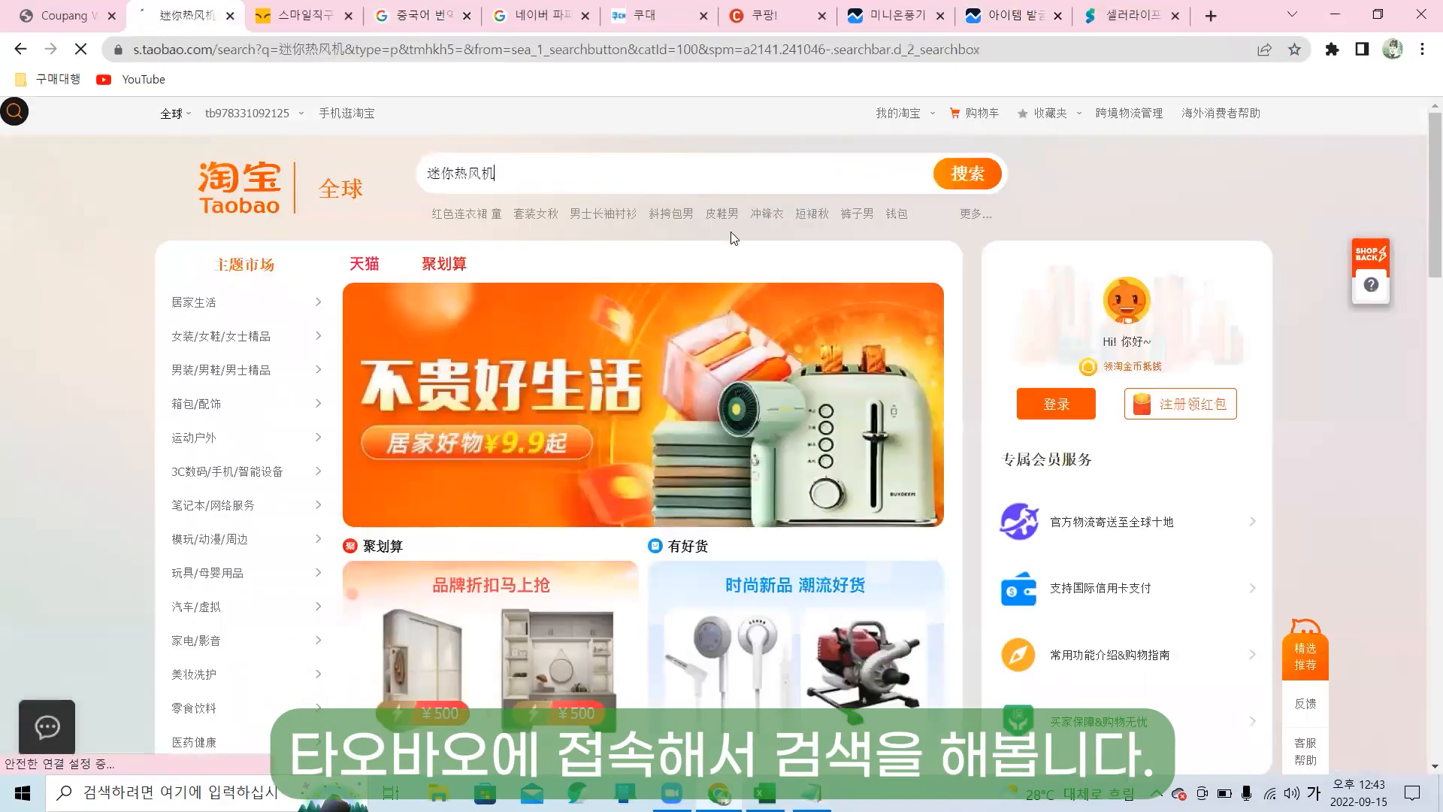
{"action": "scroll", "coordinate": [473, 432], "scroll_direction": "down", "scroll_amount": 2}
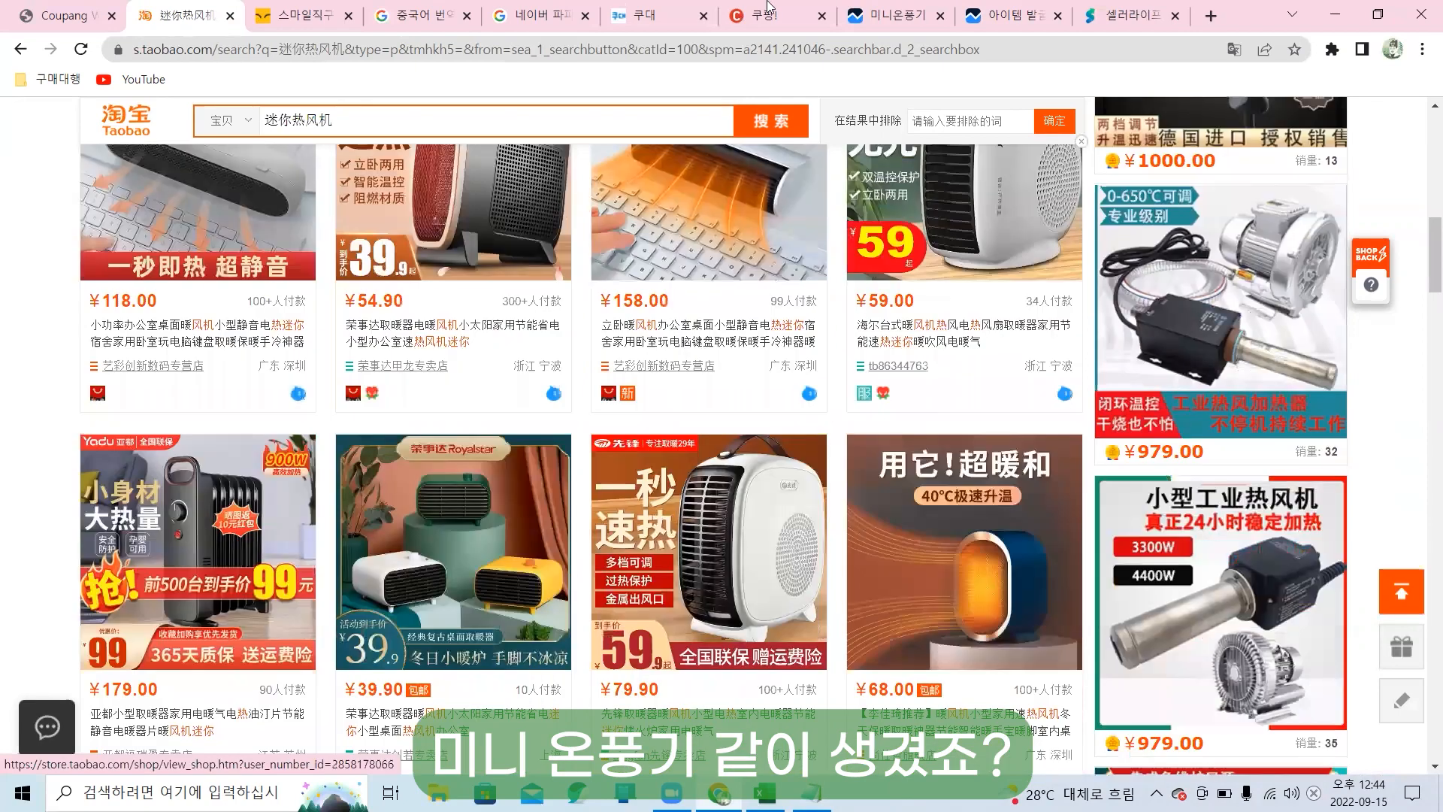
Switch to Coupang, search for 미니 온풍기 and examine how the listed products look.
{"action": "left_click", "coordinate": [765, 15]}
{"action": "left_click", "coordinate": [756, 244]}
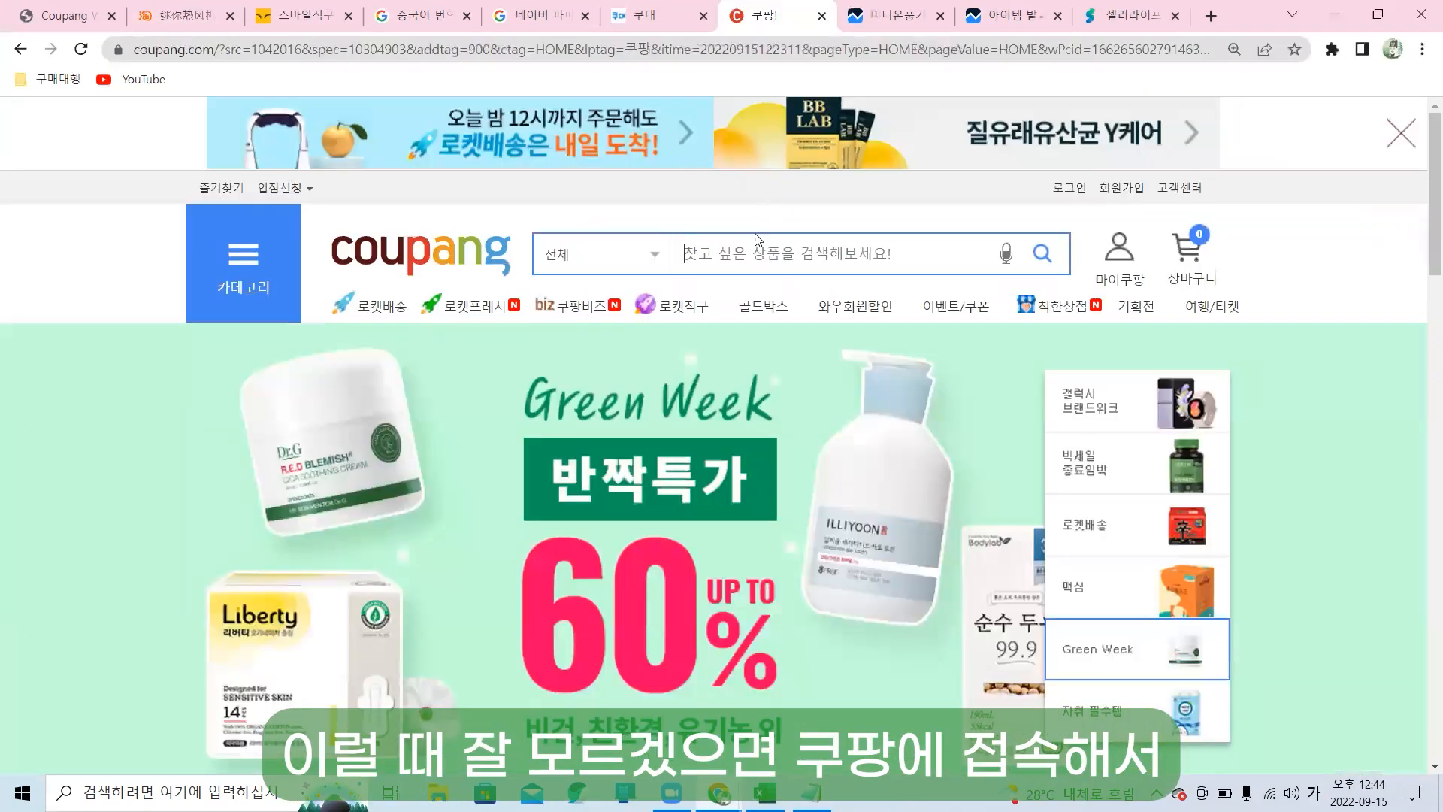
{"action": "type", "text": "미니 온풍기"}
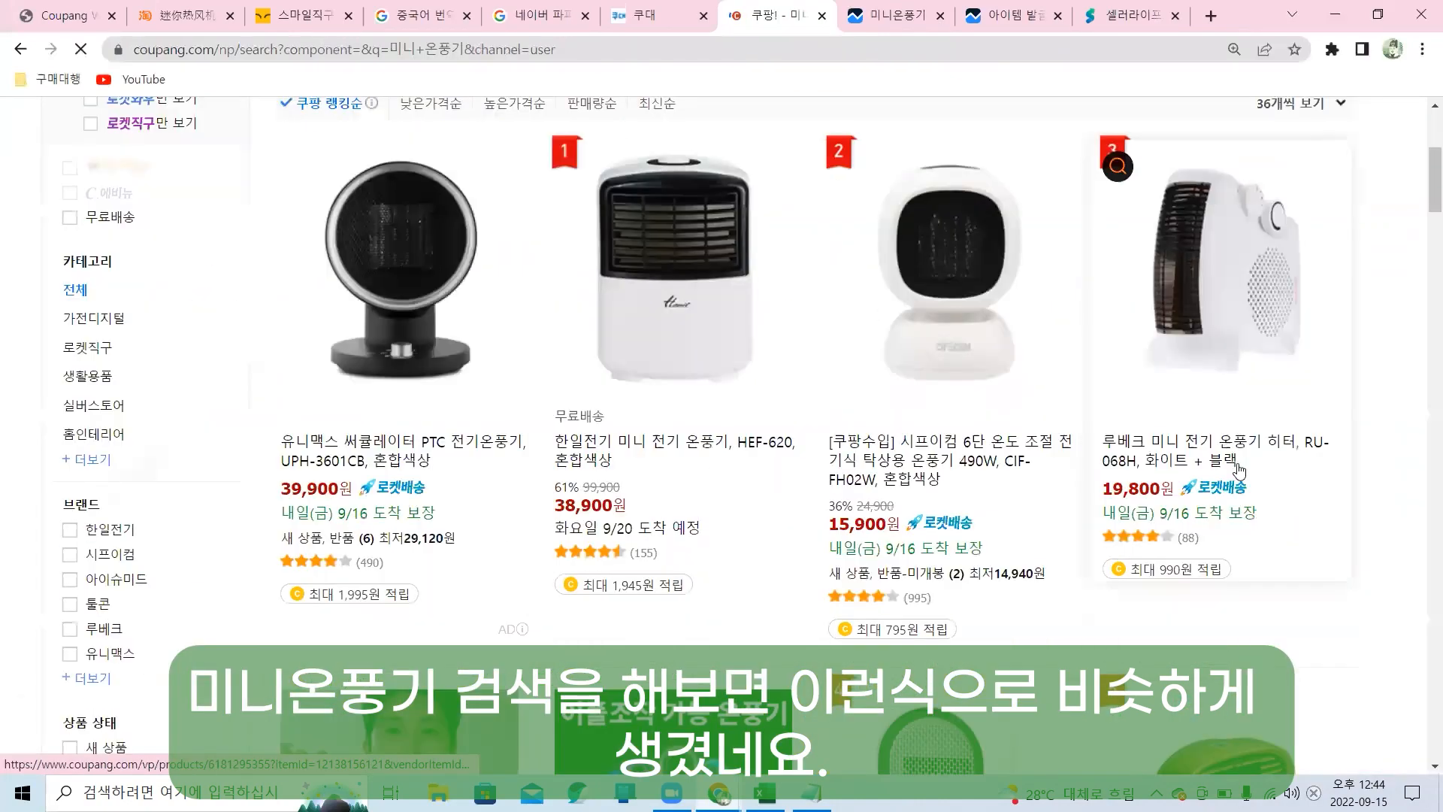
{"action": "scroll", "coordinate": [1214, 496], "scroll_direction": "down", "scroll_amount": 8}
Return to the Taobao results and compare the heaters' designs, prices and buyer counts to find products worth sourcing.
{"action": "left_click", "coordinate": [225, 9]}
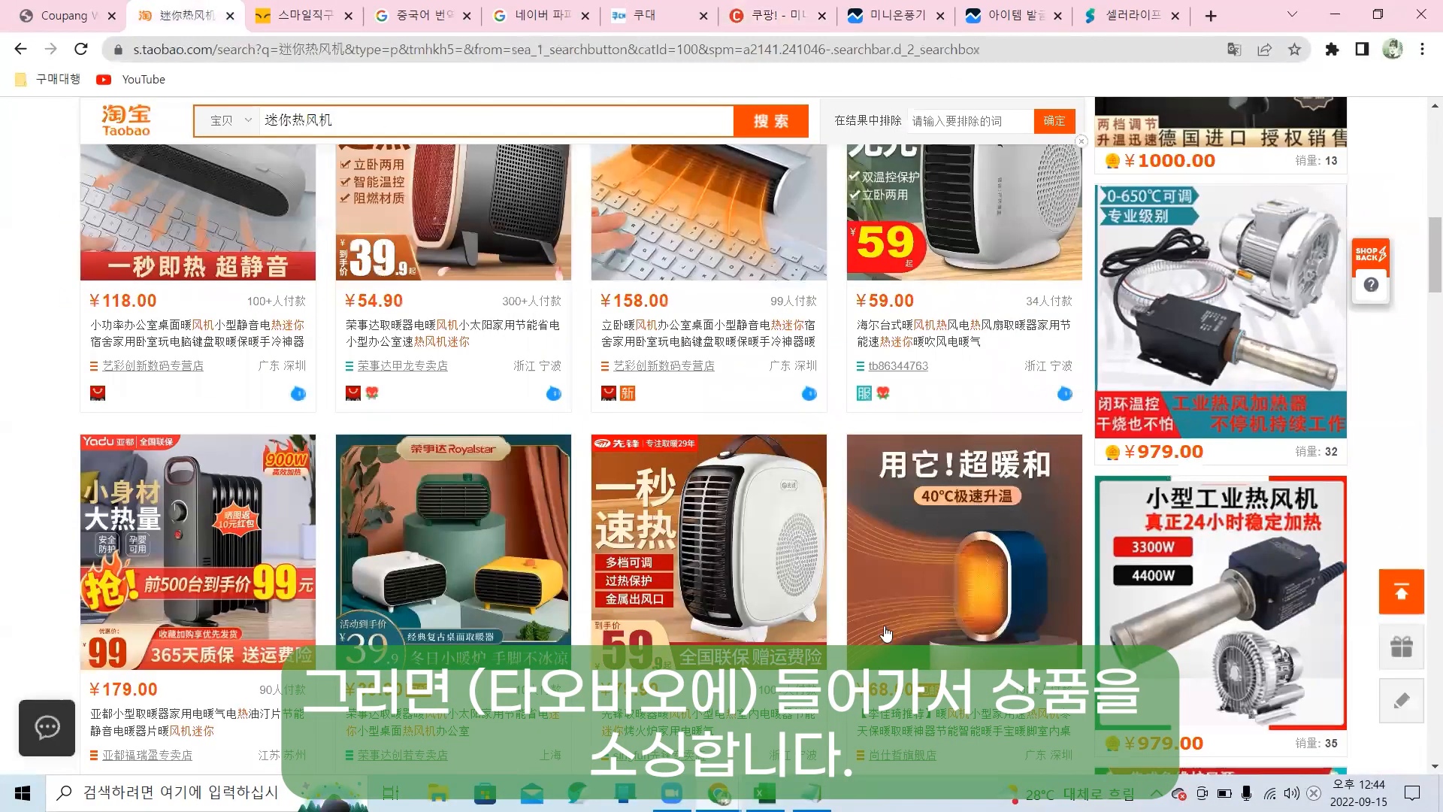
{"action": "scroll", "coordinate": [524, 427], "scroll_direction": "down", "scroll_amount": 2}
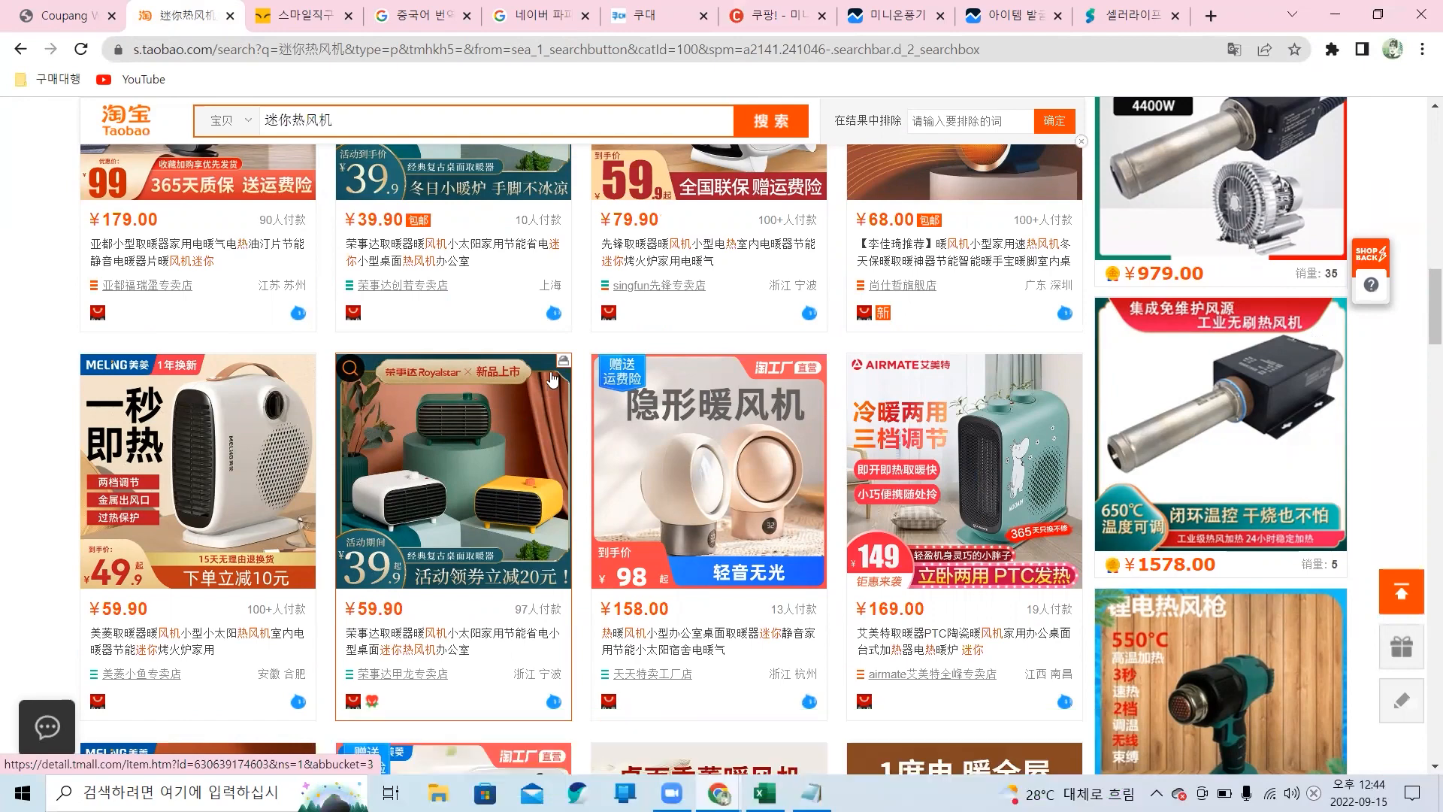
{"action": "scroll", "coordinate": [693, 425], "scroll_direction": "down", "scroll_amount": 6}
{"action": "scroll", "coordinate": [709, 445], "scroll_direction": "down", "scroll_amount": 10}
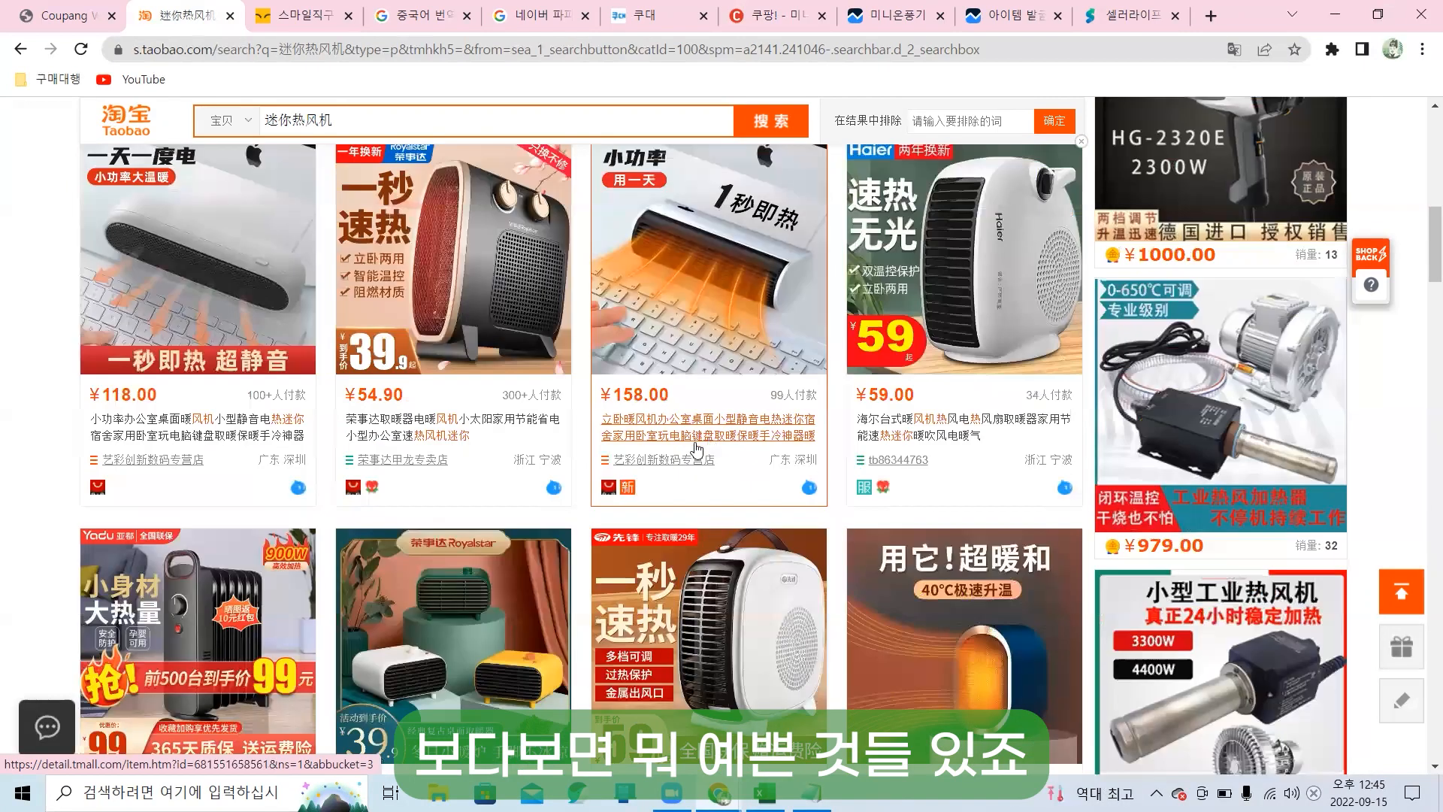
{"action": "scroll", "coordinate": [718, 448], "scroll_direction": "down", "scroll_amount": 4}
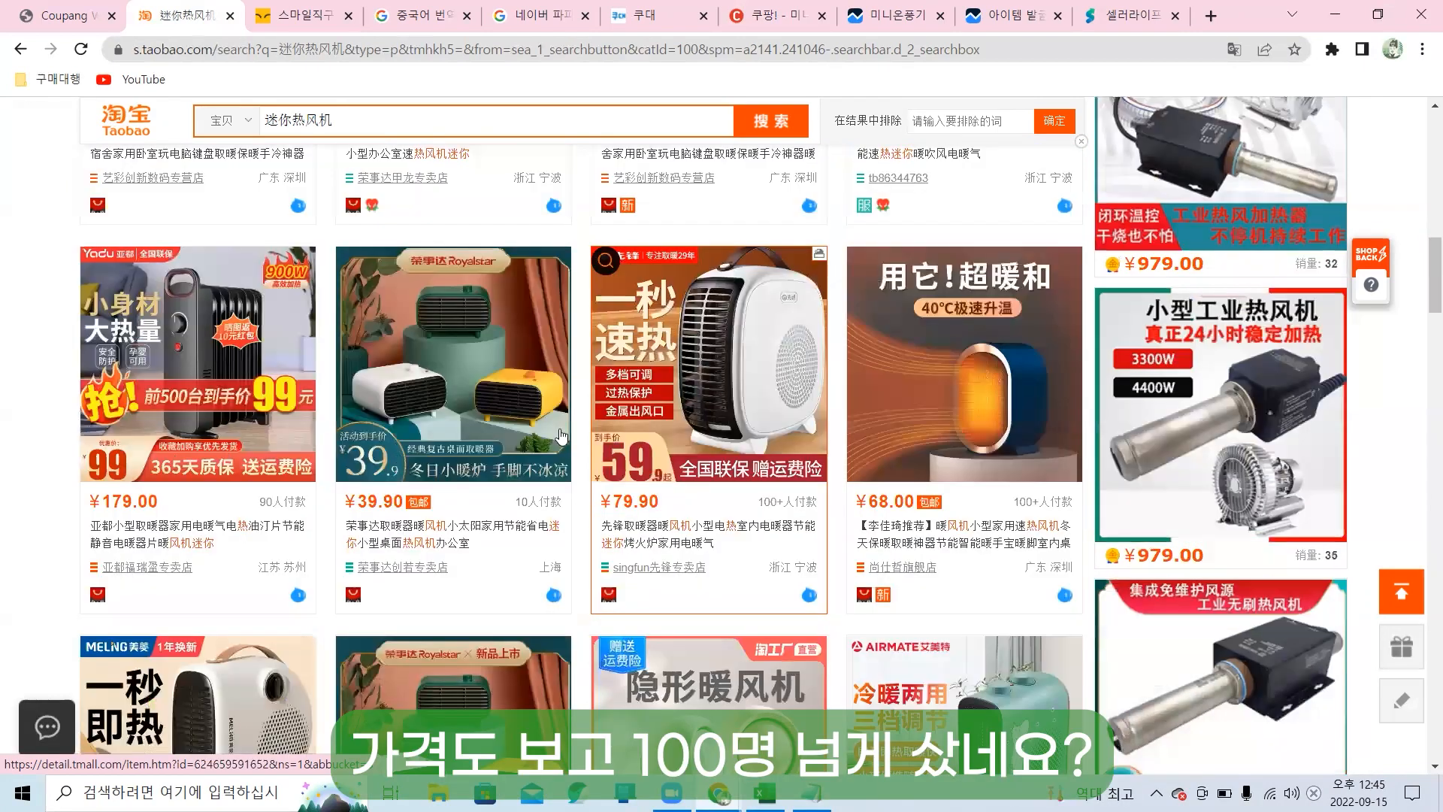
{"action": "scroll", "coordinate": [269, 587], "scroll_direction": "up", "scroll_amount": 5}
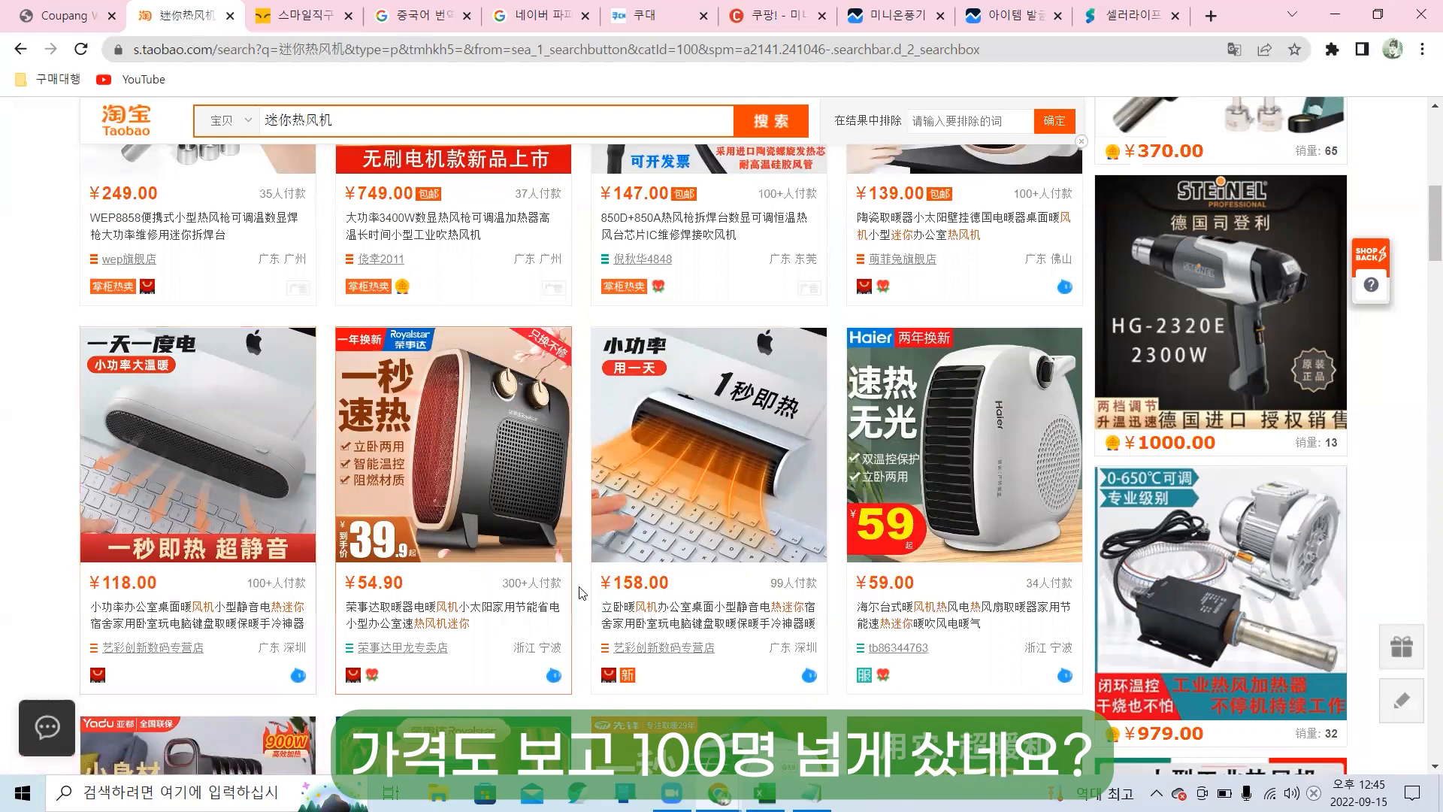
{"action": "scroll", "coordinate": [529, 582], "scroll_direction": "up", "scroll_amount": 9}
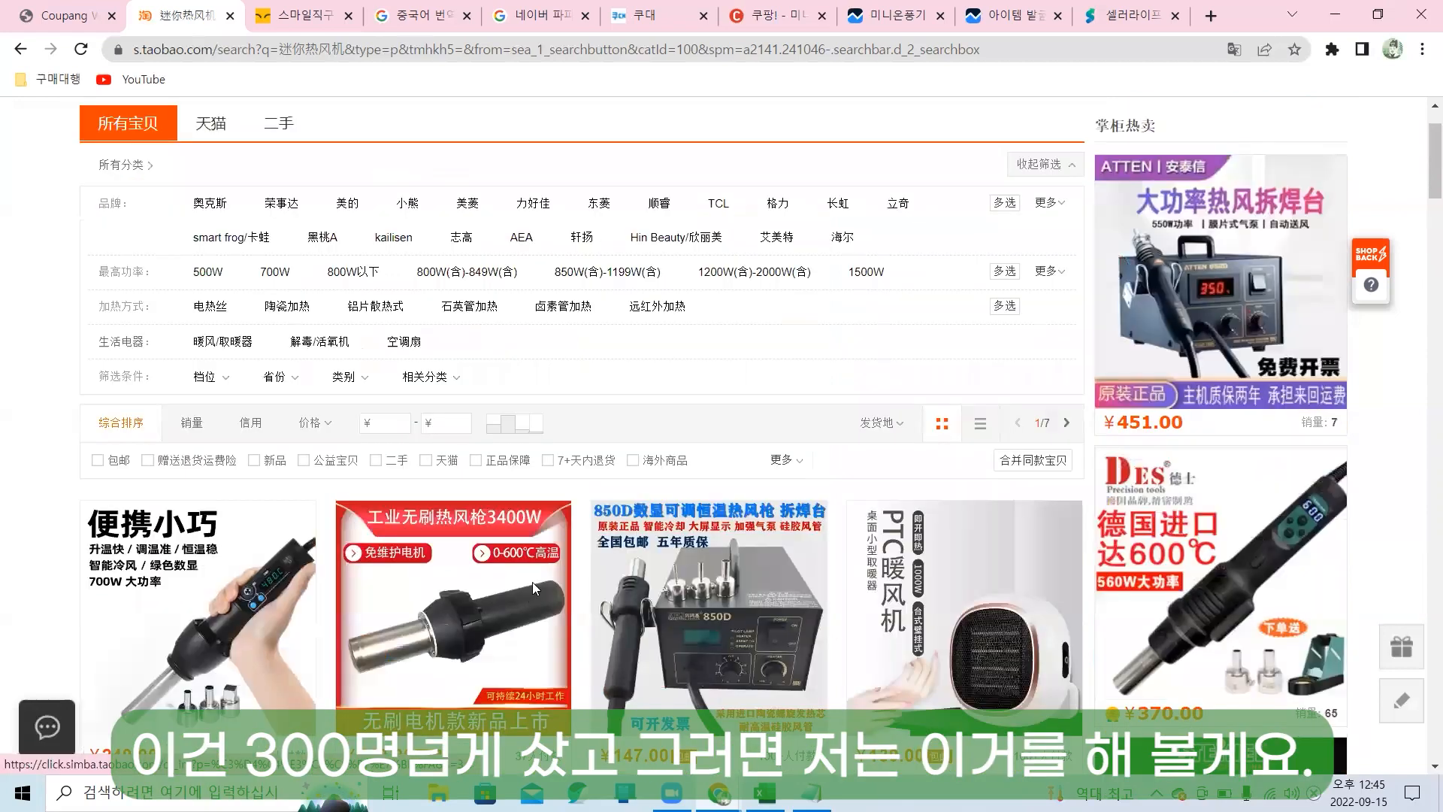
Copy the link address of the ¥54.90 Royalstar heater and paste it below the keywords in Notepad.
{"action": "scroll", "coordinate": [468, 412], "scroll_direction": "down", "scroll_amount": 10}
{"action": "right_click", "coordinate": [441, 366]}
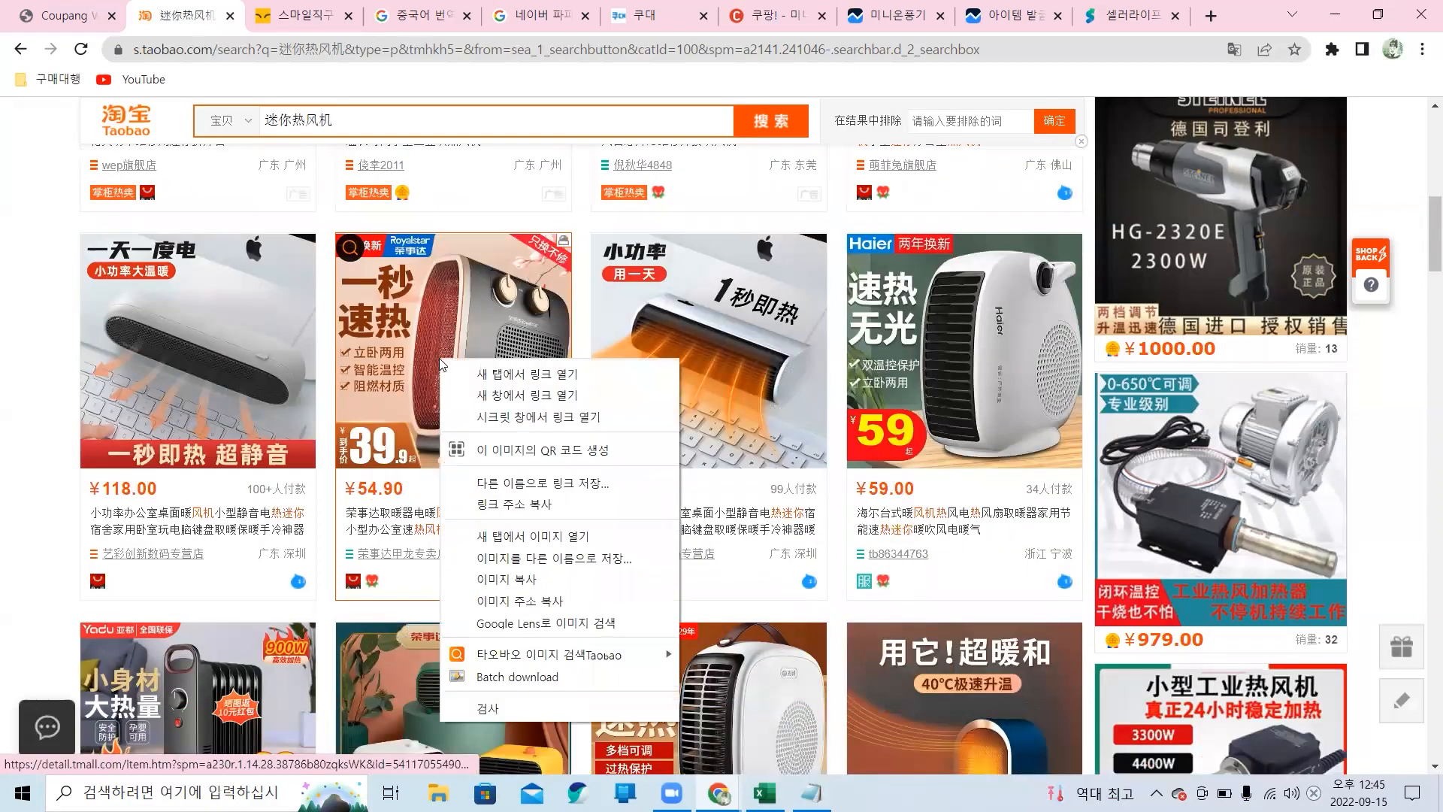
{"action": "left_click", "coordinate": [578, 503]}
{"action": "left_click", "coordinate": [811, 793]}
{"action": "key", "text": "ctrl+v"}
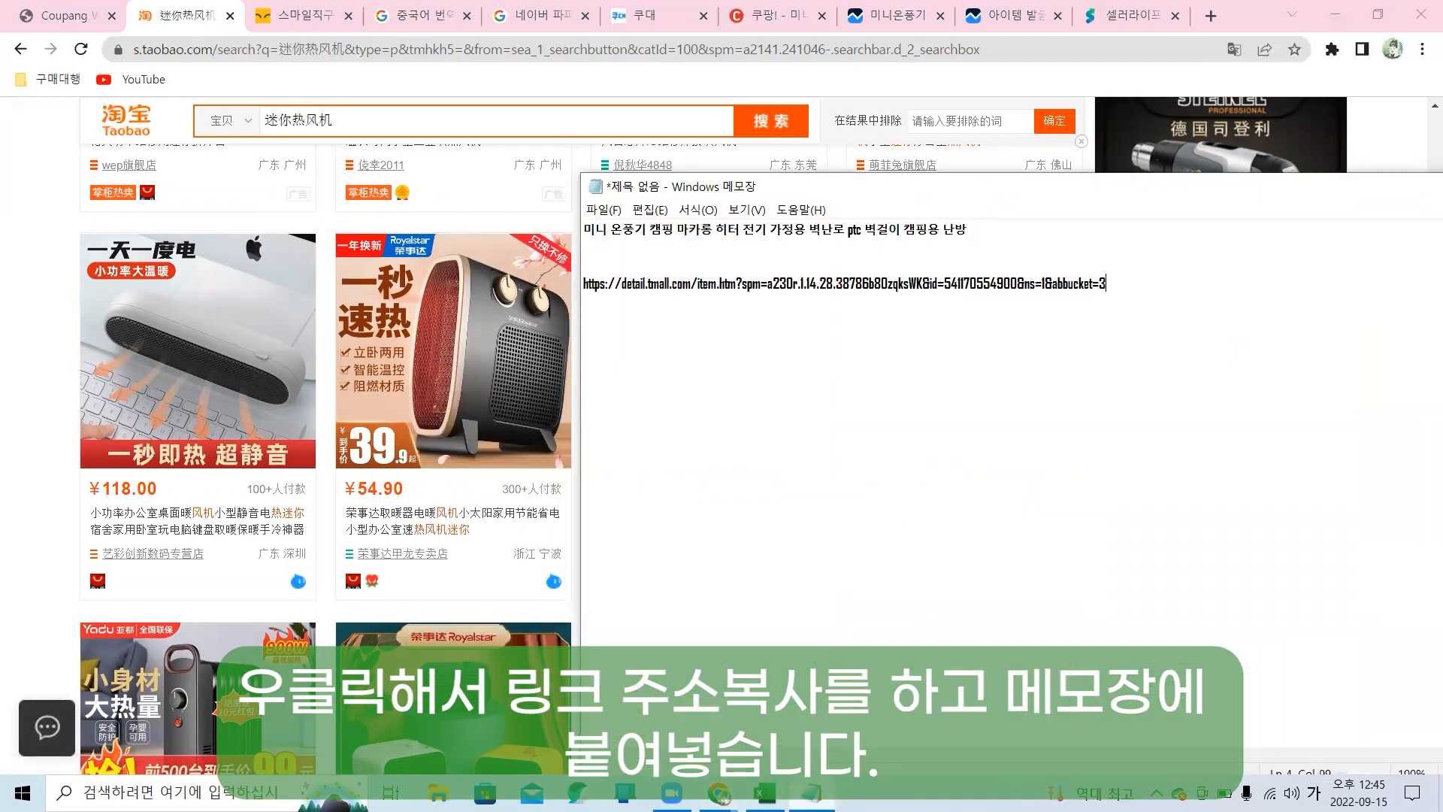
{"action": "left_click", "coordinate": [15, 511]}
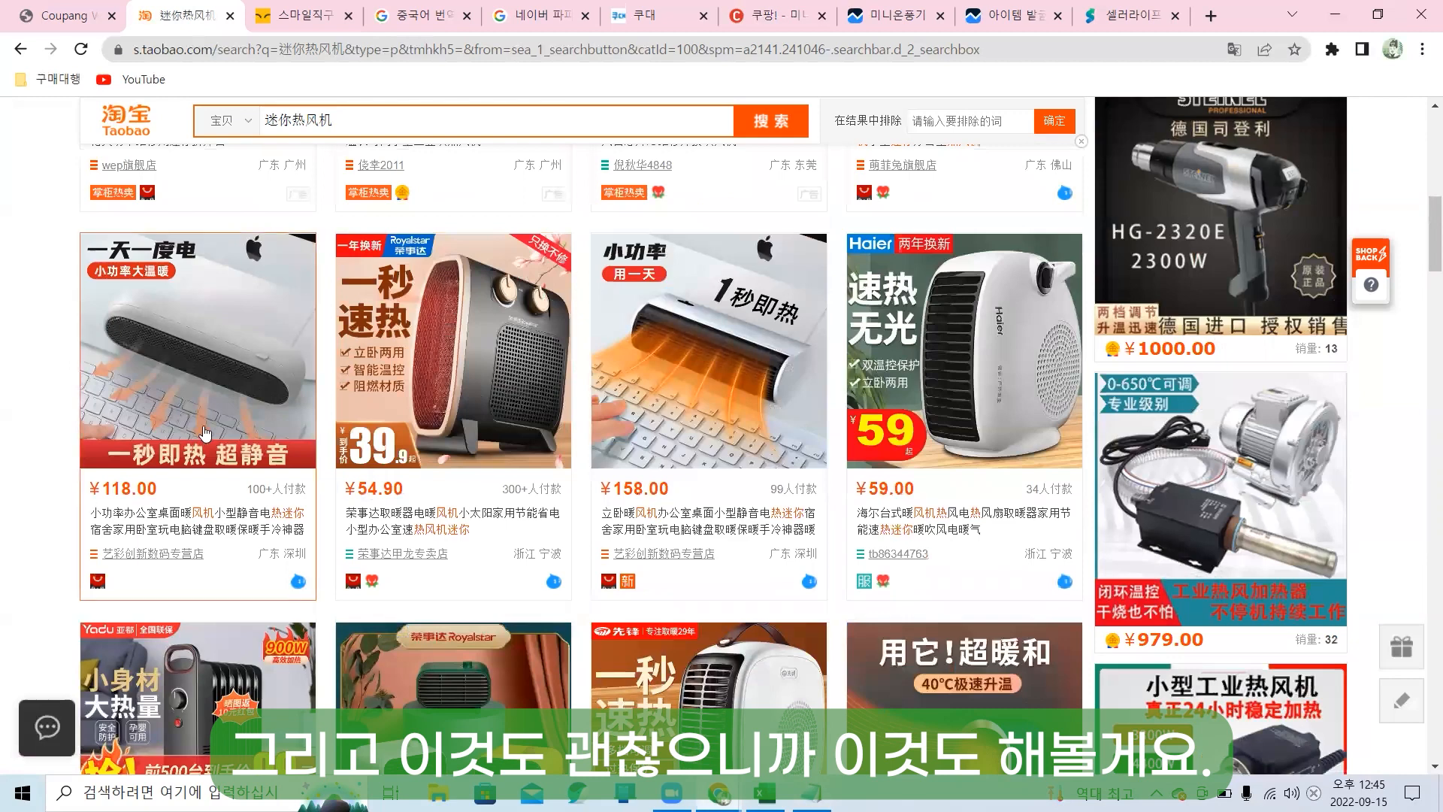
Copy the link address of the ¥118.00 desktop heater and paste it into Notepad as the second product link.
{"action": "right_click", "coordinate": [204, 412]}
{"action": "left_click", "coordinate": [259, 557]}
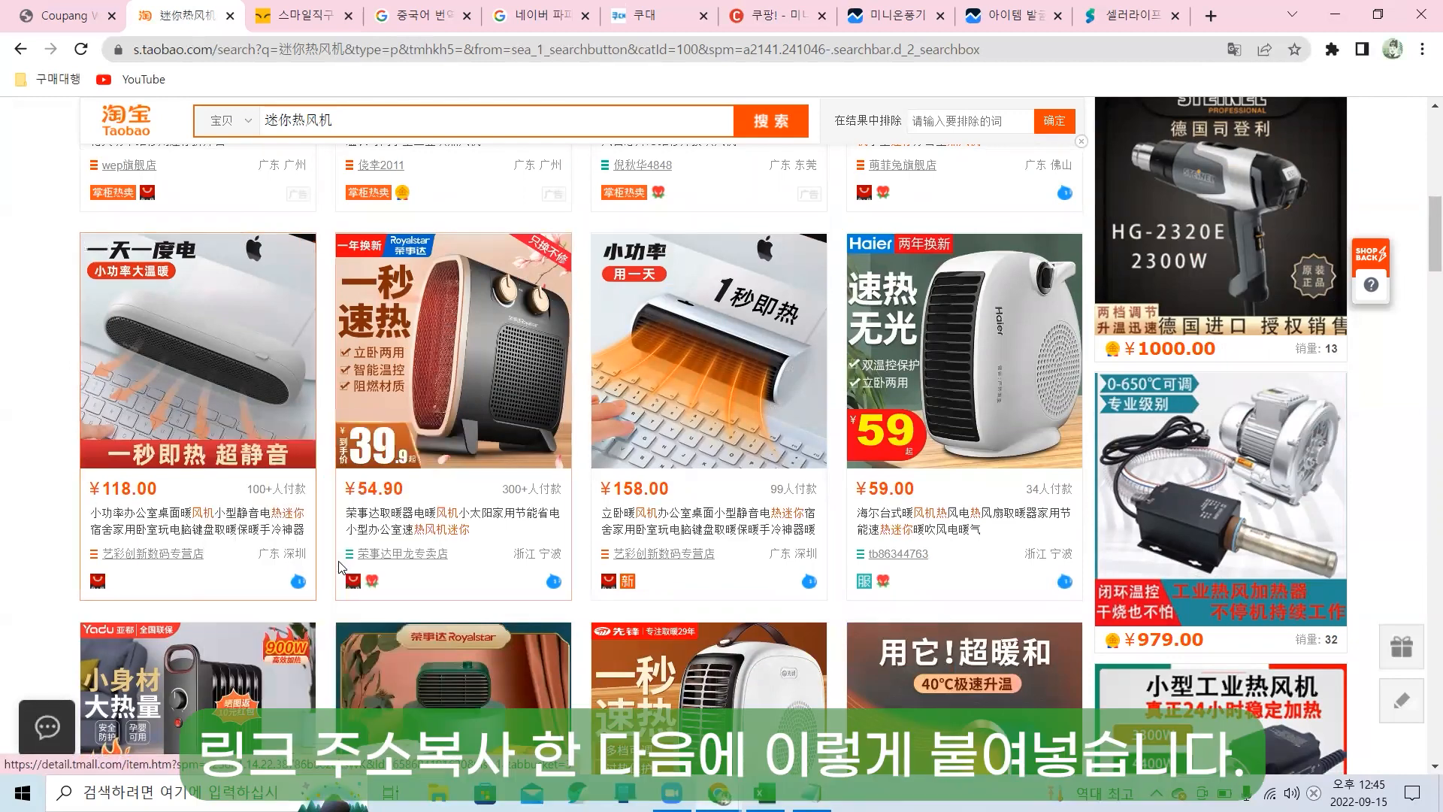
{"action": "left_click", "coordinate": [811, 793]}
{"action": "key", "text": "ctrl+v"}
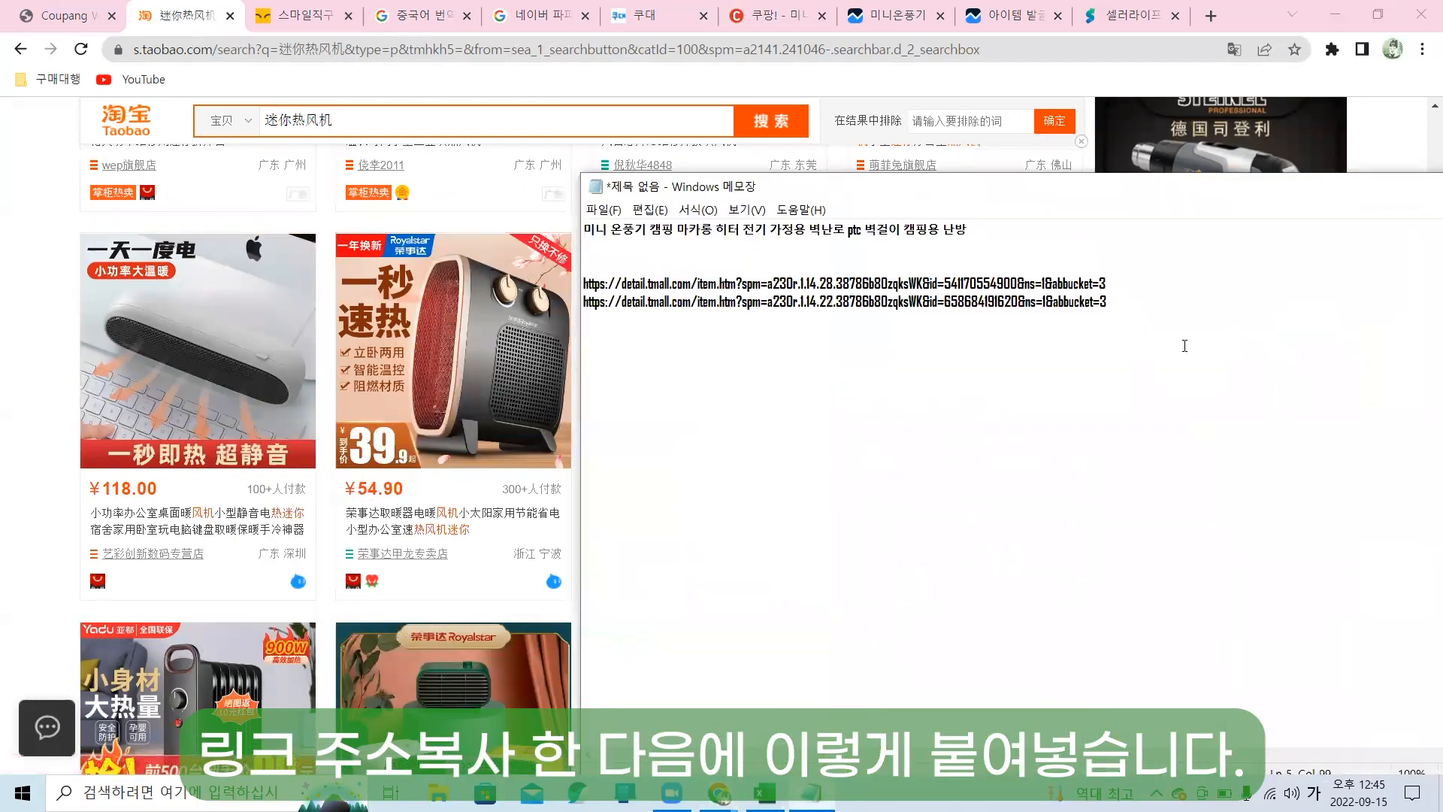
{"action": "left_click", "coordinate": [719, 793]}
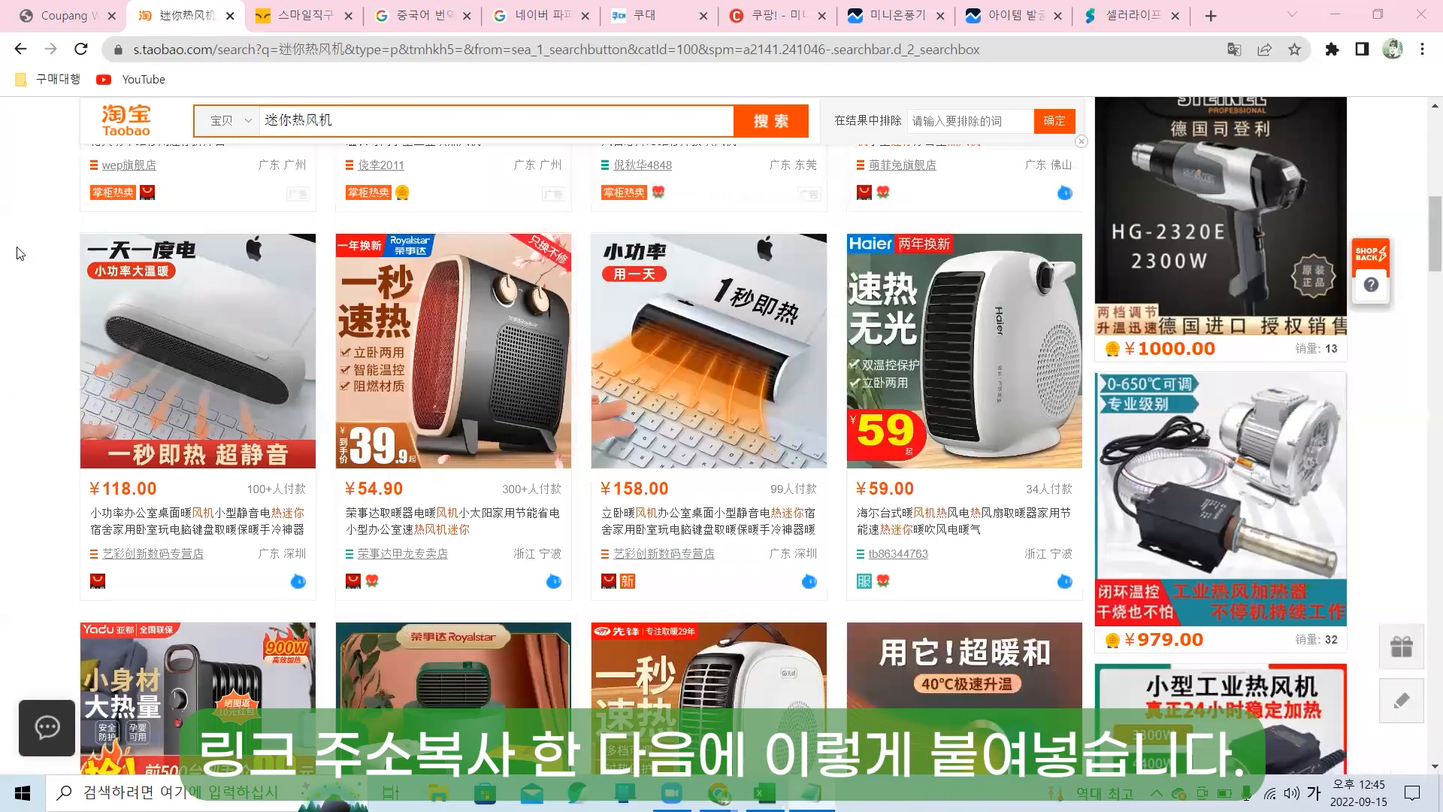
Copy the link address of the ¥79.90 white heater and paste it into Notepad as the third product link.
{"action": "scroll", "coordinate": [717, 487], "scroll_direction": "down", "scroll_amount": 3}
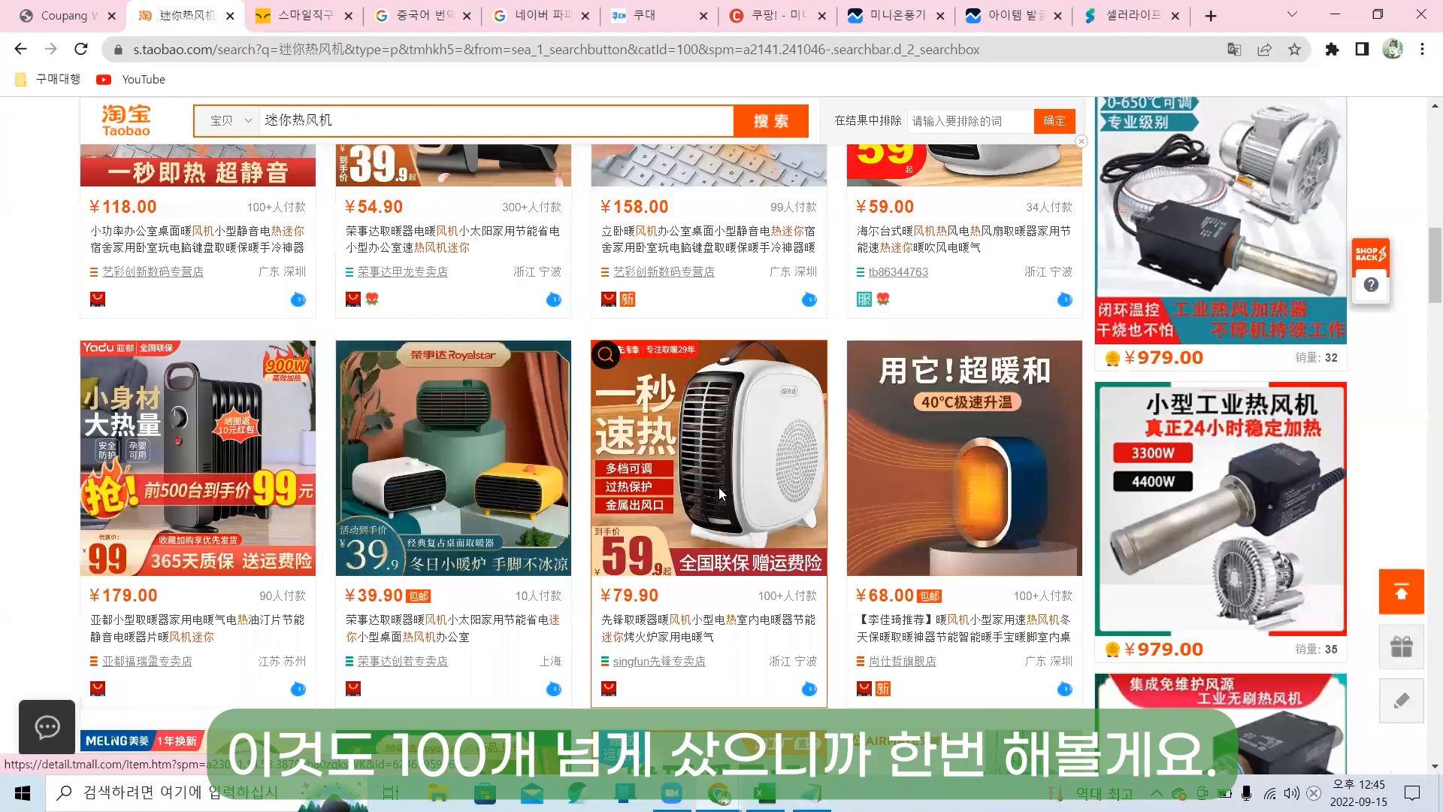
{"action": "right_click", "coordinate": [717, 494]}
{"action": "left_click", "coordinate": [831, 279]}
{"action": "key", "text": "alt+Tab"}
{"action": "key", "text": "ctrl+v"}
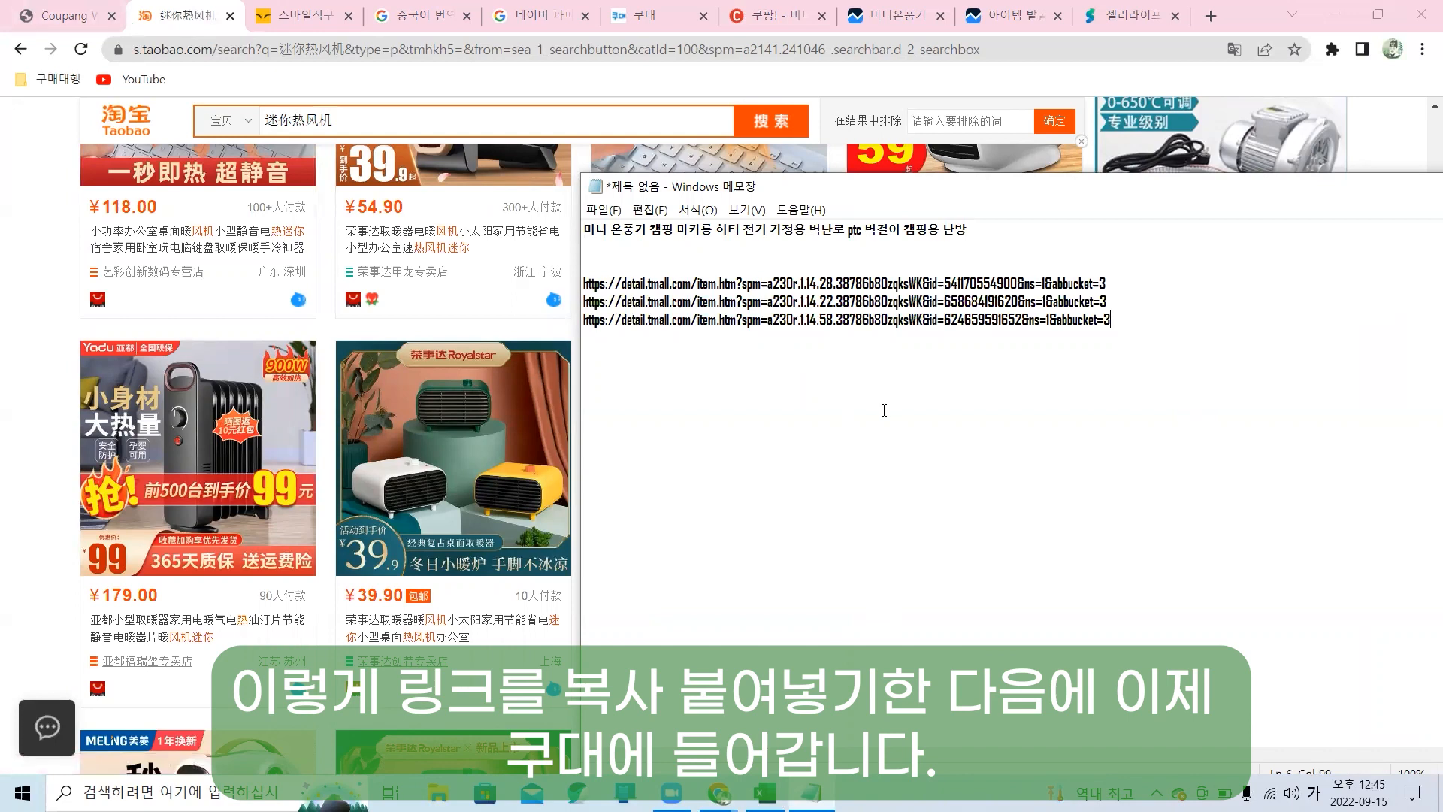
Switch to 쿠대, open 상품(중국), start 대량수집(타오바오/티몰) and agree to the notice.
{"action": "left_click", "coordinate": [645, 23]}
{"action": "scroll", "coordinate": [805, 406], "scroll_direction": "up", "scroll_amount": 10}
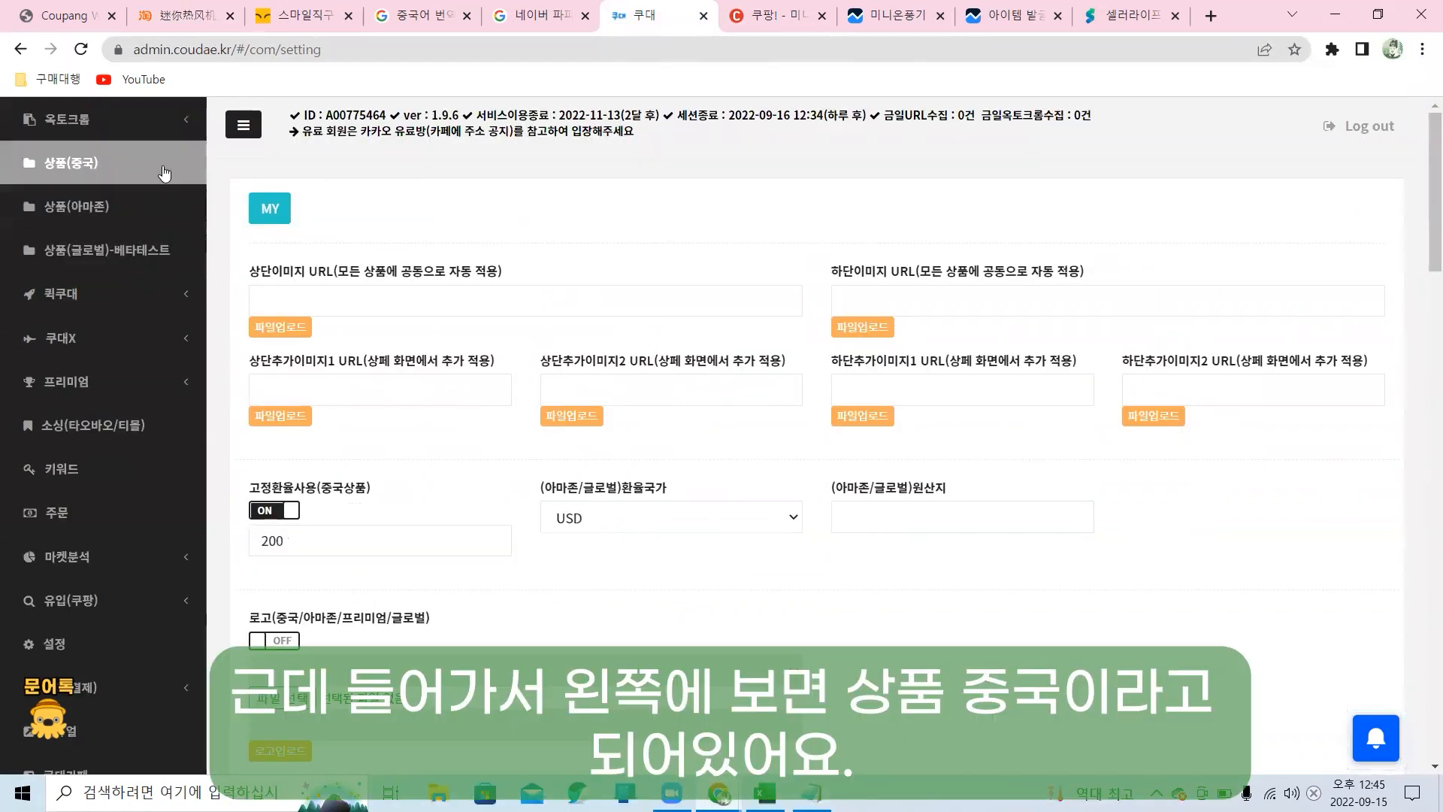
{"action": "left_click", "coordinate": [97, 165]}
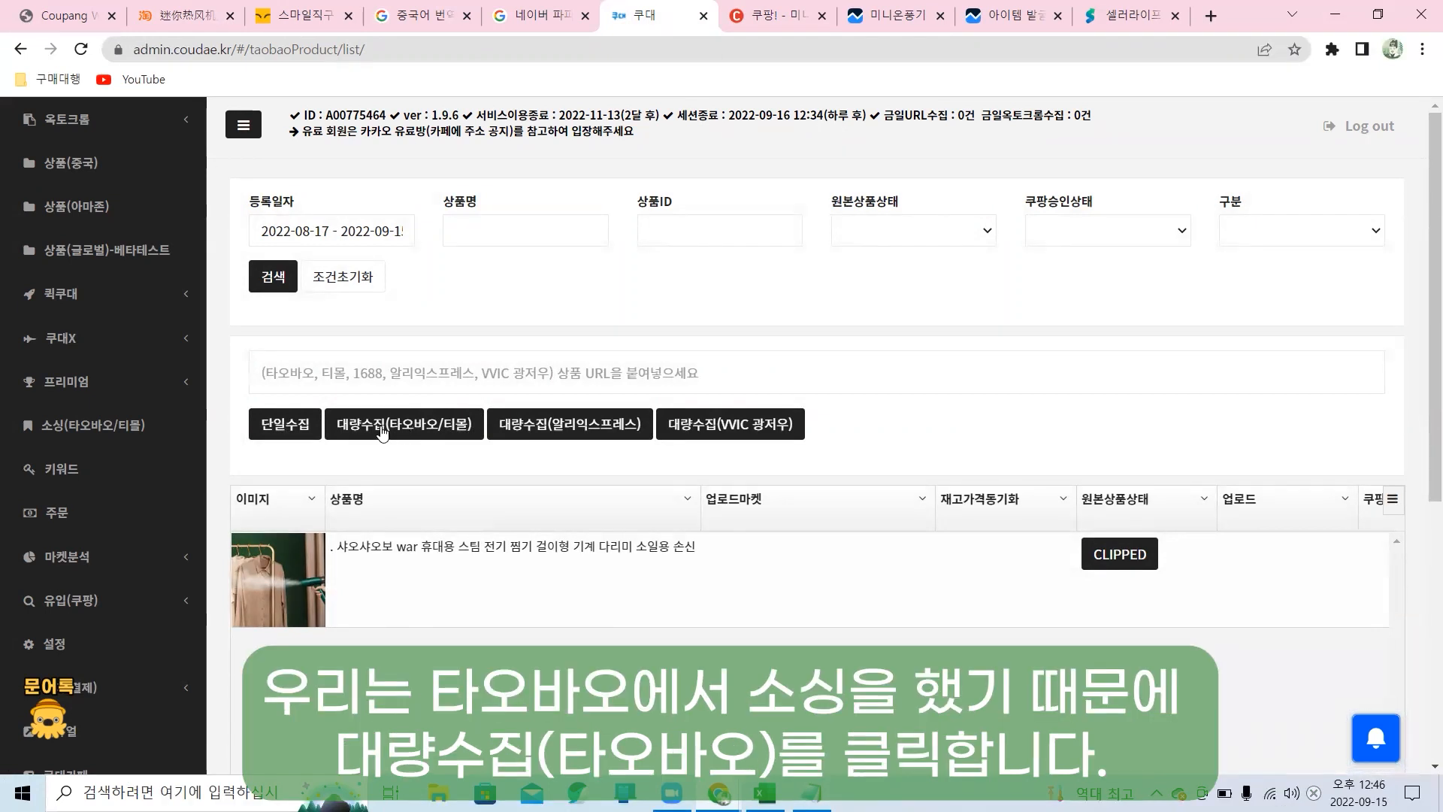
{"action": "left_click", "coordinate": [396, 428]}
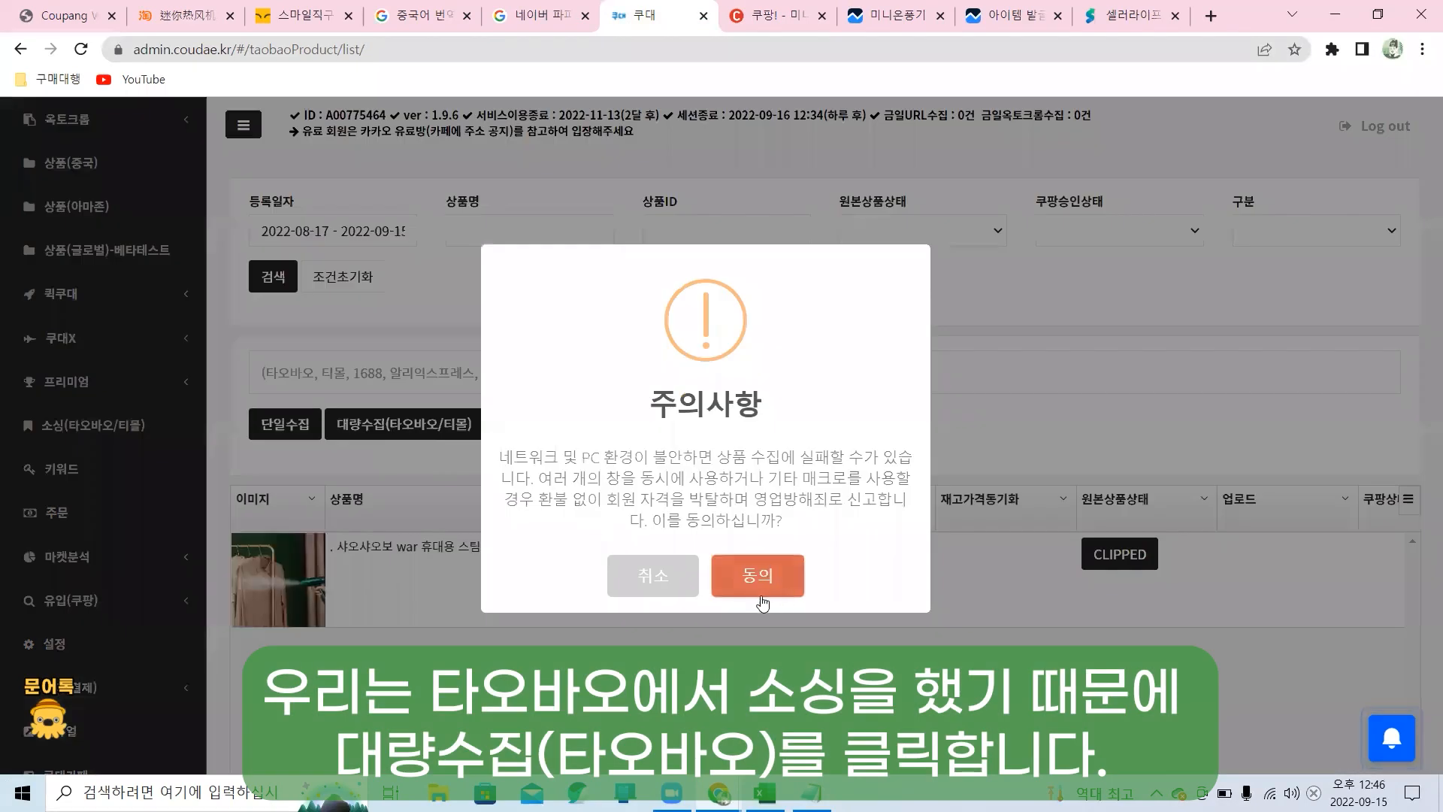
{"action": "left_click", "coordinate": [760, 575]}
Copy the three product links from Notepad and paste them into the multiple-URL box of the bulk collection form.
{"action": "left_click", "coordinate": [515, 389]}
{"action": "key", "text": "alt+Tab"}
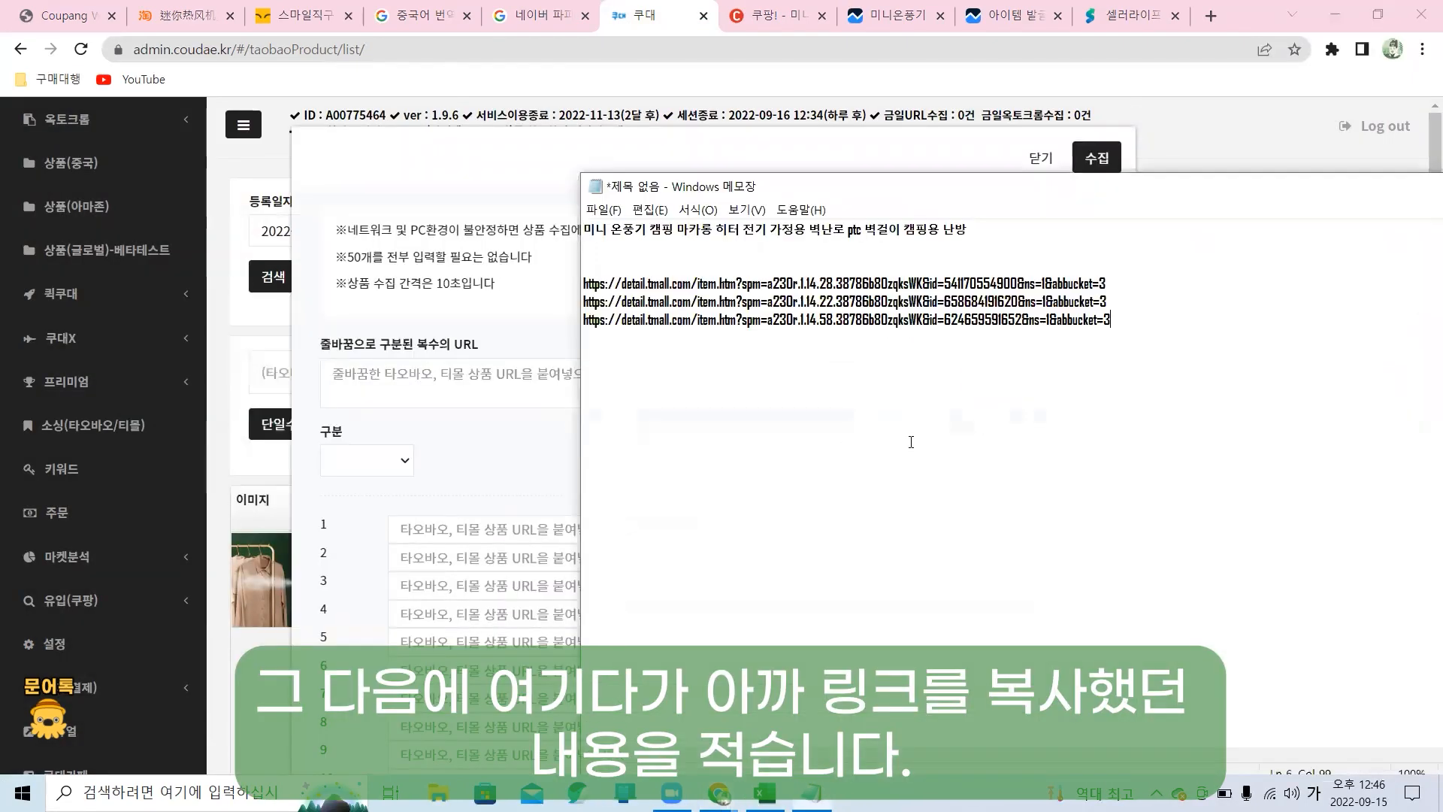
{"action": "left_click_drag", "start_coordinate": [1111, 319], "coordinate": [583, 283]}
{"action": "left_click", "coordinate": [522, 363]}
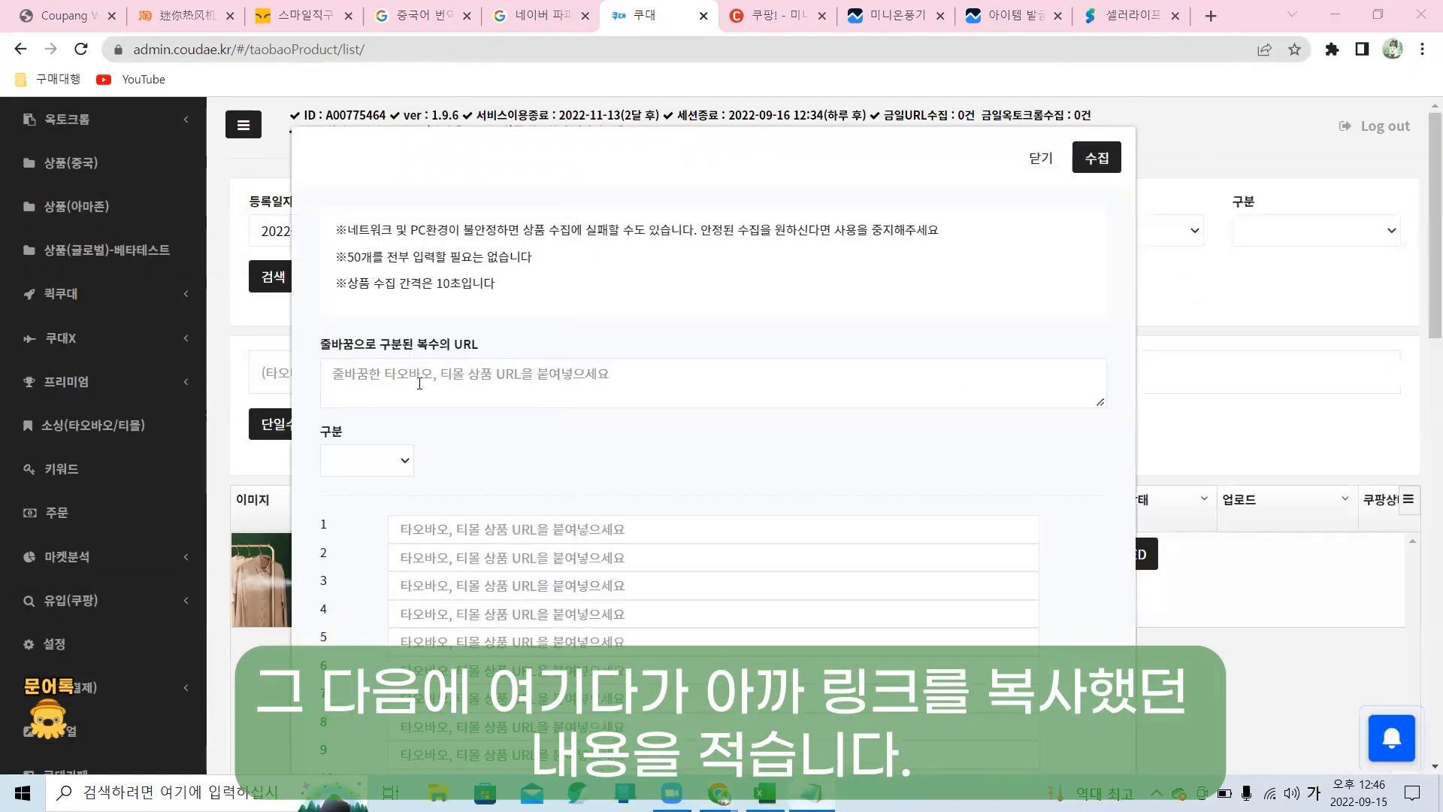
{"action": "key", "text": "ctrl+v"}
Submit the bulk collection form and confirm the start of the collection.
{"action": "scroll", "coordinate": [737, 472], "scroll_direction": "down", "scroll_amount": 14}
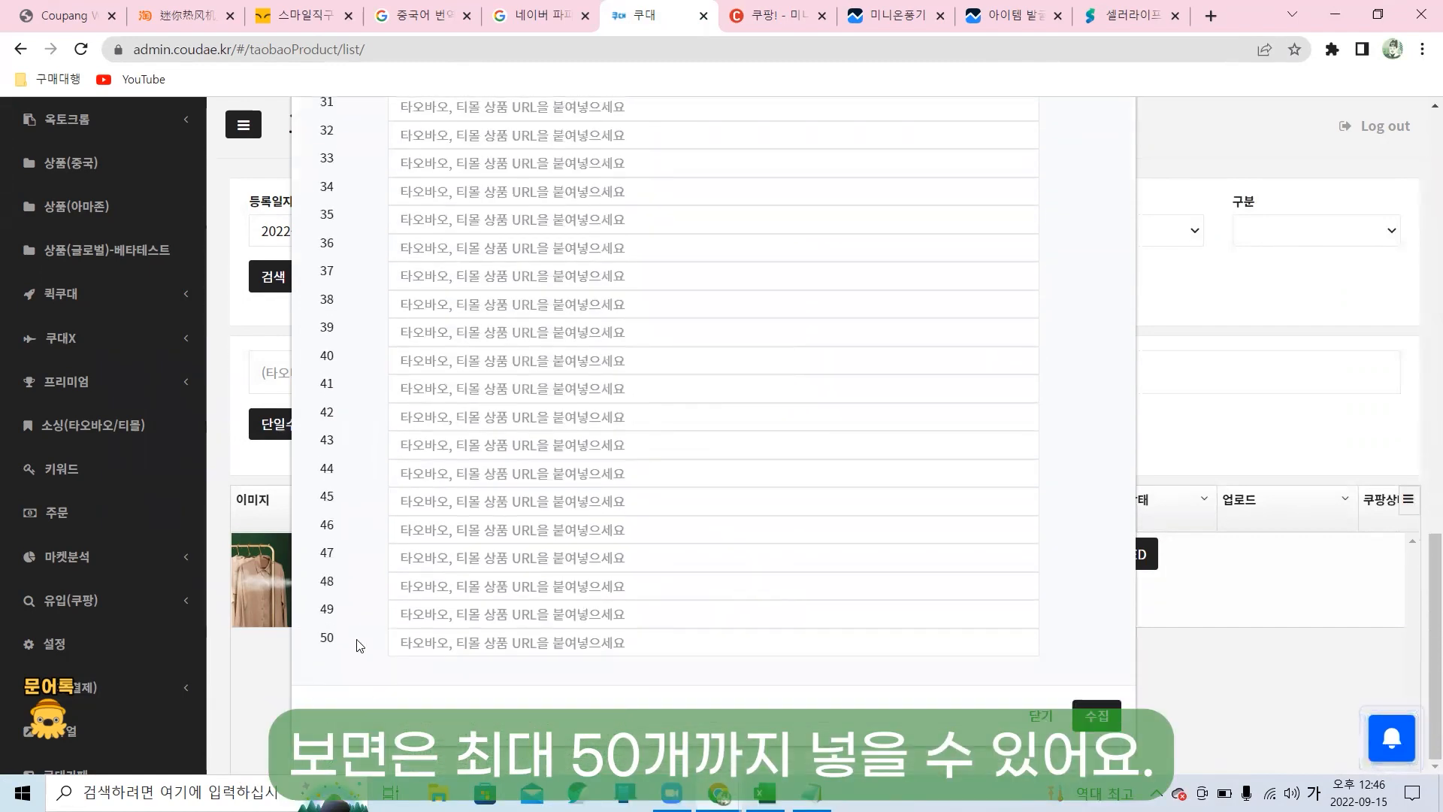
{"action": "left_click", "coordinate": [1098, 718]}
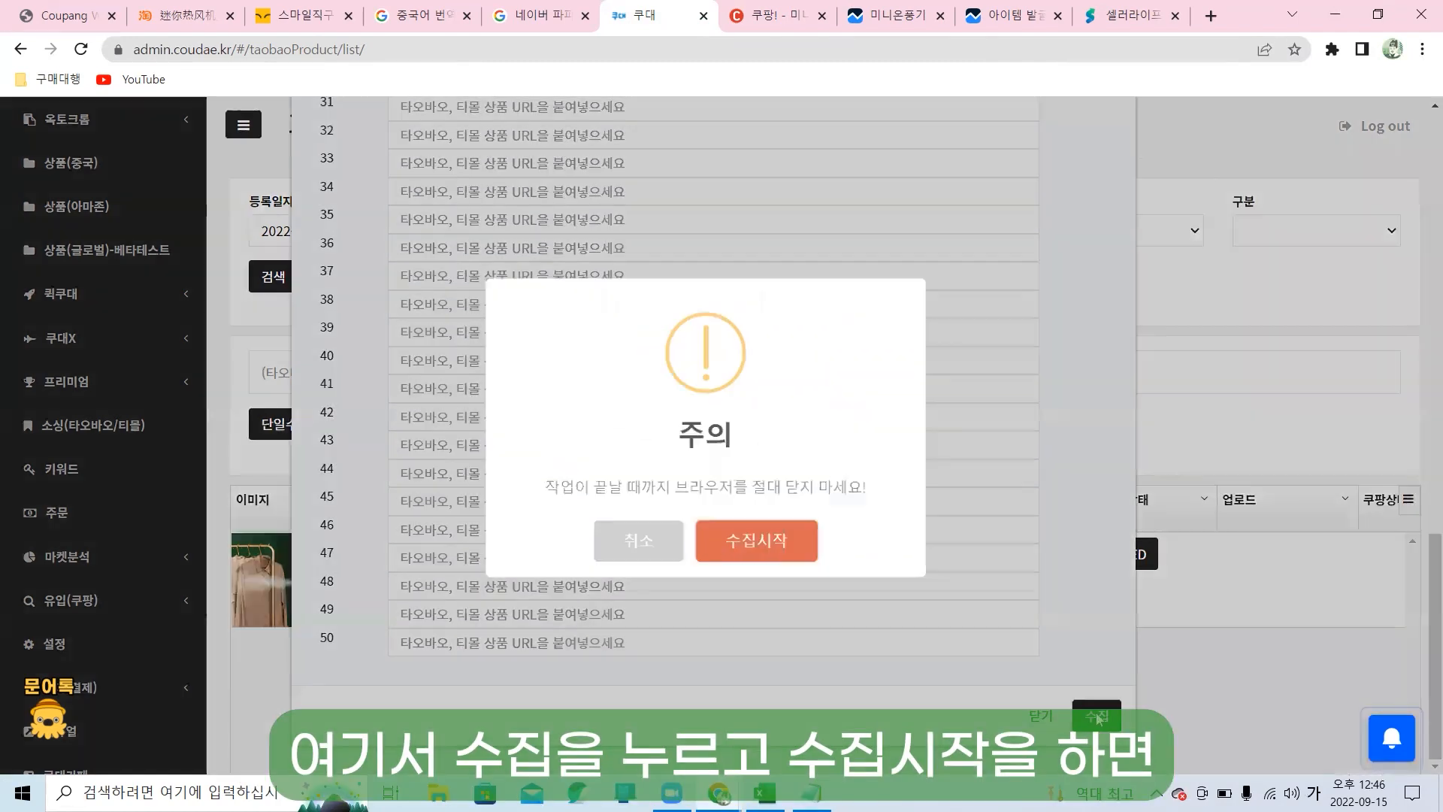
{"action": "left_click", "coordinate": [749, 545]}
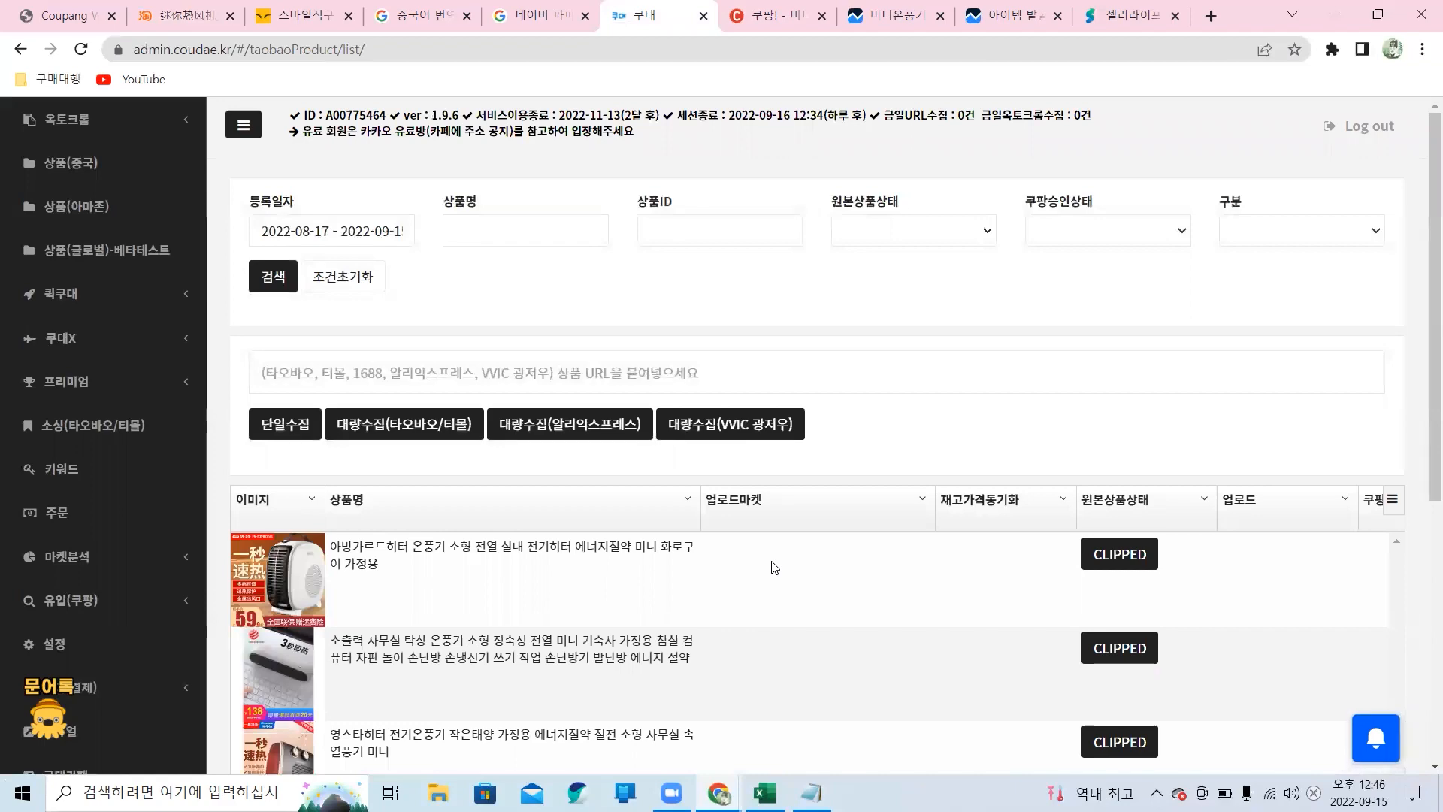
Open the collected white heater and set its 상품명 to the Notepad title 미니 온풍기 캠핑 마카롱 히터 전기 가정용 벽난로 ptc 벽걸이 캠핑용 난방, copying it to ESM상품명.
{"action": "scroll", "coordinate": [819, 569], "scroll_direction": "down", "scroll_amount": 2}
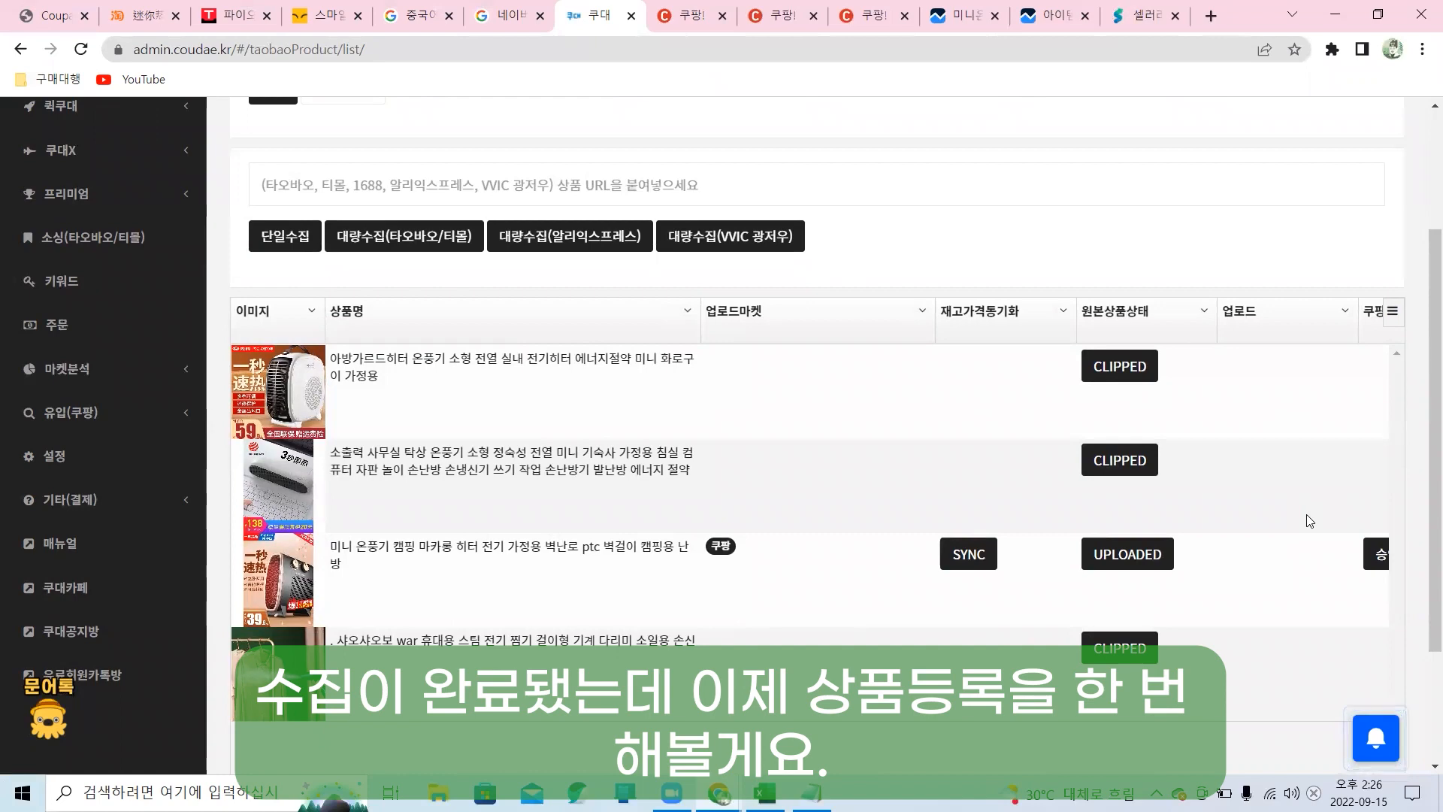
{"action": "left_click", "coordinate": [1124, 362]}
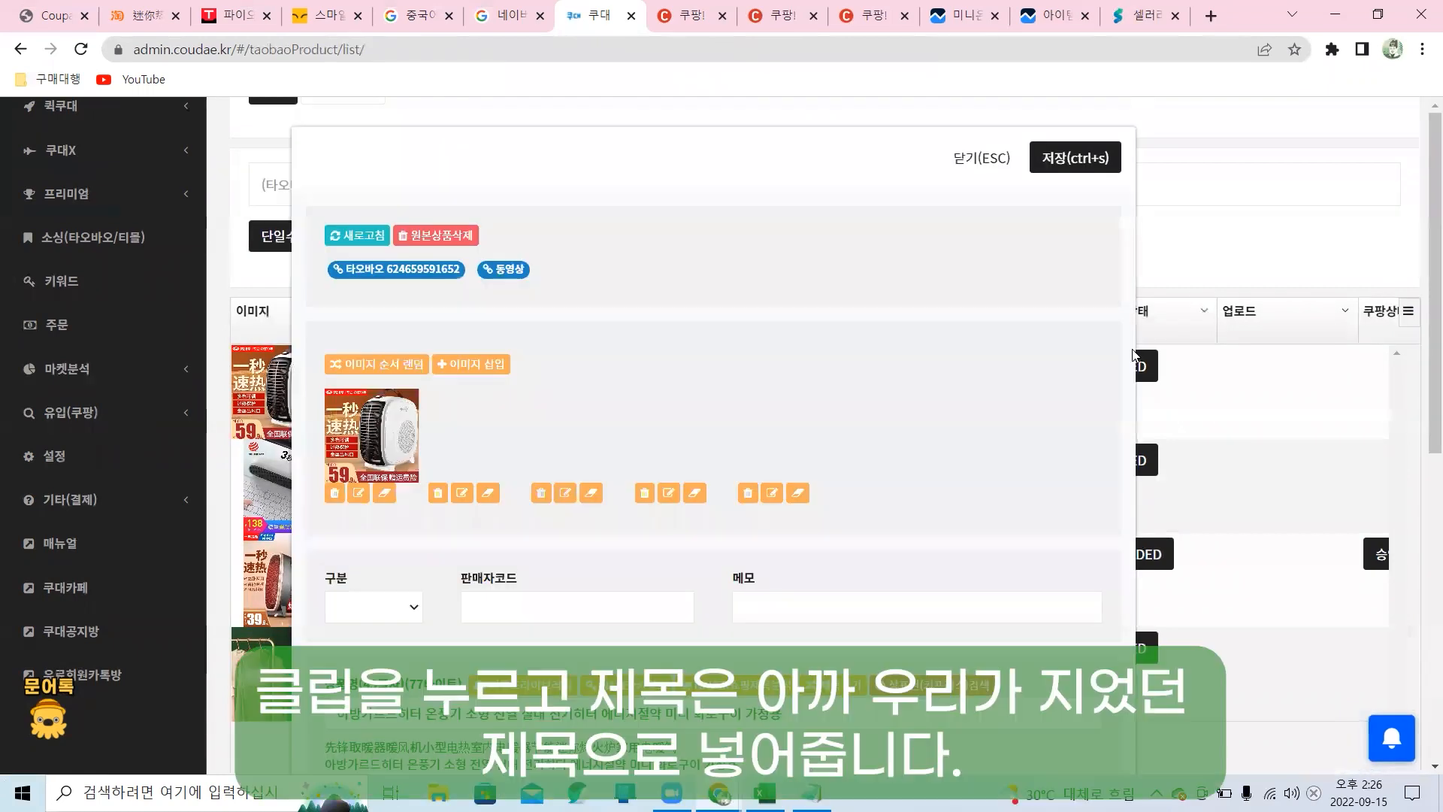
{"action": "scroll", "coordinate": [914, 477], "scroll_direction": "down", "scroll_amount": 3}
{"action": "key", "text": "alt+Tab"}
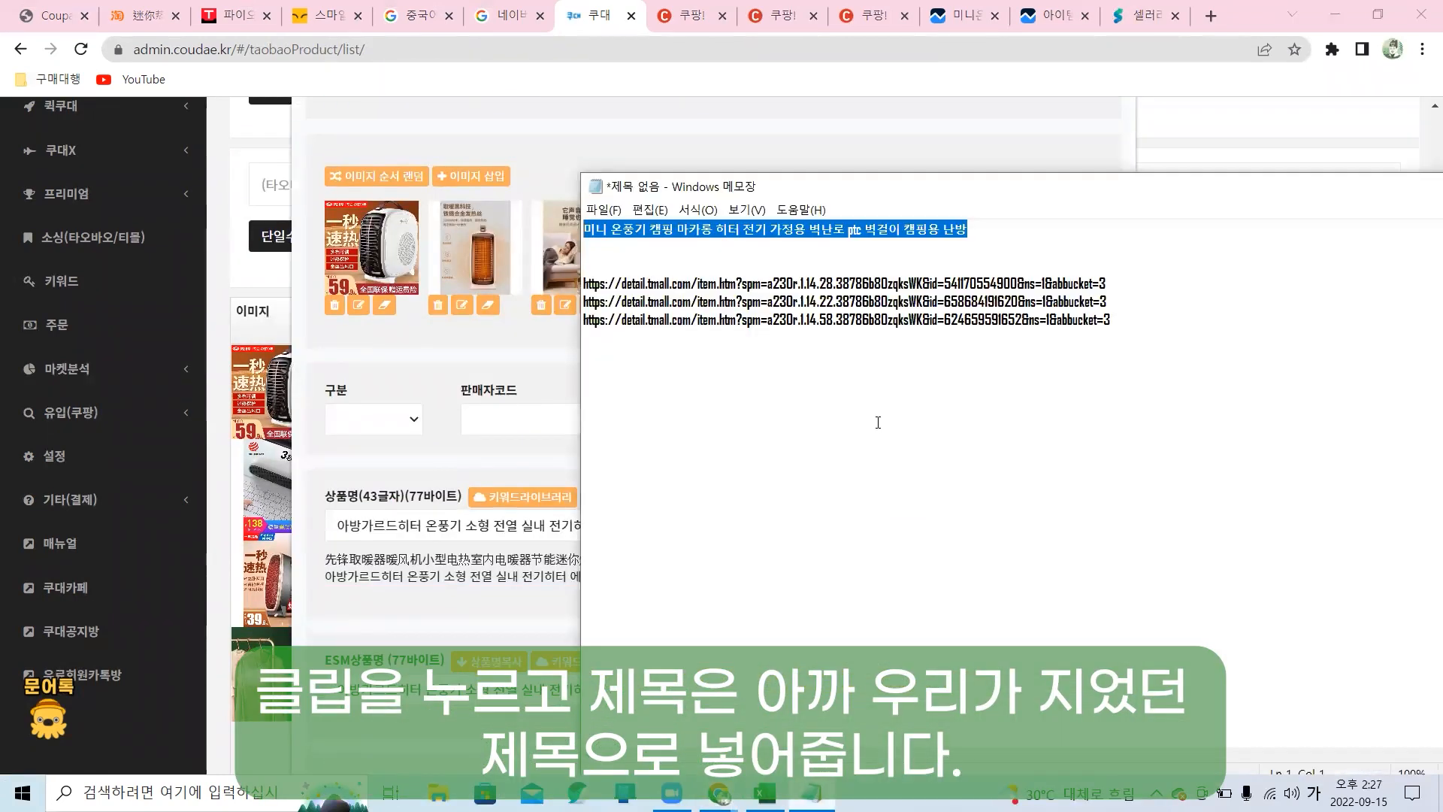
{"action": "left_click", "coordinate": [444, 525]}
{"action": "key", "text": "ctrl+a"}
{"action": "key", "text": "ctrl+v"}
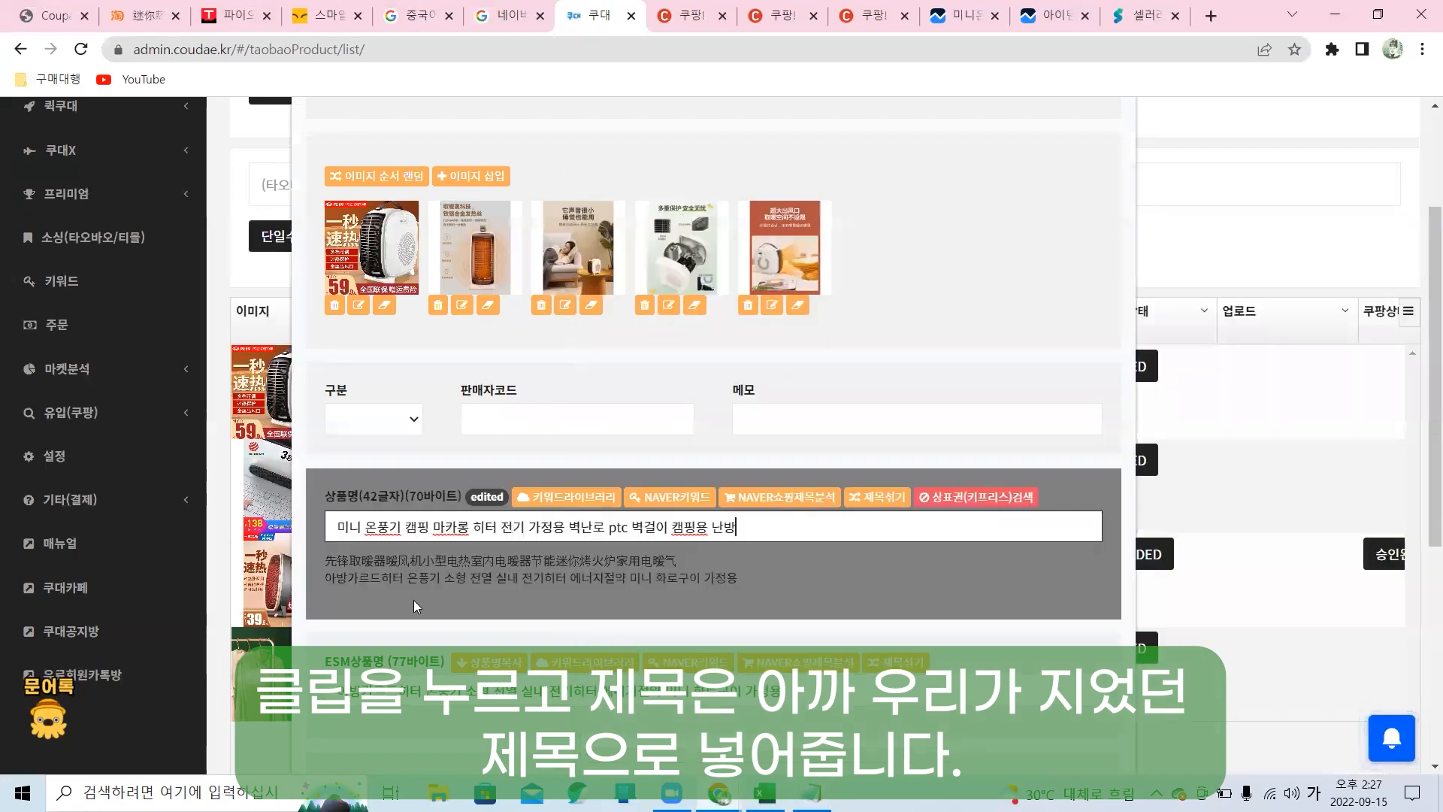
{"action": "left_click", "coordinate": [492, 662]}
In the category settings, search all markets for 온풍기, choose the 온풍기-스탠드형 category for 쿠팡 and save.
{"action": "scroll", "coordinate": [691, 553], "scroll_direction": "down", "scroll_amount": 4}
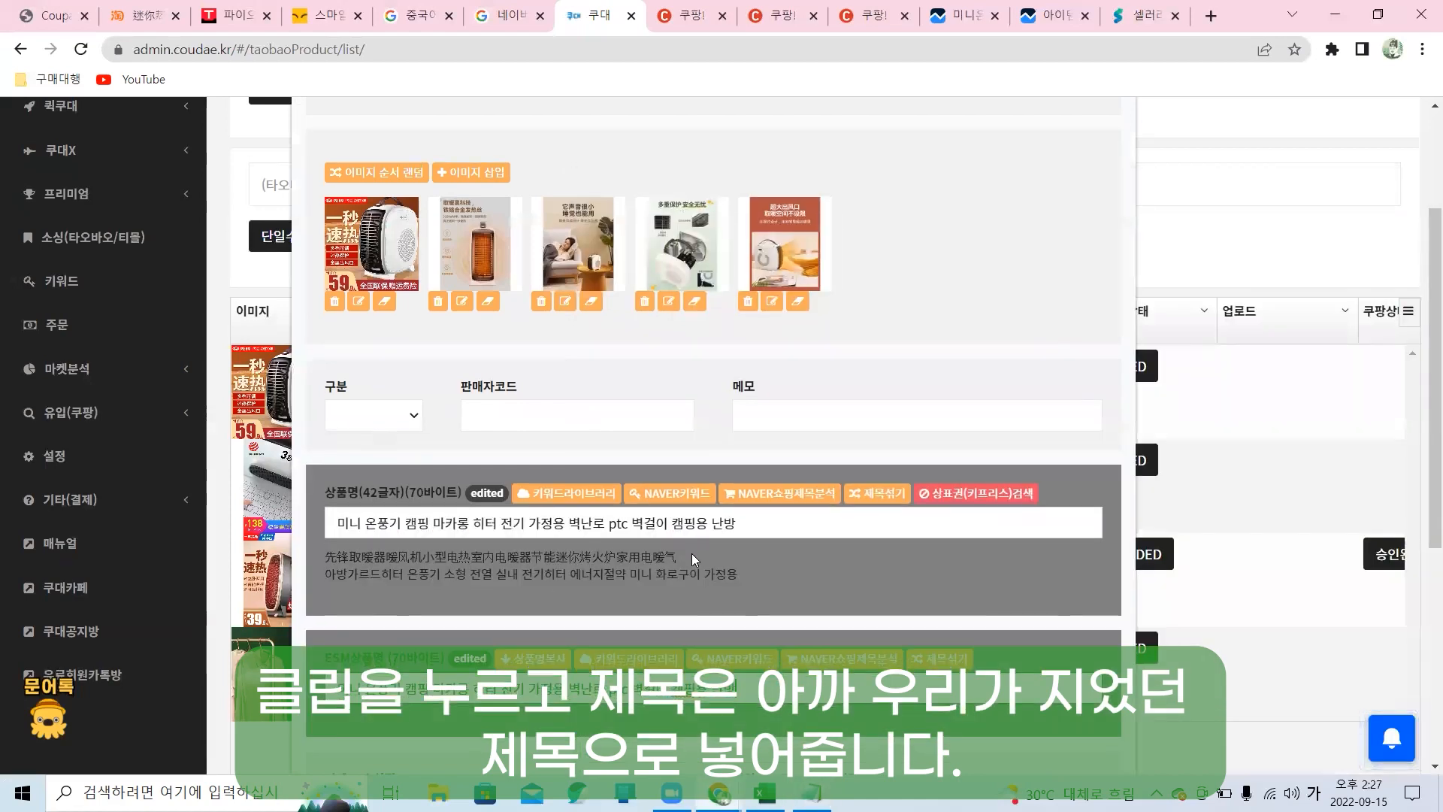
{"action": "left_click", "coordinate": [640, 468]}
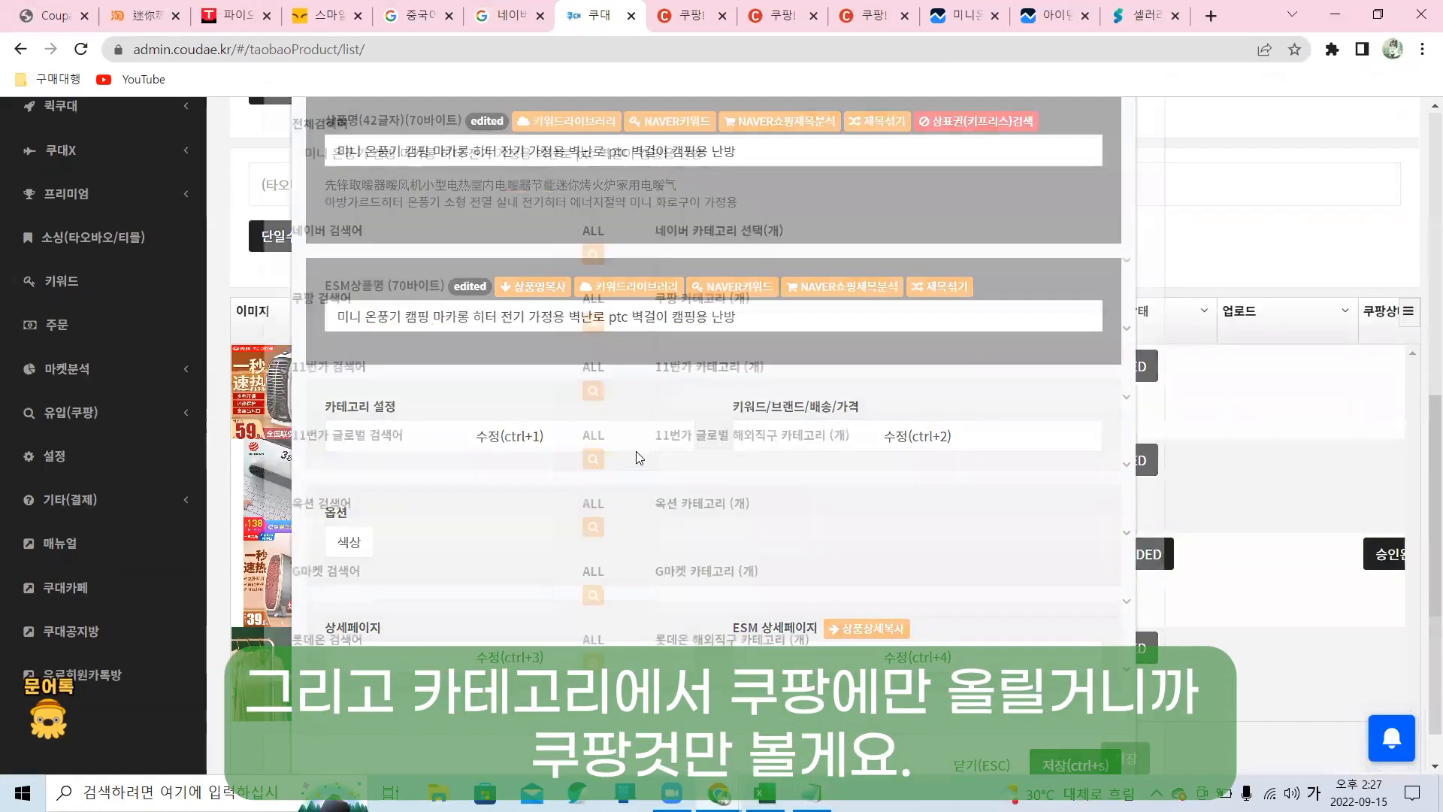
{"action": "scroll", "coordinate": [936, 366], "scroll_direction": "down", "scroll_amount": 1}
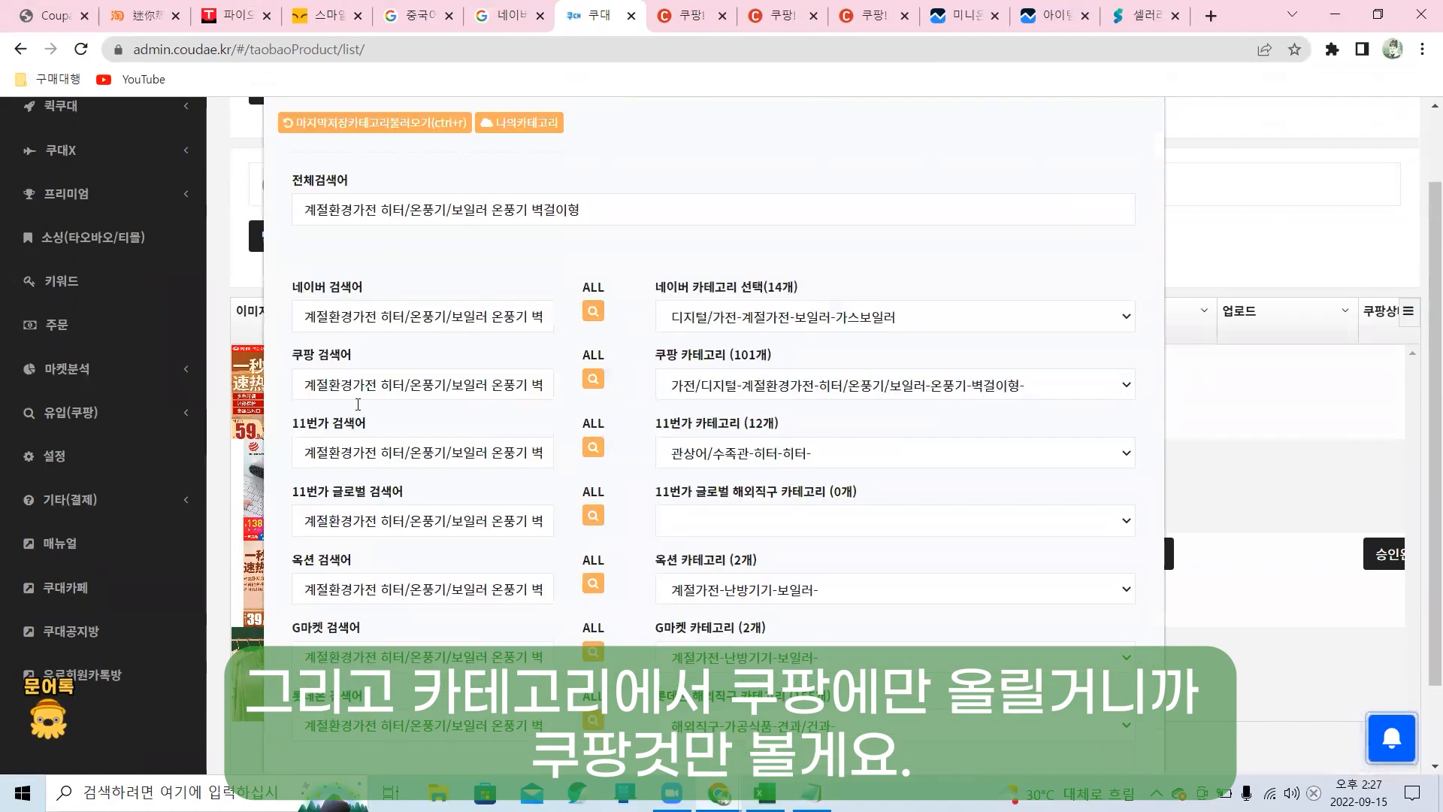
{"action": "triple_click", "coordinate": [366, 210]}
{"action": "type", "text": "온풍기"}
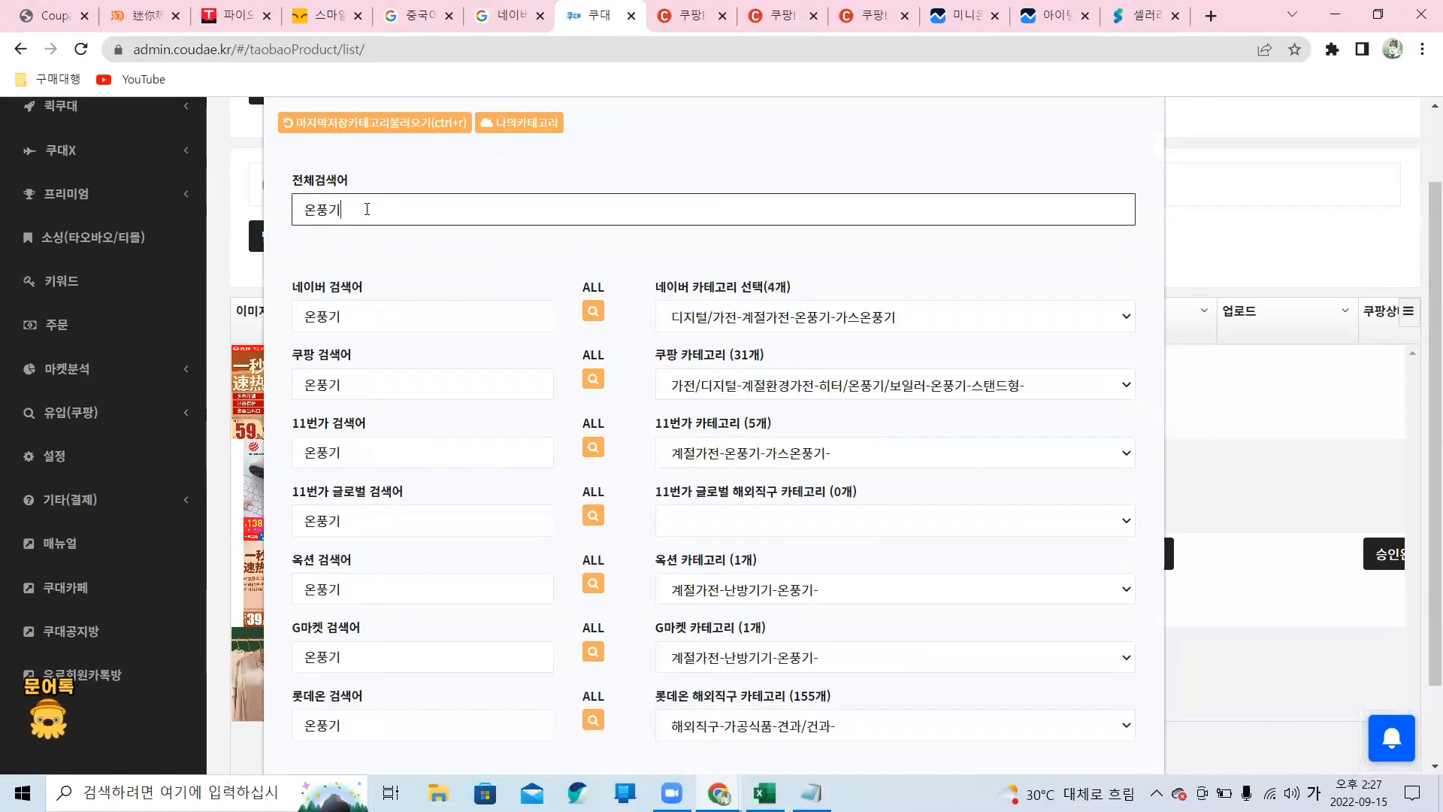
{"action": "left_click", "coordinate": [932, 386]}
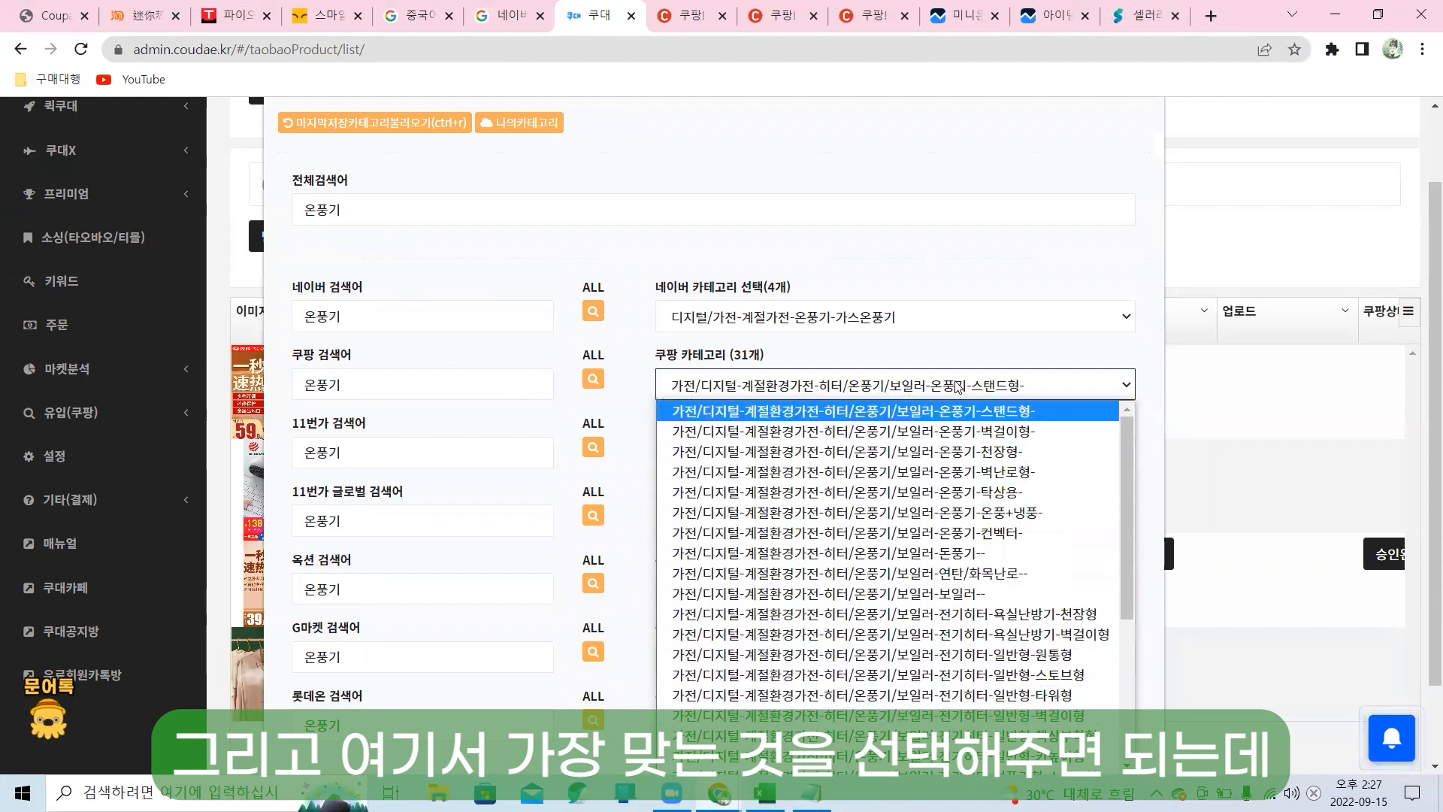
{"action": "left_click", "coordinate": [1024, 425]}
{"action": "scroll", "coordinate": [1011, 421], "scroll_direction": "down", "scroll_amount": 1}
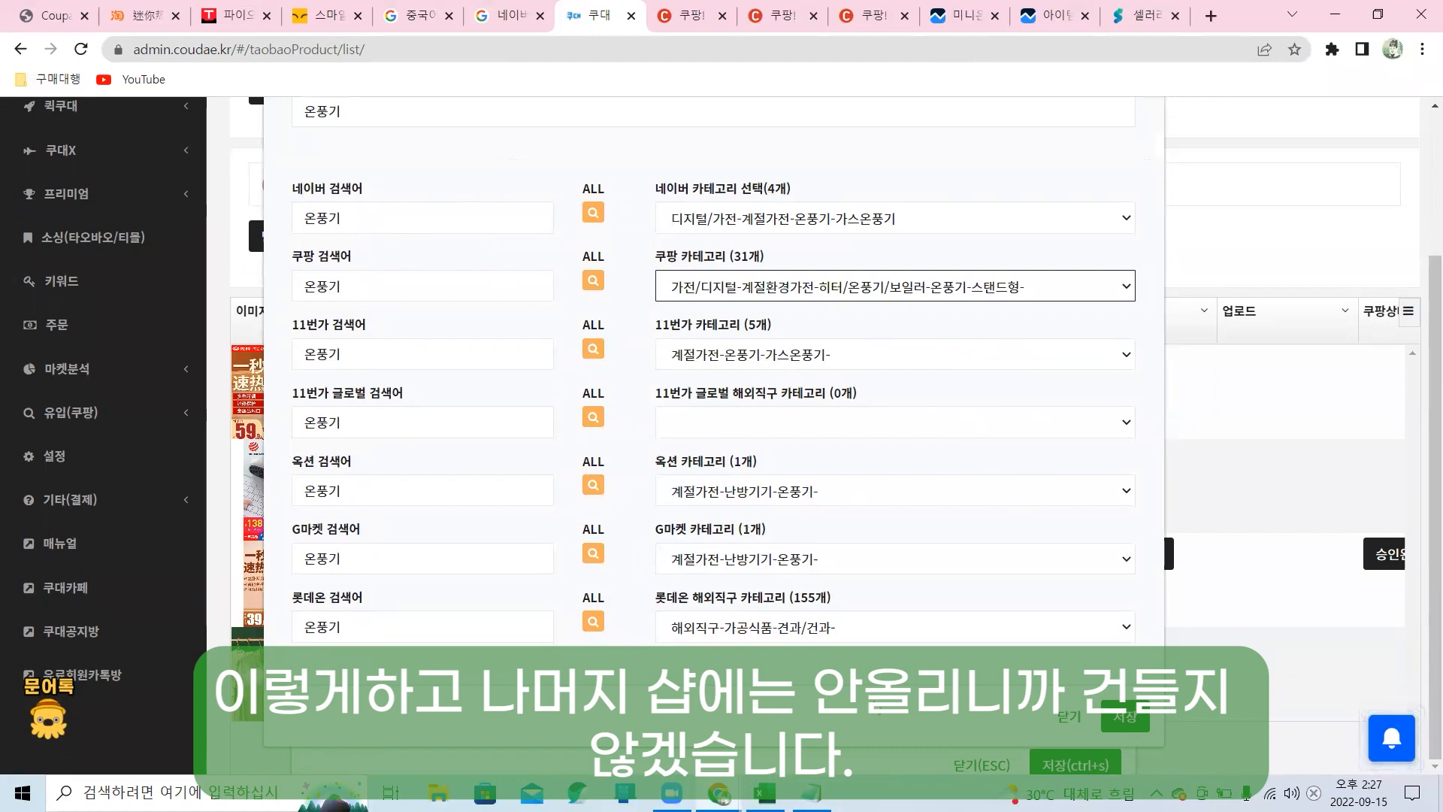
{"action": "left_click", "coordinate": [1120, 721]}
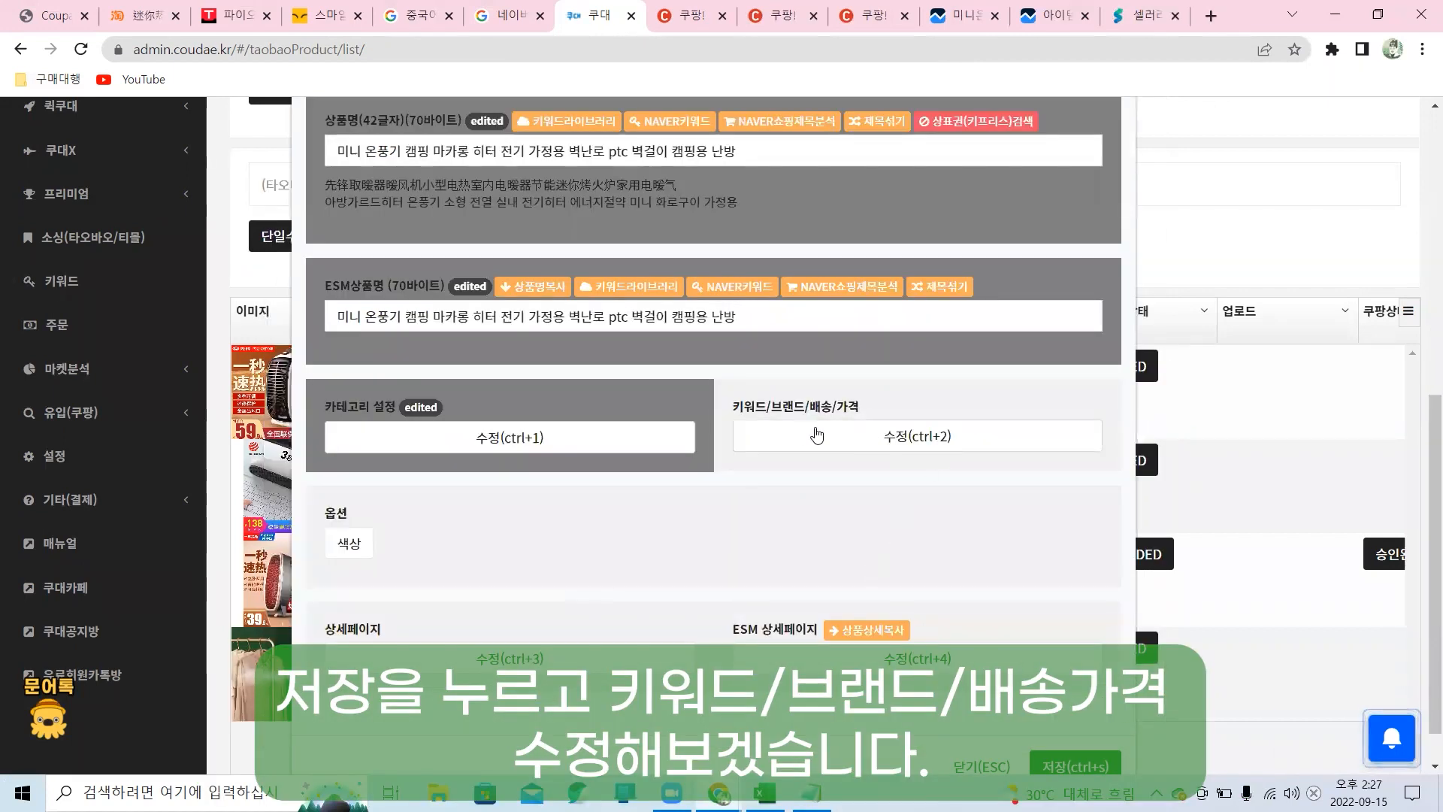
Open the product's 키워드/브랜드/배송/가격 settings, then switch to SellerLife and search for 미니 온풍기 keywords.
{"action": "left_click", "coordinate": [951, 438]}
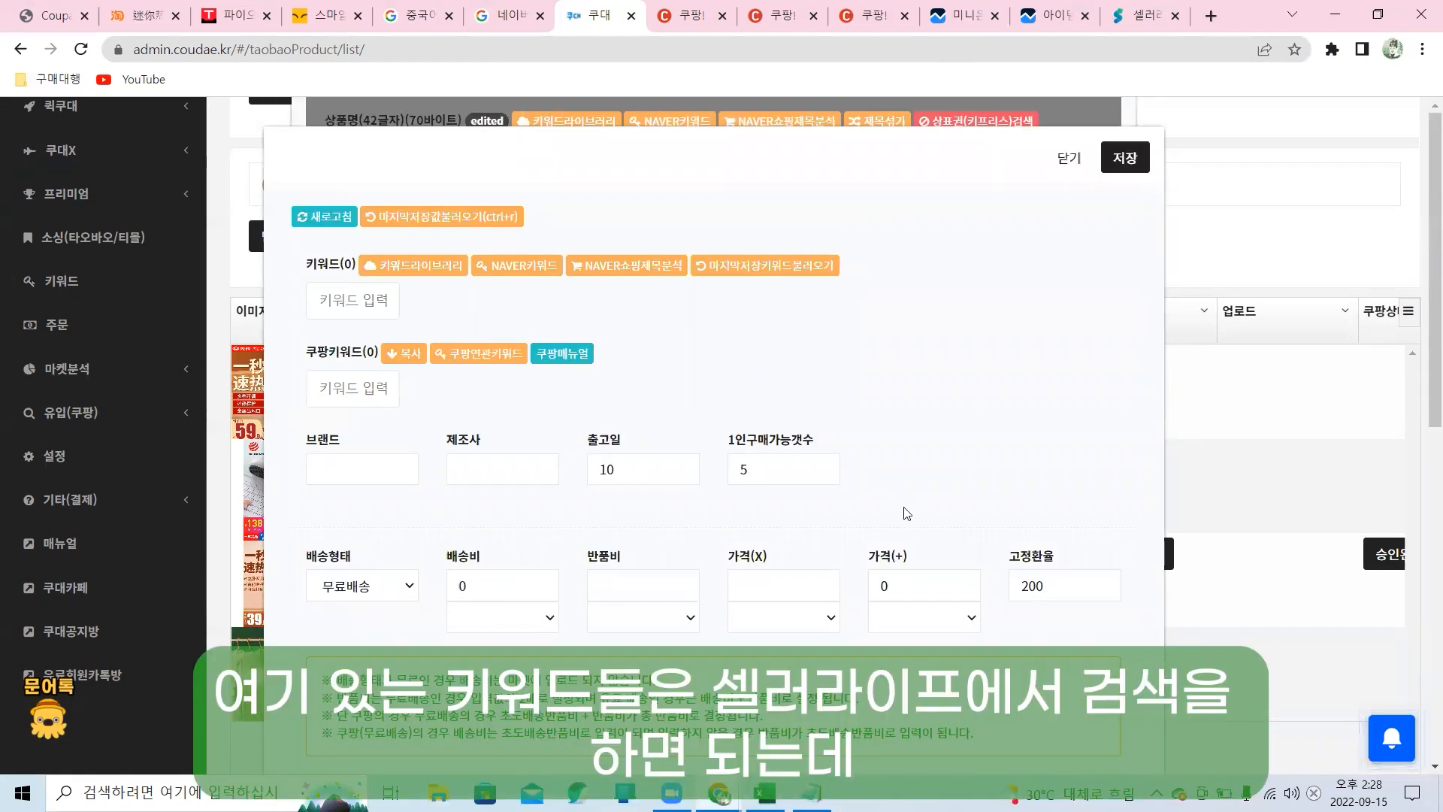
{"action": "left_click", "coordinate": [1145, 15]}
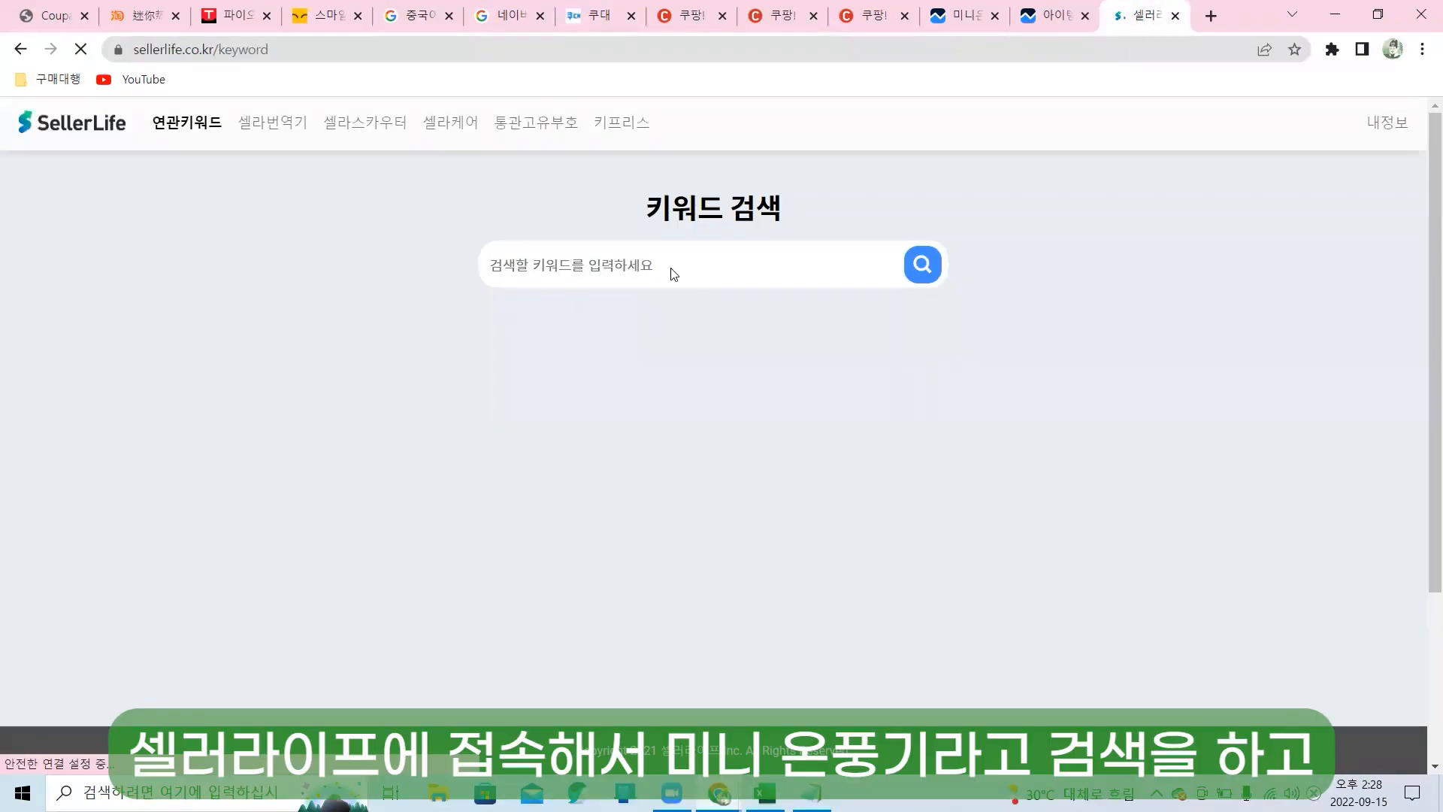
{"action": "left_click", "coordinate": [709, 271]}
{"action": "type", "text": "미니 온풍기"}
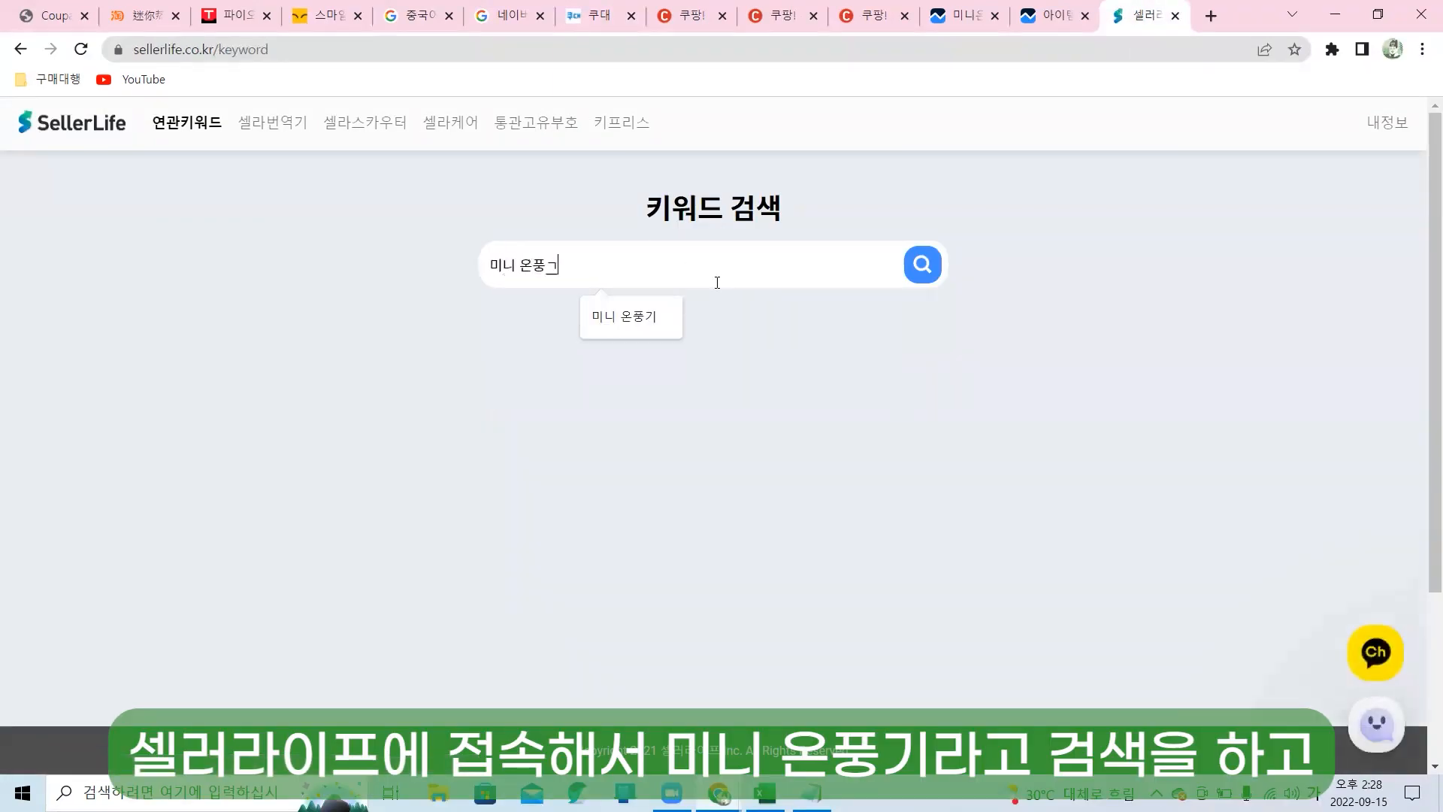
{"action": "key", "text": "Return"}
Add 쿠팡 연관키워드 and 쿠팡 검색 자동완성 terms to the keyword list, from 무소음미니온풍기 through 미니온풍기히터무소음.
{"action": "scroll", "coordinate": [1308, 333], "scroll_direction": "down", "scroll_amount": 15}
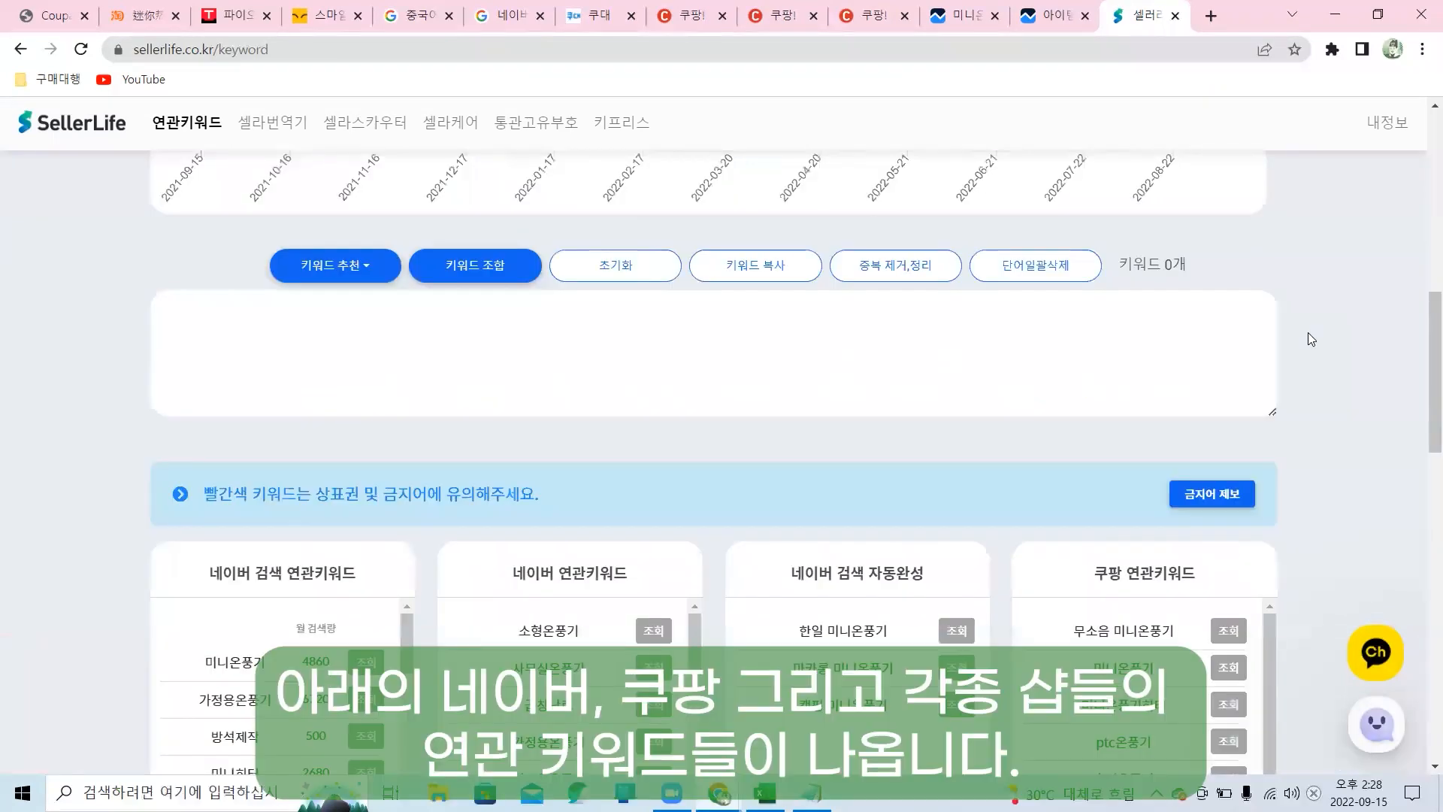
{"action": "scroll", "coordinate": [1105, 366], "scroll_direction": "down", "scroll_amount": 2}
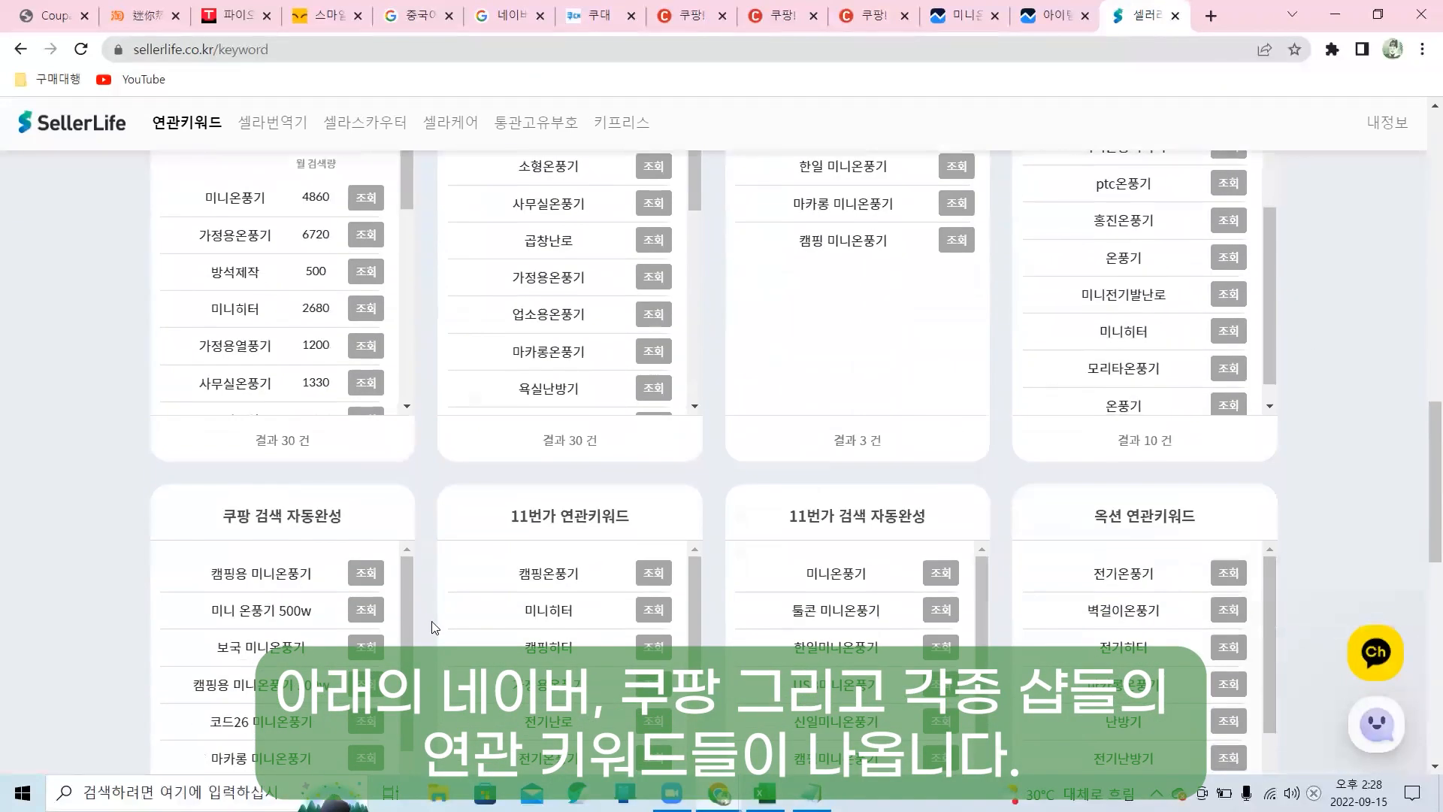
{"action": "scroll", "coordinate": [511, 615], "scroll_direction": "down", "scroll_amount": 2}
{"action": "scroll", "coordinate": [1393, 460], "scroll_direction": "down", "scroll_amount": 3}
{"action": "scroll", "coordinate": [1389, 444], "scroll_direction": "up", "scroll_amount": 4}
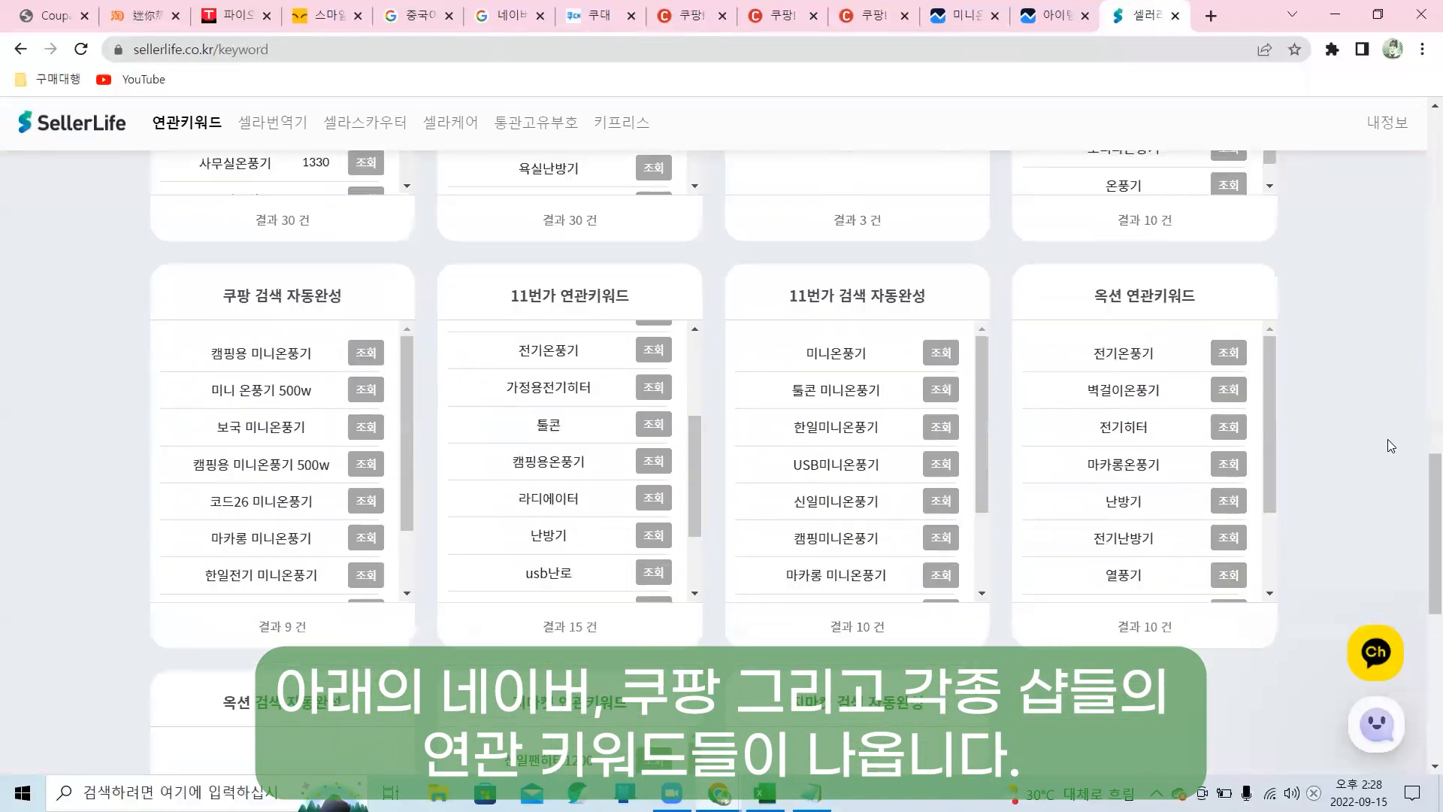
{"action": "scroll", "coordinate": [1150, 308], "scroll_direction": "up", "scroll_amount": 2}
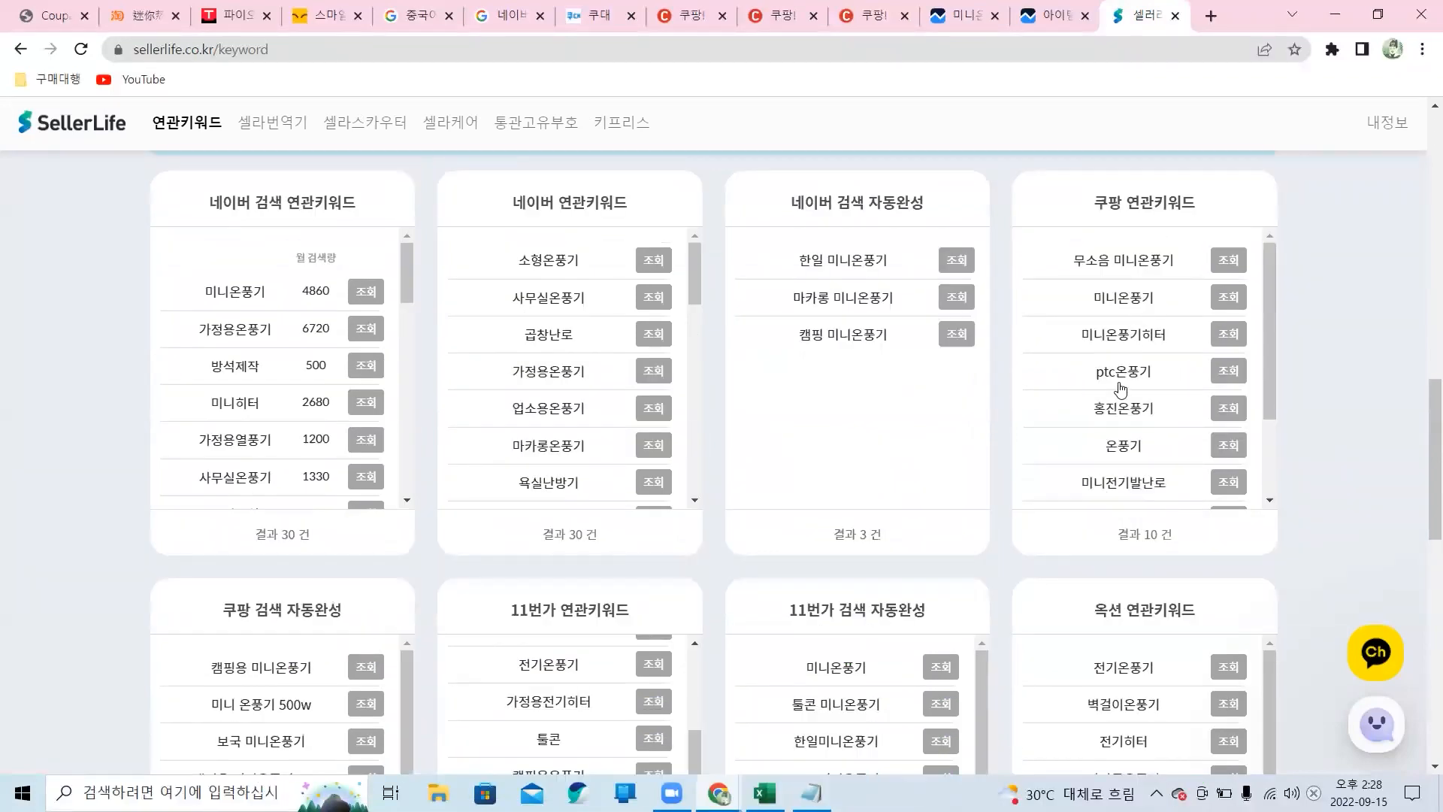
{"action": "scroll", "coordinate": [1129, 462], "scroll_direction": "down", "scroll_amount": 2}
{"action": "left_click", "coordinate": [1121, 478]}
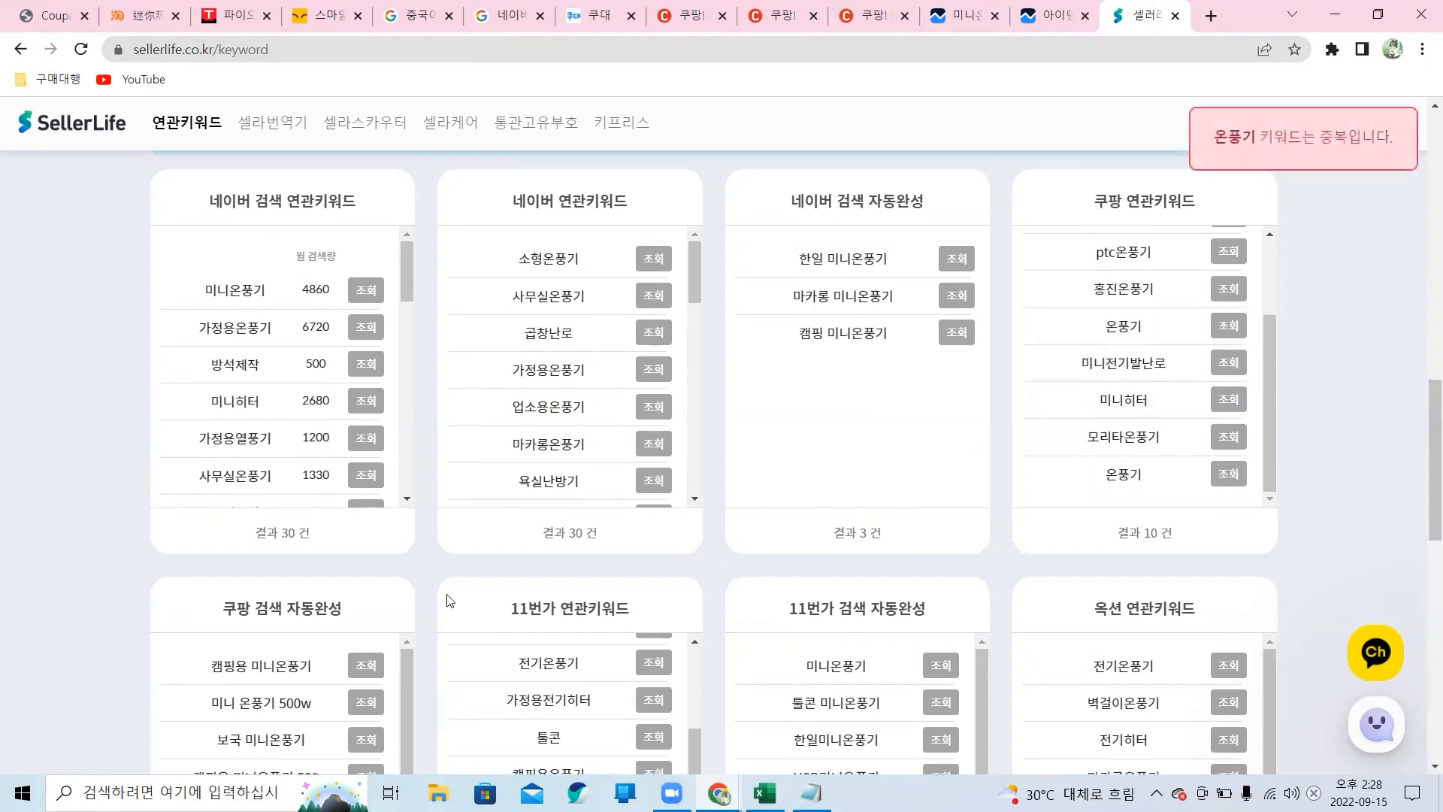
{"action": "scroll", "coordinate": [421, 571], "scroll_direction": "down", "scroll_amount": 2}
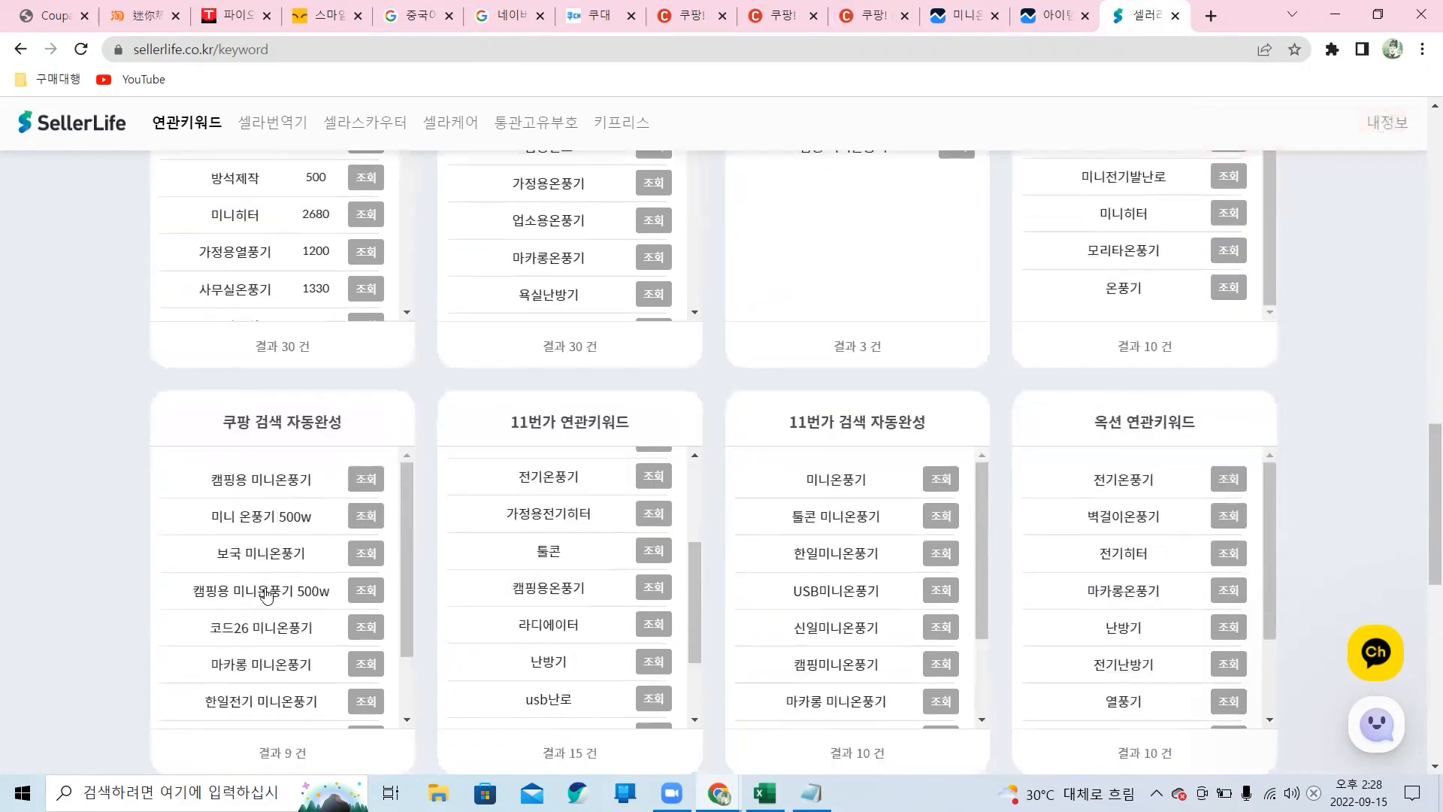
{"action": "scroll", "coordinate": [264, 707], "scroll_direction": "down", "scroll_amount": 1}
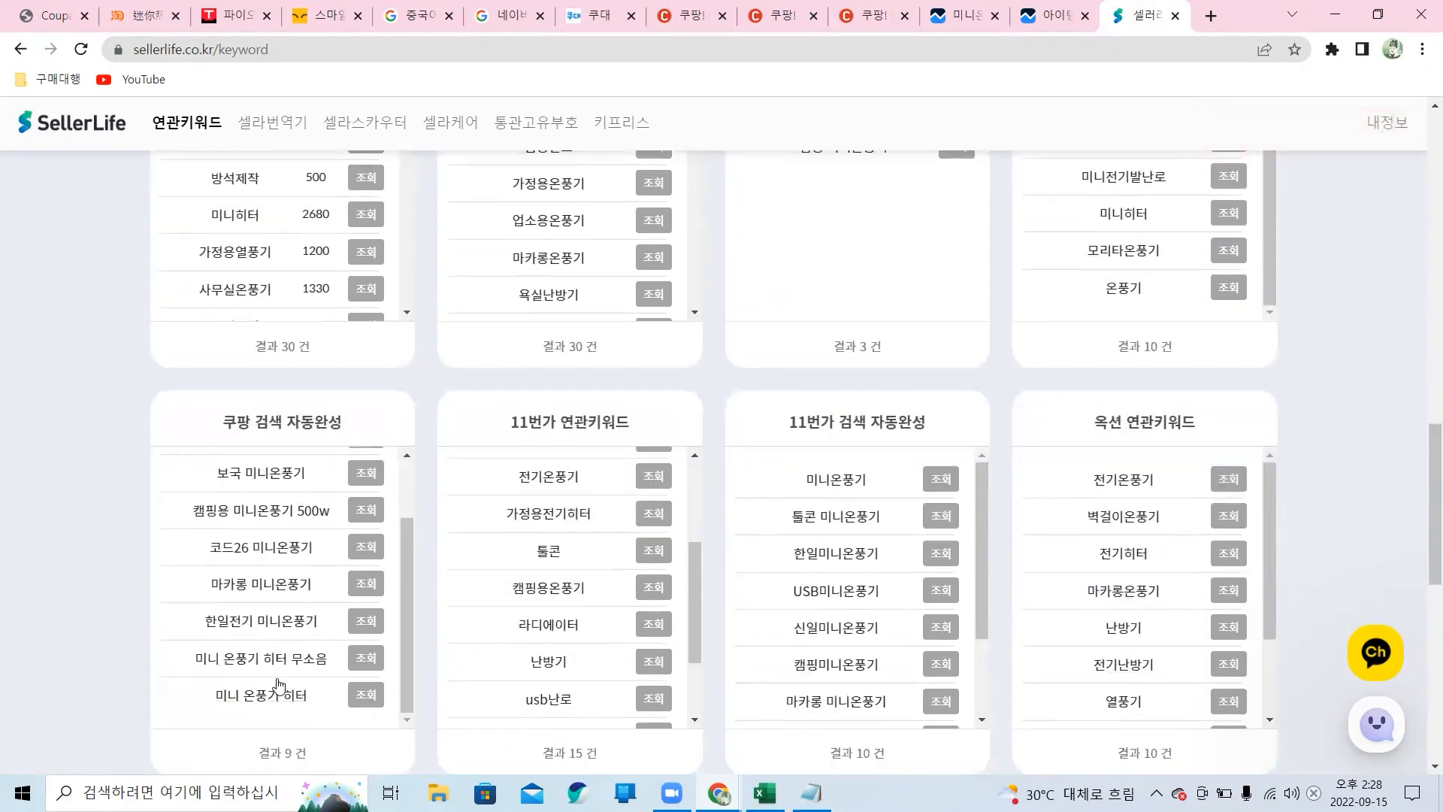
{"action": "left_click", "coordinate": [274, 701]}
{"action": "scroll", "coordinate": [1110, 325], "scroll_direction": "up", "scroll_amount": 7}
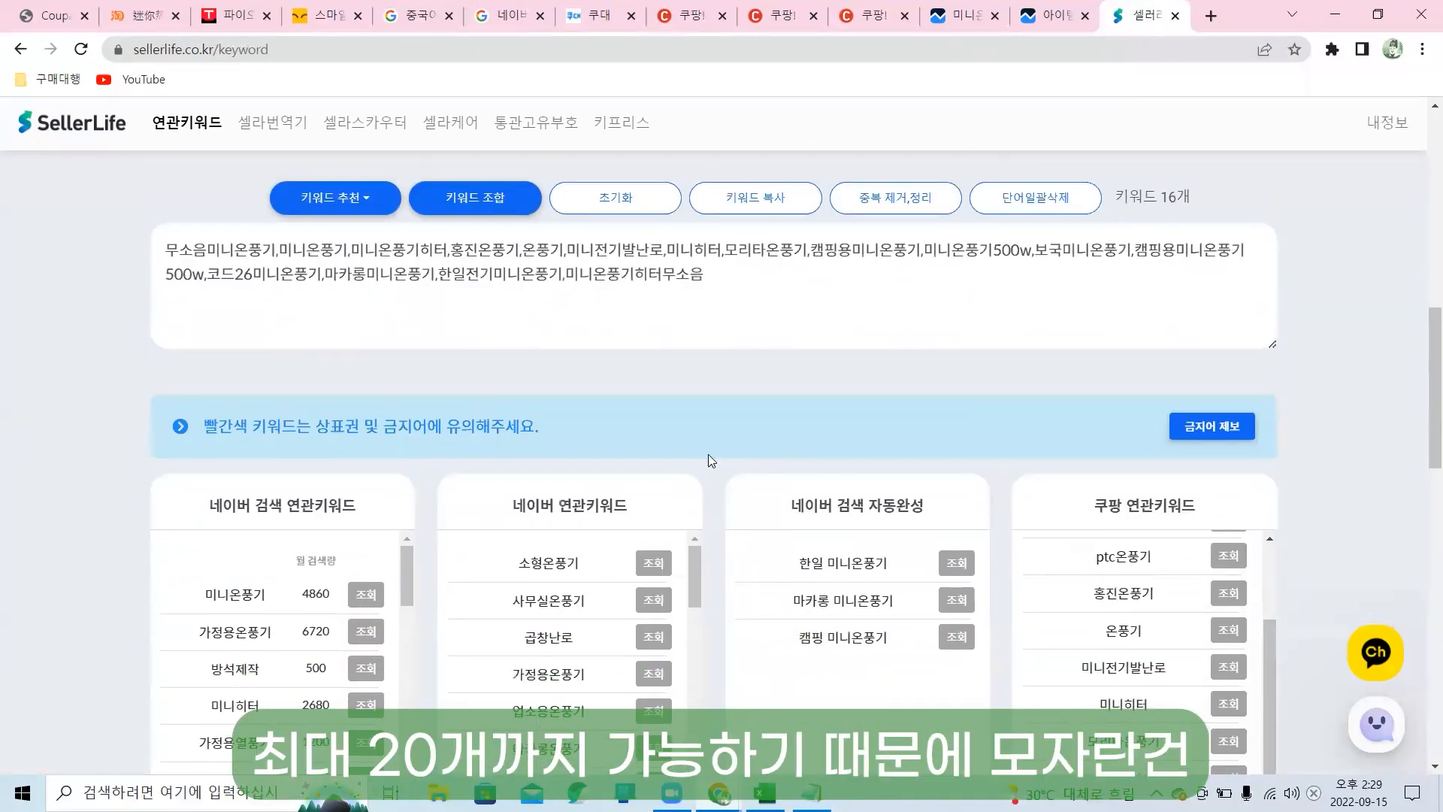
Fill the keyword list up to 20 with 가정용온풍기, 마카롱온풍기, 캠핑온풍기 and 탁상용온풍기 from 네이버 연관키워드.
{"action": "scroll", "coordinate": [1114, 275], "scroll_direction": "down", "scroll_amount": 1}
{"action": "scroll", "coordinate": [659, 460], "scroll_direction": "down", "scroll_amount": 1}
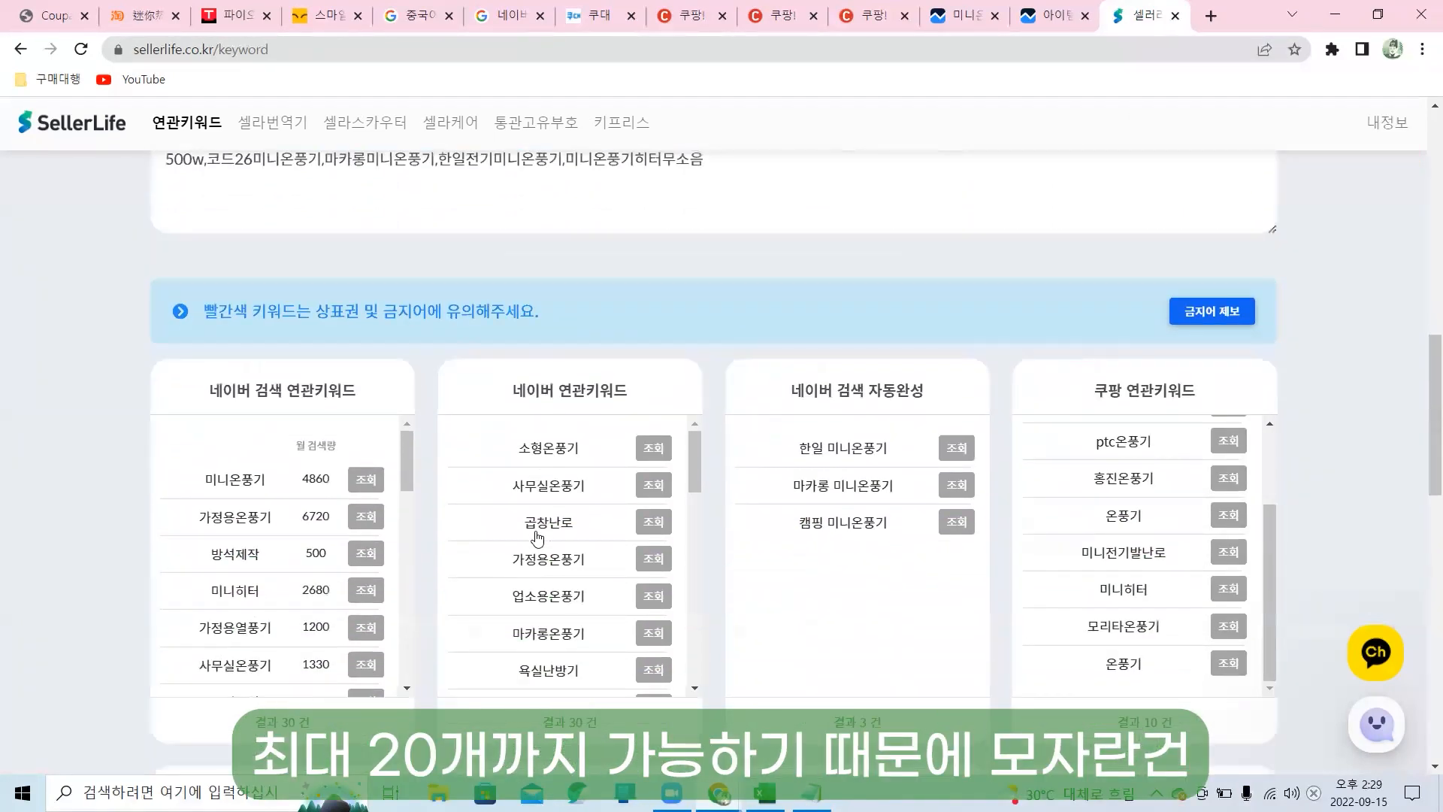
{"action": "left_click", "coordinate": [536, 564]}
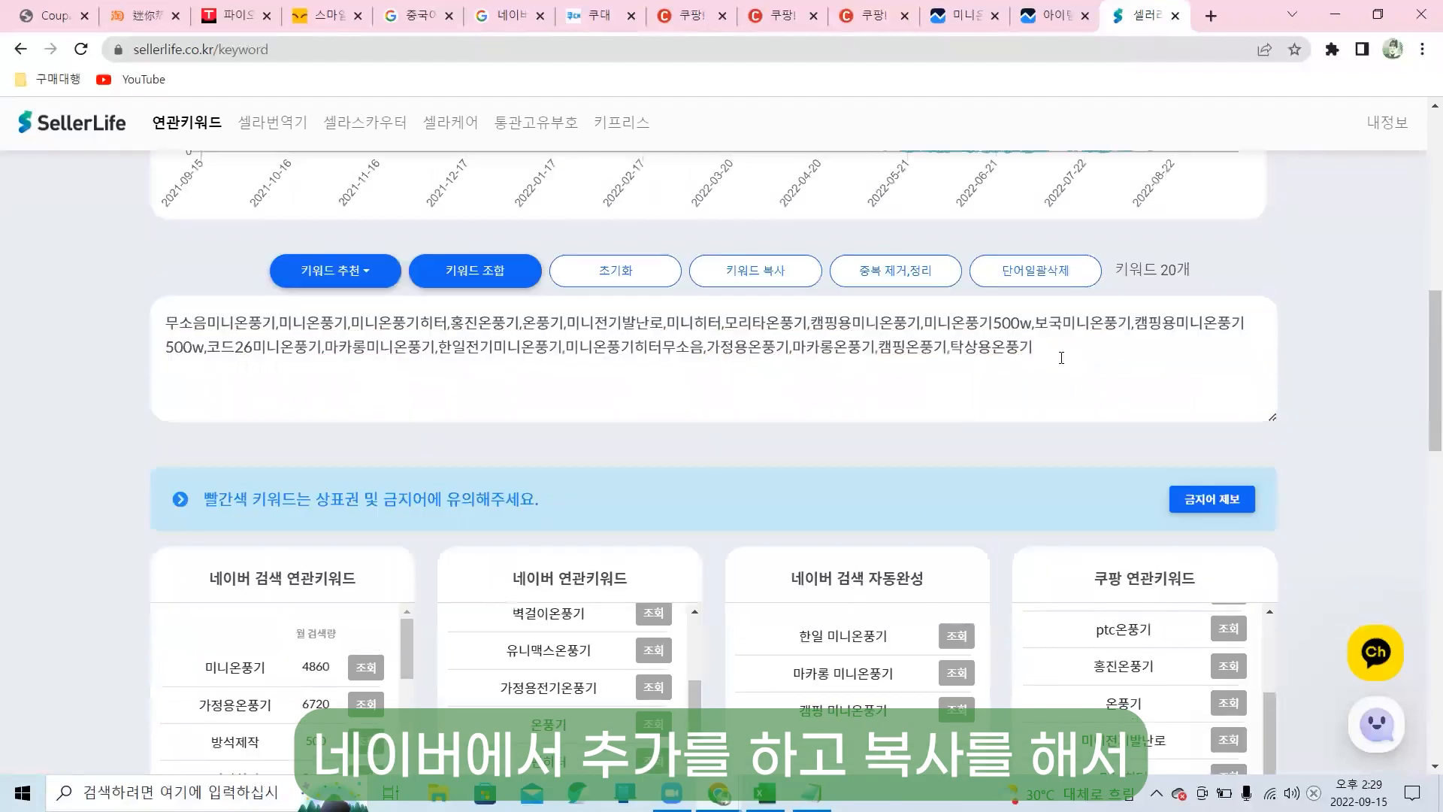
Copy the full keyword list into the product's 키워드 field in 쿠대 and duplicate it to 쿠팡키워드.
{"action": "left_click_drag", "start_coordinate": [1037, 347], "coordinate": [4, 323]}
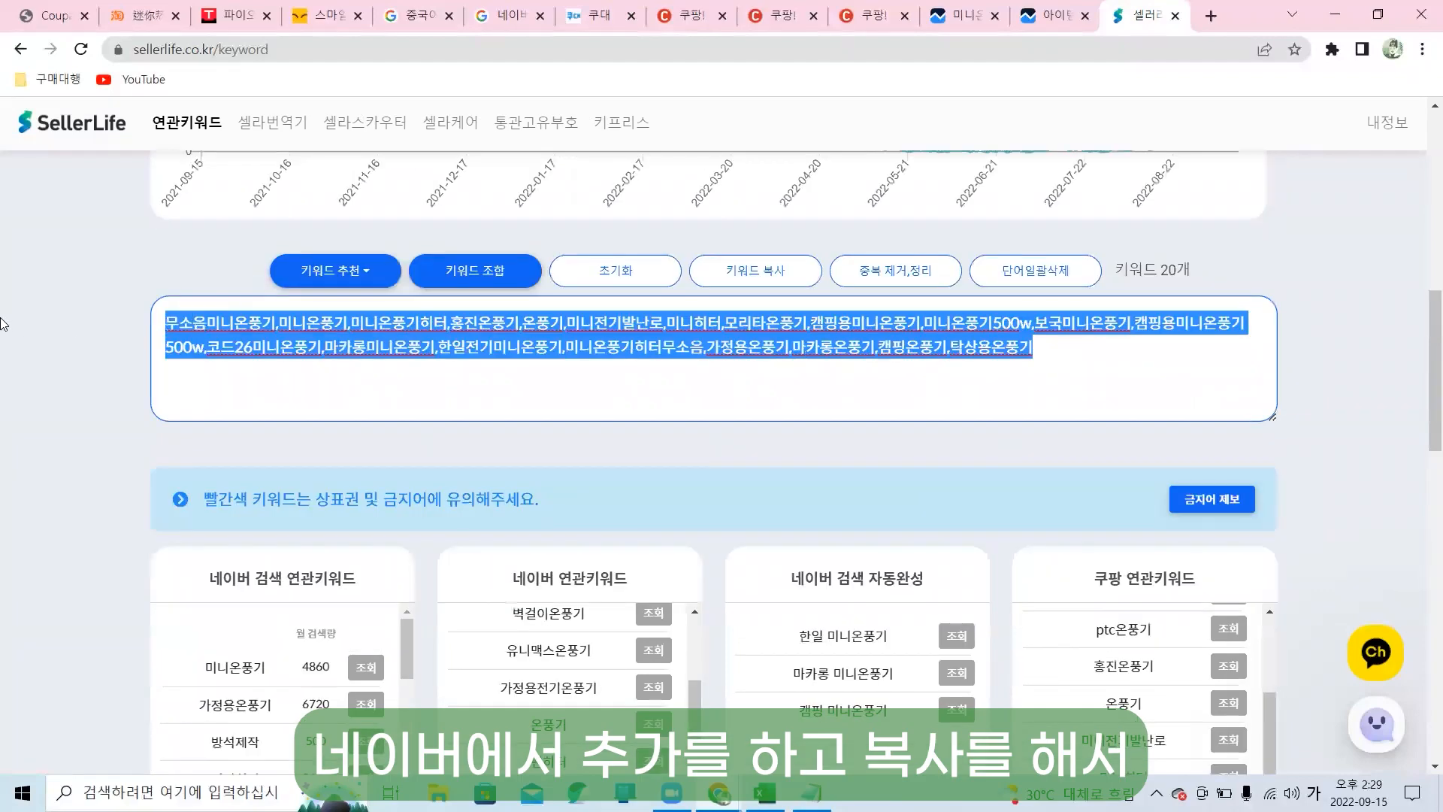
{"action": "left_click", "coordinate": [599, 16]}
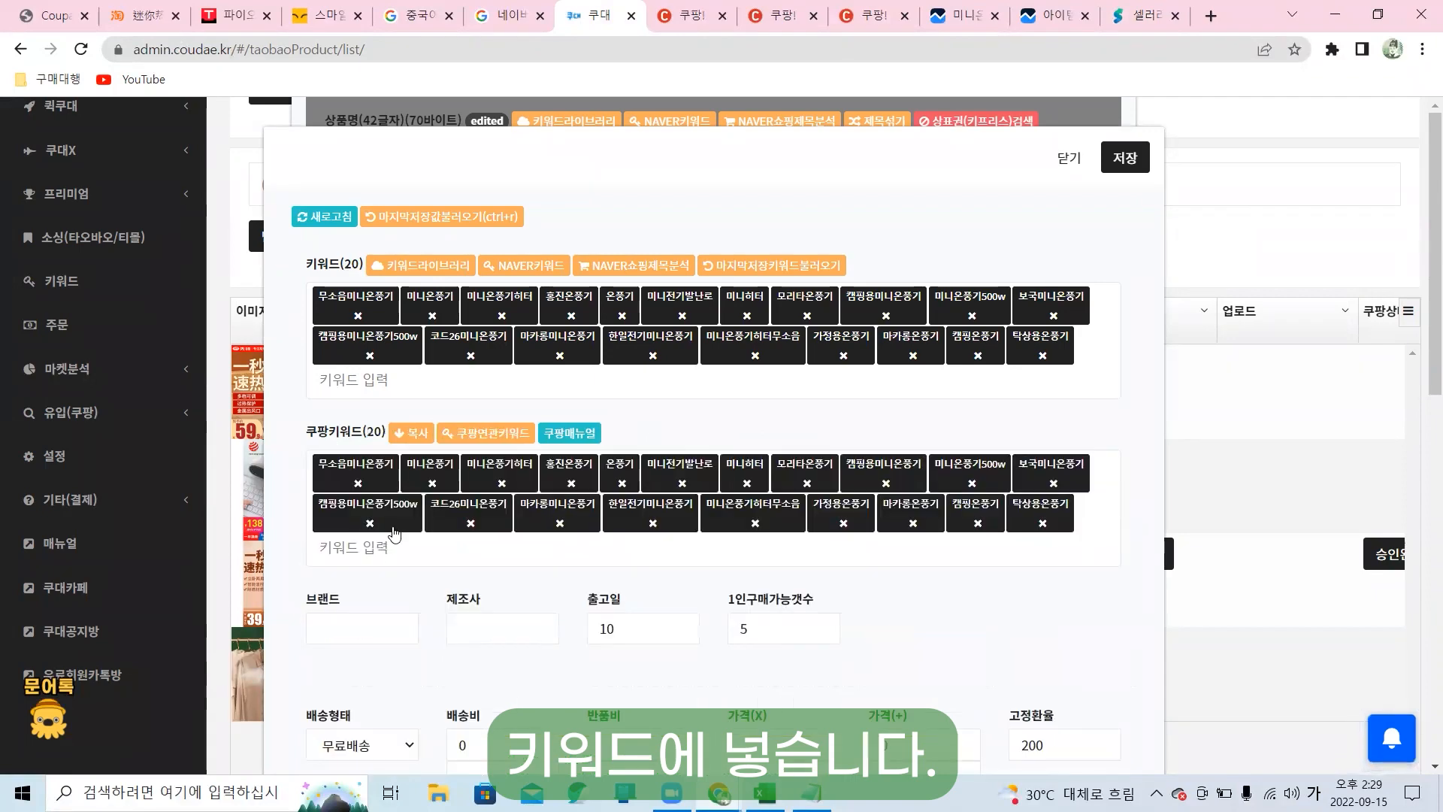
{"action": "left_click", "coordinate": [412, 434]}
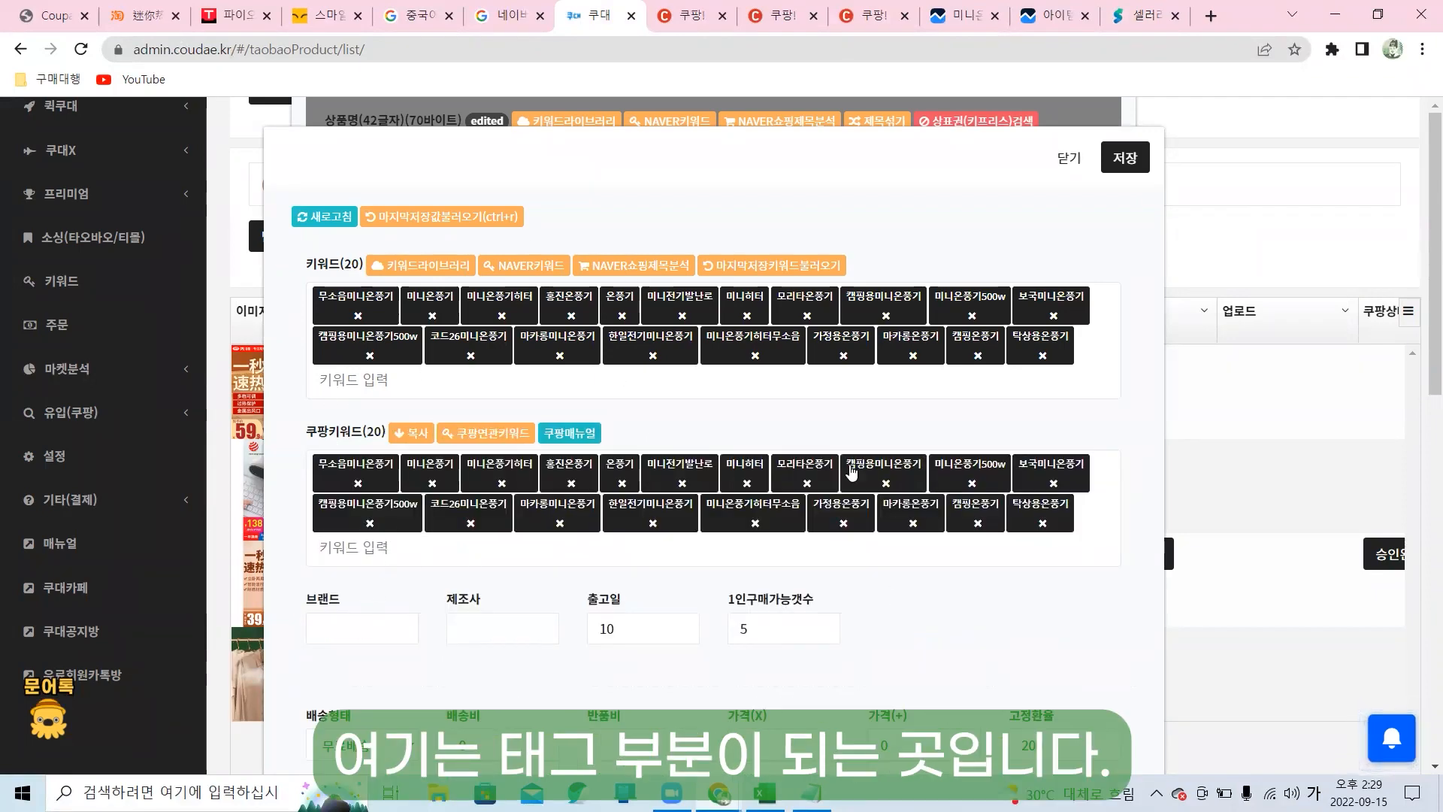
Set the product's 브랜드 to 머니캡틴 협력사 and copy the same text into 제조사.
{"action": "left_click", "coordinate": [367, 618]}
{"action": "scroll", "coordinate": [367, 618], "scroll_direction": "down", "scroll_amount": 3}
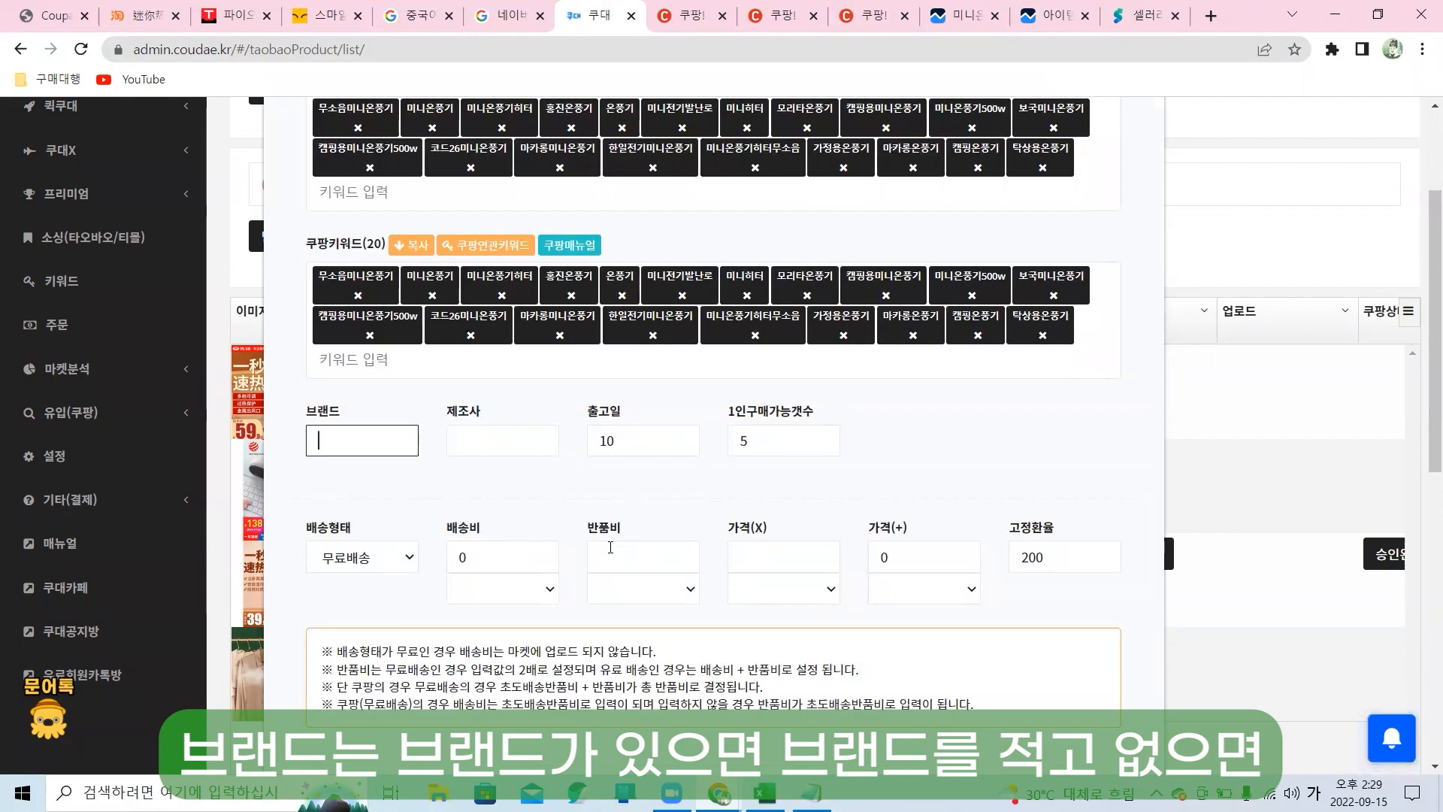
{"action": "type", "text": "머니캐"}
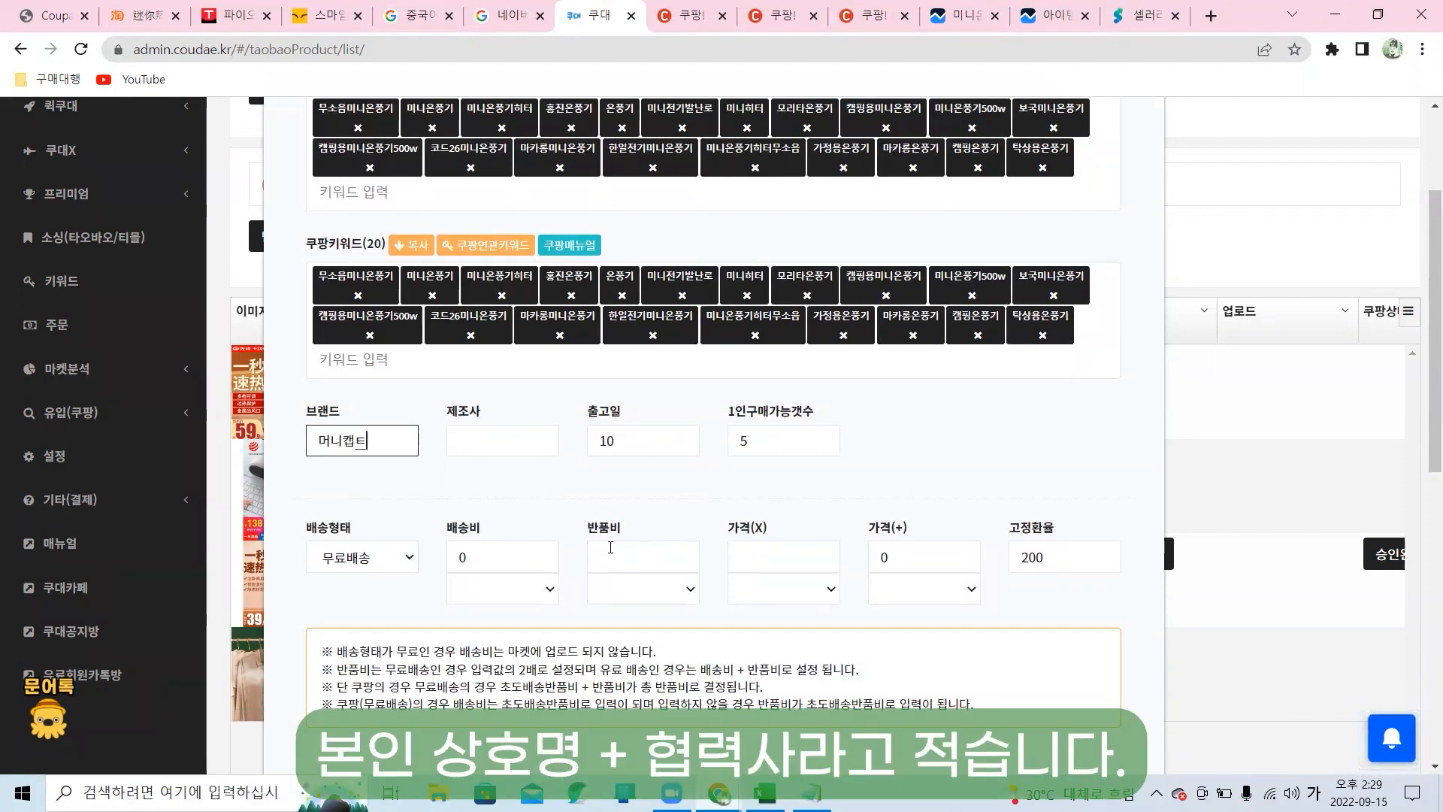
{"action": "type", "text": "틴 "}
{"action": "type", "text": "협ㄹ"}
{"action": "type", "text": "력사"}
{"action": "key", "text": "ctrl+a"}
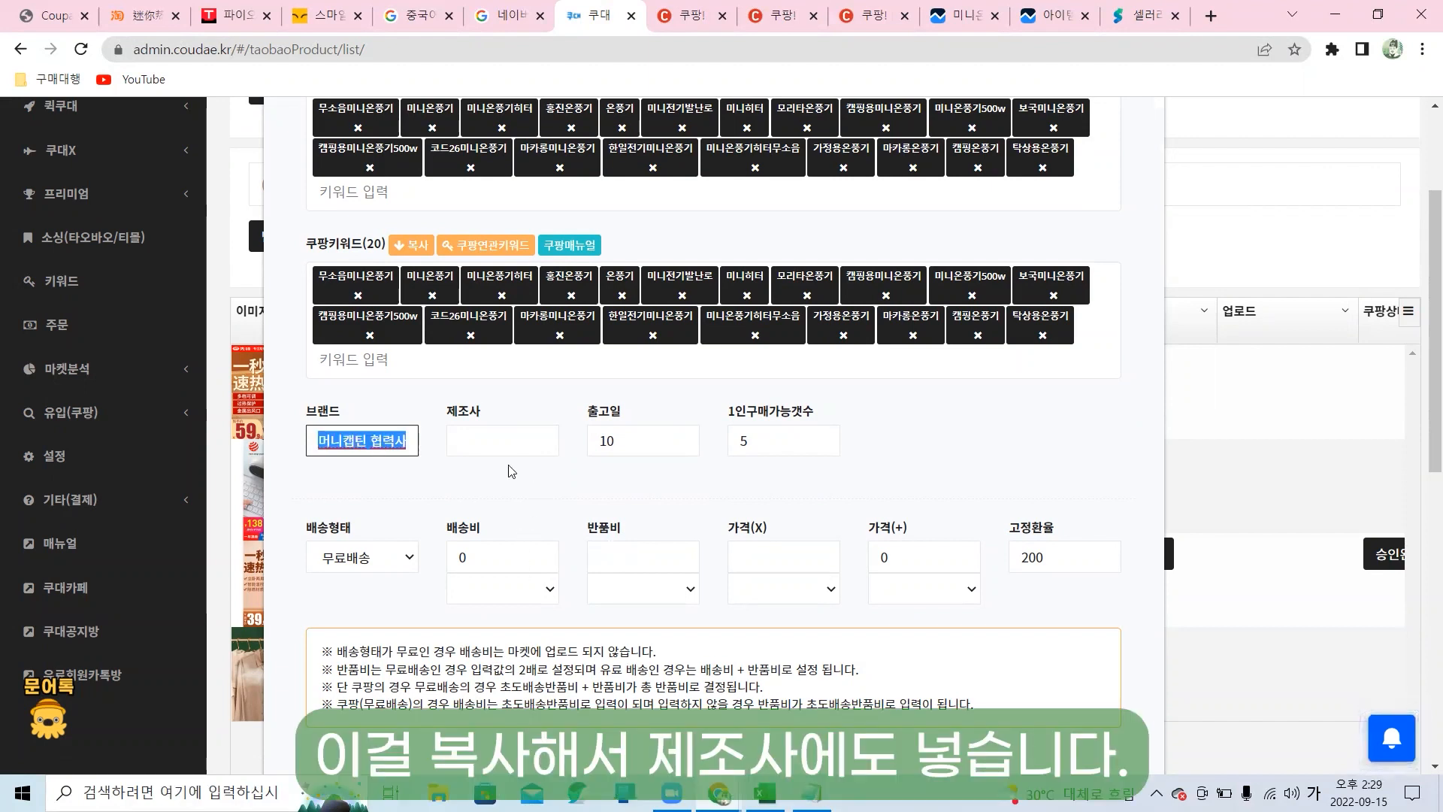
{"action": "key", "text": "ctrl+c"}
{"action": "left_click", "coordinate": [499, 440]}
{"action": "key", "text": "ctrl+v"}
Set the product's 출고일 to 8 and its 1인구매가능갯수 to 99999.
{"action": "double_click", "coordinate": [649, 450]}
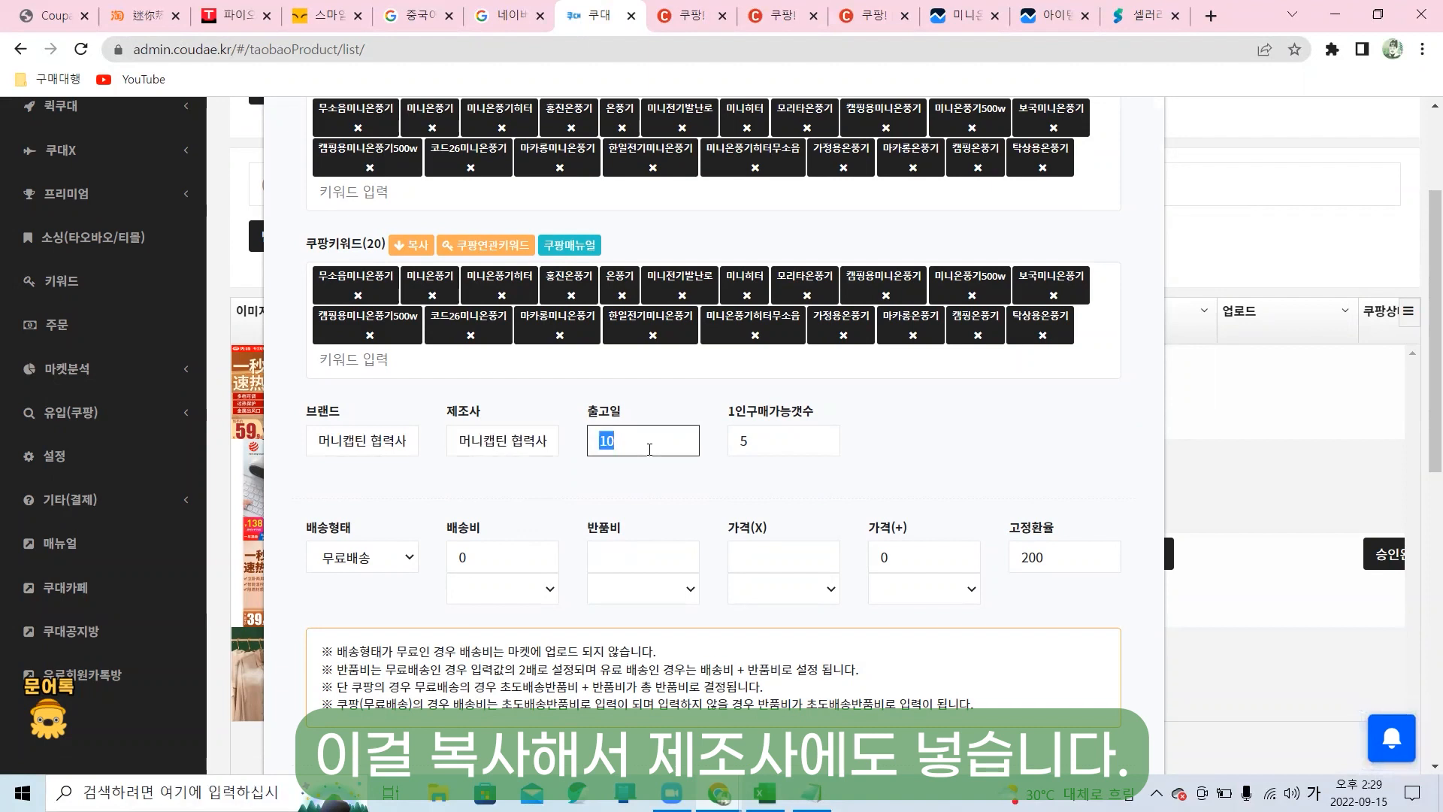
{"action": "type", "text": "8"}
{"action": "key", "text": "Tab"}
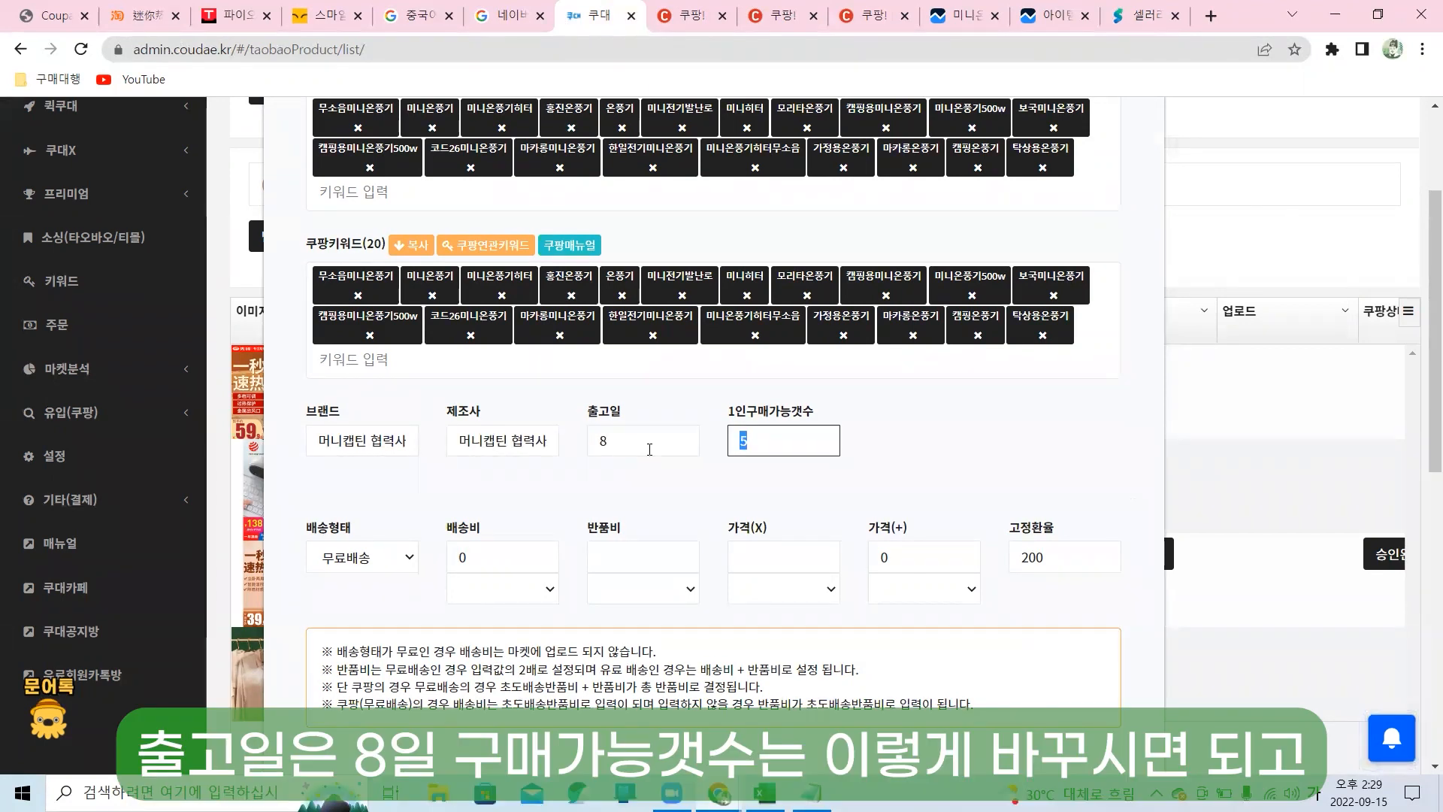
{"action": "type", "text": "99999"}
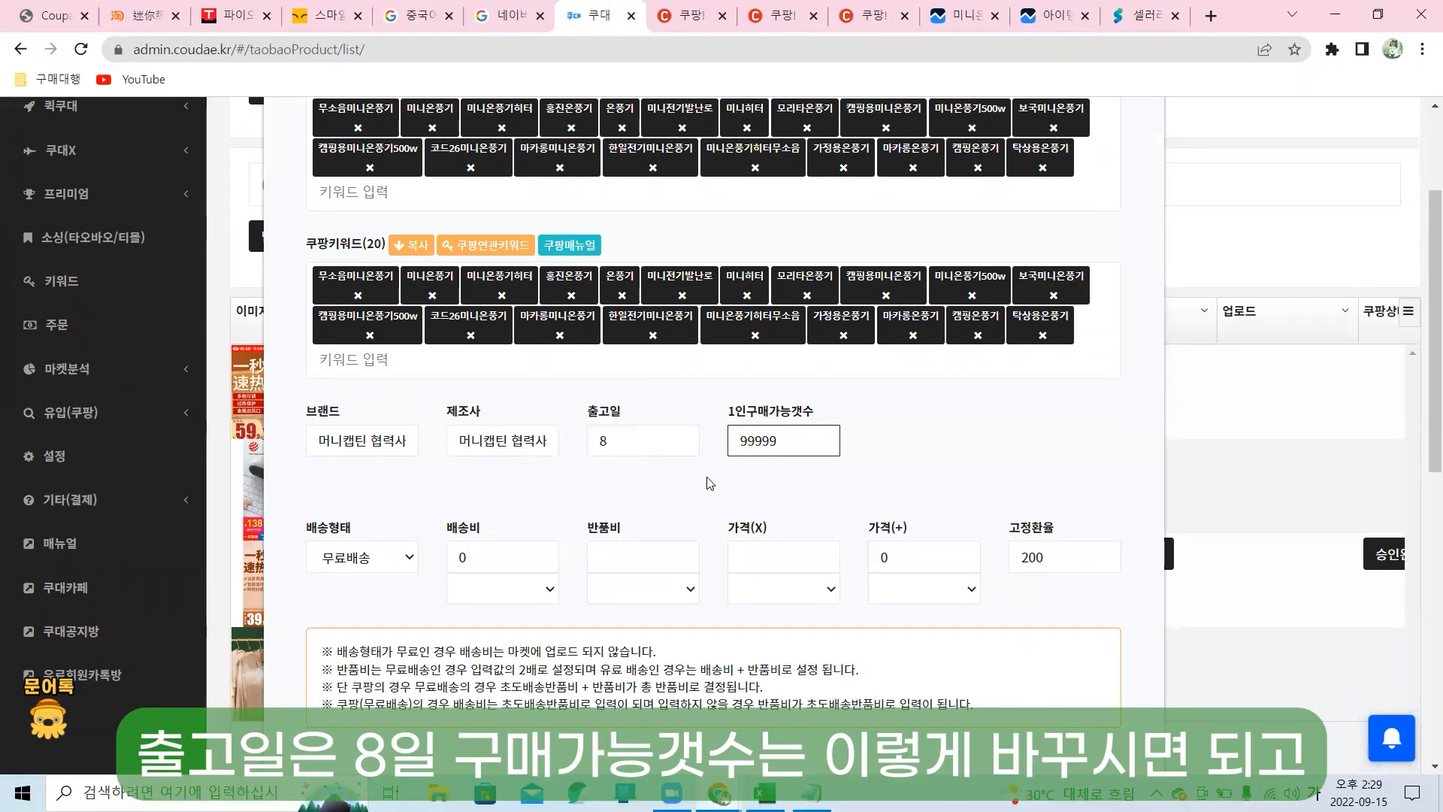
{"action": "left_click", "coordinate": [708, 482]}
{"action": "scroll", "coordinate": [616, 500], "scroll_direction": "down", "scroll_amount": 1}
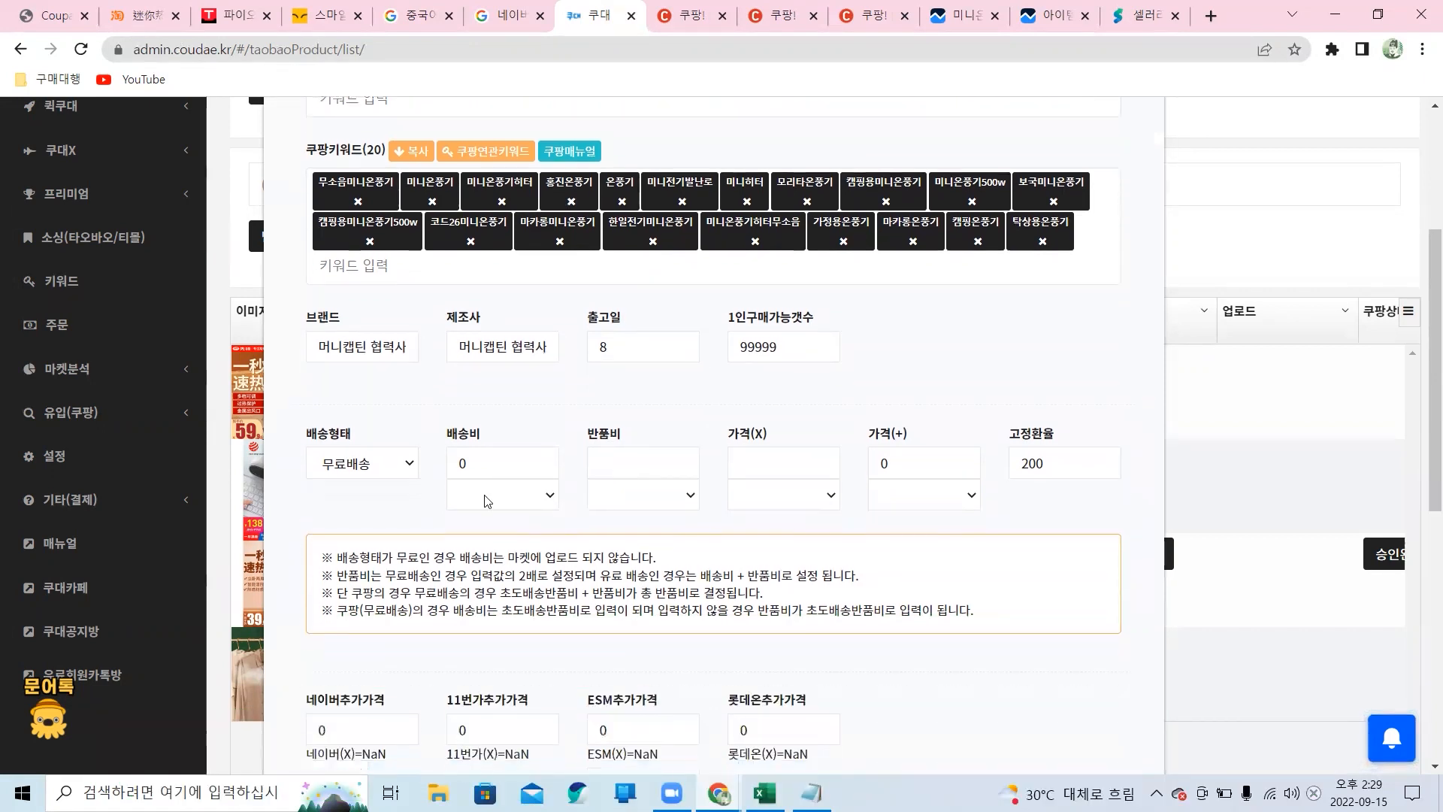
Switch to the heater's Tmall page and look up its net weight in the product parameters.
{"action": "left_click", "coordinate": [233, 15]}
{"action": "scroll", "coordinate": [915, 366], "scroll_direction": "down", "scroll_amount": 1}
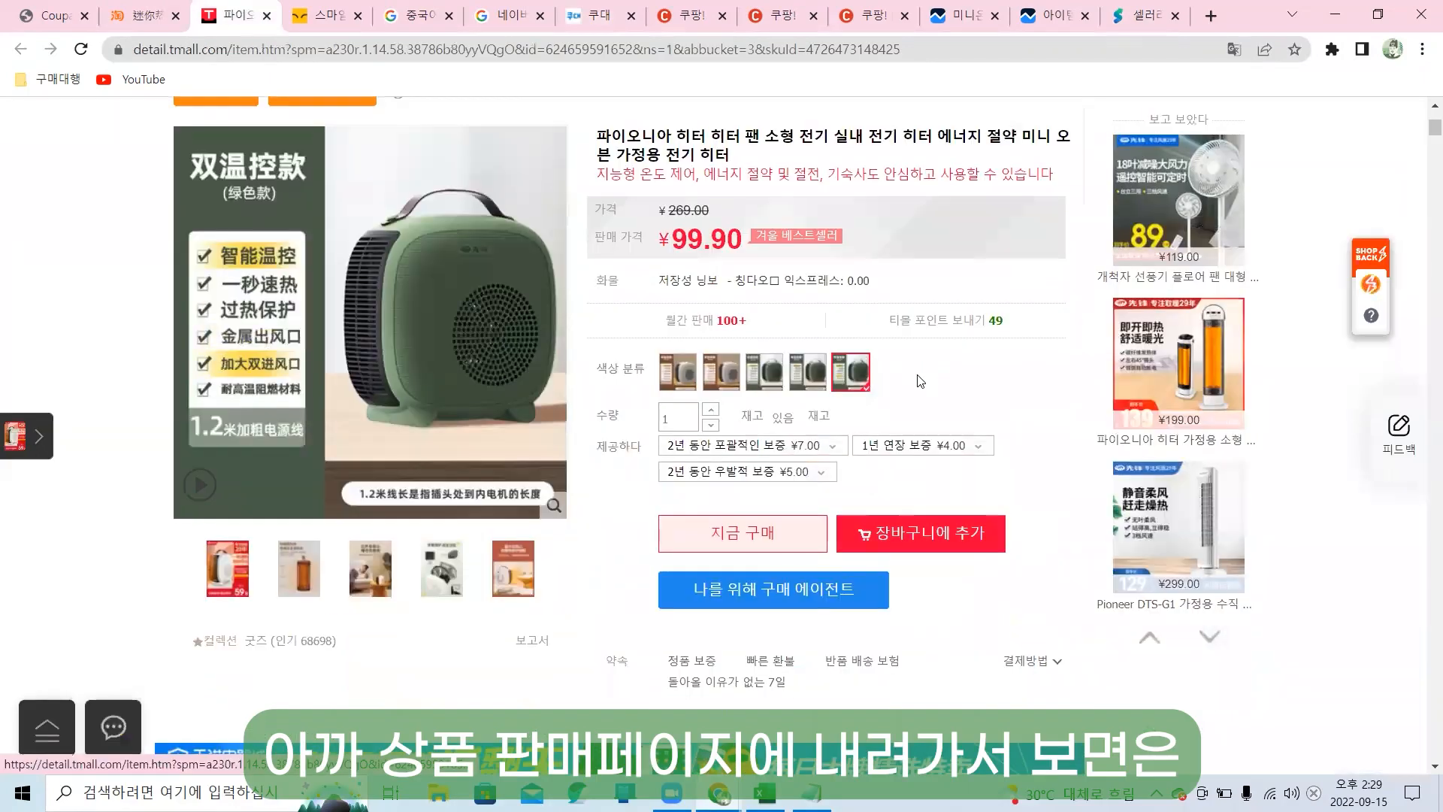
{"action": "scroll", "coordinate": [921, 372], "scroll_direction": "down", "scroll_amount": 1}
{"action": "left_click", "coordinate": [922, 353]}
{"action": "scroll", "coordinate": [920, 363], "scroll_direction": "down", "scroll_amount": 10}
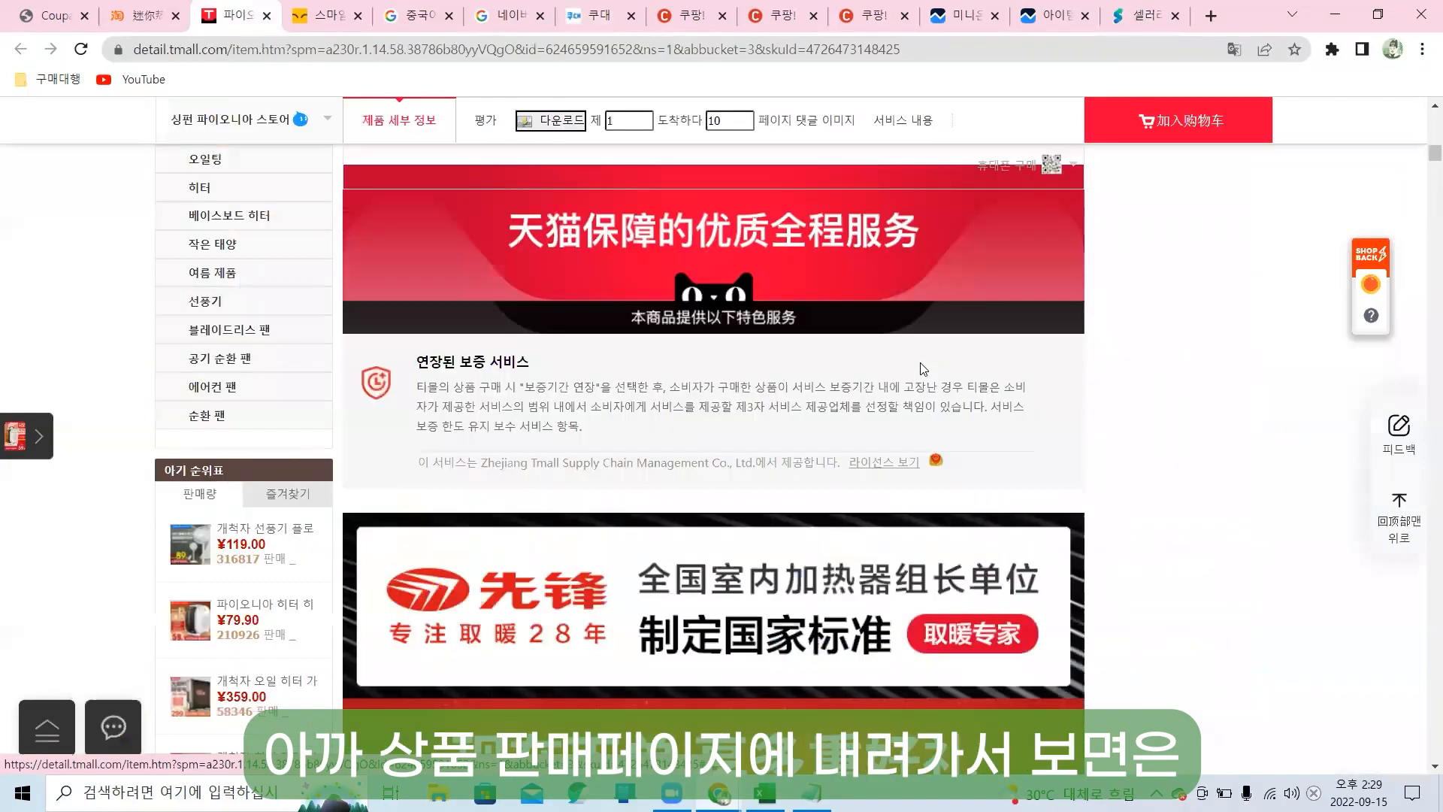
{"action": "scroll", "coordinate": [920, 363], "scroll_direction": "down", "scroll_amount": 1}
{"action": "scroll", "coordinate": [925, 385], "scroll_direction": "up", "scroll_amount": 6}
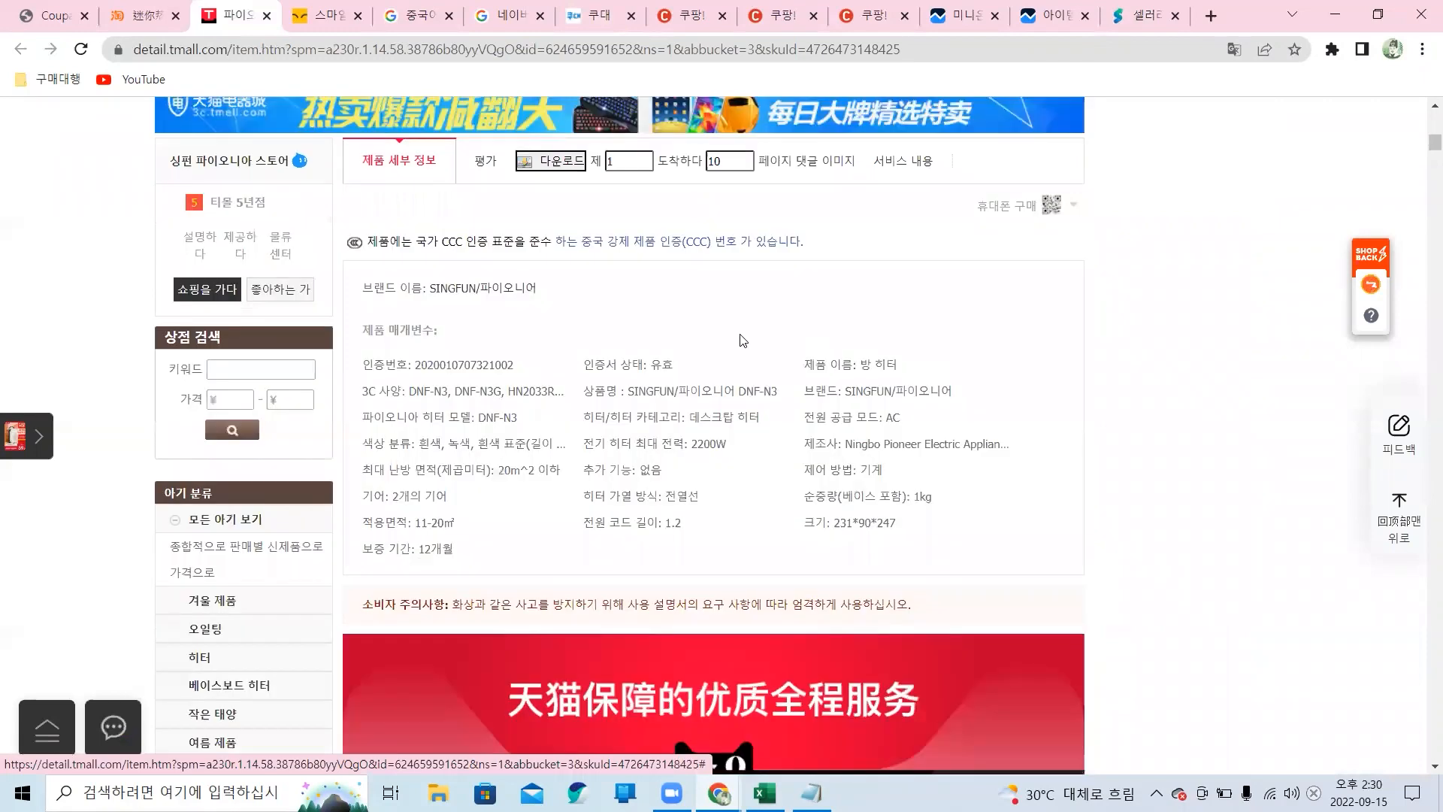
{"action": "triple_click", "coordinate": [823, 501]}
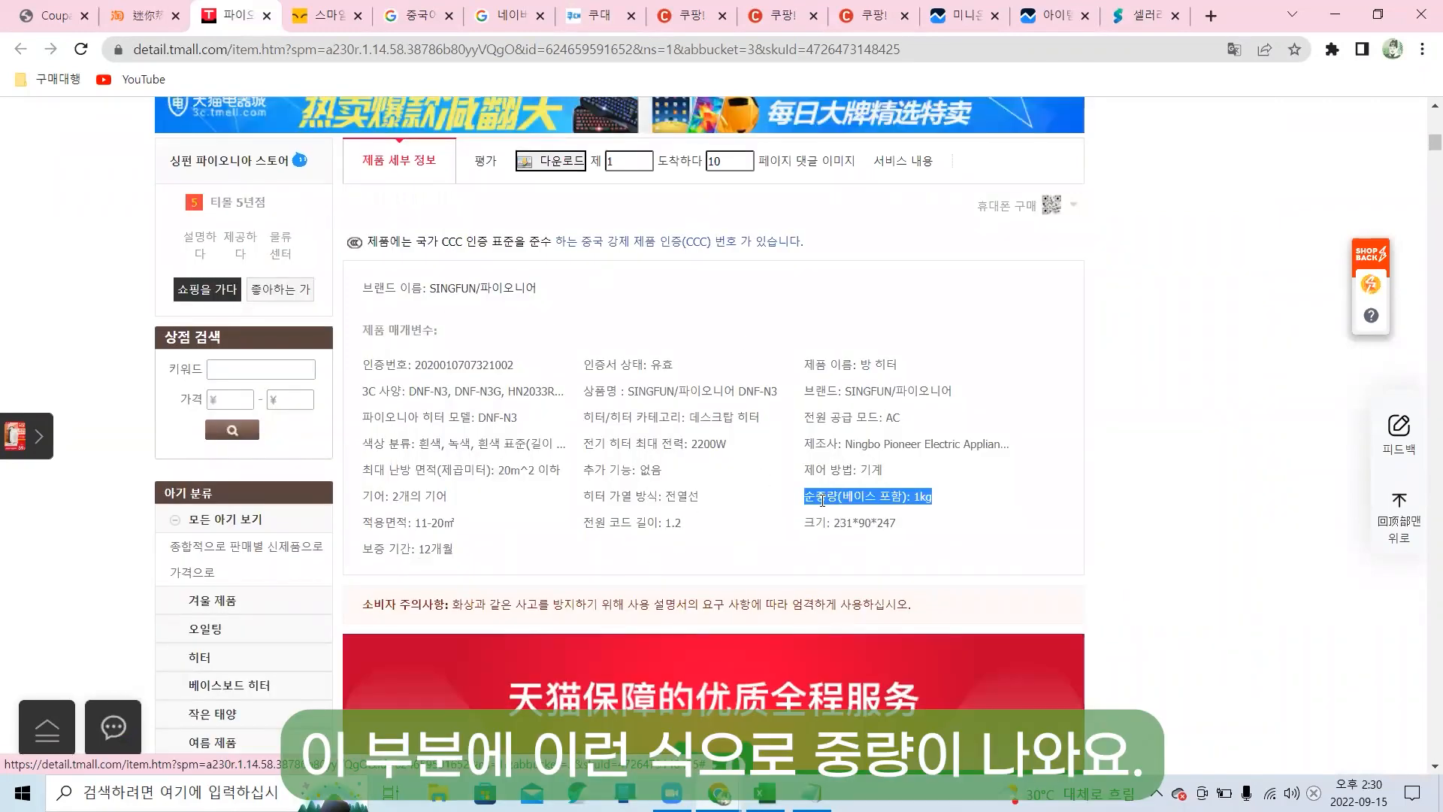
{"action": "left_click", "coordinate": [857, 494]}
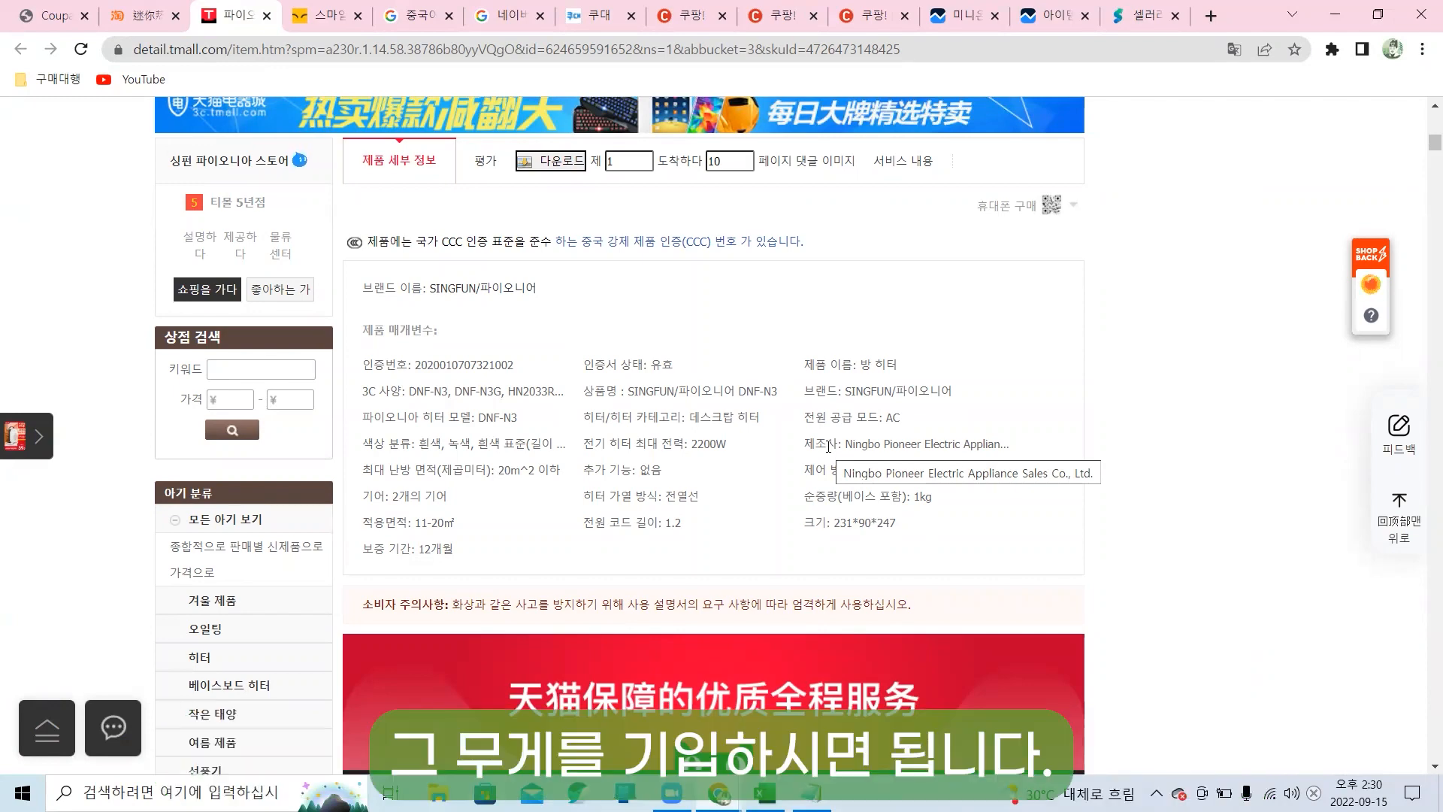
Switch to the 스마일직구 overseas shipping rate table and look up the 다이아 rates for 1 kg and 3 kg.
{"action": "key", "text": "ctrl+Tab"}
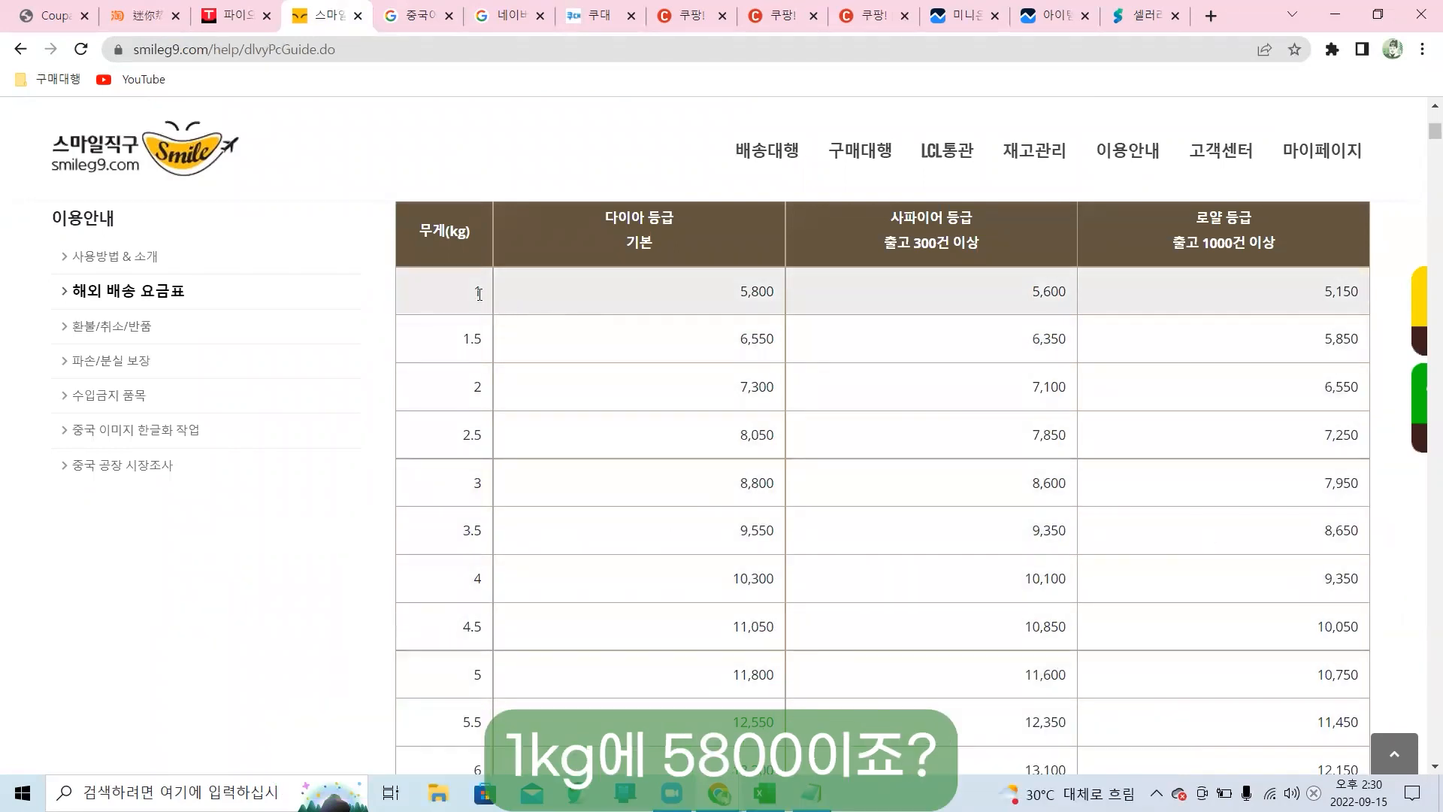
{"action": "double_click", "coordinate": [737, 296]}
{"action": "left_click", "coordinate": [707, 296]}
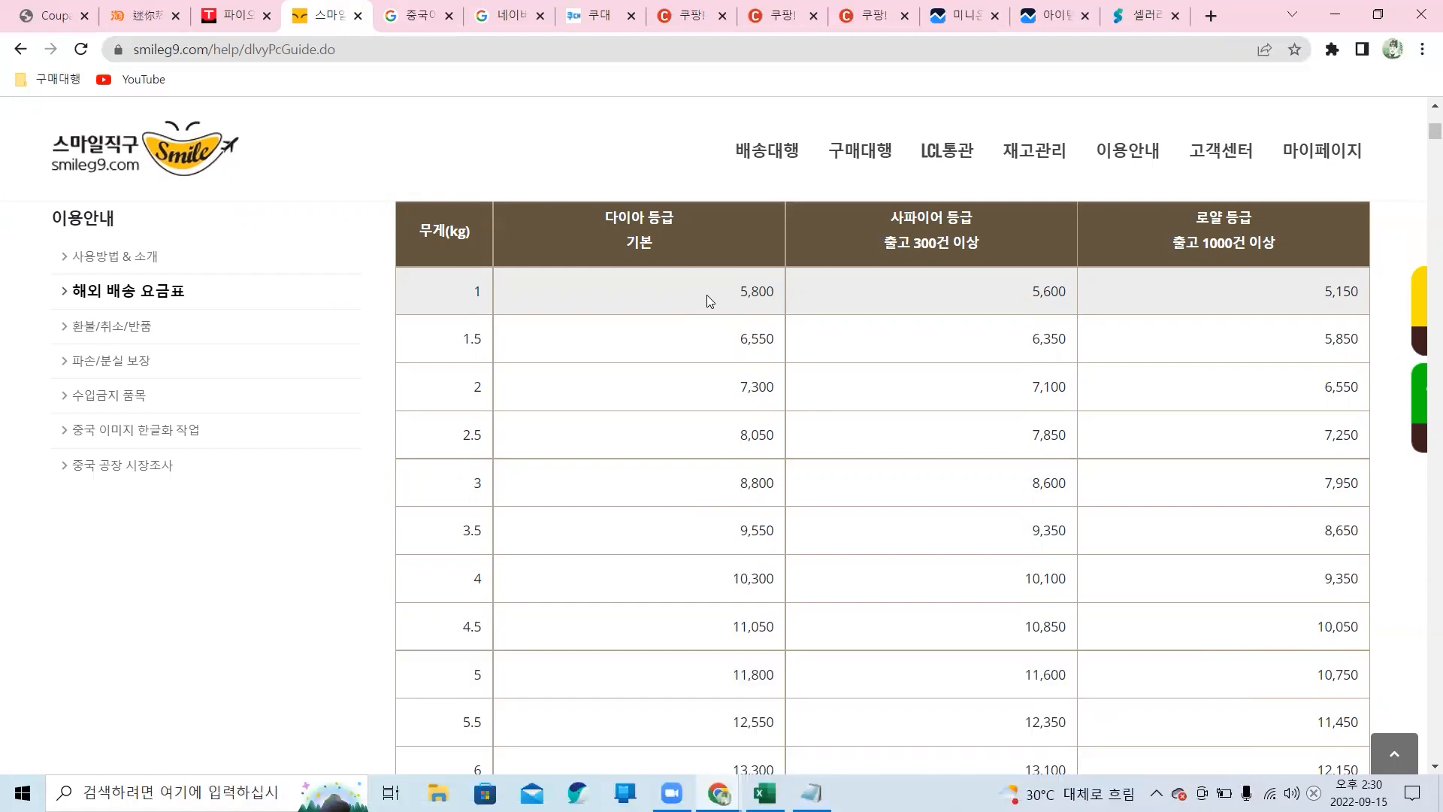
{"action": "double_click", "coordinate": [765, 490]}
{"action": "left_click", "coordinate": [713, 505]}
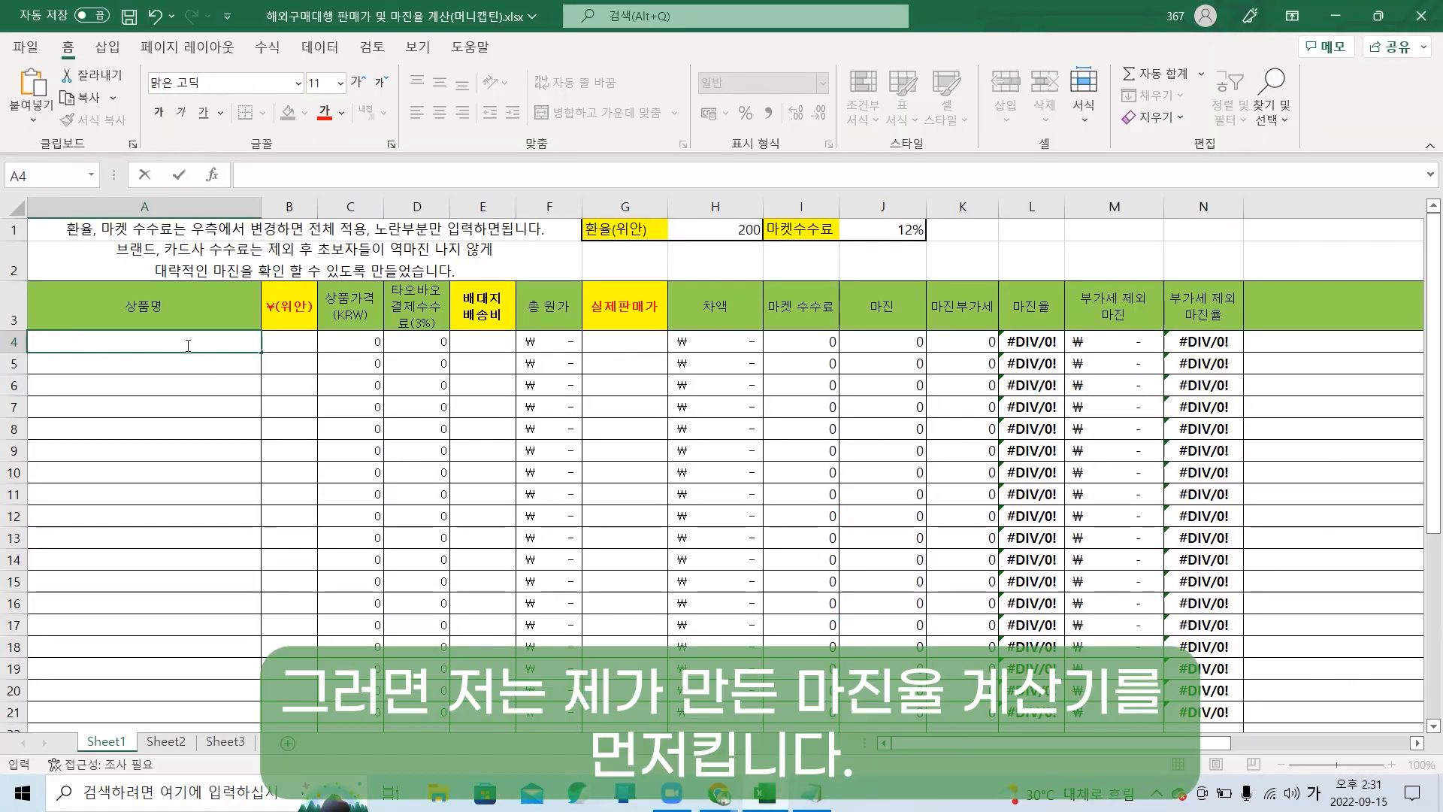
In row 4 of the Excel margin calculator, enter 미니 온풍기 as 상품명 and the Tmall option's price, 99.9, as ¥(위안).
{"action": "type", "text": "미니 온풍기"}
{"action": "key", "text": "Tab"}
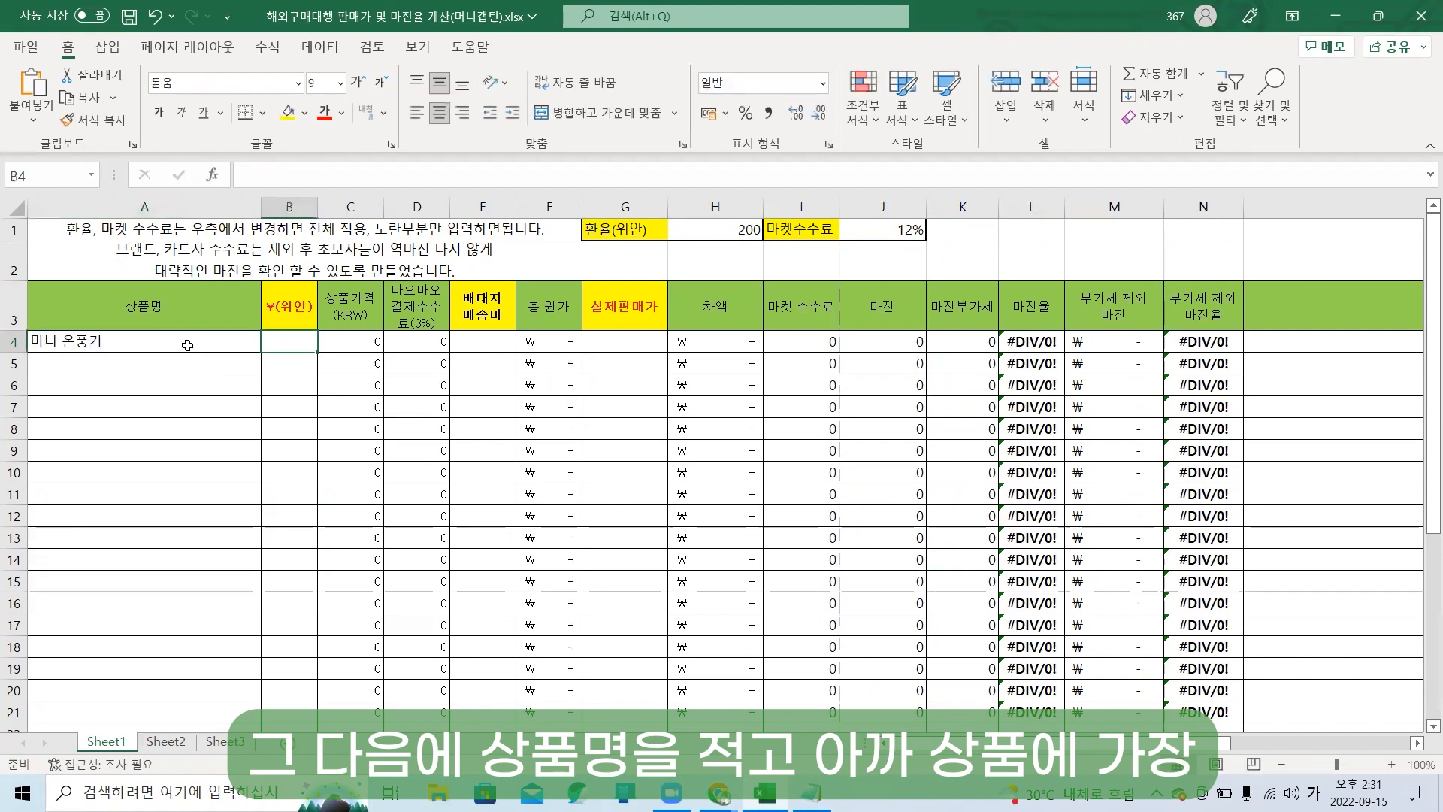
{"action": "key", "text": "alt+Tab"}
{"action": "left_click", "coordinate": [233, 20]}
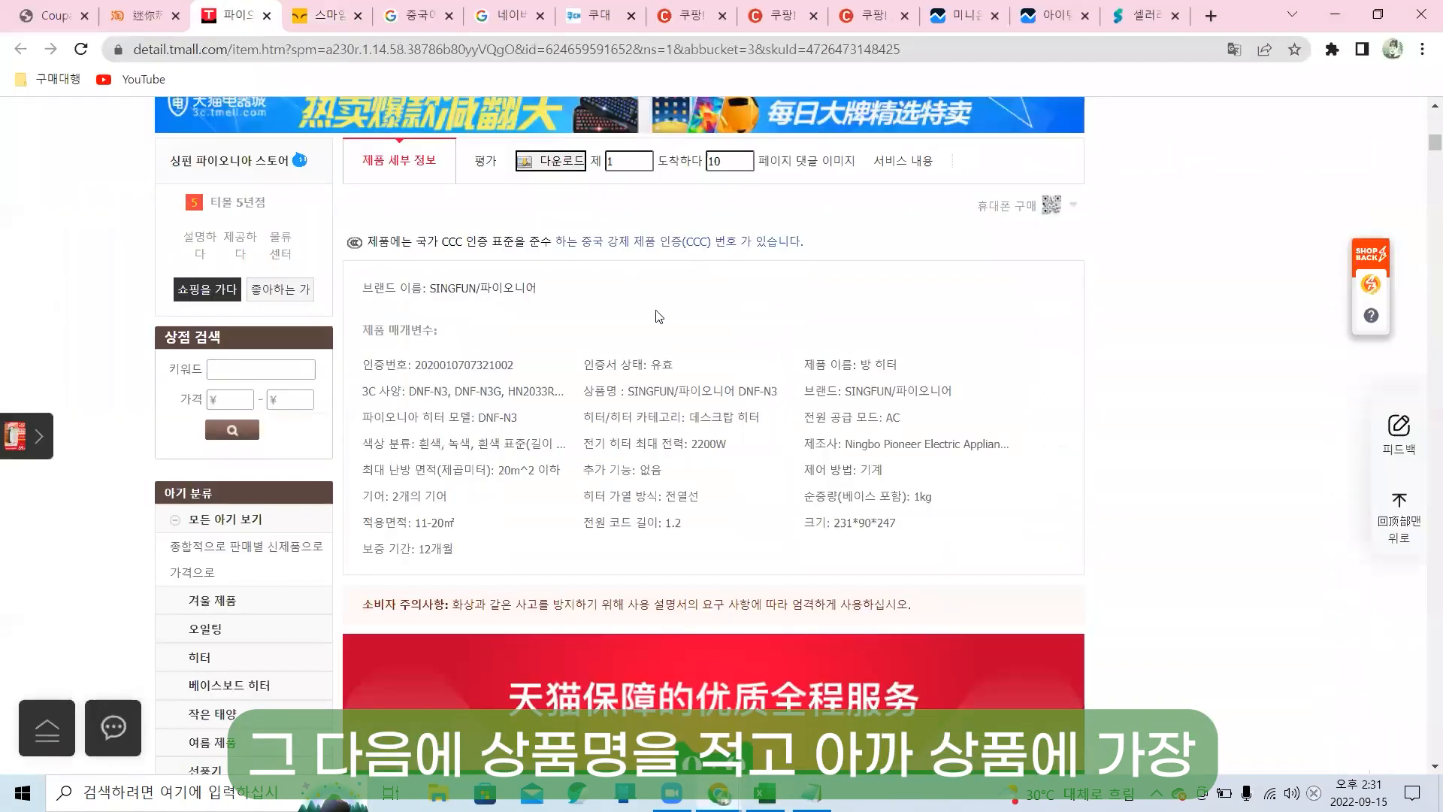
{"action": "scroll", "coordinate": [656, 316], "scroll_direction": "up", "scroll_amount": 10}
{"action": "left_click", "coordinate": [845, 490]}
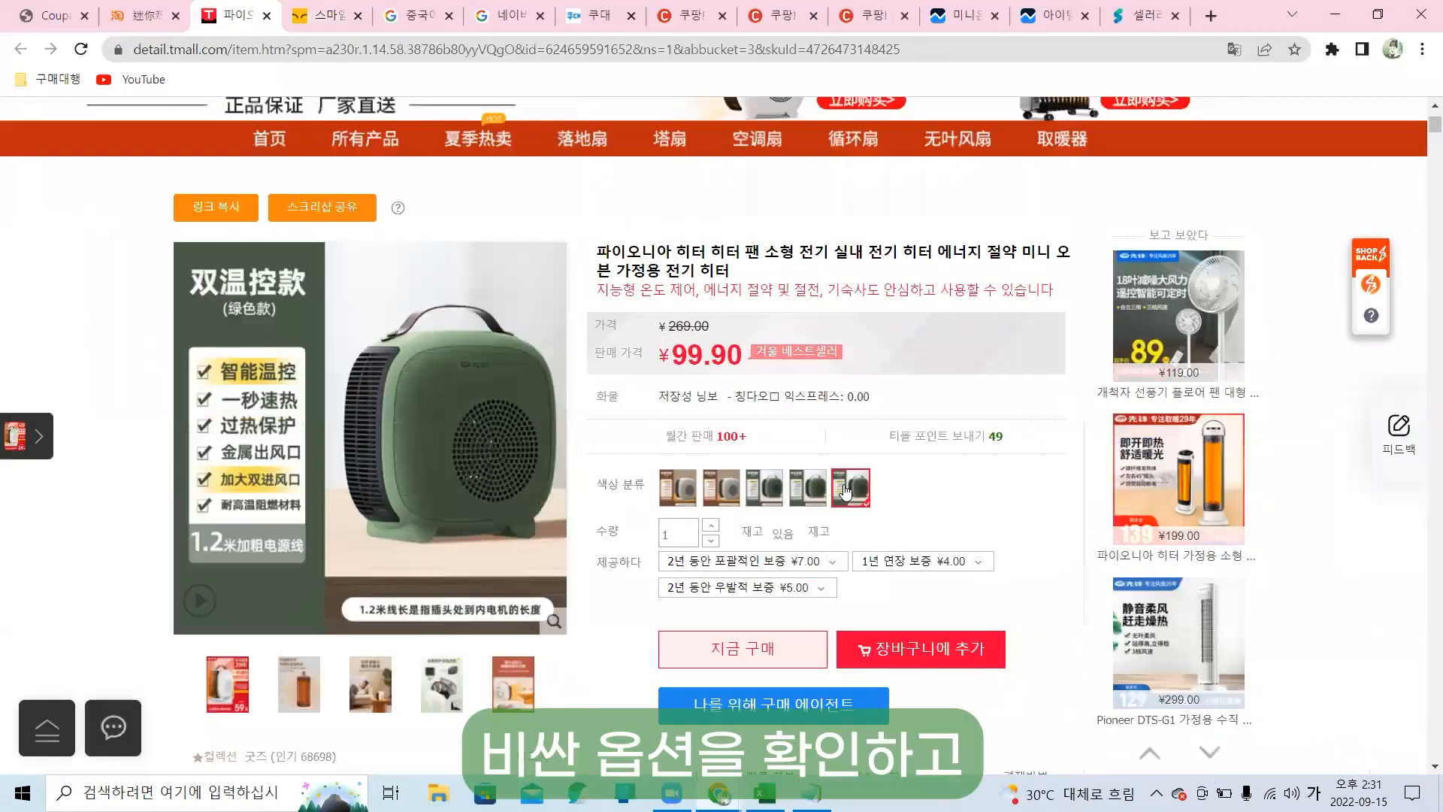
{"action": "left_click", "coordinate": [843, 499]}
{"action": "left_click", "coordinate": [843, 499]}
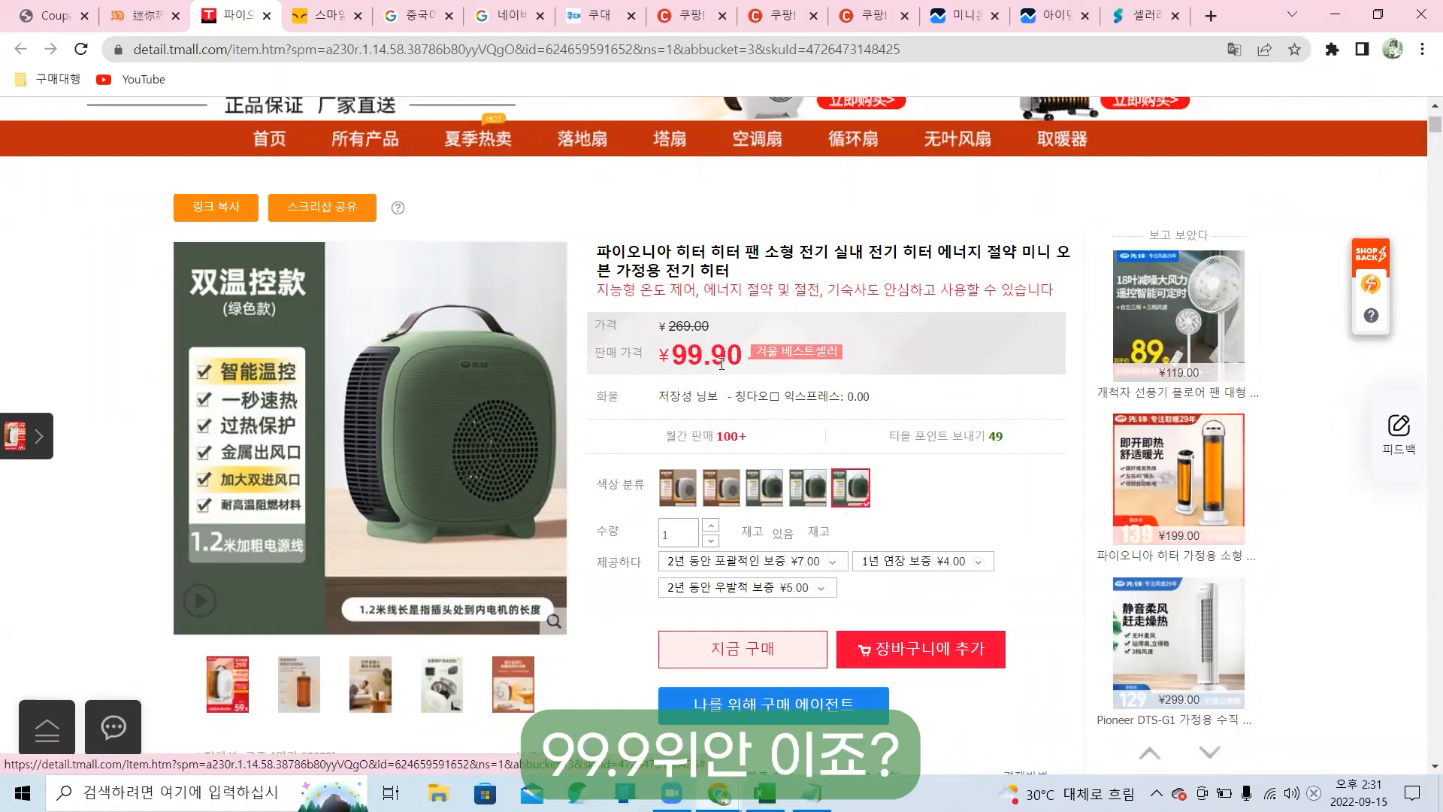
{"action": "key", "text": "alt+Tab"}
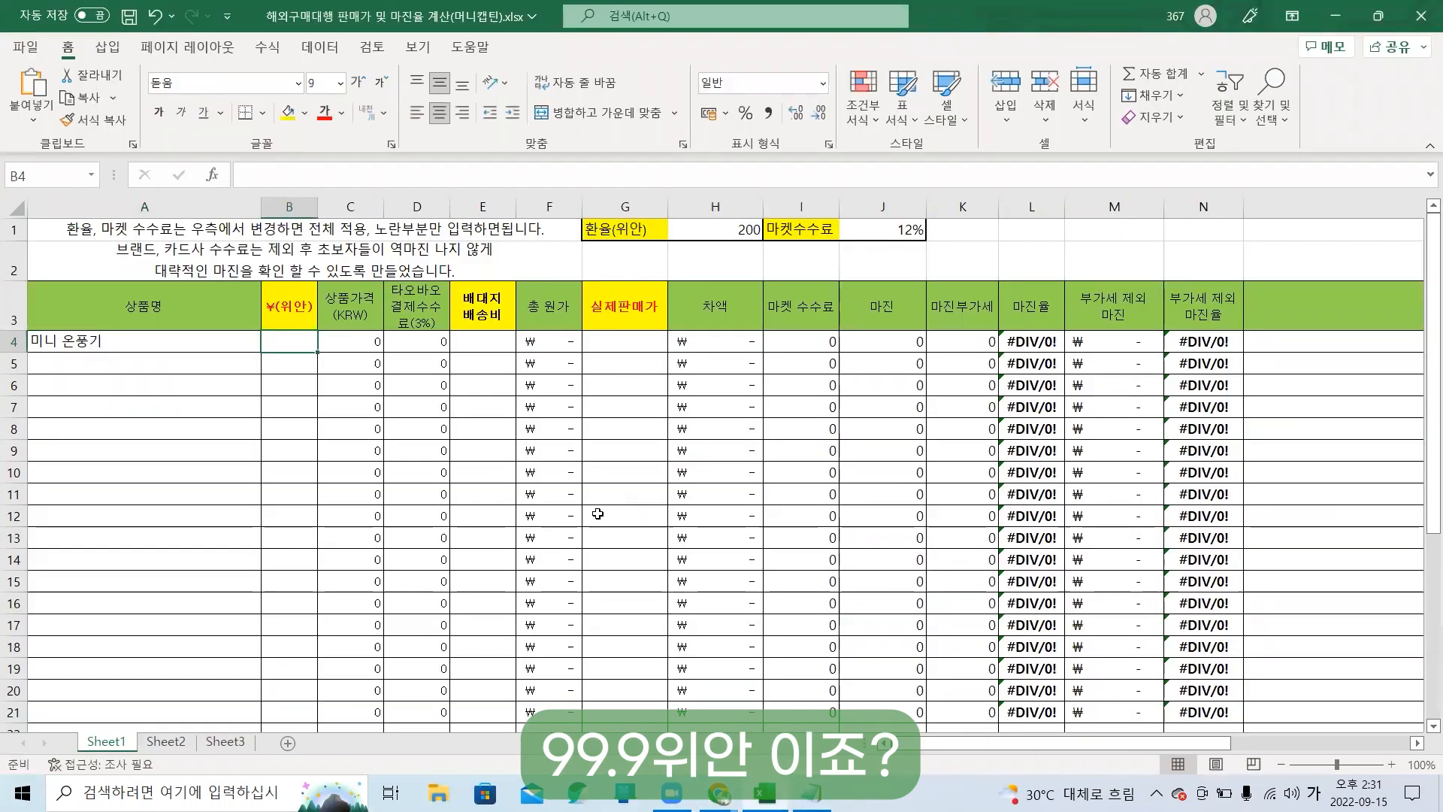
{"action": "type", "text": "99.9"}
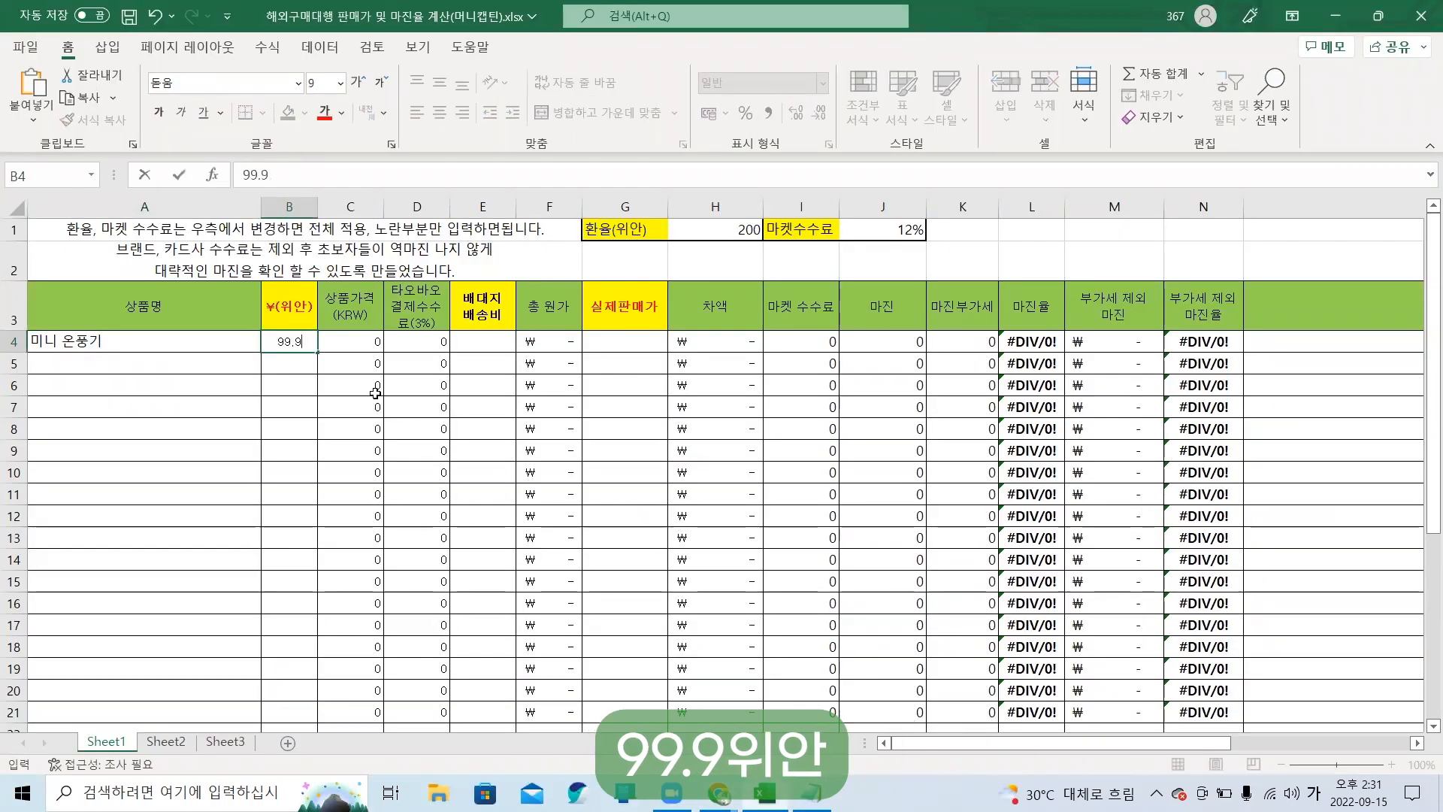
{"action": "key", "text": "Return"}
Enter 12000 as the 배대지 배송비 for 미니 온풍기.
{"action": "key", "text": "Up"}
{"action": "key", "text": "Right"}
{"action": "key", "text": "Right"}
{"action": "key", "text": "Right"}
{"action": "key", "text": "Right"}
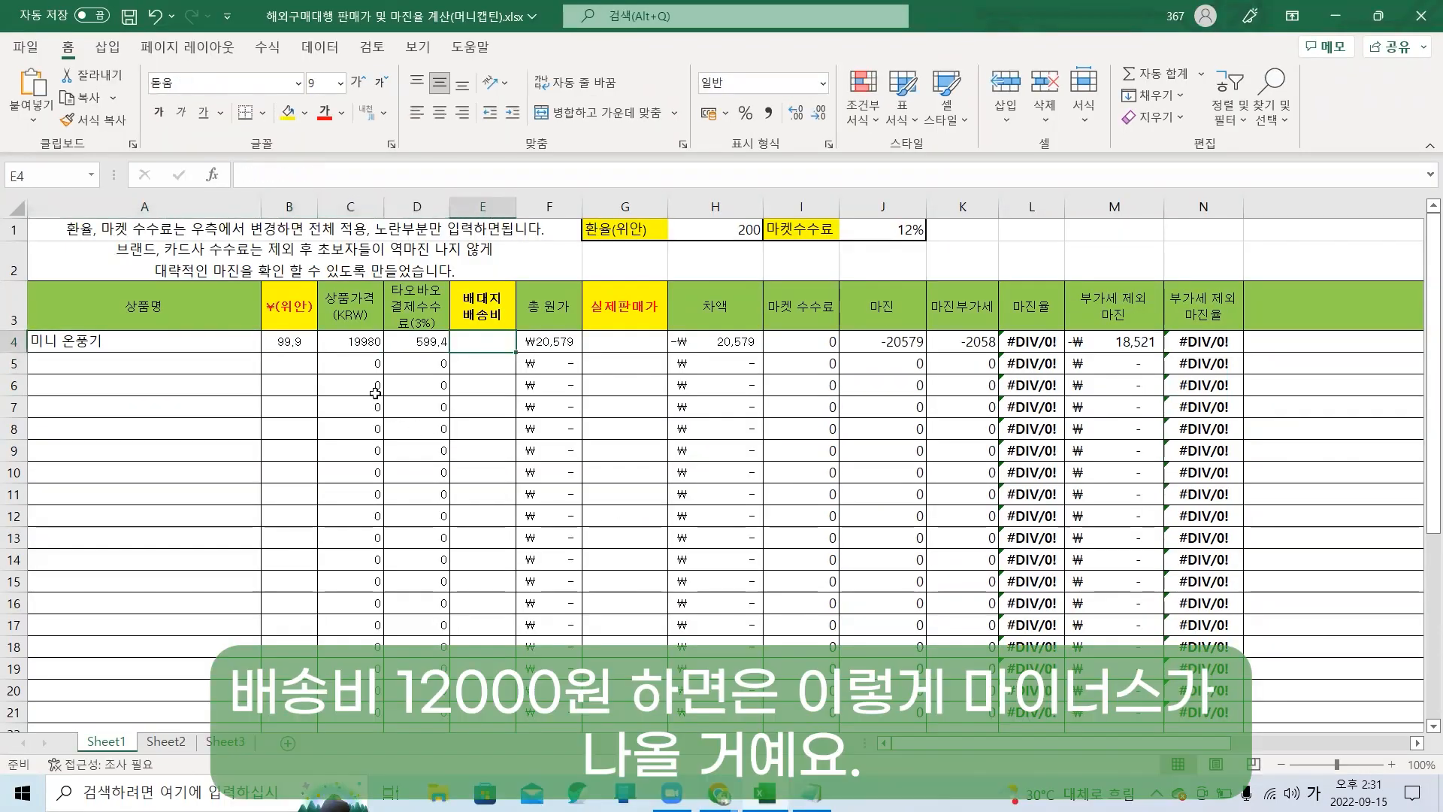
{"action": "type", "text": "12000"}
{"action": "key", "text": "Return"}
Try a 실제판매가 of 40000 for 미니 온풍기 in the margin calculator.
{"action": "key", "text": "Up"}
{"action": "key", "text": "Right"}
{"action": "key", "text": "Right"}
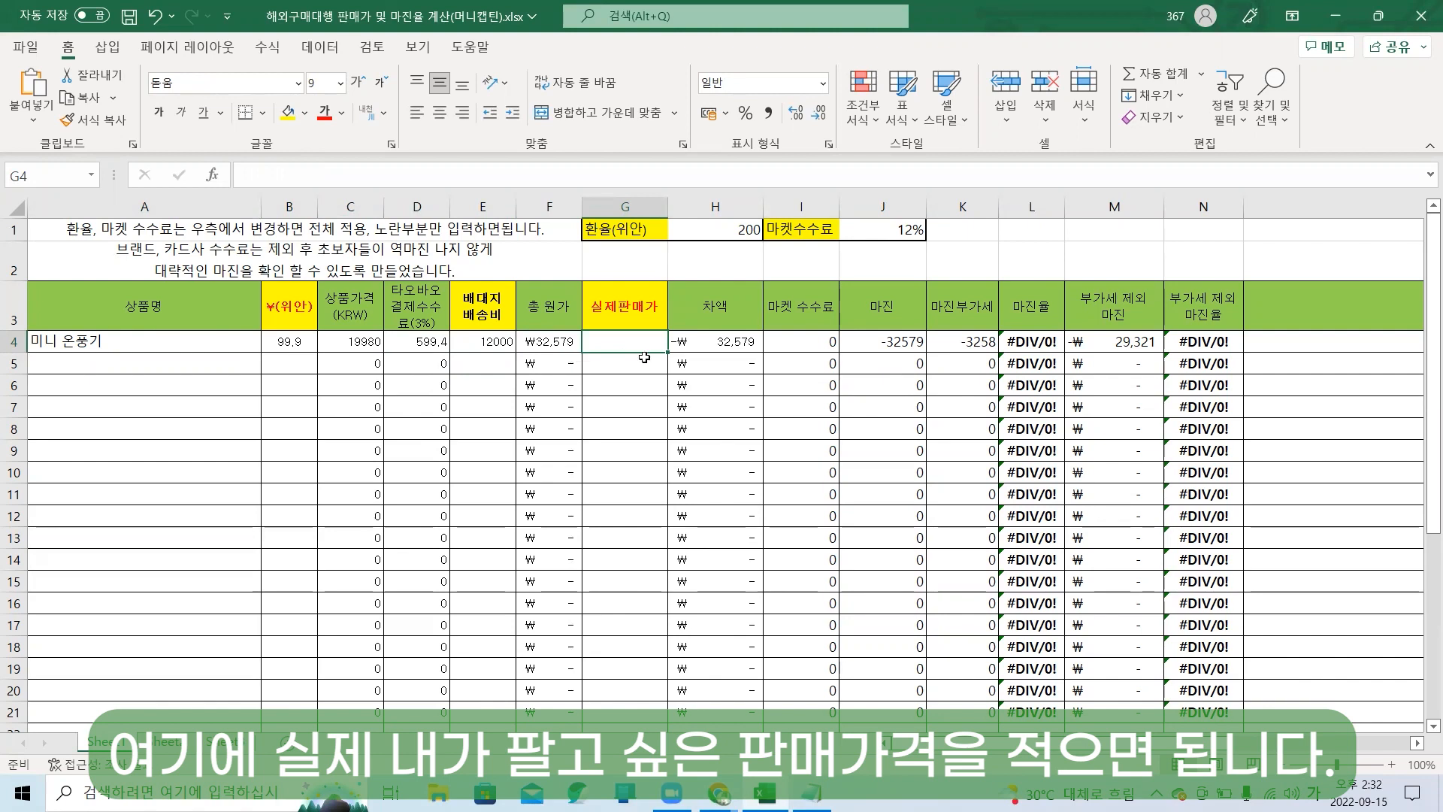
{"action": "type", "text": "40000"}
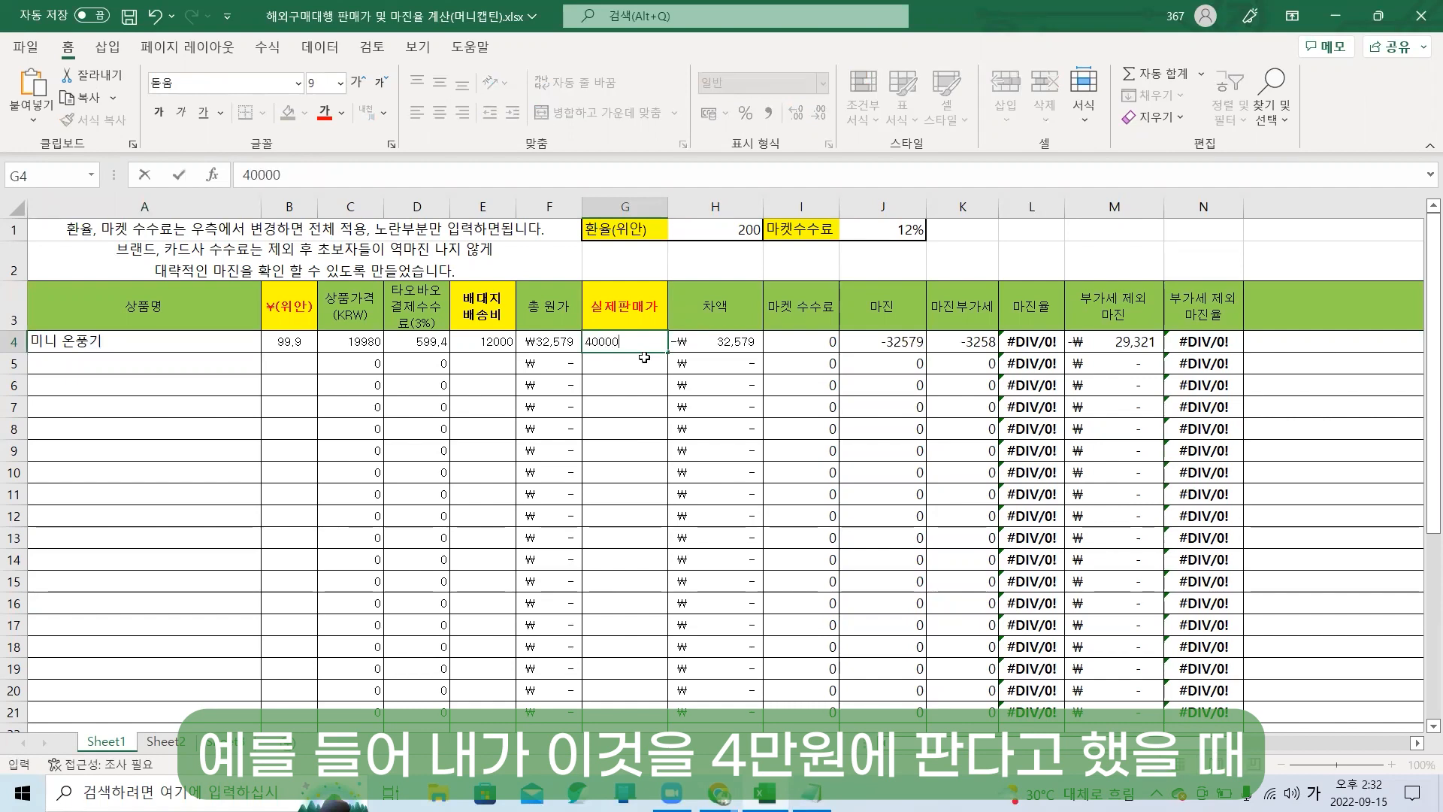
{"action": "key", "text": "Return"}
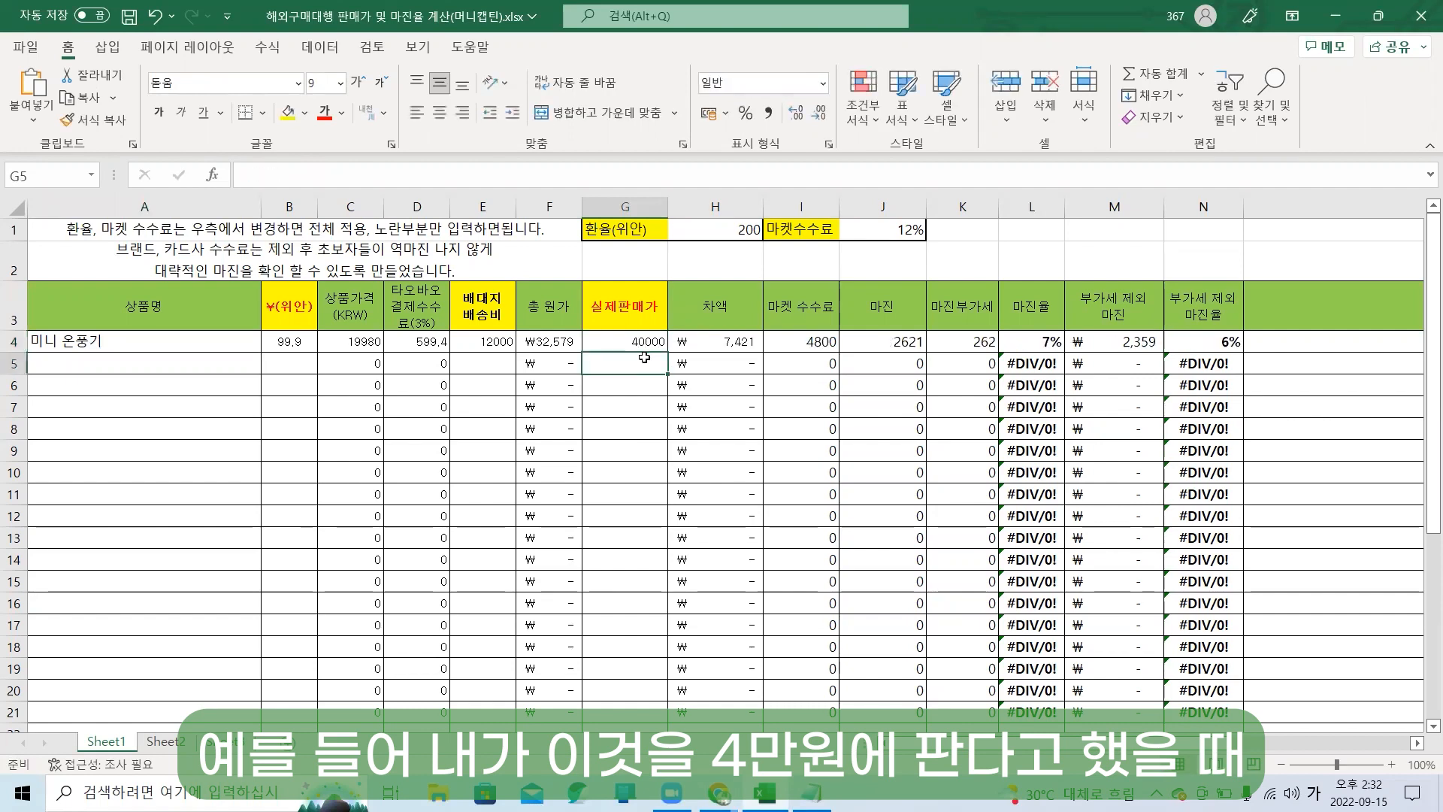
{"action": "key", "text": "Up"}
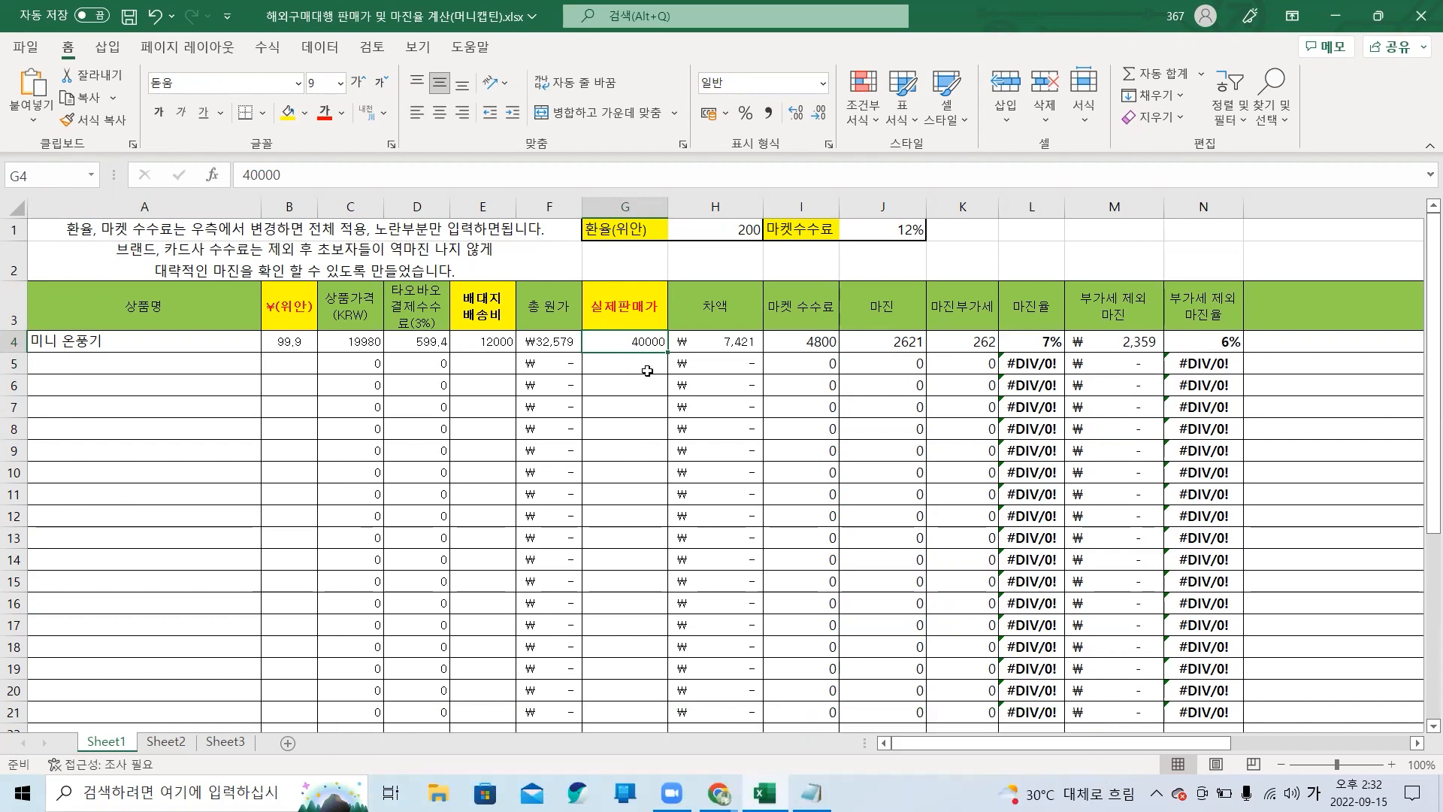
Try raising the 실제판매가 of 미니 온풍기 to 45000.
{"action": "double_click", "coordinate": [633, 342]}
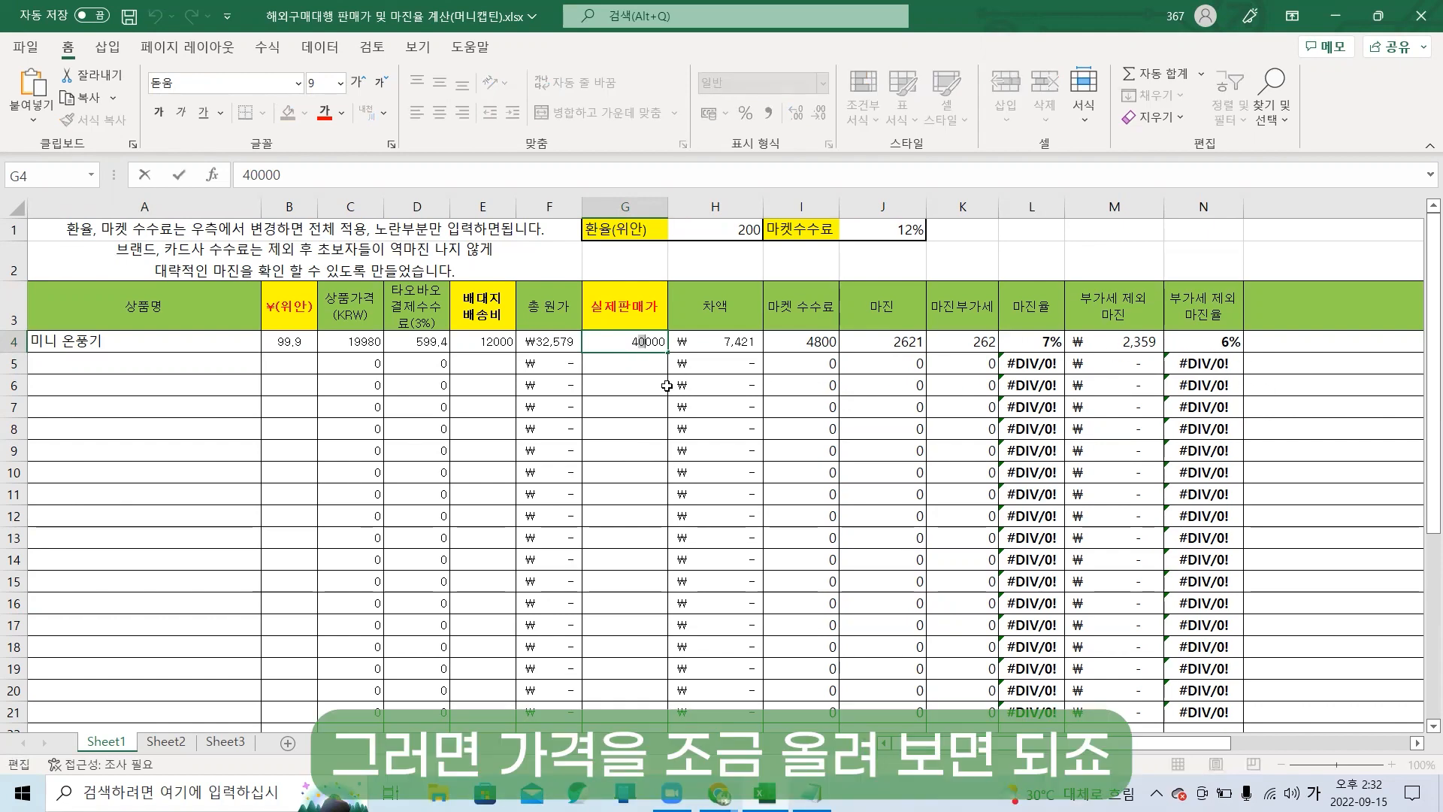
{"action": "key", "text": "Delete"}
{"action": "type", "text": "5"}
{"action": "key", "text": "Return"}
{"action": "key", "text": "Up"}
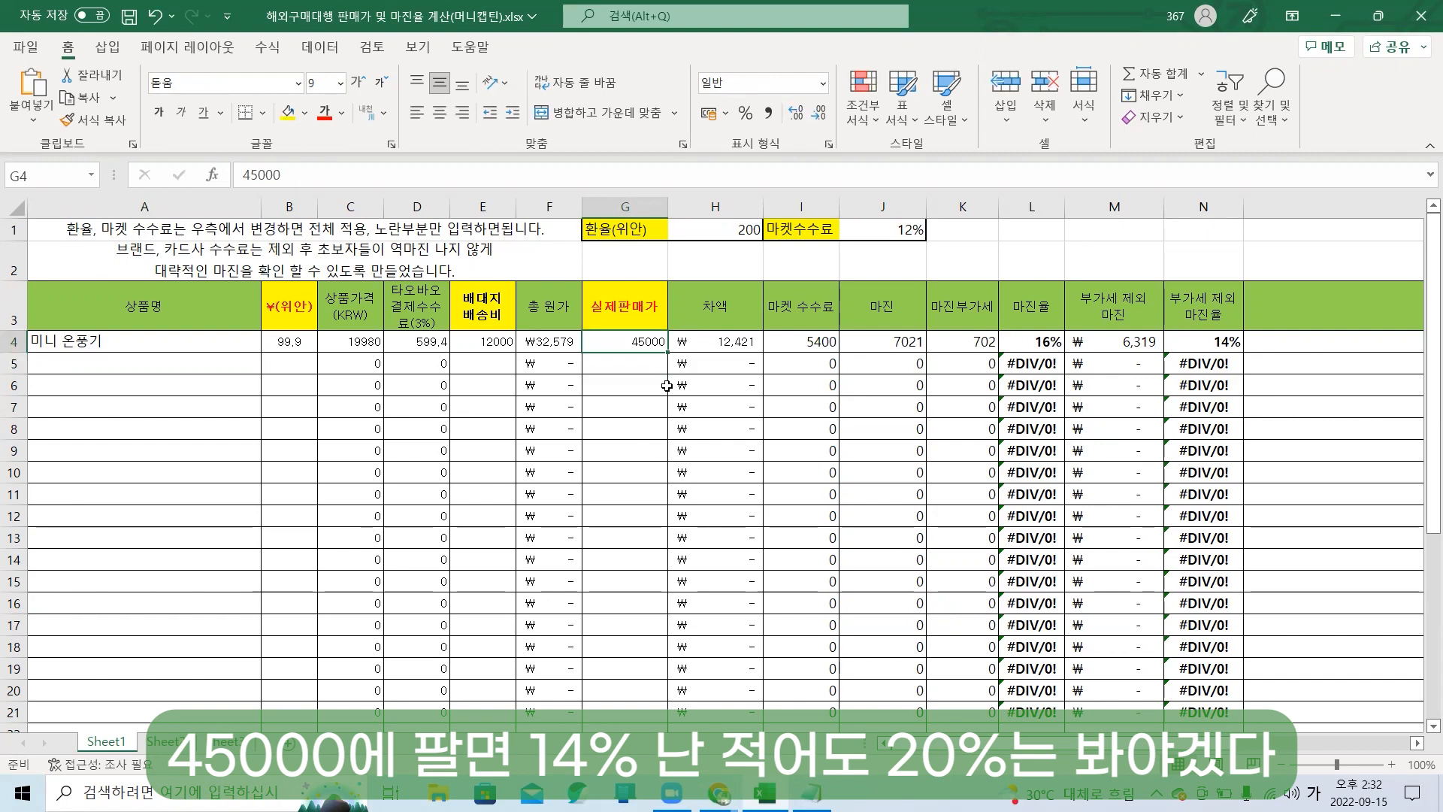
Set the 실제판매가 of 미니 온풍기 to 50000.
{"action": "type", "text": "50000"}
{"action": "key", "text": "Return"}
{"action": "key", "text": "Up"}
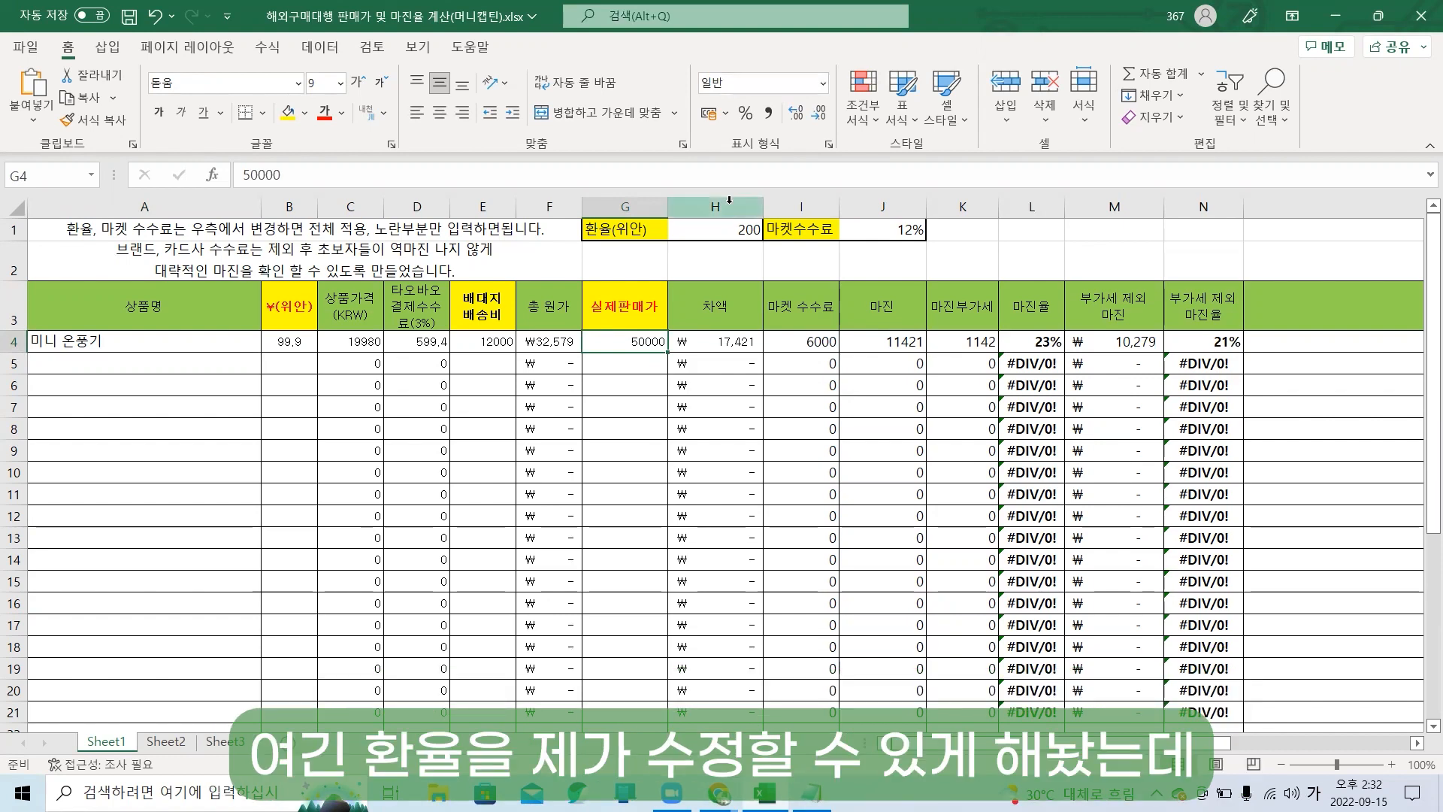
Examine the 환율(위안) and 마켓수수료 cells that drive the margin calculation.
{"action": "left_click", "coordinate": [718, 234]}
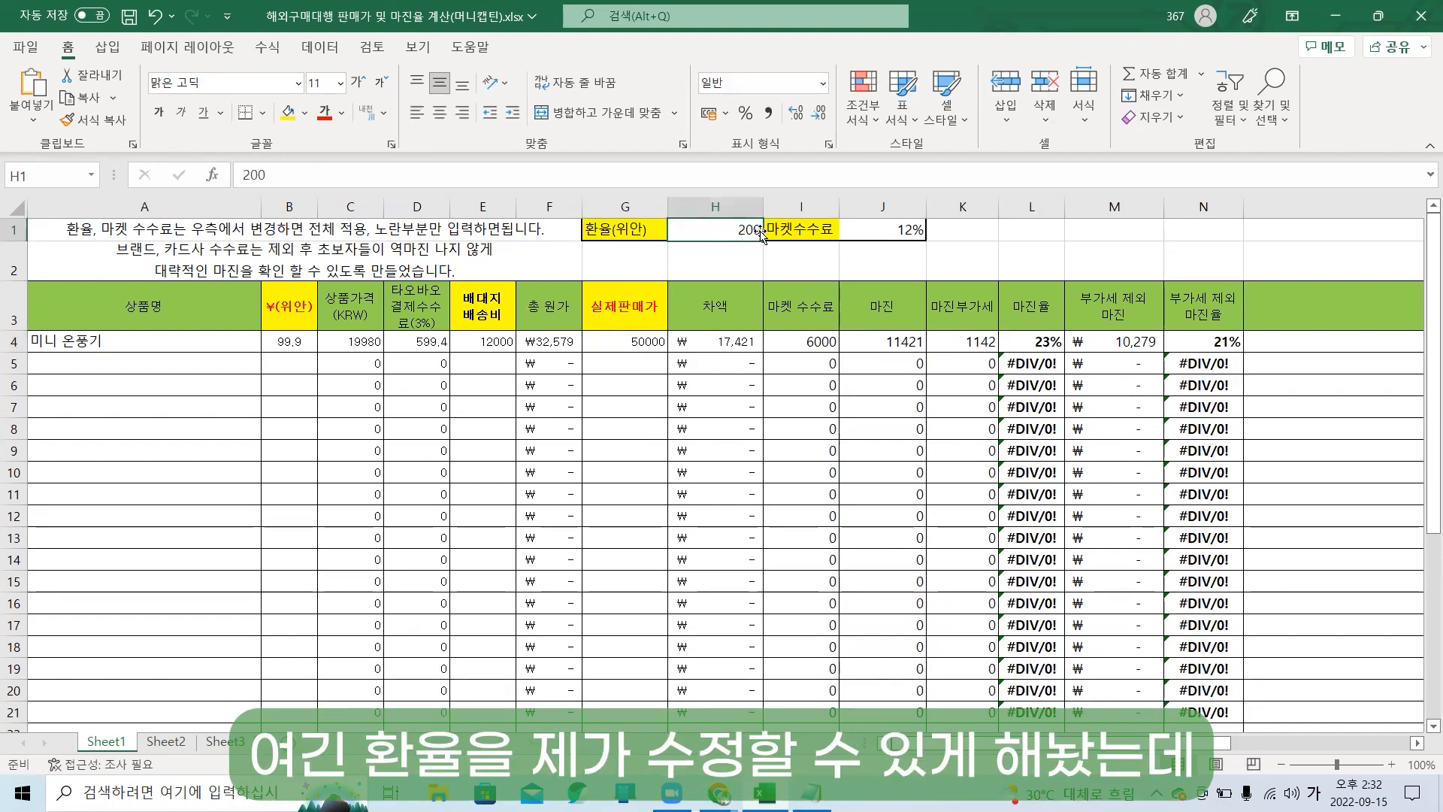
{"action": "left_click", "coordinate": [915, 229]}
{"action": "left_click", "coordinate": [731, 230]}
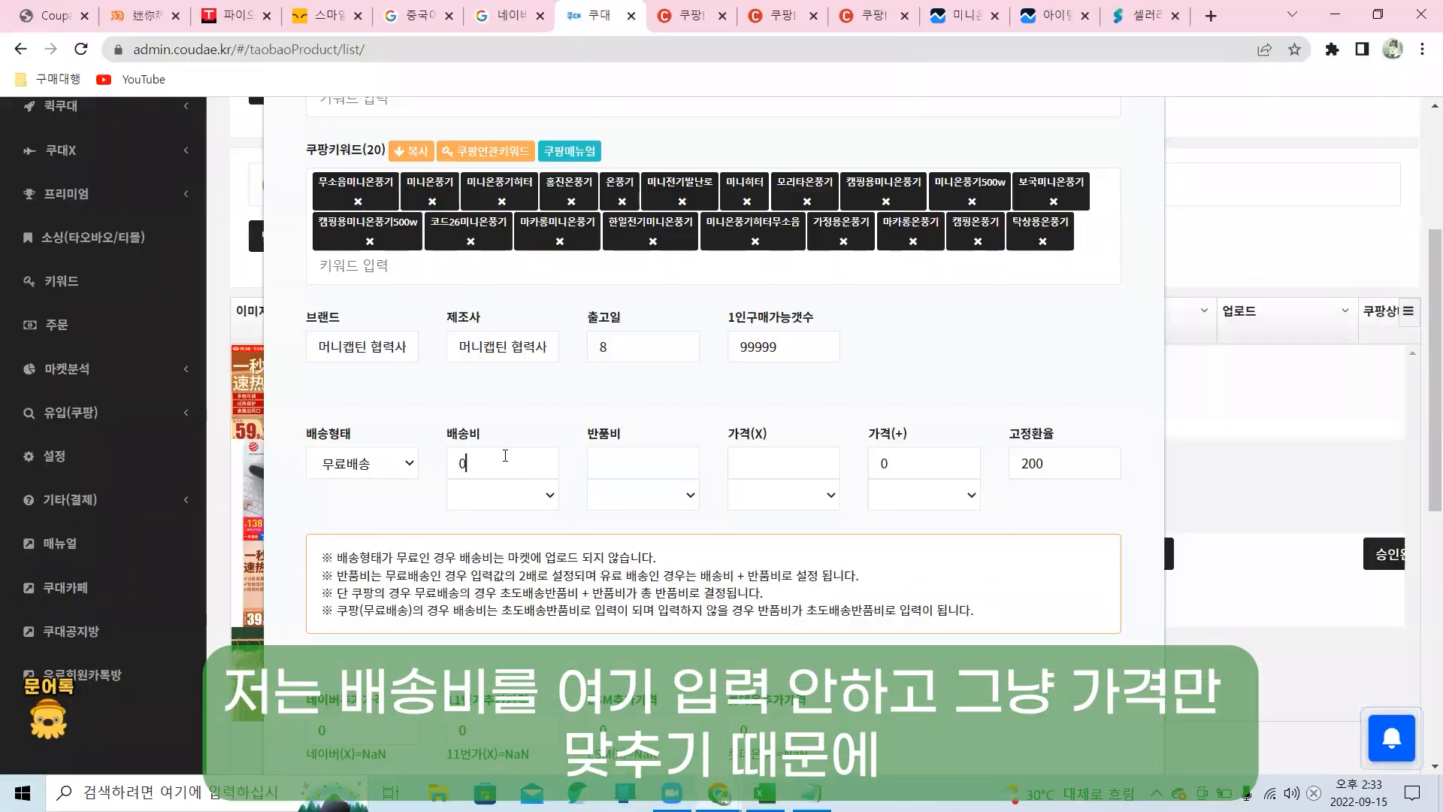
Set the product's 가격(X) to 2 in 쿠대 and check the calculated 판매가.
{"action": "double_click", "coordinate": [504, 463]}
{"action": "left_click", "coordinate": [780, 467]}
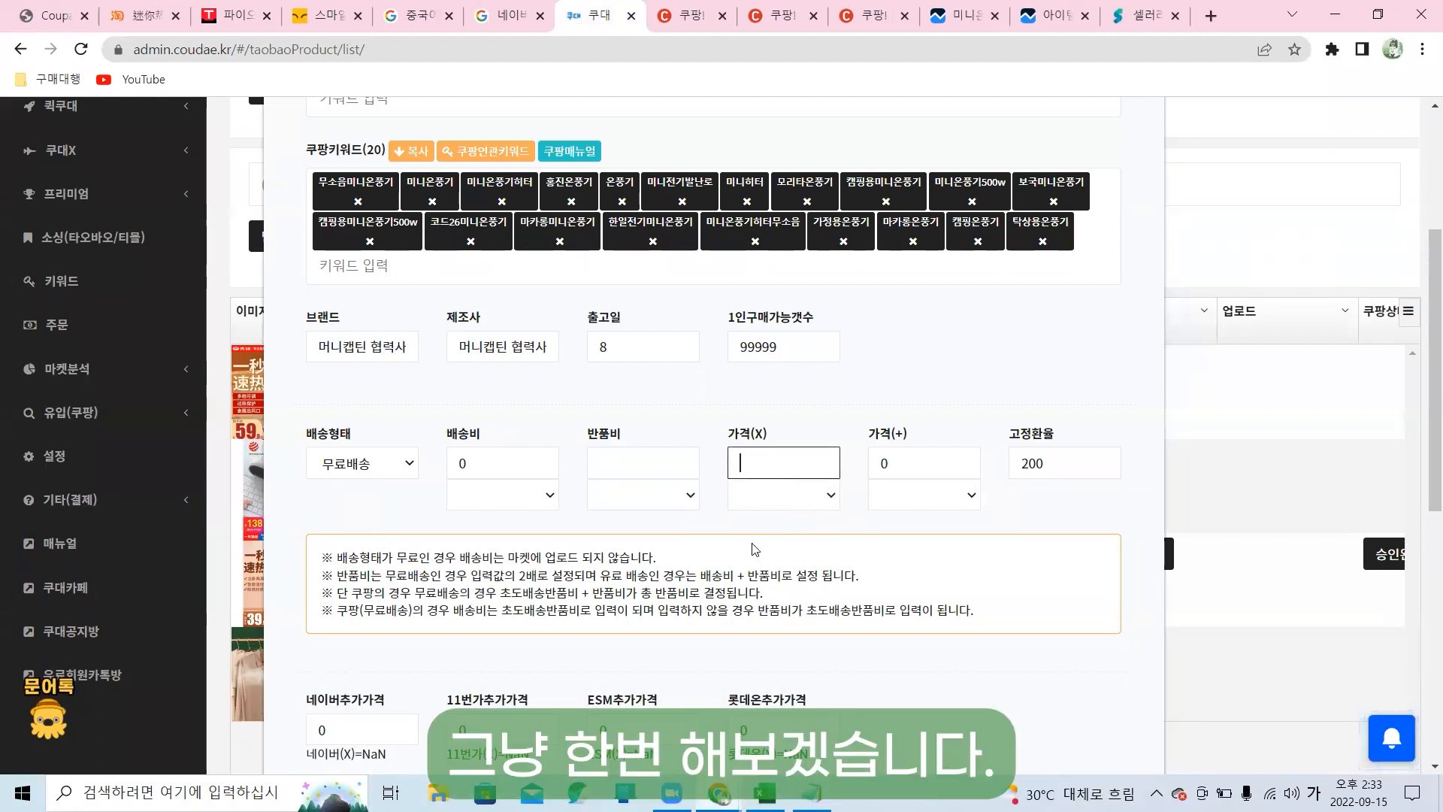
{"action": "type", "text": "2"}
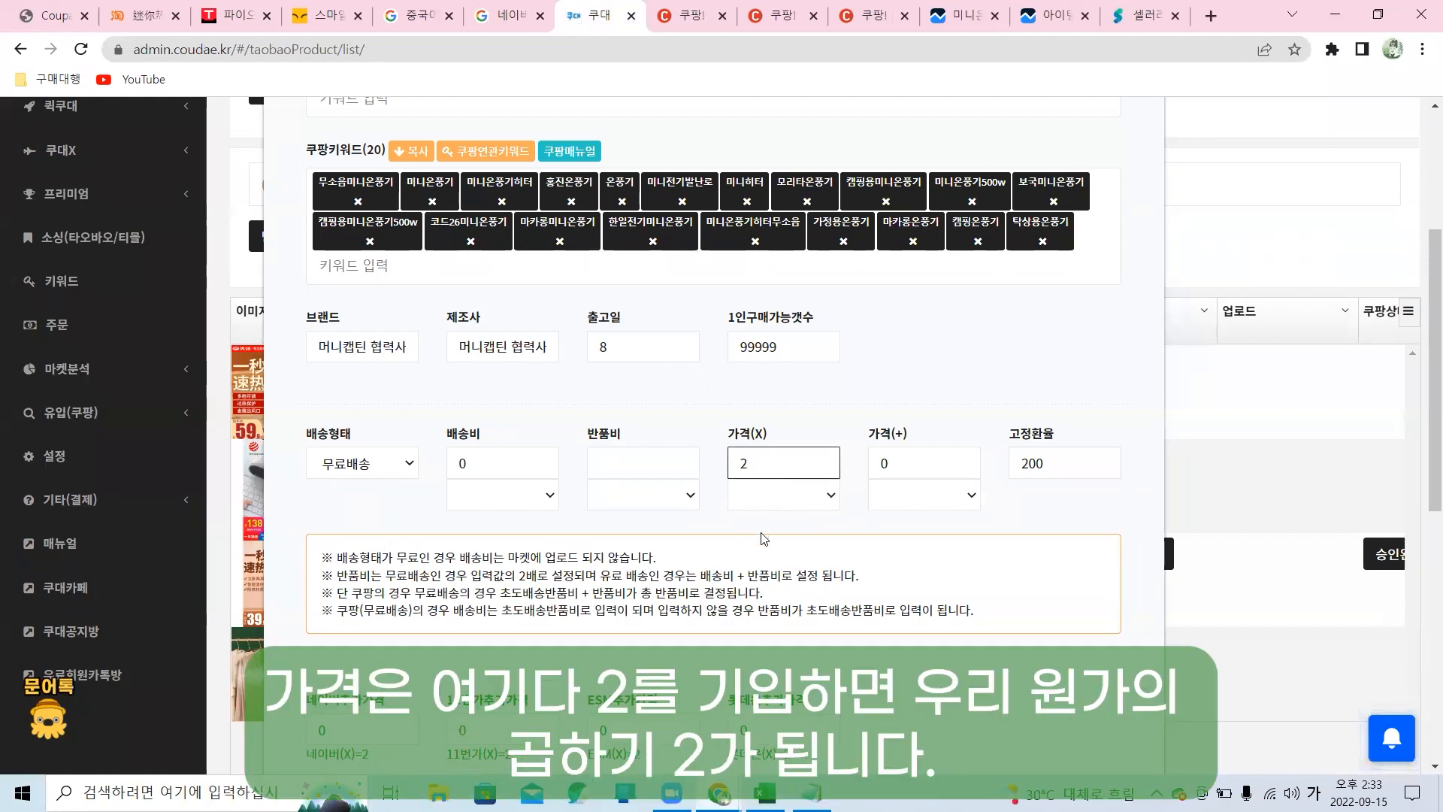
{"action": "left_click", "coordinate": [763, 538]}
{"action": "scroll", "coordinate": [481, 624], "scroll_direction": "down", "scroll_amount": 5}
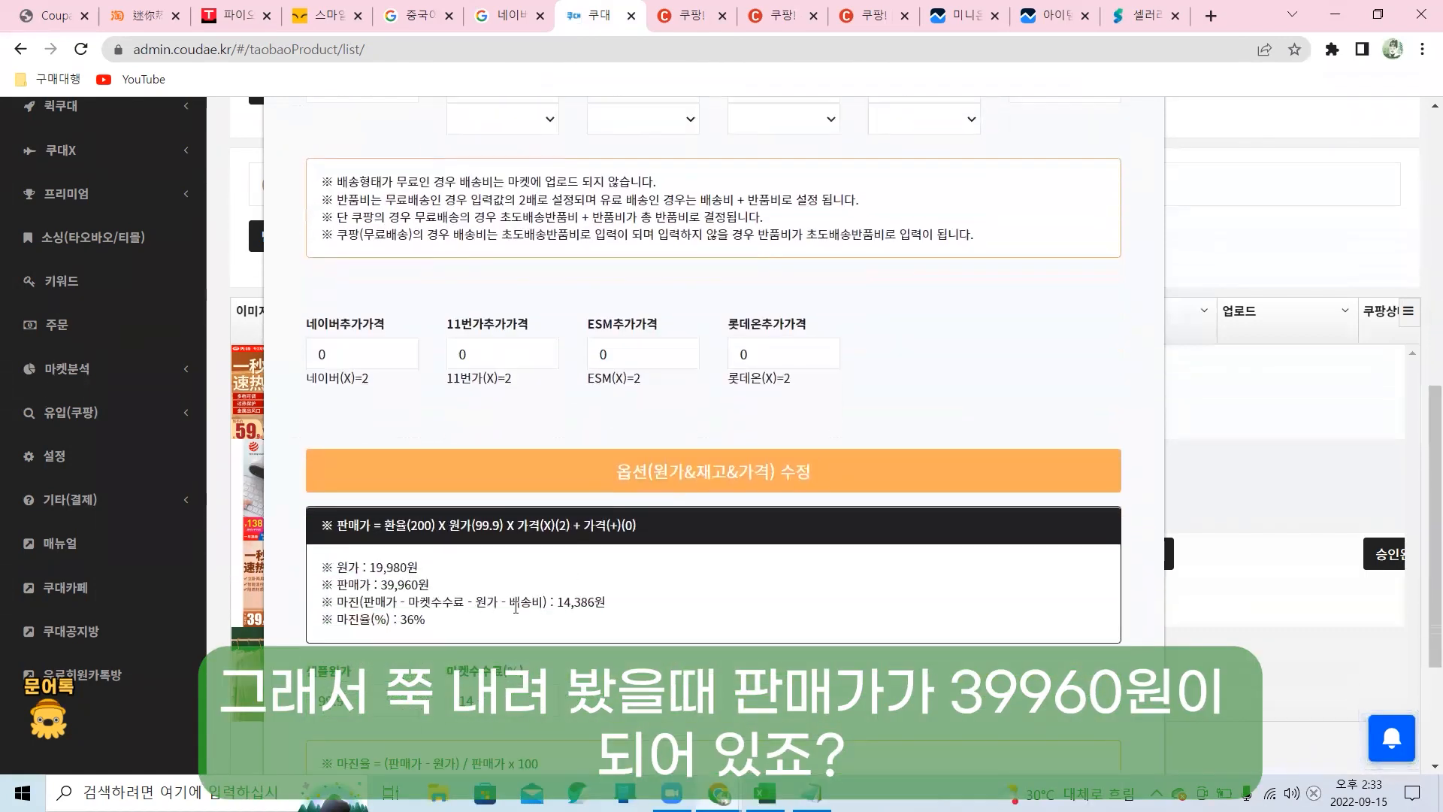
{"action": "left_click_drag", "start_coordinate": [377, 585], "coordinate": [418, 585]}
{"action": "left_click", "coordinate": [444, 593]}
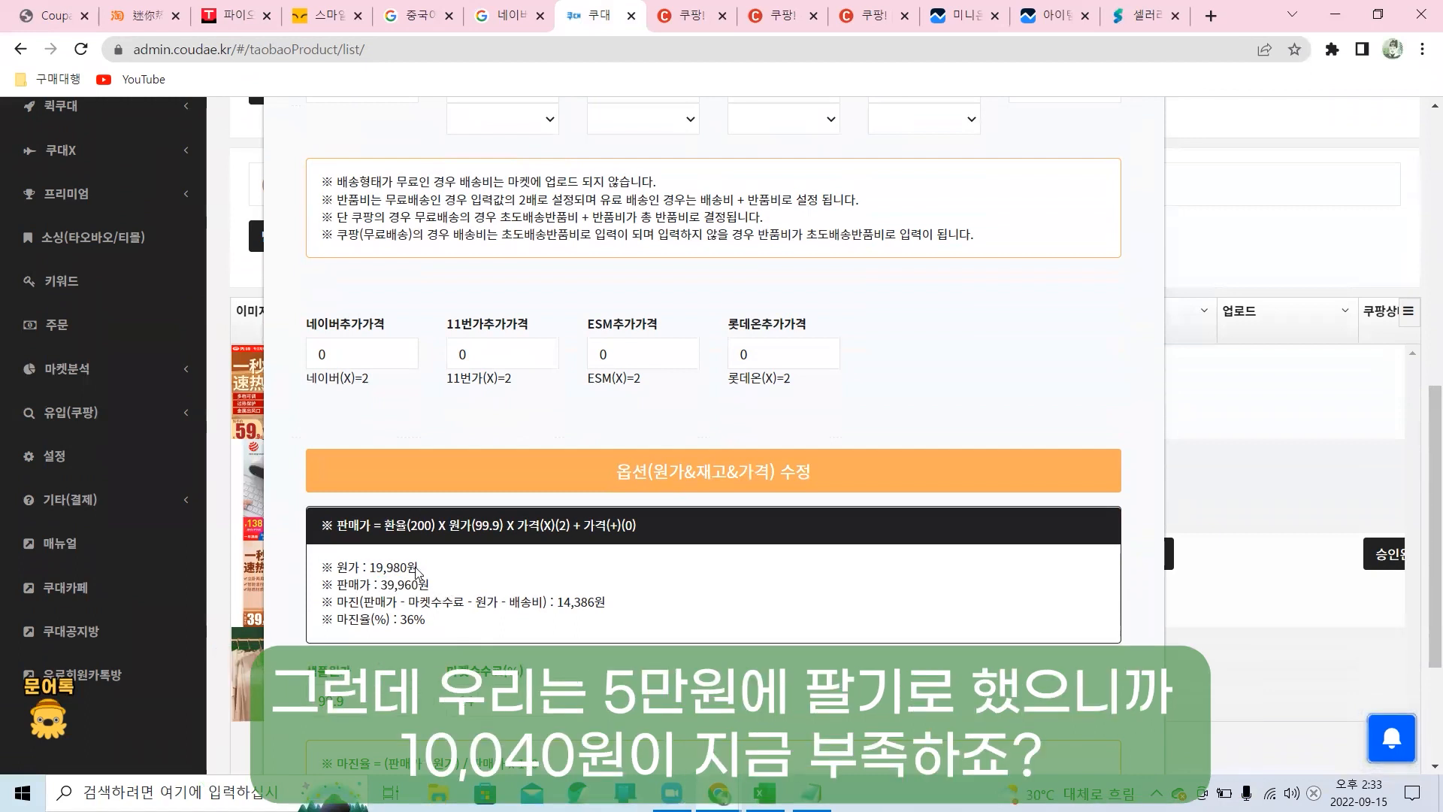
Set the product's 가격(+) to 10040 and check the recalculated 판매가 and 마진율.
{"action": "scroll", "coordinate": [733, 593], "scroll_direction": "up", "scroll_amount": 4}
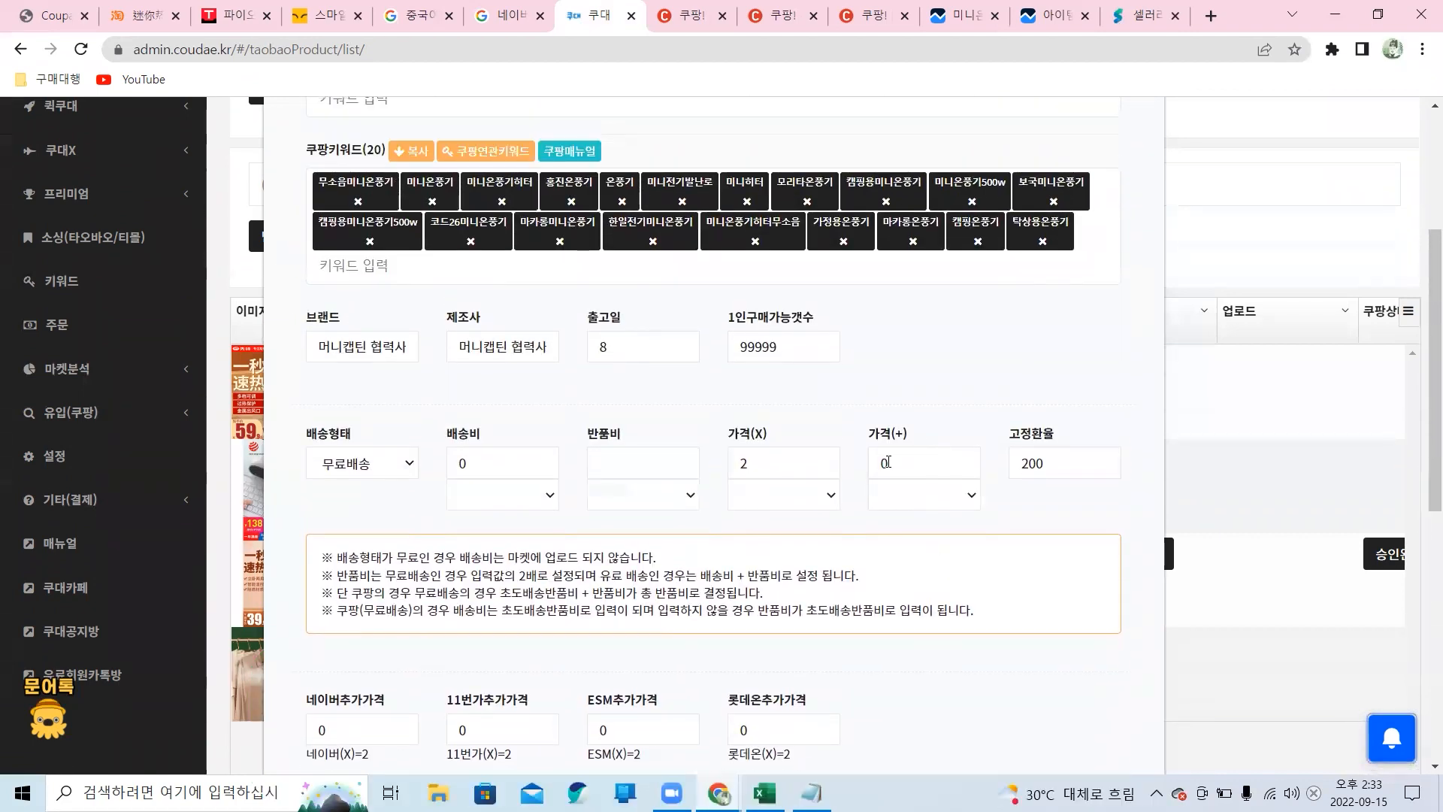
{"action": "double_click", "coordinate": [888, 463]}
{"action": "type", "text": "10040"}
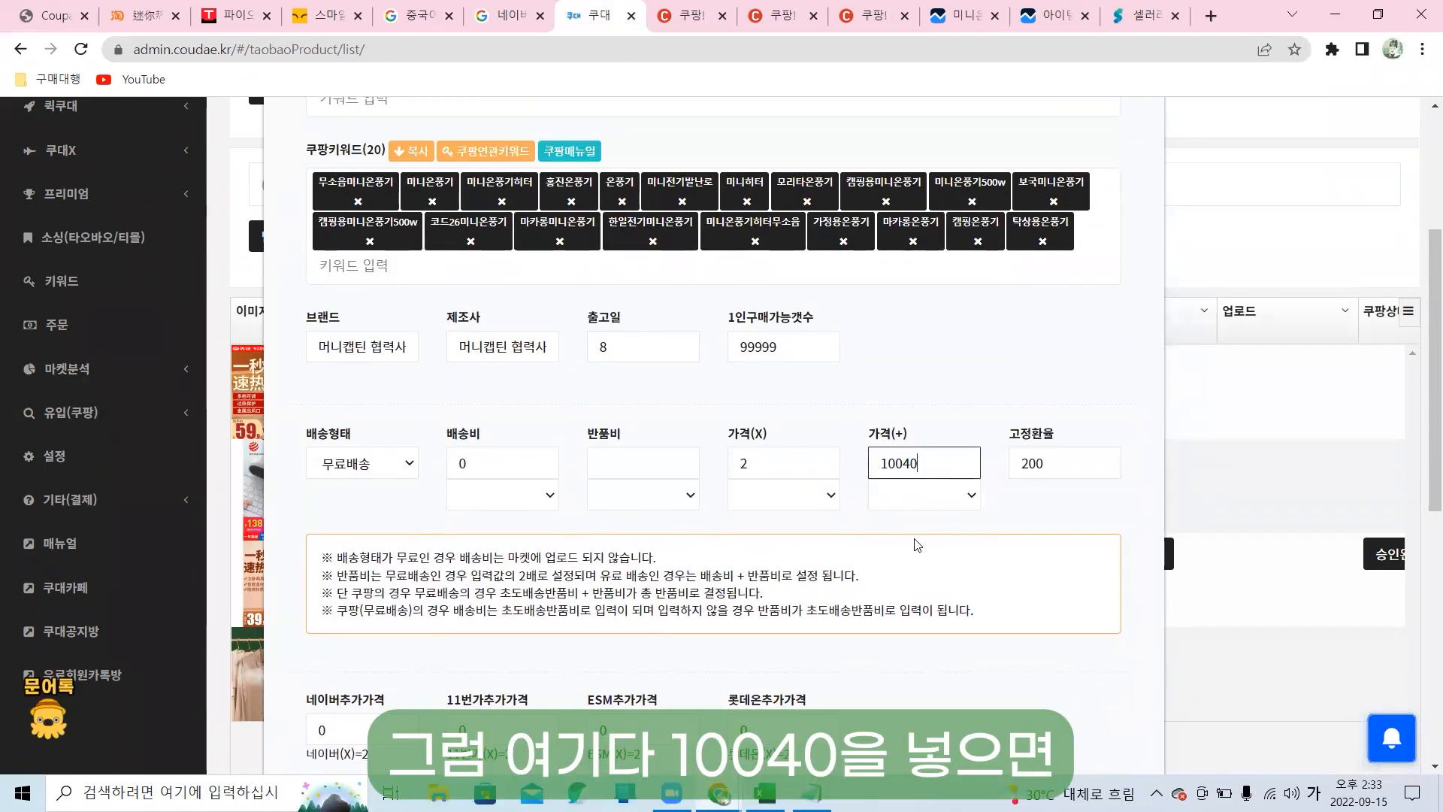
{"action": "left_click", "coordinate": [911, 543]}
{"action": "scroll", "coordinate": [892, 542], "scroll_direction": "down", "scroll_amount": 4}
{"action": "scroll", "coordinate": [458, 543], "scroll_direction": "down", "scroll_amount": 2}
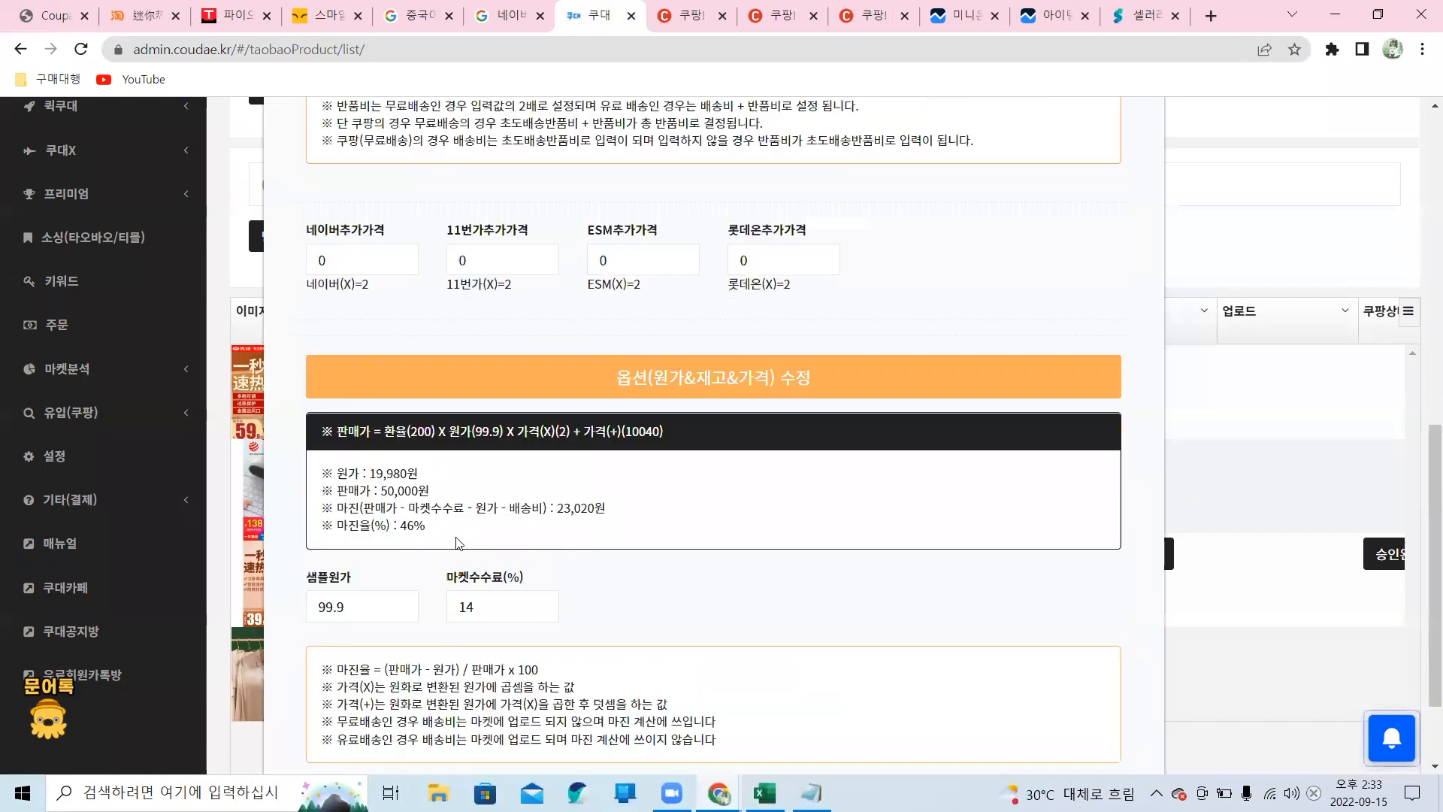
{"action": "double_click", "coordinate": [406, 492]}
{"action": "left_click_drag", "start_coordinate": [430, 492], "coordinate": [335, 526]}
{"action": "left_click", "coordinate": [393, 495]}
{"action": "left_click", "coordinate": [342, 526]}
{"action": "left_click", "coordinate": [522, 544]}
Set the product's 반품비 to 15000.
{"action": "scroll", "coordinate": [675, 436], "scroll_direction": "up", "scroll_amount": 5}
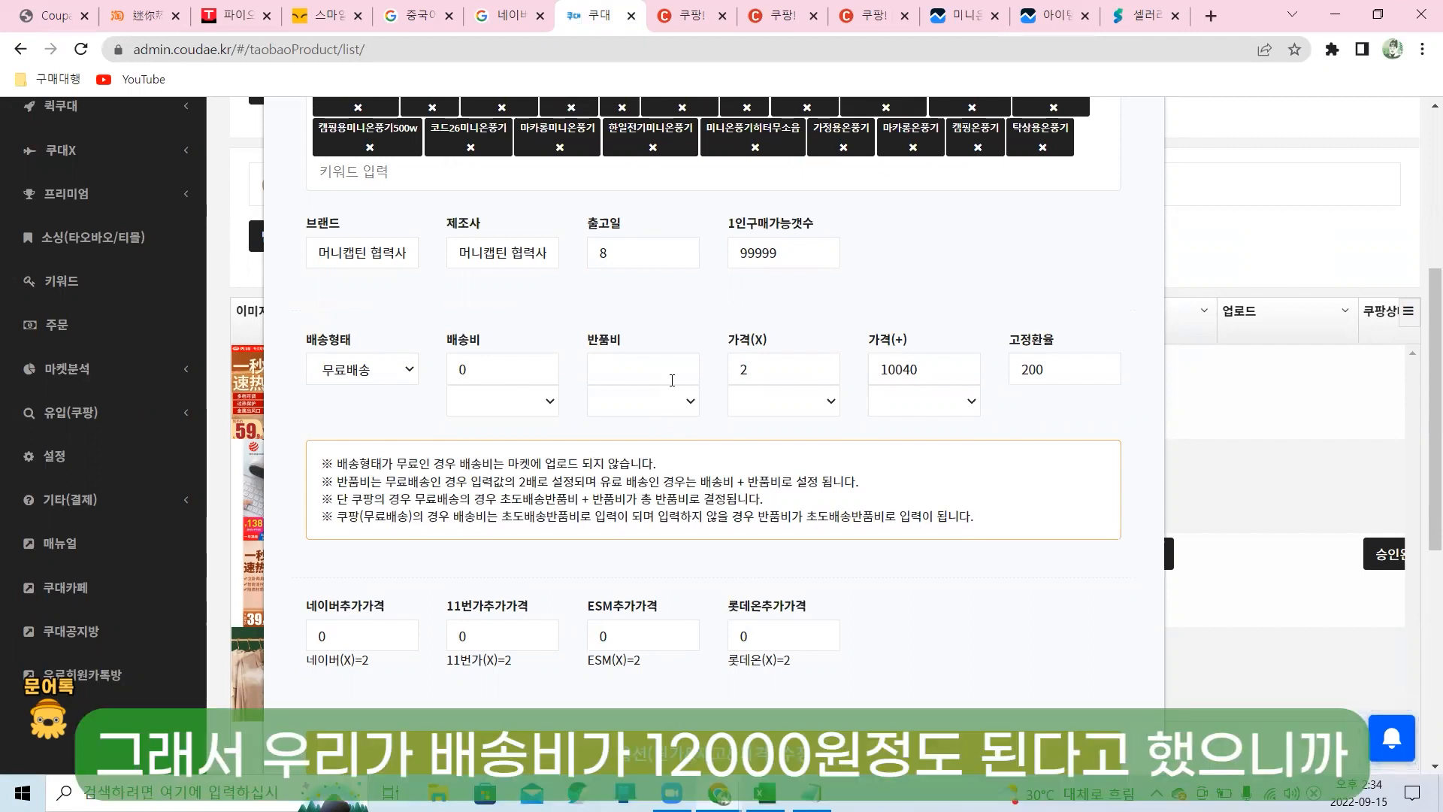
{"action": "left_click", "coordinate": [671, 381]}
{"action": "type", "text": "15000"}
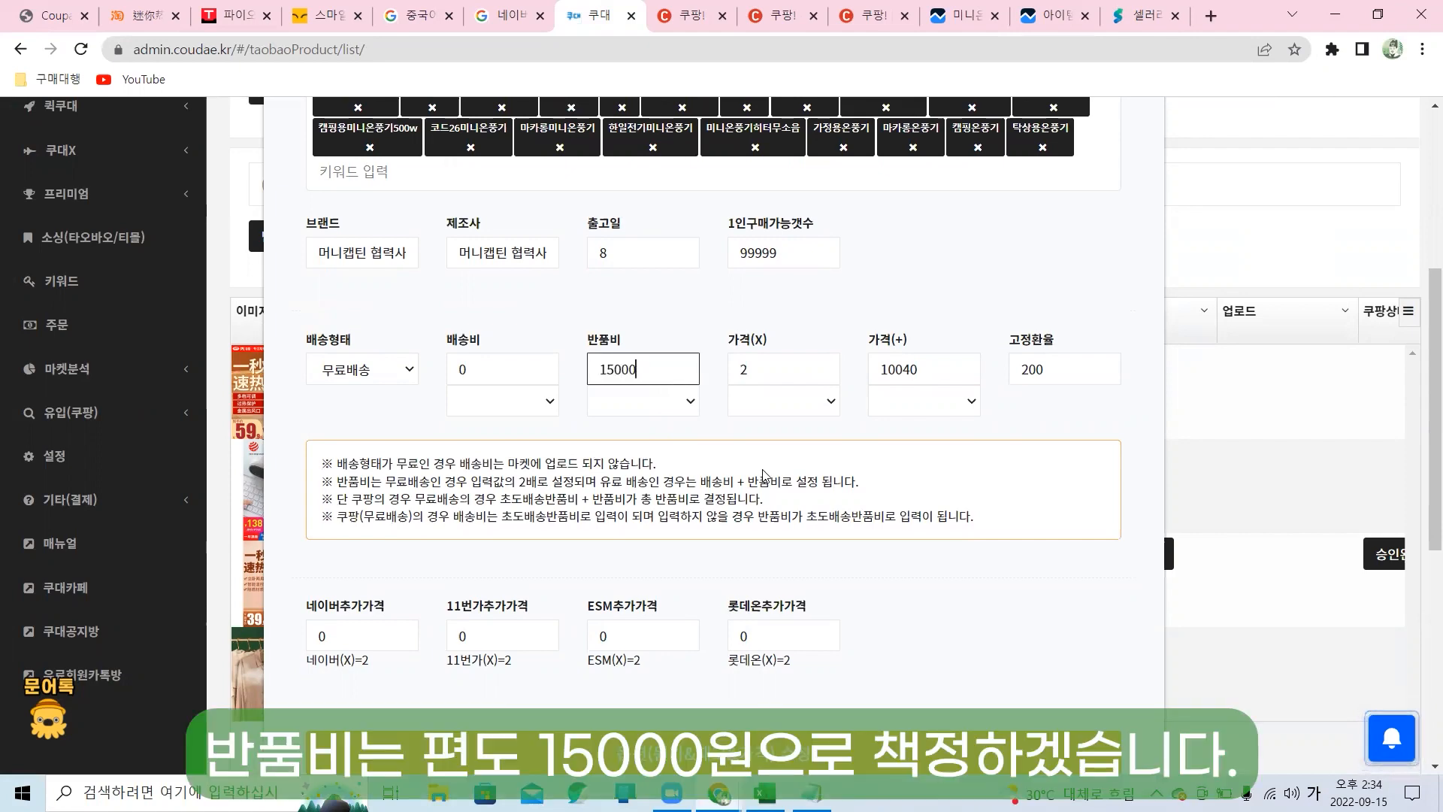
{"action": "left_click", "coordinate": [874, 488]}
Review each option's 판매가 in the 옵션(원가&재고&가격) list, and save the 키워드/브랜드/배송/가격 settings.
{"action": "scroll", "coordinate": [874, 489], "scroll_direction": "down", "scroll_amount": 2}
{"action": "left_click", "coordinate": [630, 573]}
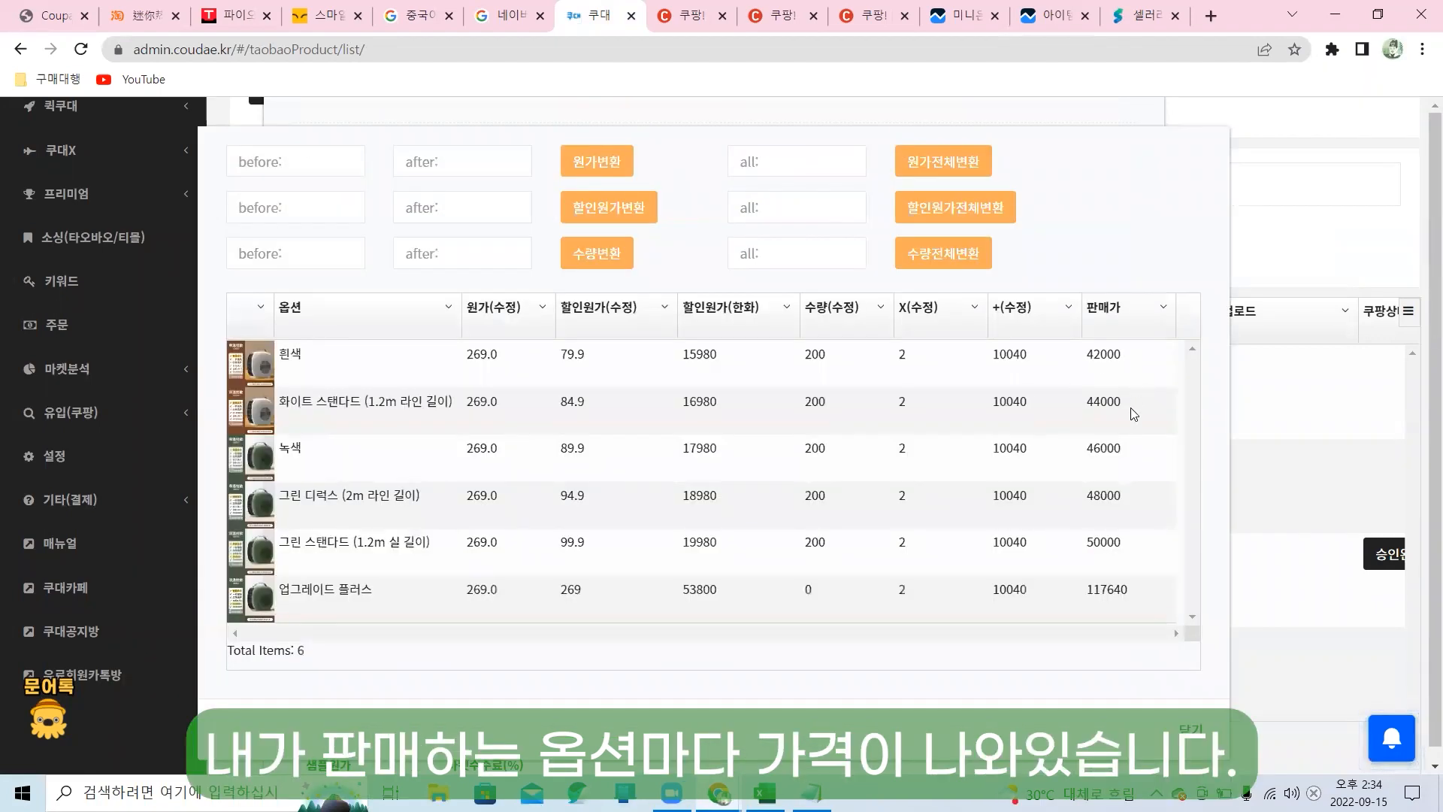
{"action": "scroll", "coordinate": [1125, 481], "scroll_direction": "down", "scroll_amount": 1}
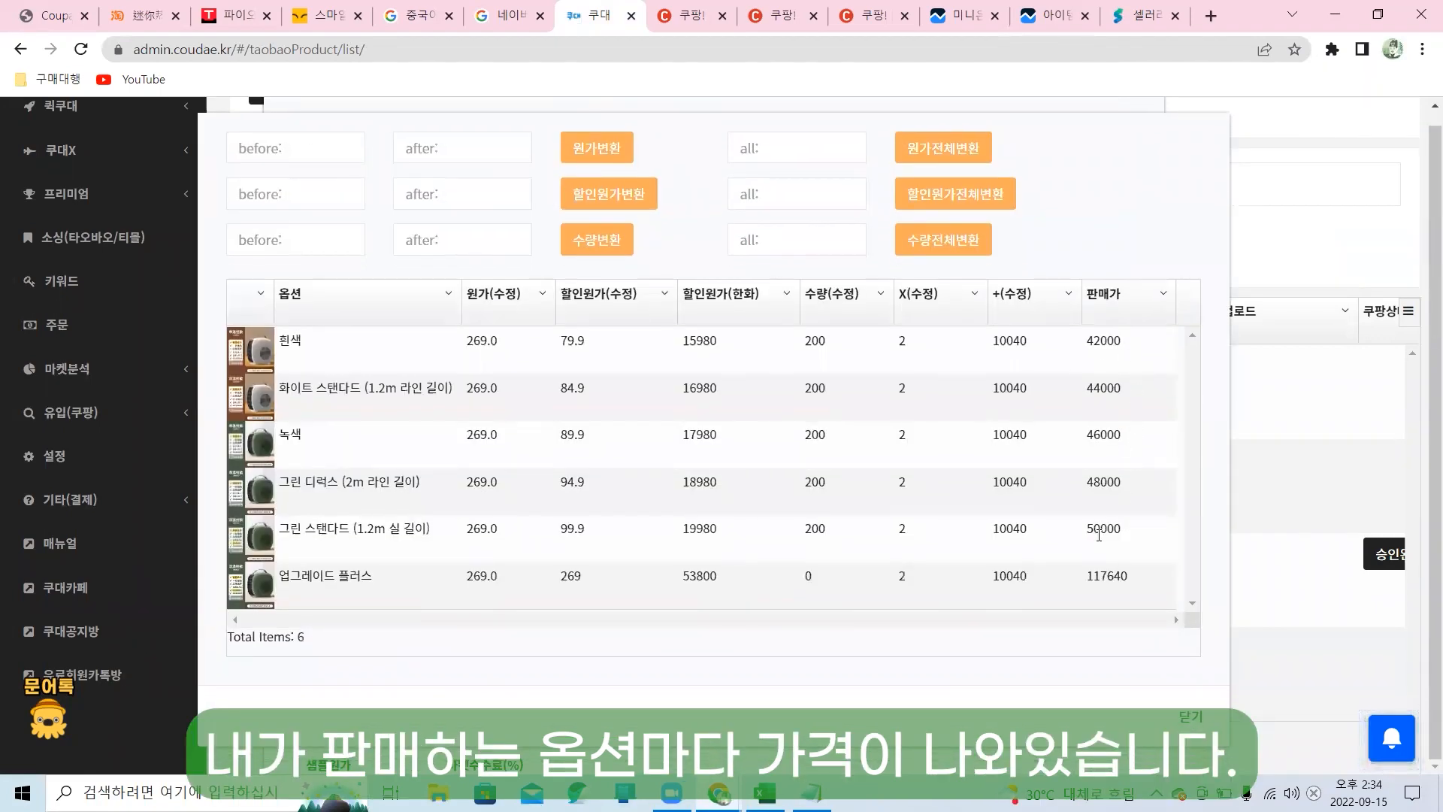
{"action": "left_click", "coordinate": [1191, 714]}
{"action": "scroll", "coordinate": [1037, 643], "scroll_direction": "down", "scroll_amount": 4}
{"action": "left_click", "coordinate": [1074, 714]}
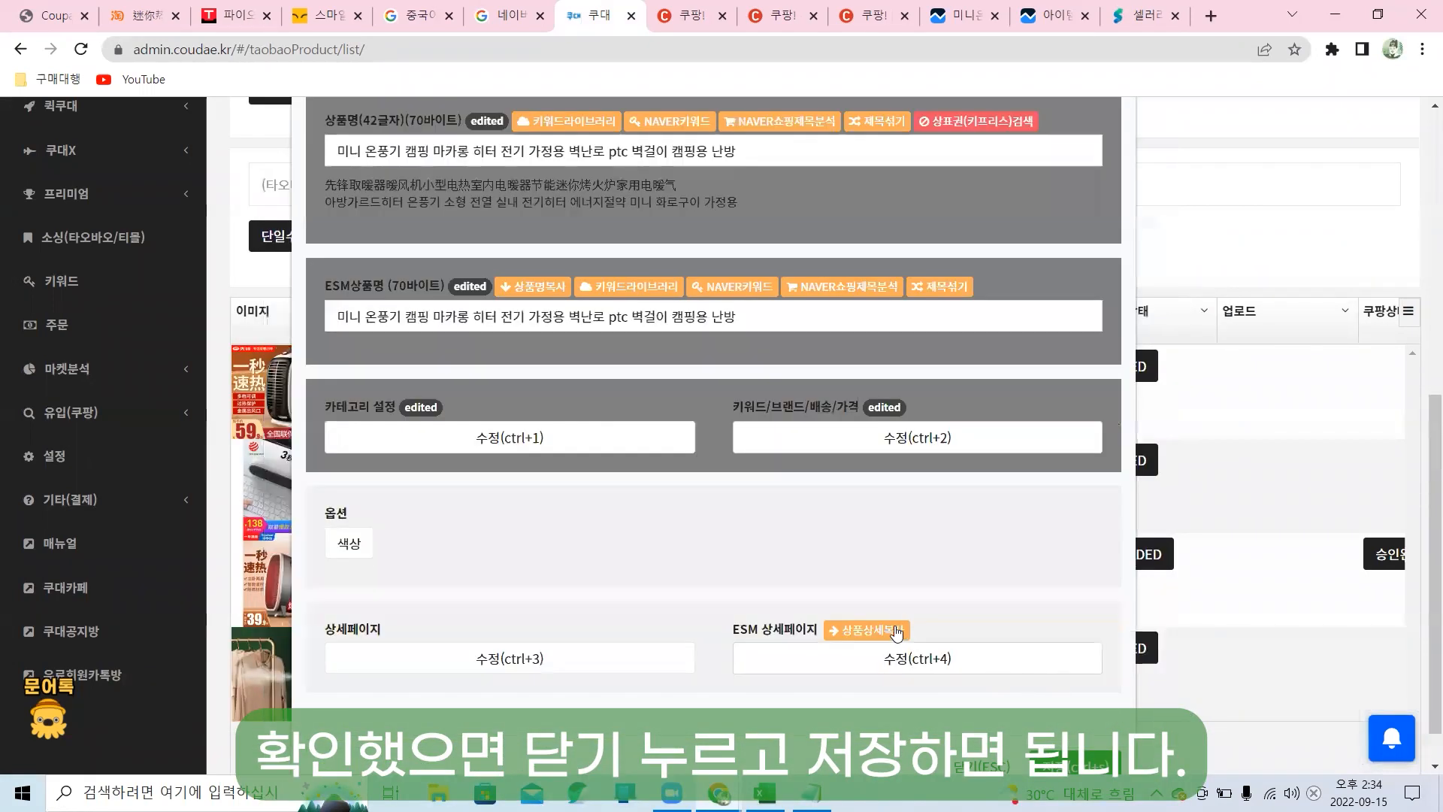
Open the 색상 option settings and erase the Chinese text from the No.1 option image.
{"action": "left_click", "coordinate": [375, 545]}
{"action": "scroll", "coordinate": [371, 385], "scroll_direction": "down", "scroll_amount": 3}
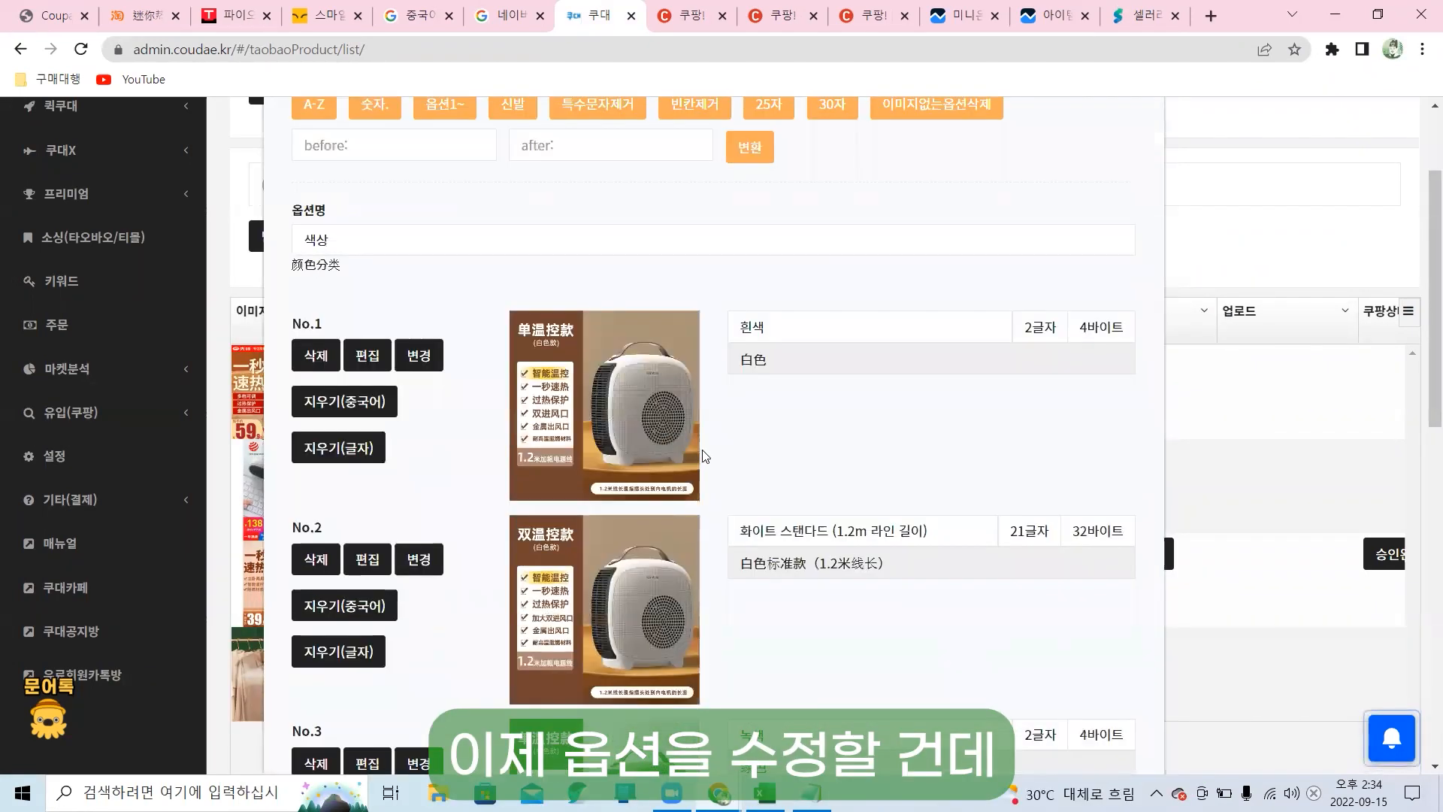
{"action": "left_click", "coordinate": [371, 384]}
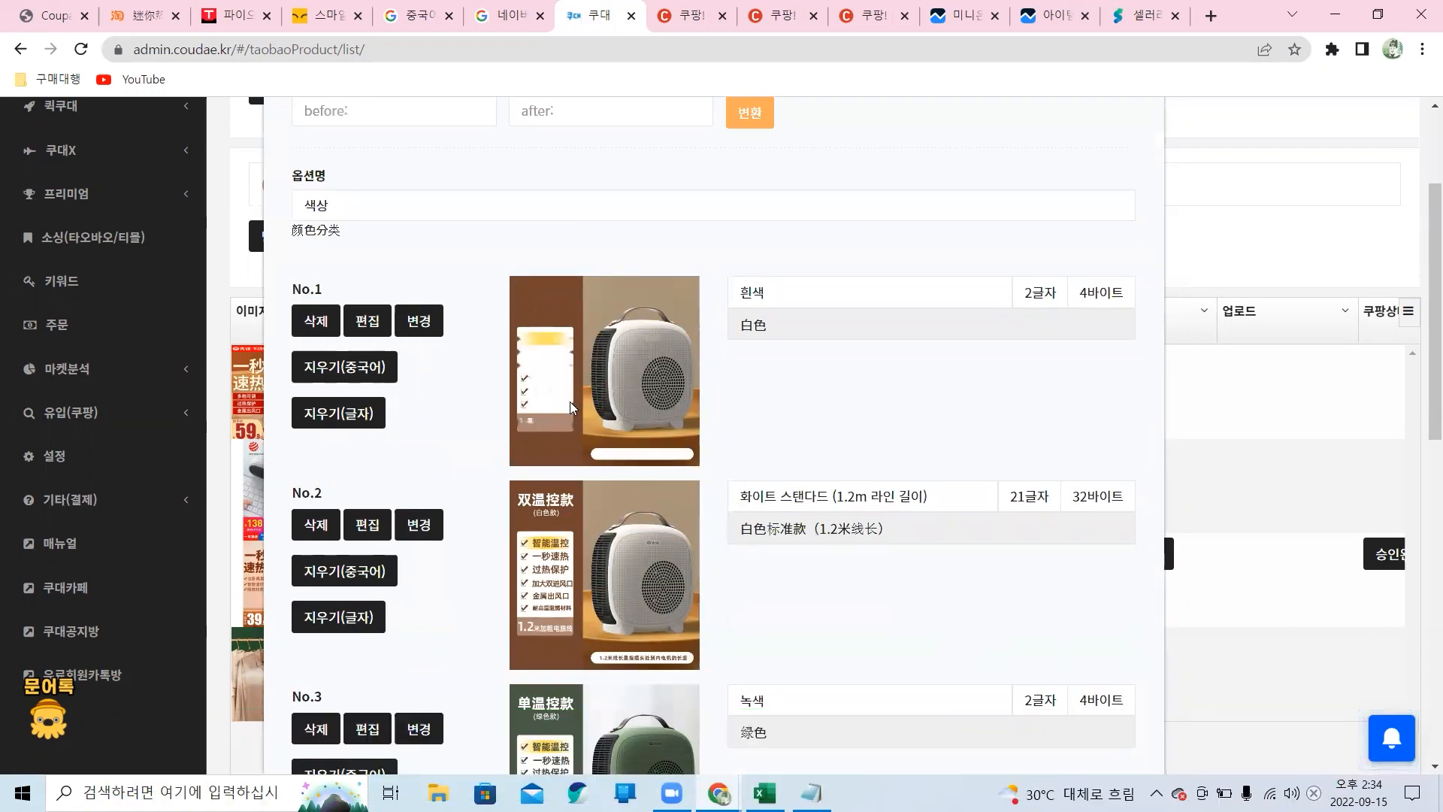
Review the option images and Korean option names from No.1 to No.6, and save the 색상 options.
{"action": "scroll", "coordinate": [466, 538], "scroll_direction": "down", "scroll_amount": 4}
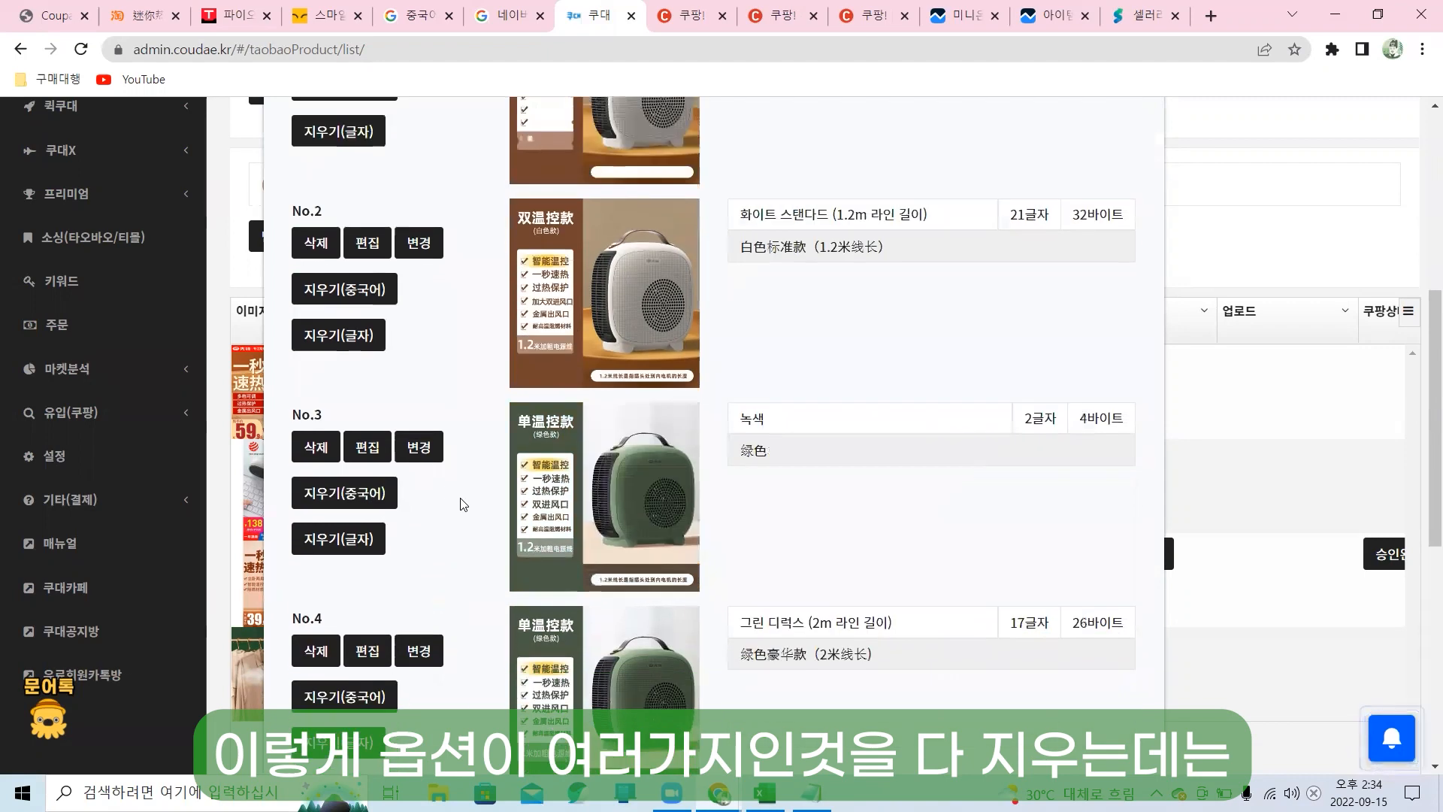
{"action": "scroll", "coordinate": [464, 504], "scroll_direction": "up", "scroll_amount": 3}
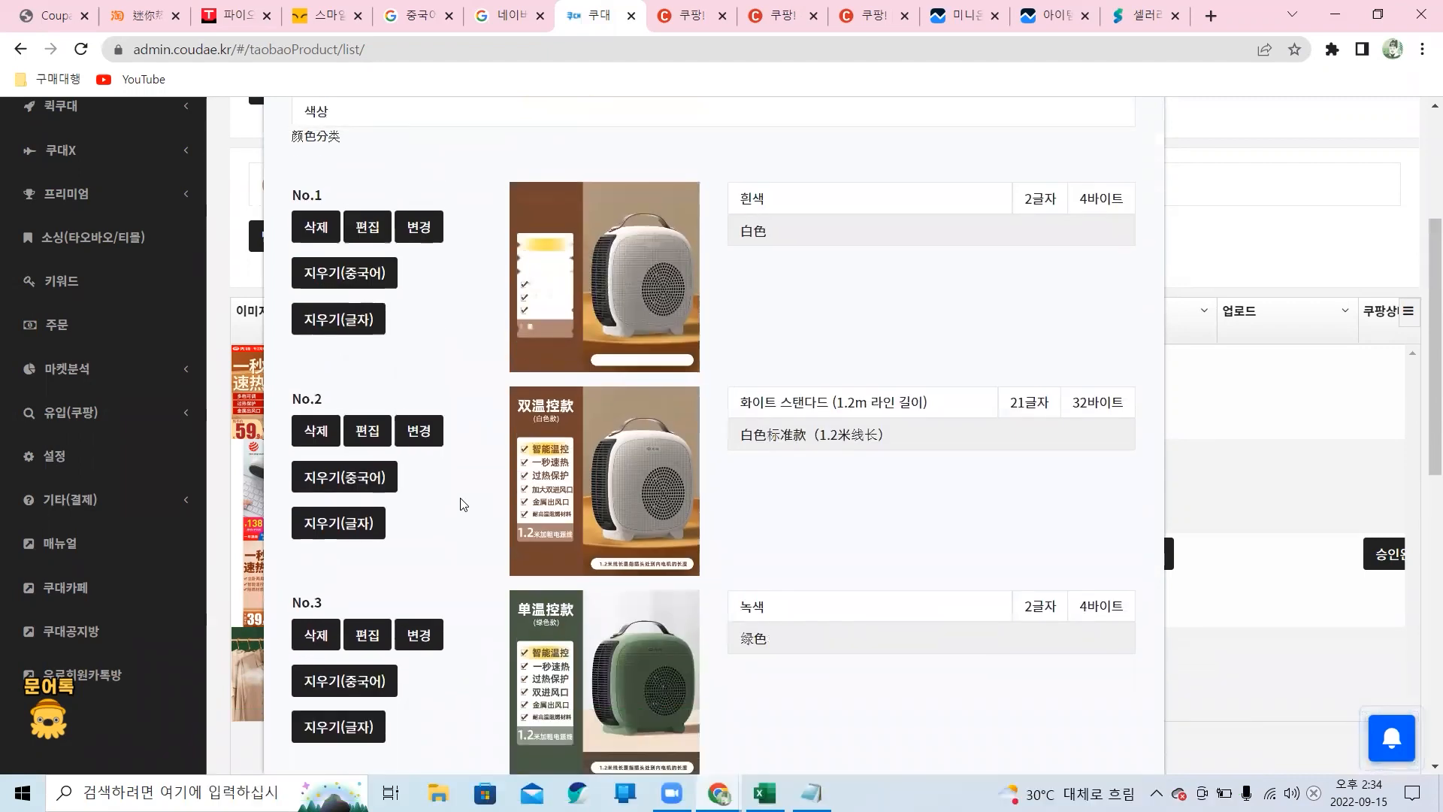
{"action": "scroll", "coordinate": [468, 504], "scroll_direction": "up", "scroll_amount": 3}
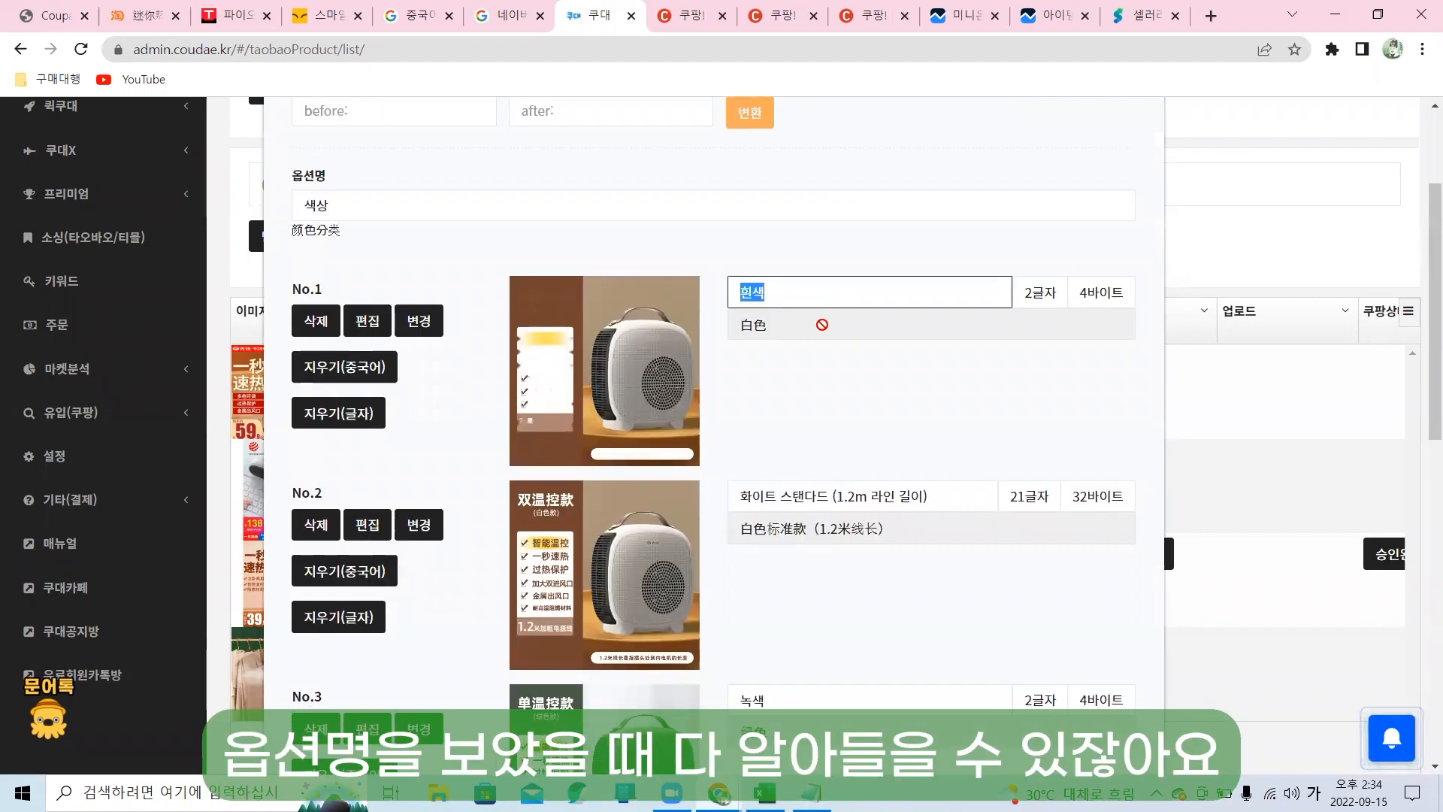
{"action": "scroll", "coordinate": [846, 398], "scroll_direction": "down", "scroll_amount": 2}
{"action": "left_click", "coordinate": [821, 508]}
{"action": "scroll", "coordinate": [825, 340], "scroll_direction": "down", "scroll_amount": 4}
{"action": "left_click", "coordinate": [825, 340]}
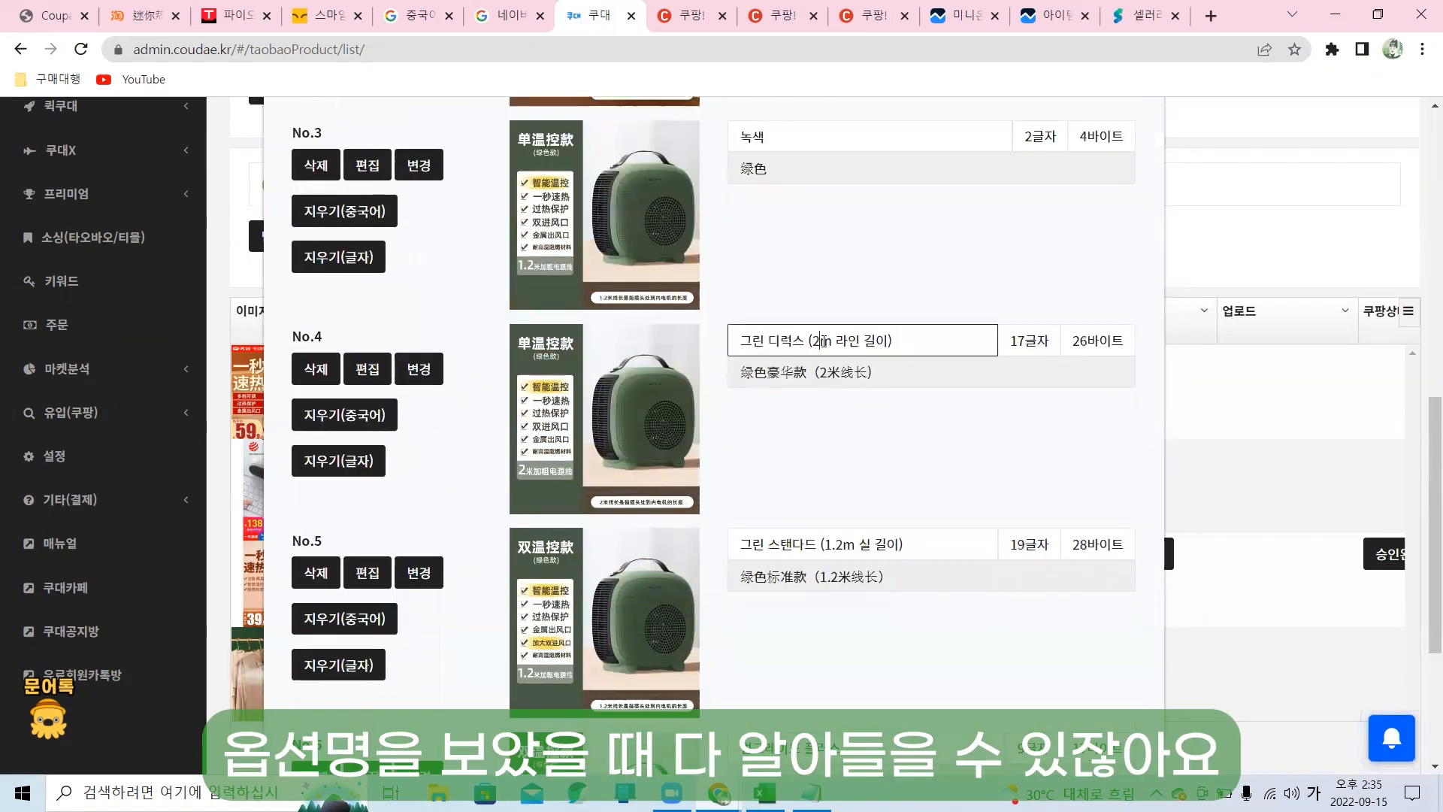
{"action": "scroll", "coordinate": [846, 421], "scroll_direction": "down", "scroll_amount": 3}
{"action": "left_click", "coordinate": [775, 369]}
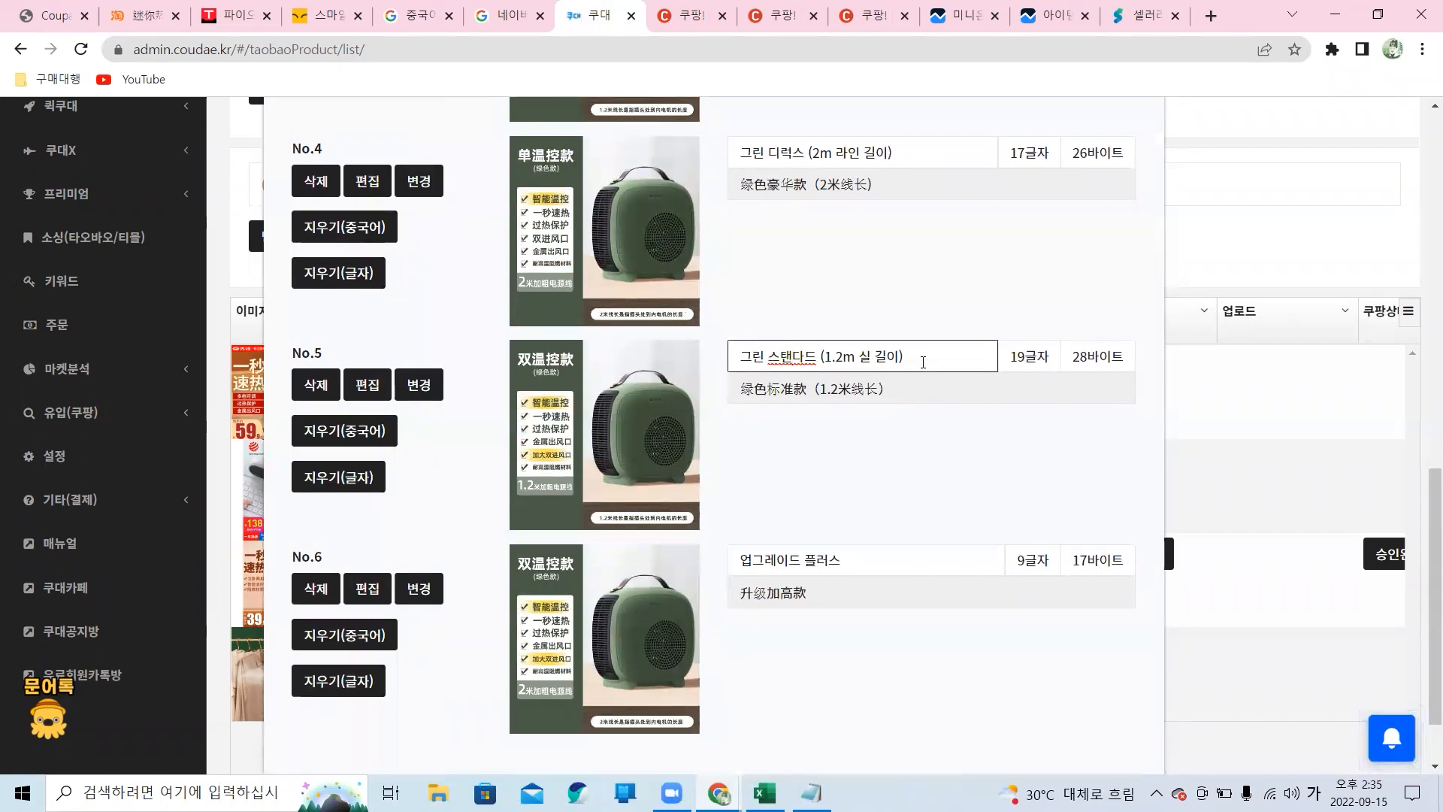
{"action": "scroll", "coordinate": [891, 459], "scroll_direction": "down", "scroll_amount": 1}
{"action": "scroll", "coordinate": [891, 459], "scroll_direction": "down", "scroll_amount": 1}
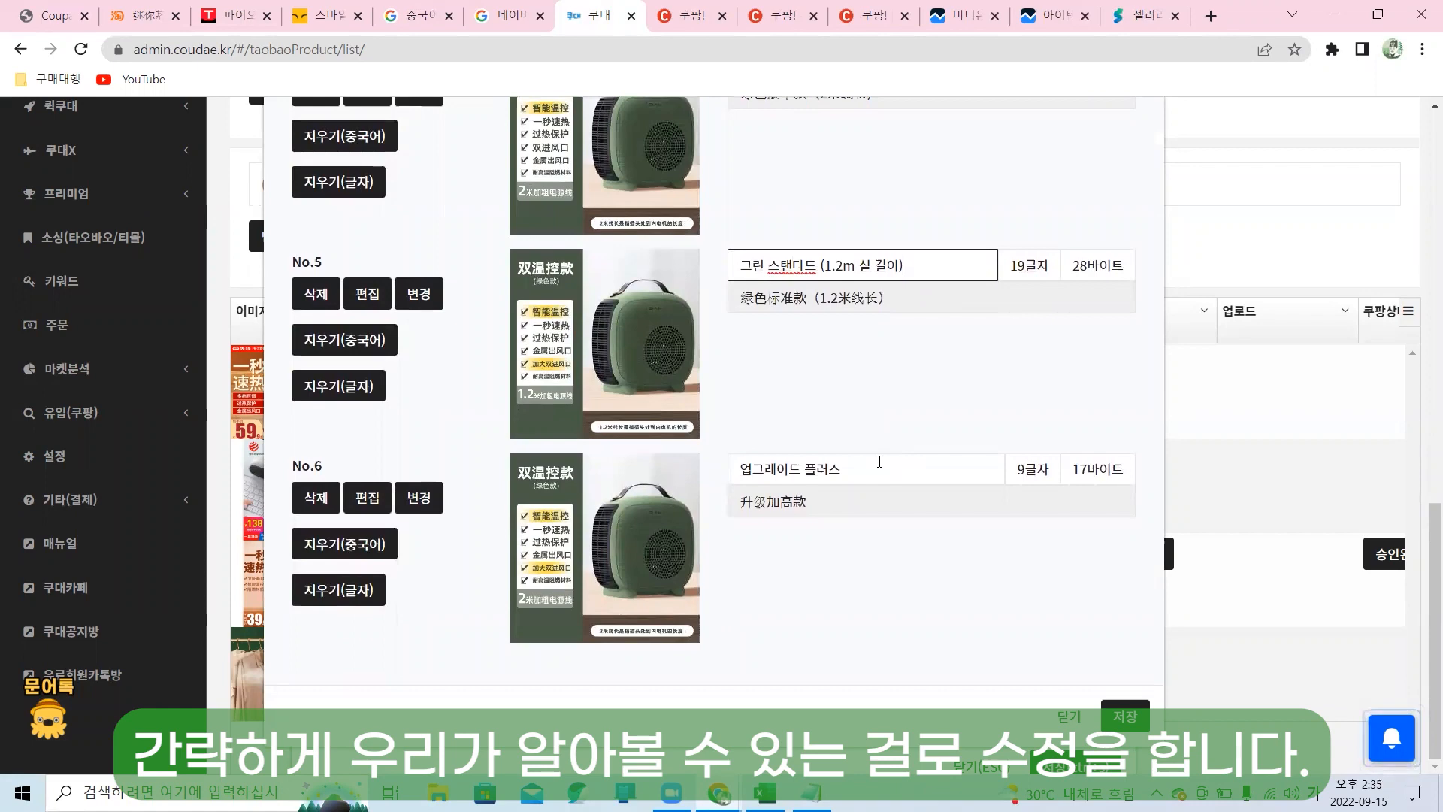
{"action": "left_click", "coordinate": [879, 462]}
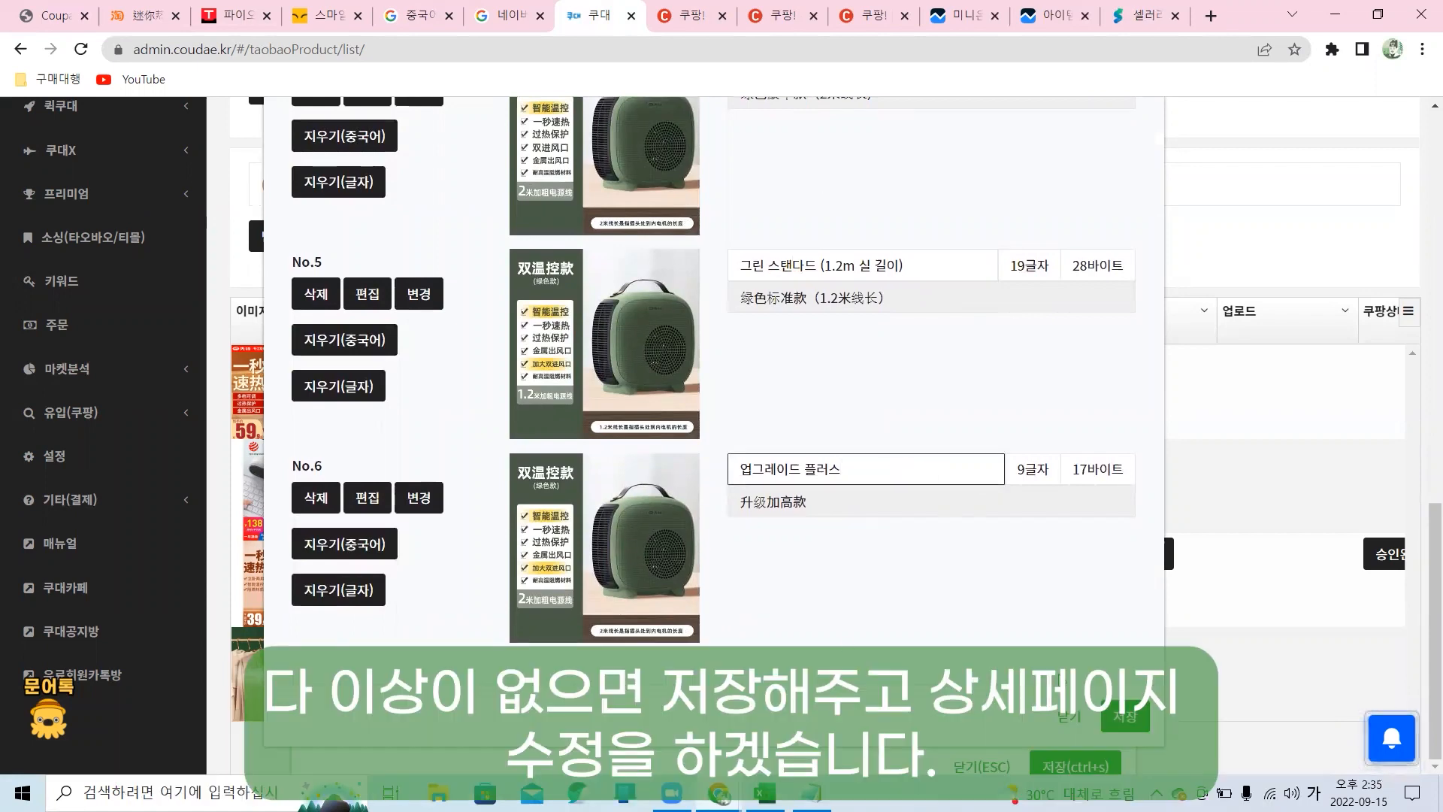
{"action": "left_click", "coordinate": [1125, 718]}
Open the 상세페이지's original images for editing and delete the first three promotional images.
{"action": "scroll", "coordinate": [649, 574], "scroll_direction": "down", "scroll_amount": 1}
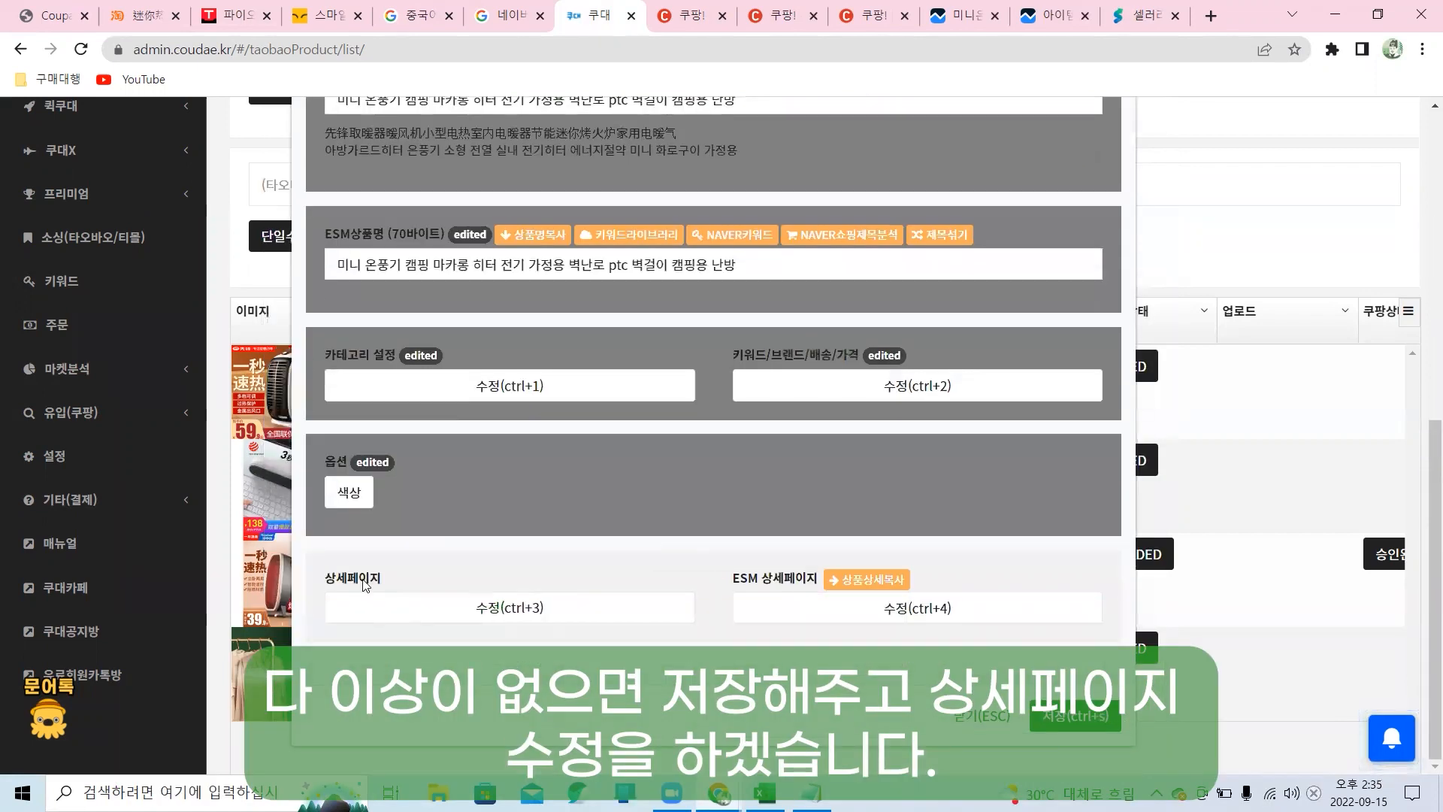
{"action": "left_click", "coordinate": [458, 611]}
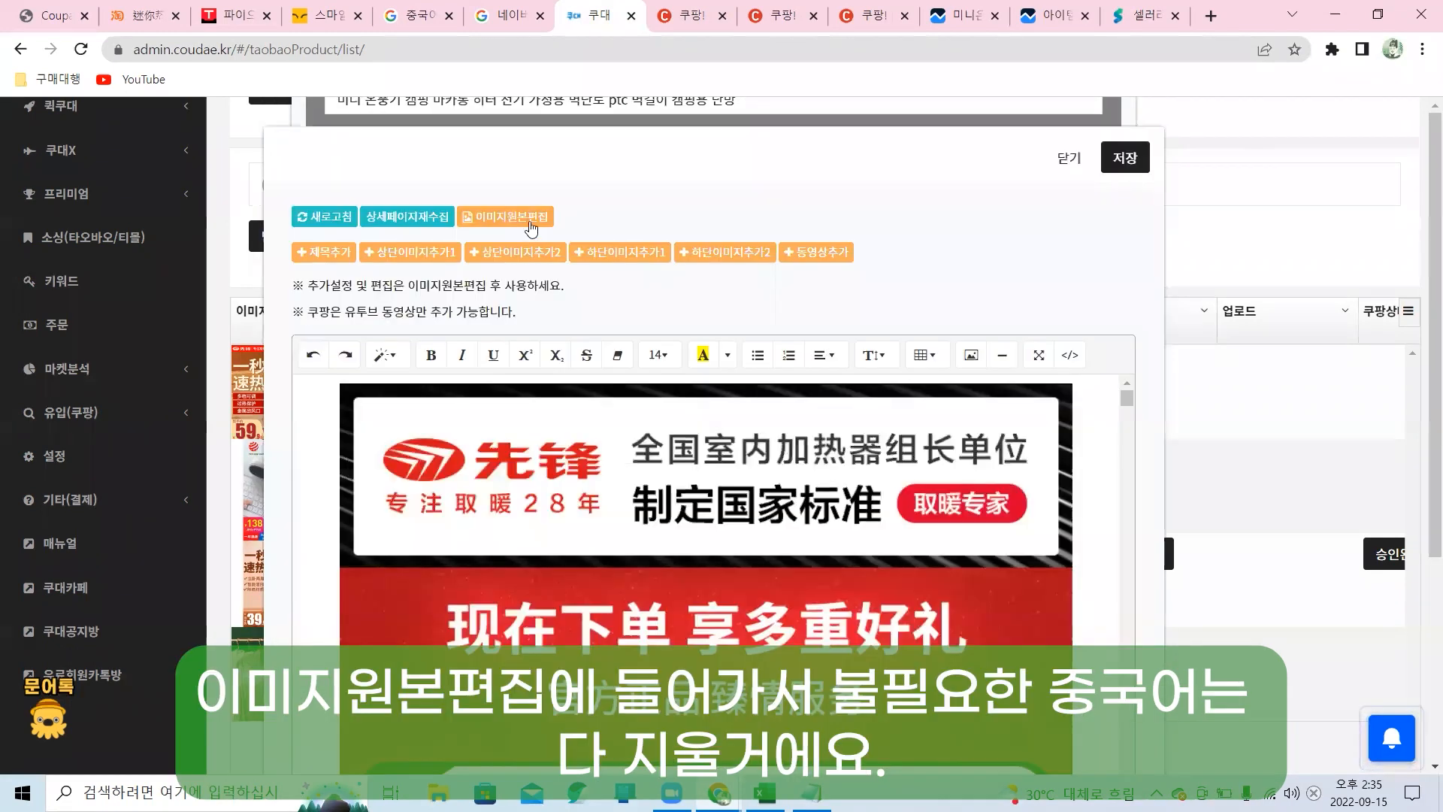
{"action": "left_click", "coordinate": [532, 220]}
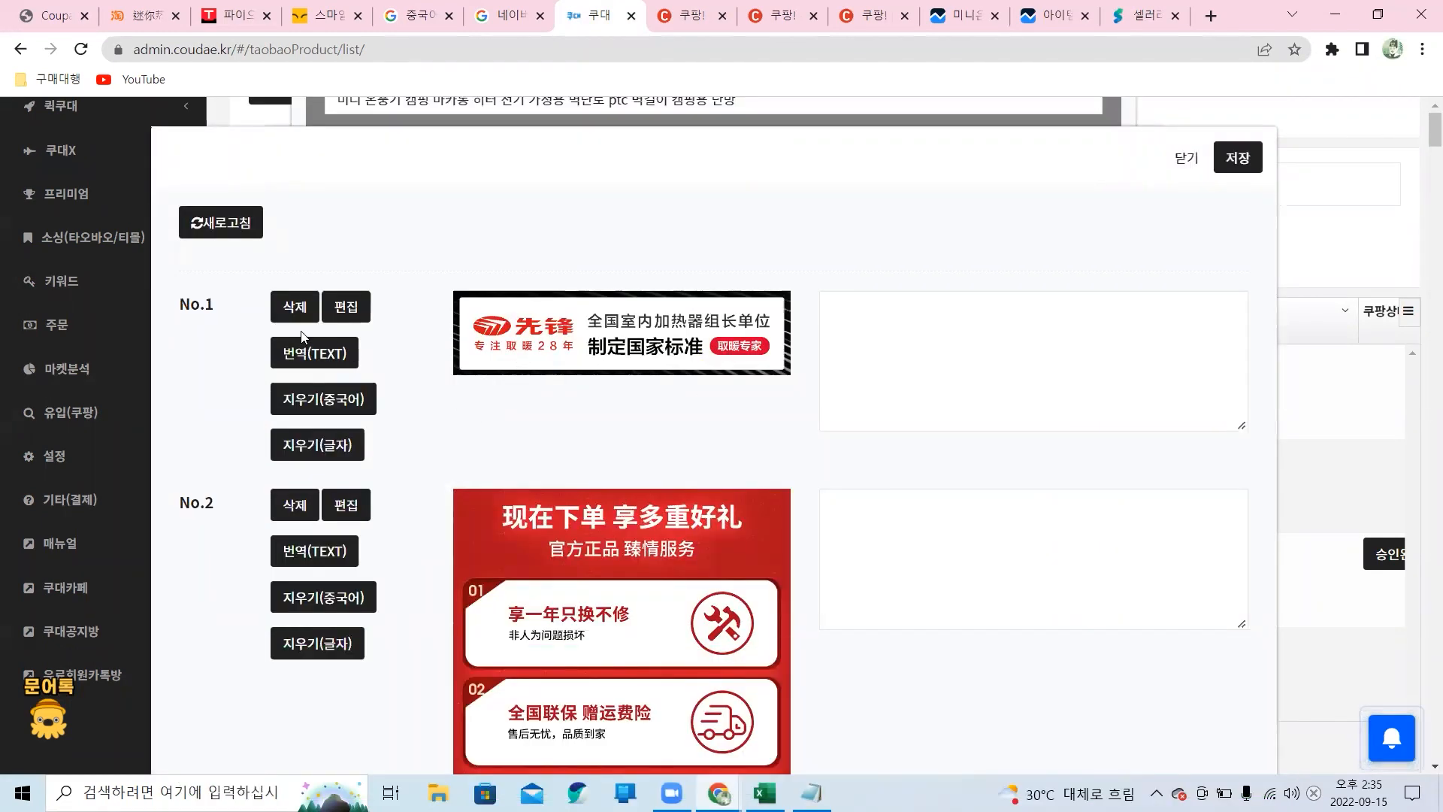
{"action": "left_click", "coordinate": [293, 307]}
{"action": "left_click", "coordinate": [293, 308]}
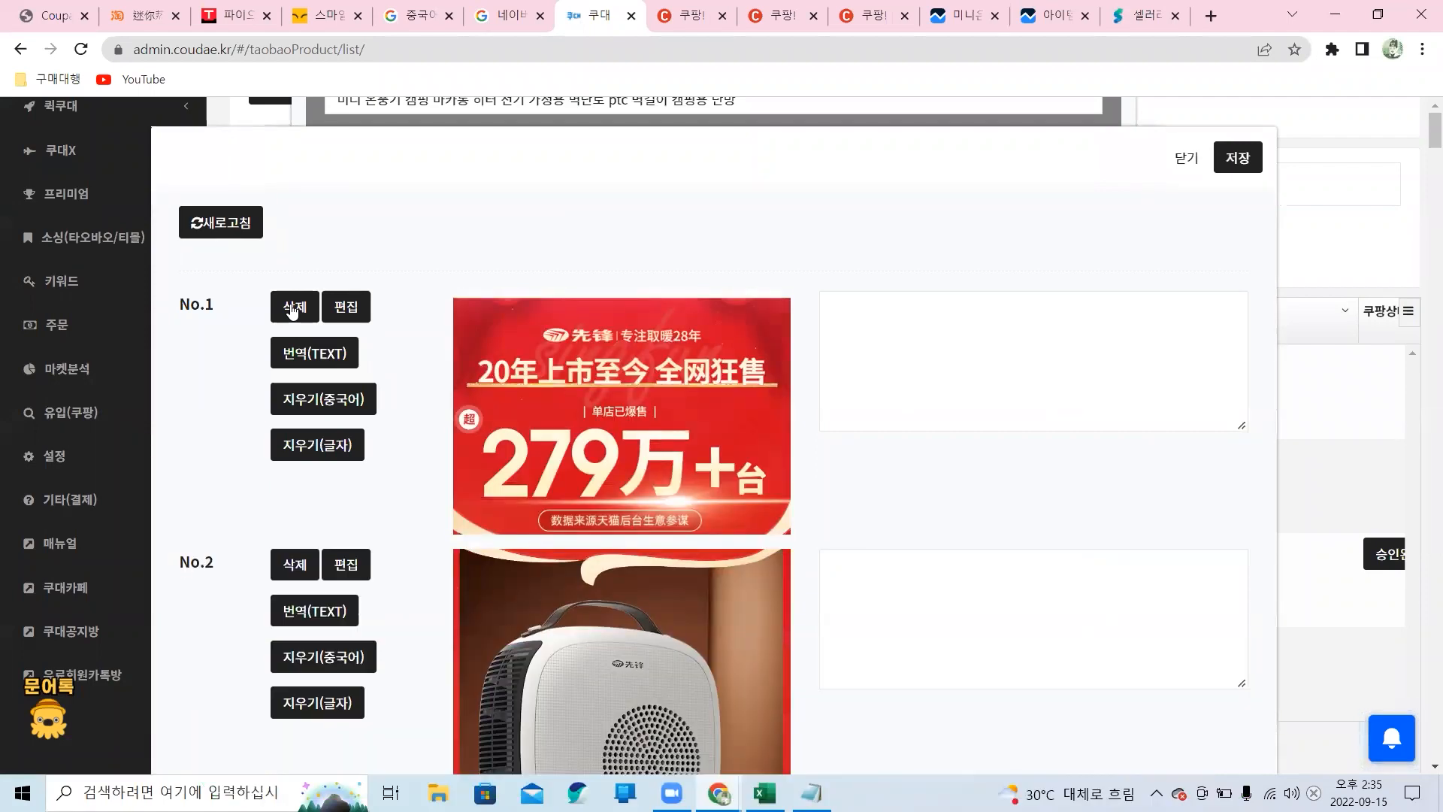
{"action": "left_click", "coordinate": [293, 308]}
Look through the remaining detail page images down to the last ones, and save the image edits.
{"action": "scroll", "coordinate": [612, 376], "scroll_direction": "down", "scroll_amount": 15}
{"action": "scroll", "coordinate": [610, 369], "scroll_direction": "down", "scroll_amount": 20}
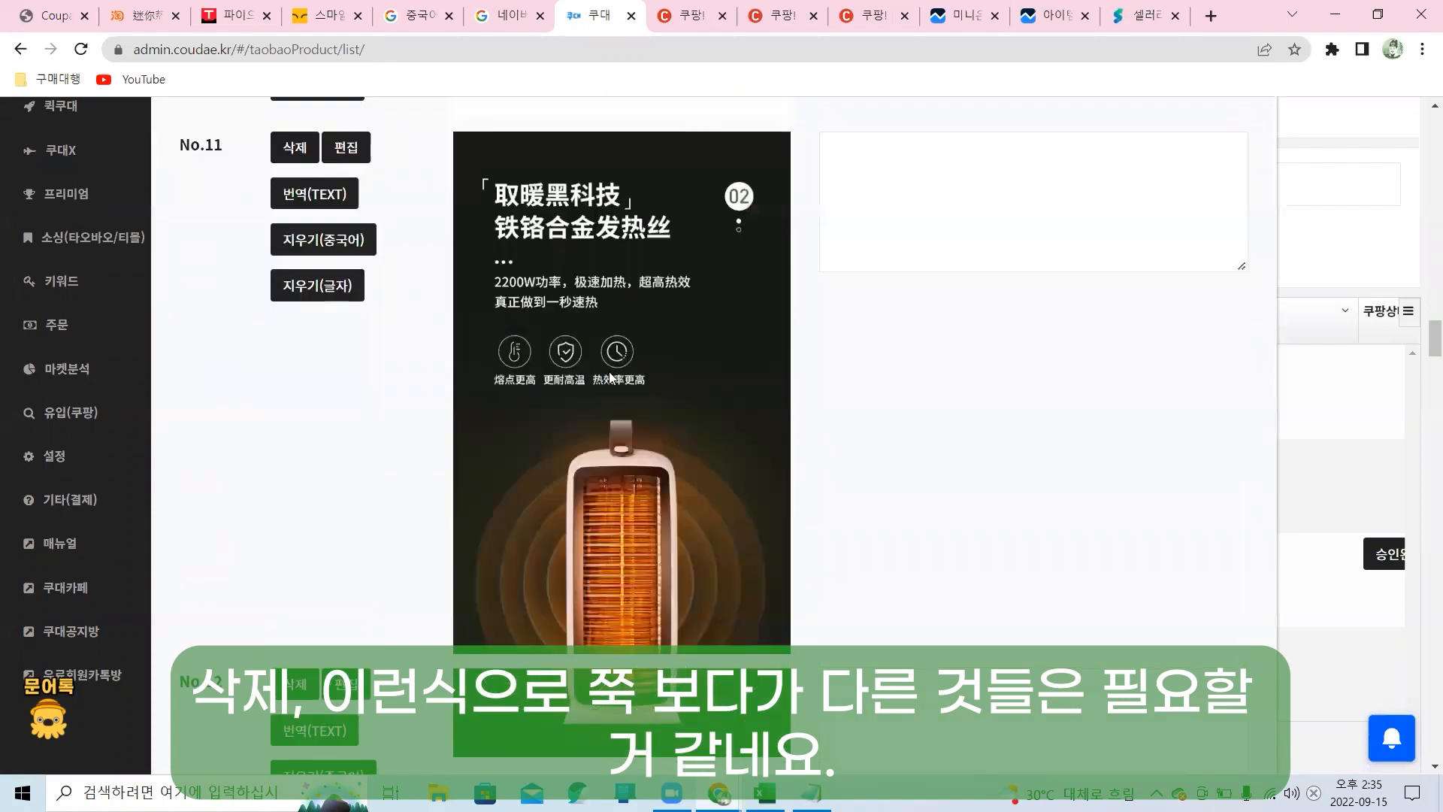
{"action": "scroll", "coordinate": [661, 481], "scroll_direction": "down", "scroll_amount": 15}
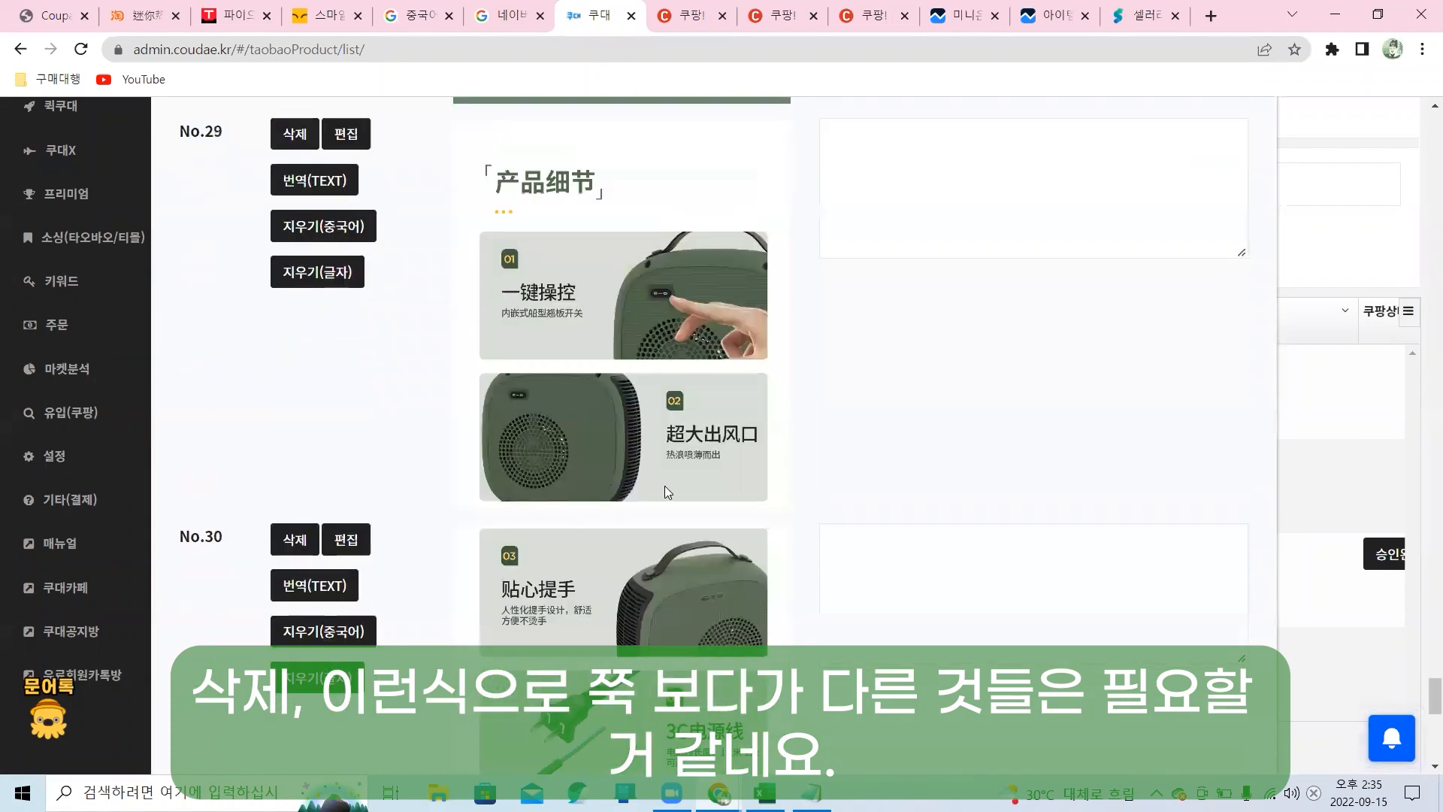
{"action": "left_click", "coordinate": [1251, 723]}
Add preset 상단이미지 1 at the start of the detail page and preset 하단이미지 1 at its end.
{"action": "left_click", "coordinate": [335, 439]}
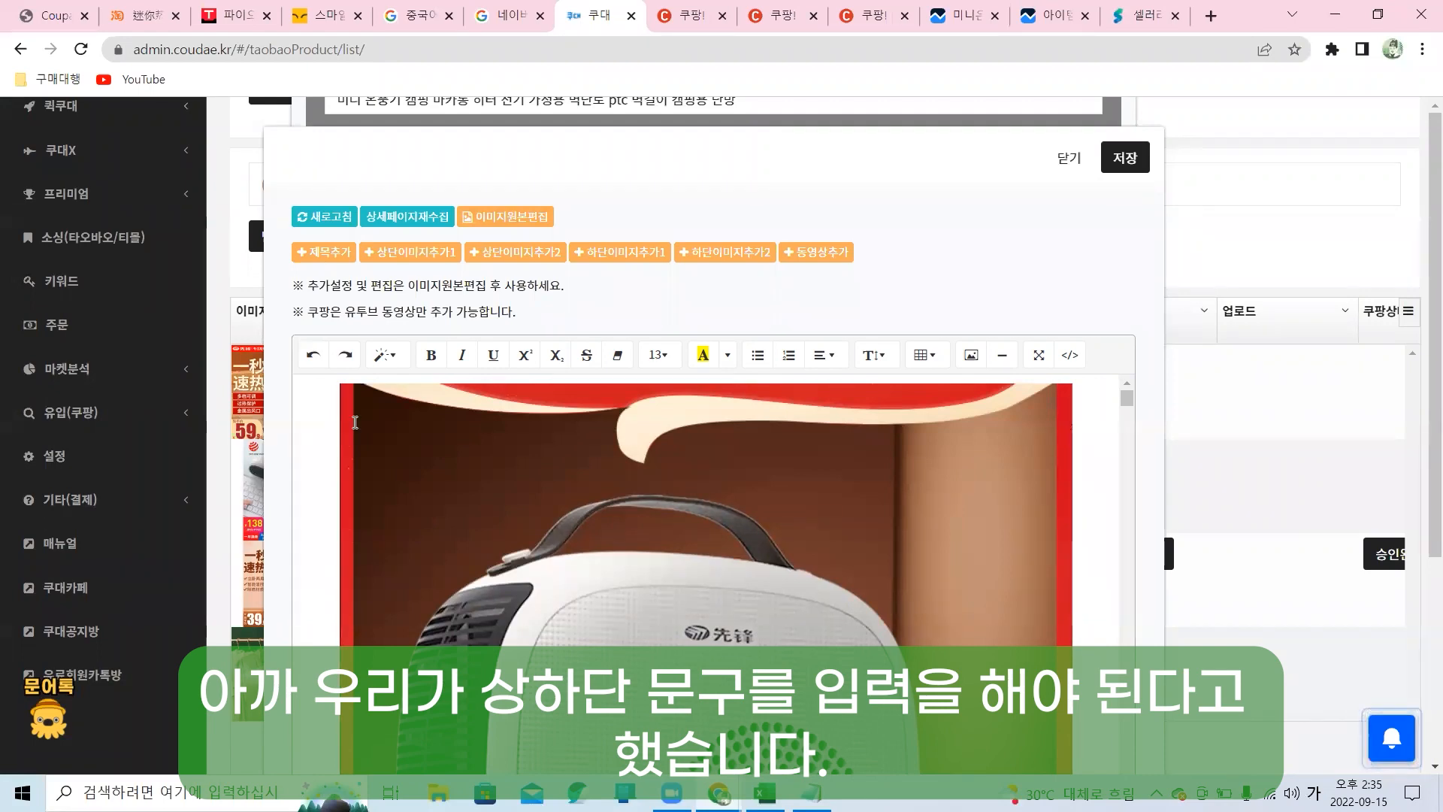
{"action": "left_click", "coordinate": [415, 254]}
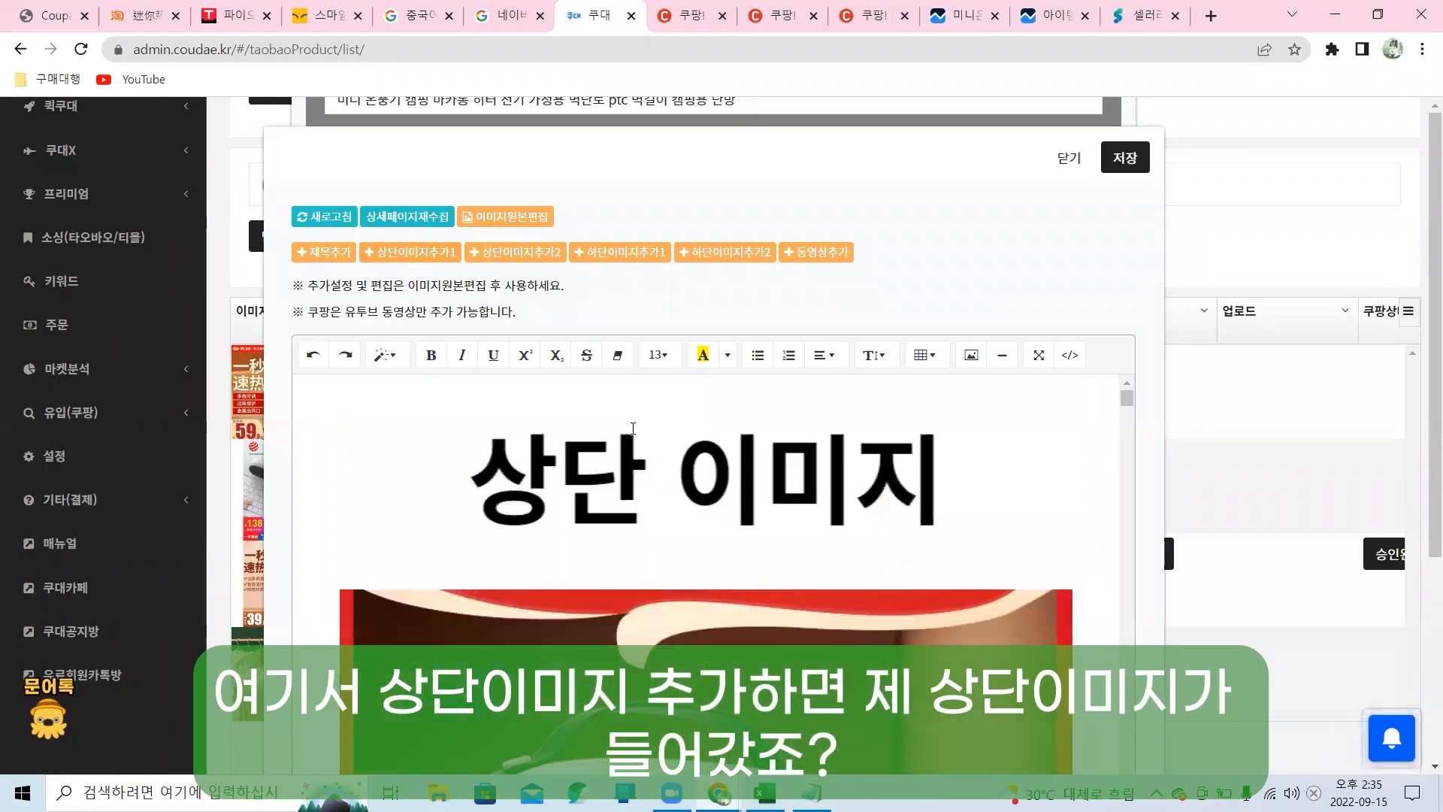
{"action": "left_click", "coordinate": [590, 462]}
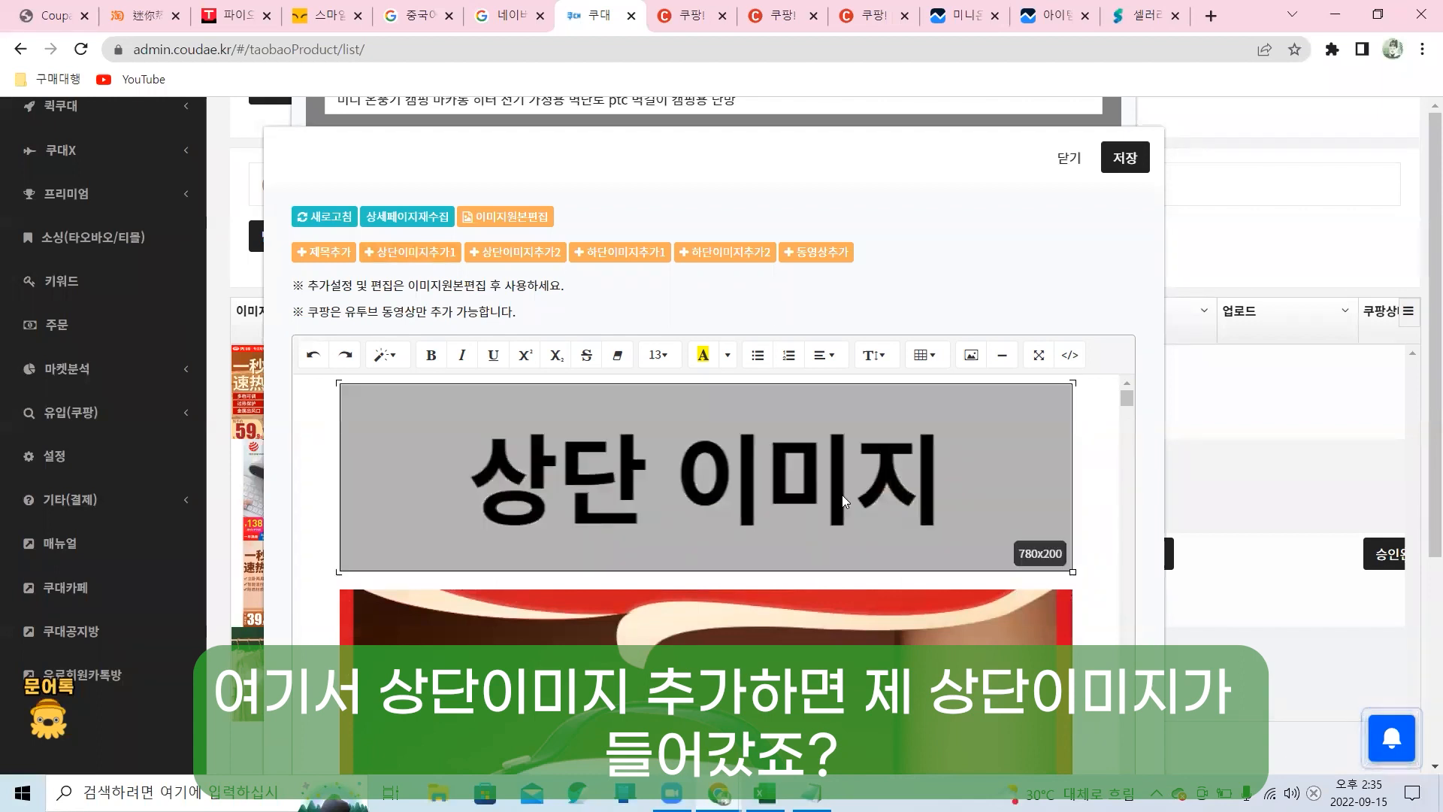
{"action": "left_click", "coordinate": [902, 579]}
{"action": "left_click", "coordinate": [770, 502]}
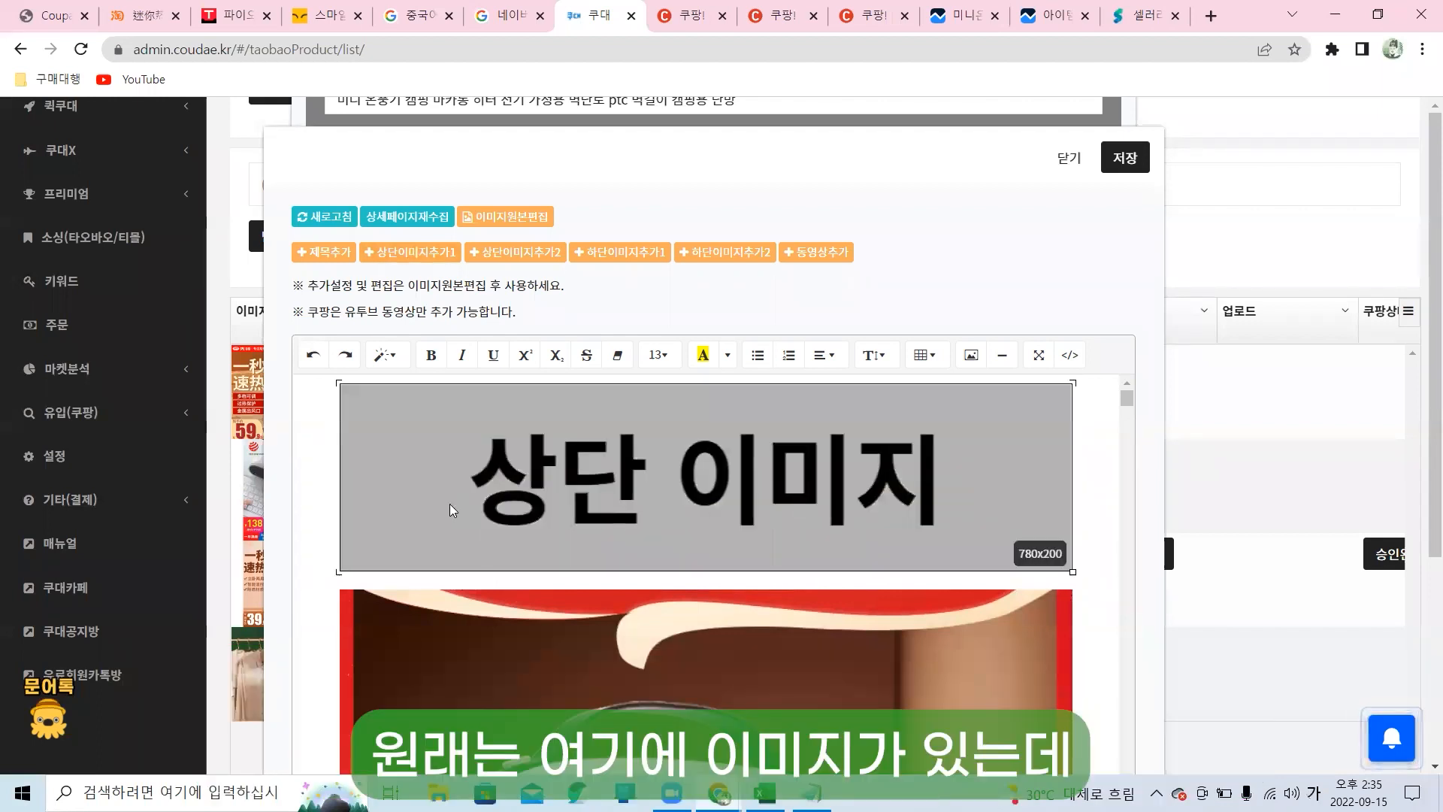
{"action": "left_click", "coordinate": [756, 578]}
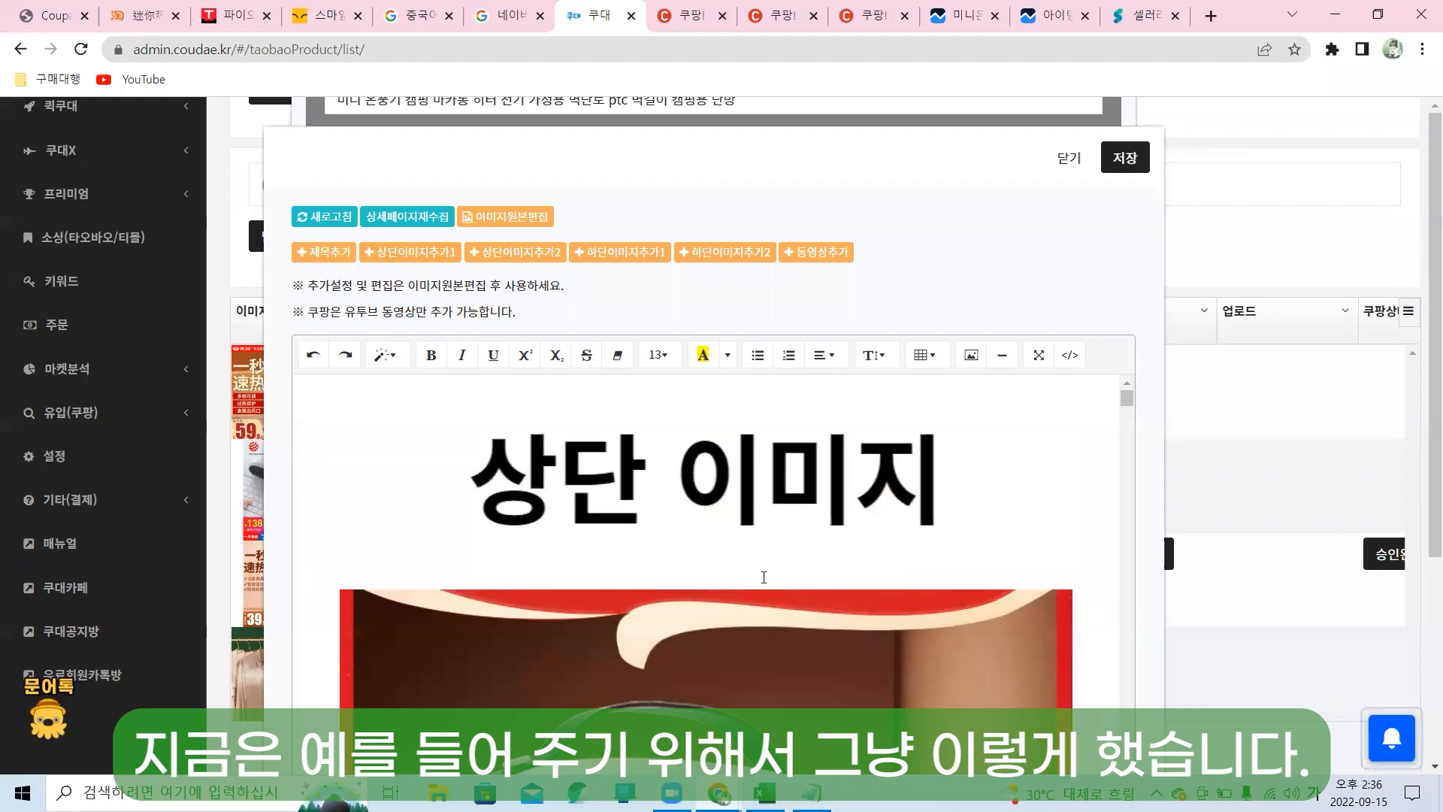
{"action": "left_click", "coordinate": [715, 521]}
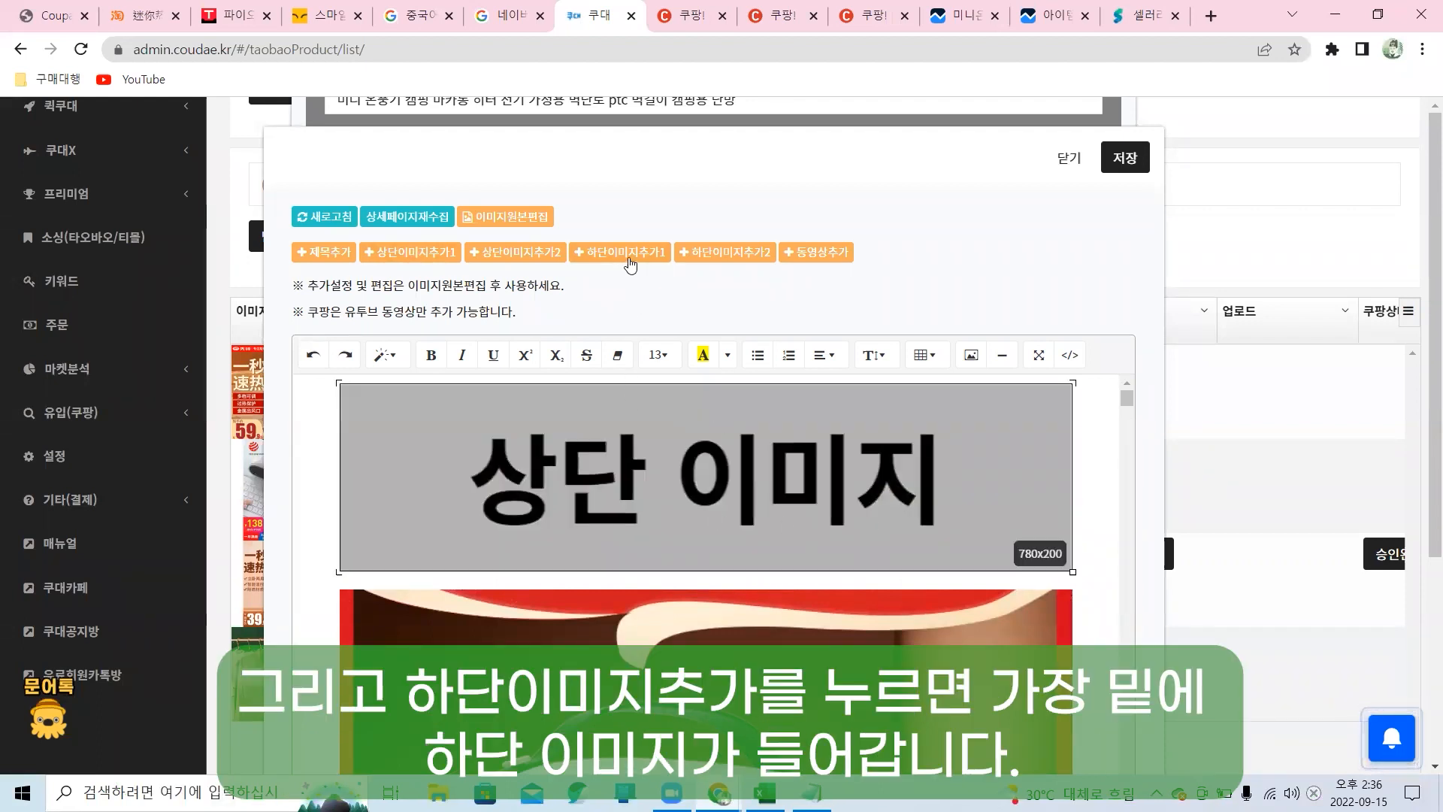
{"action": "left_click", "coordinate": [630, 258]}
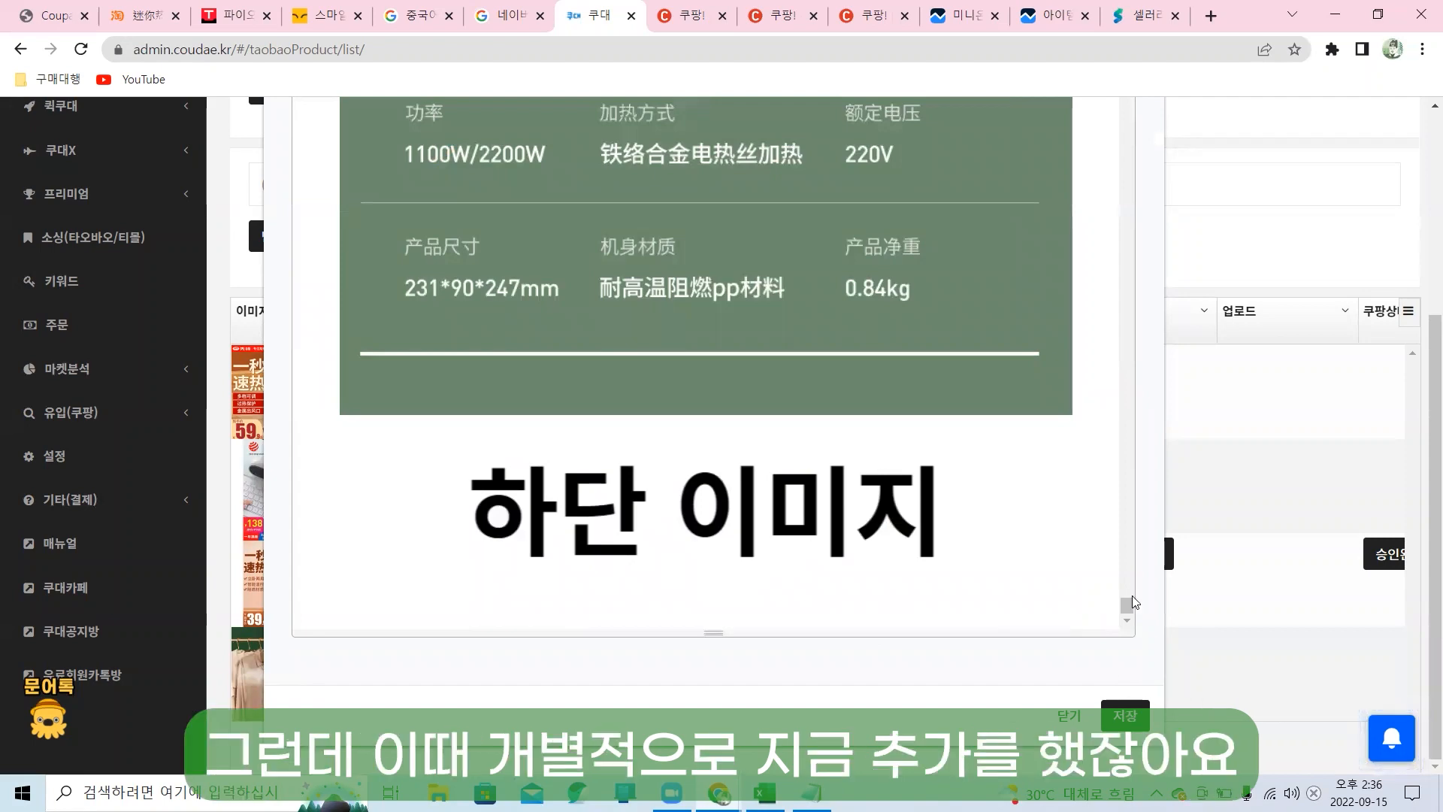
Delete the 상단 이미지 at the start of the detail page and the 하단 이미지 at its end.
{"action": "left_click_drag", "start_coordinate": [1126, 605], "coordinate": [1105, 113]}
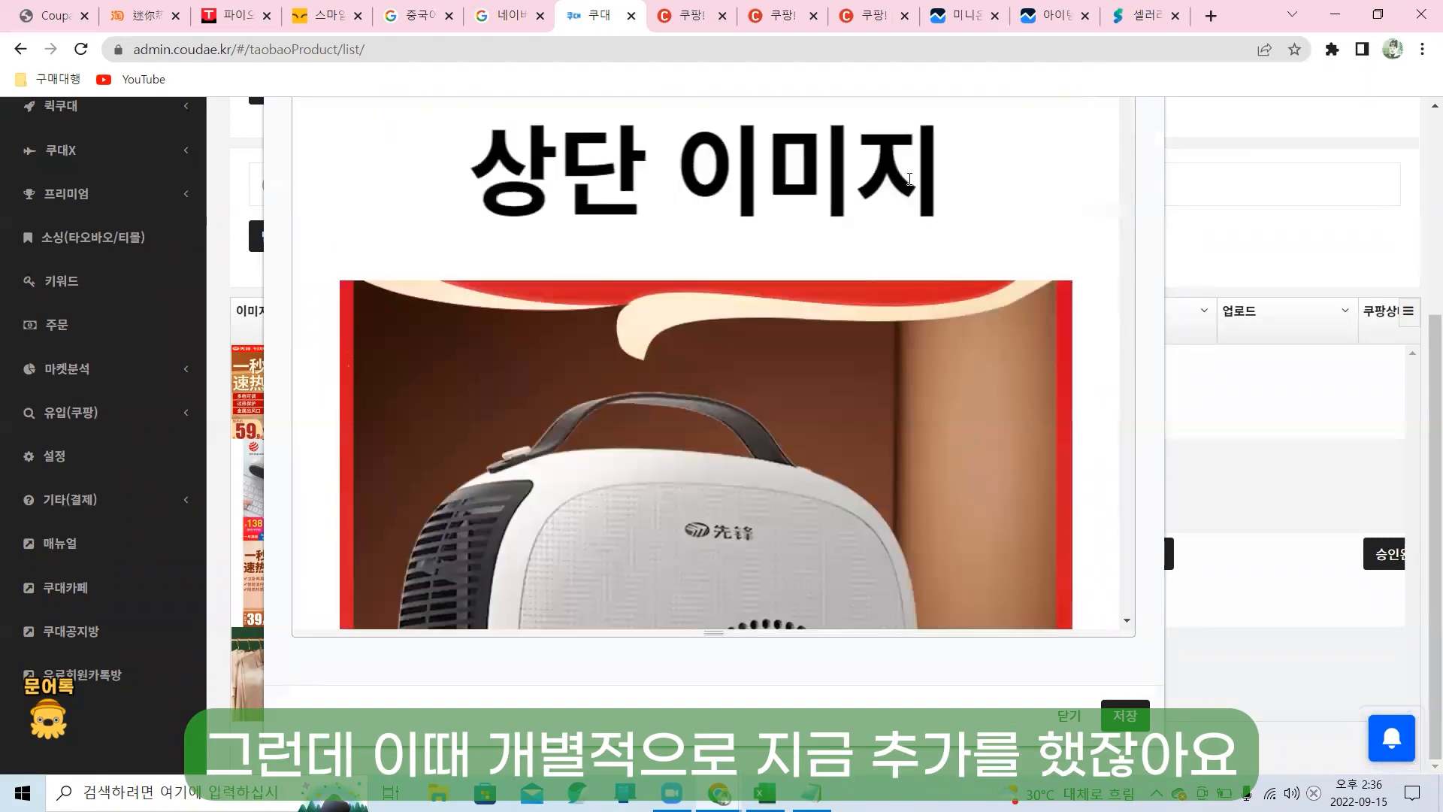
{"action": "left_click", "coordinate": [941, 188]}
{"action": "left_click", "coordinate": [1085, 196]}
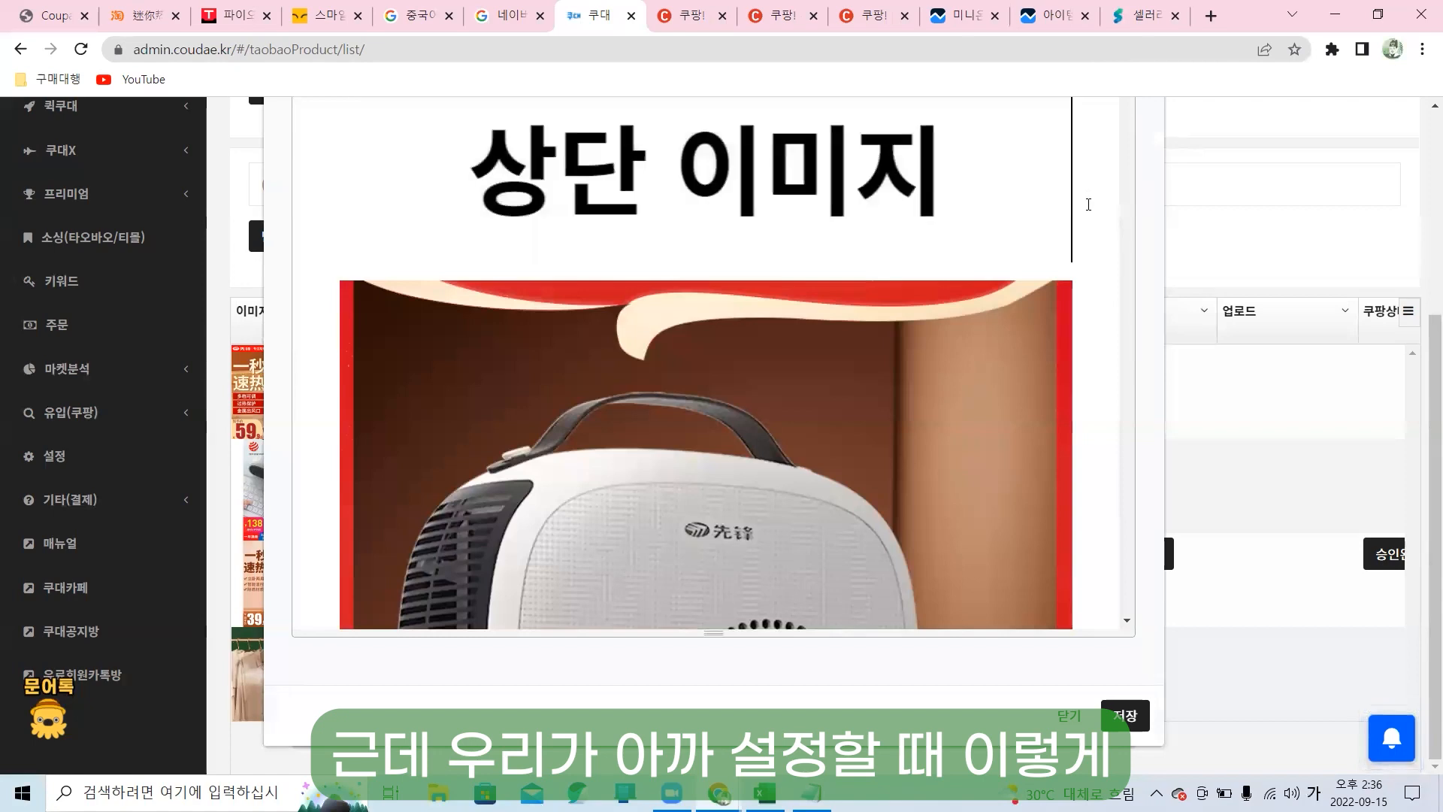
{"action": "scroll", "coordinate": [1079, 338], "scroll_direction": "up", "scroll_amount": 4}
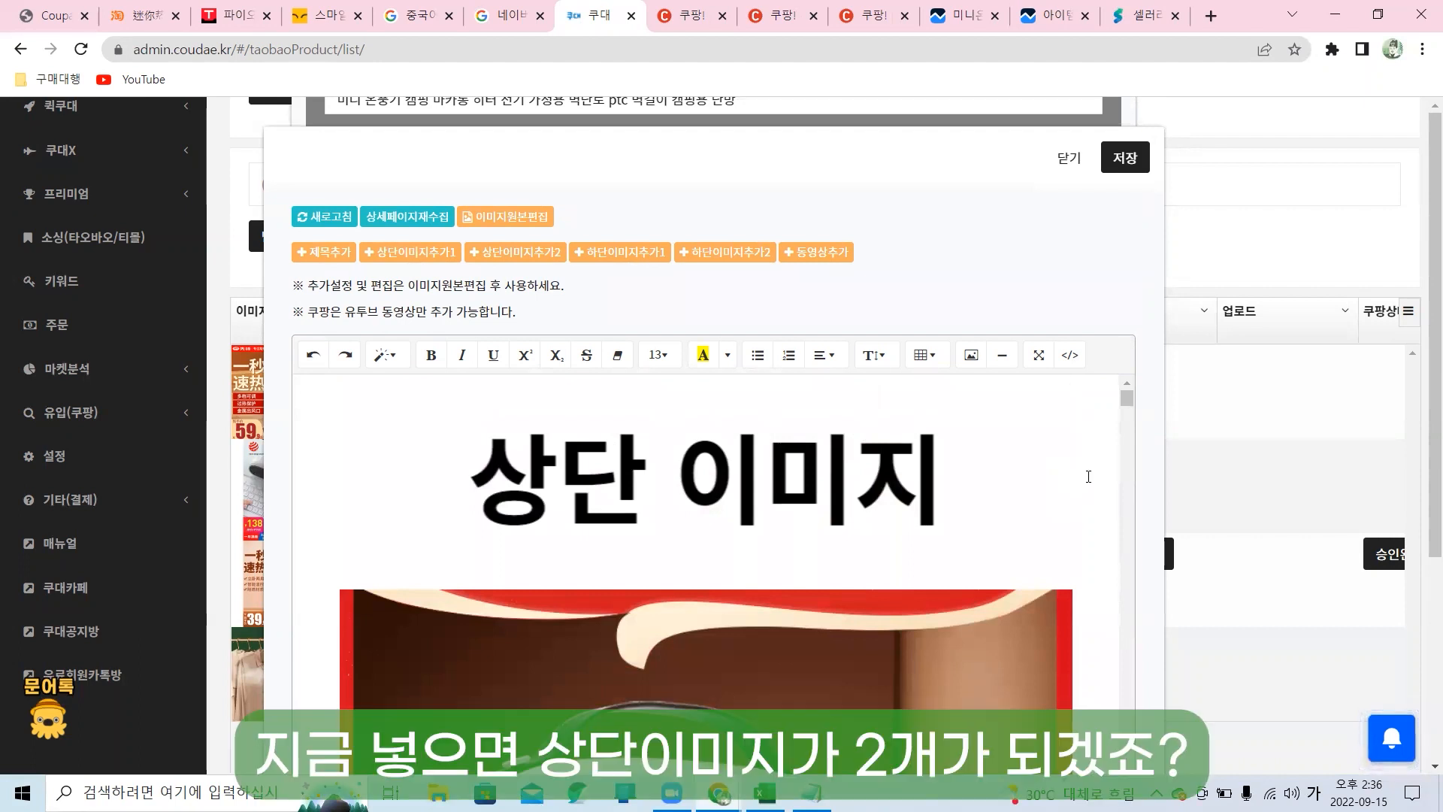
{"action": "scroll", "coordinate": [1129, 400], "scroll_direction": "down", "scroll_amount": 2}
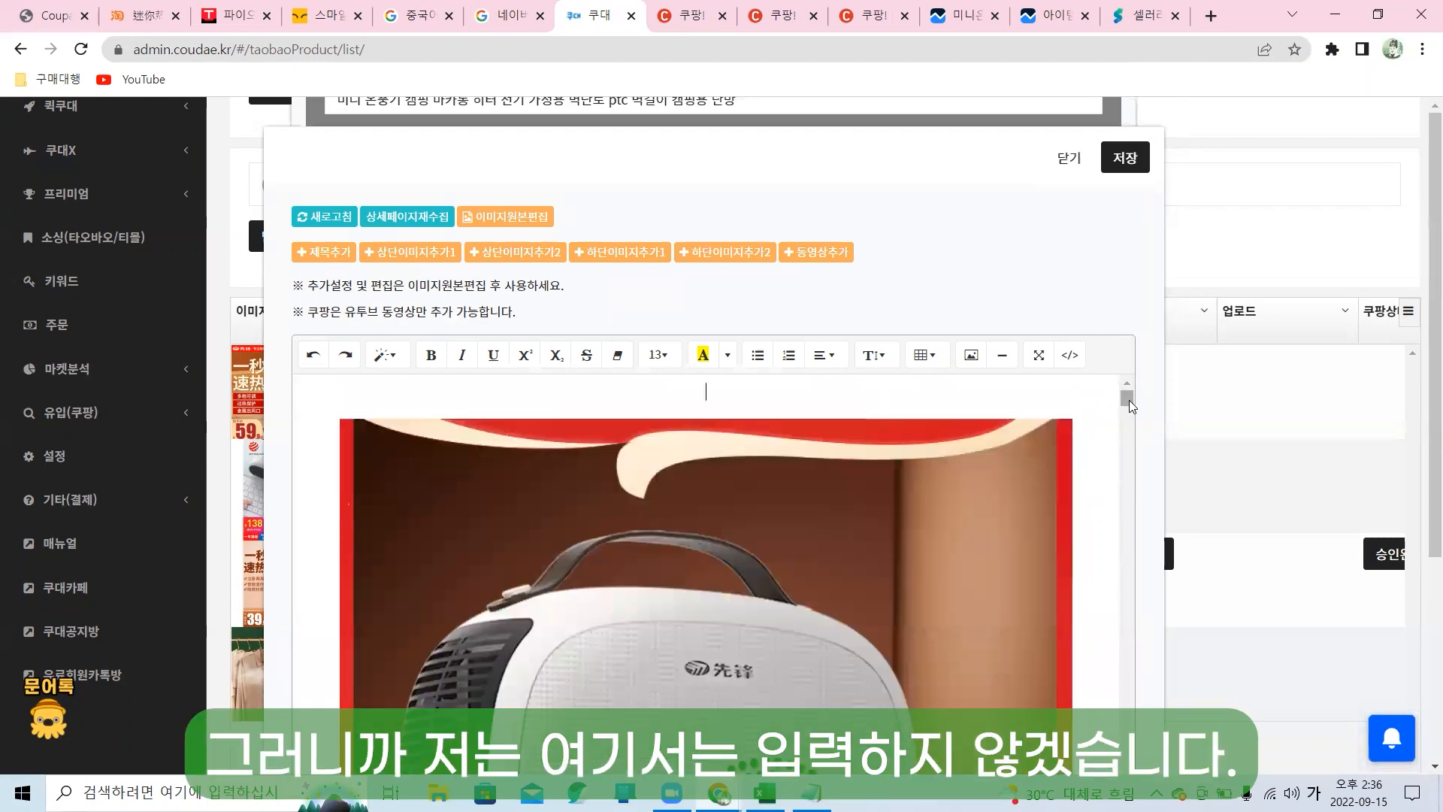
{"action": "scroll", "coordinate": [1131, 440], "scroll_direction": "down", "scroll_amount": 15}
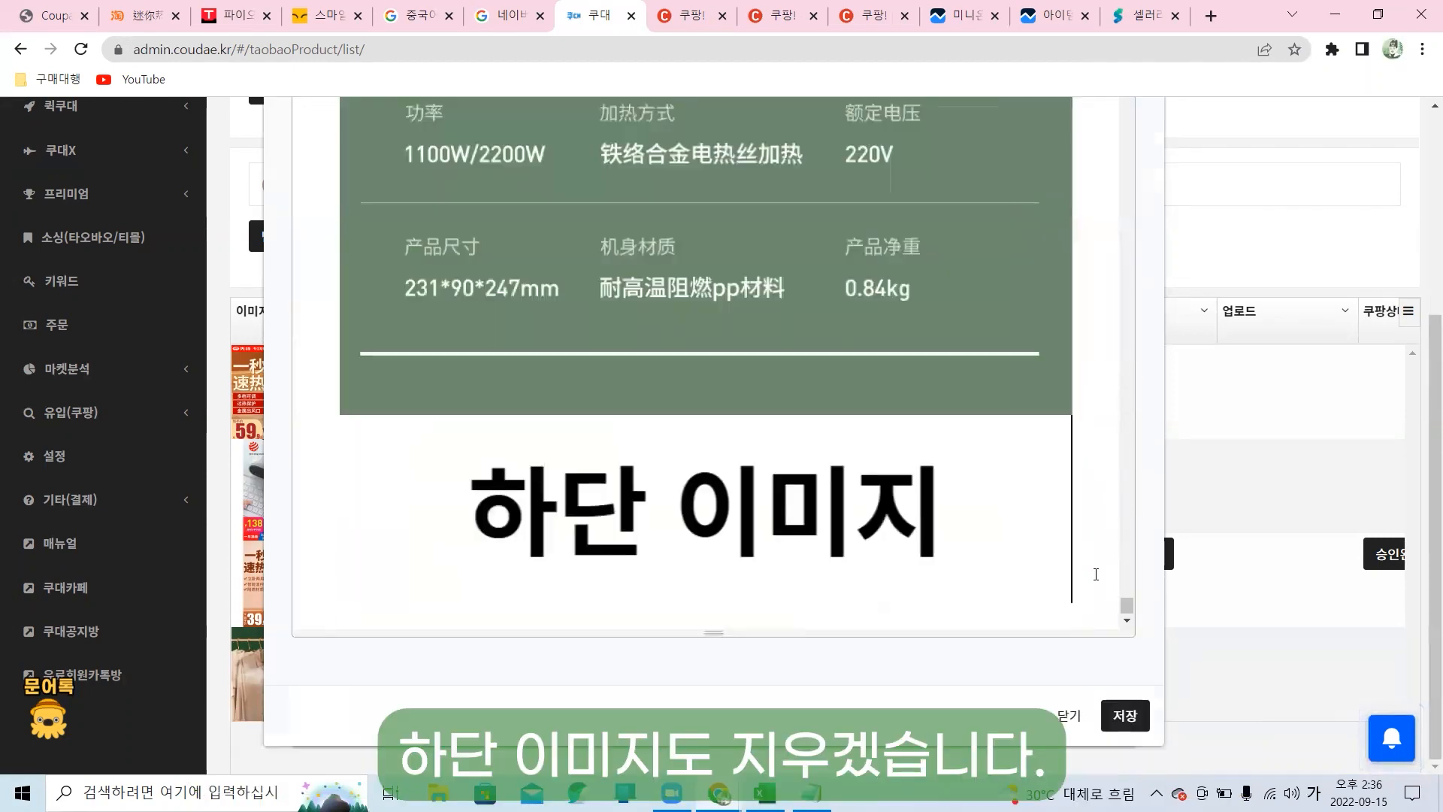
{"action": "scroll", "coordinate": [1094, 597], "scroll_direction": "up", "scroll_amount": 1}
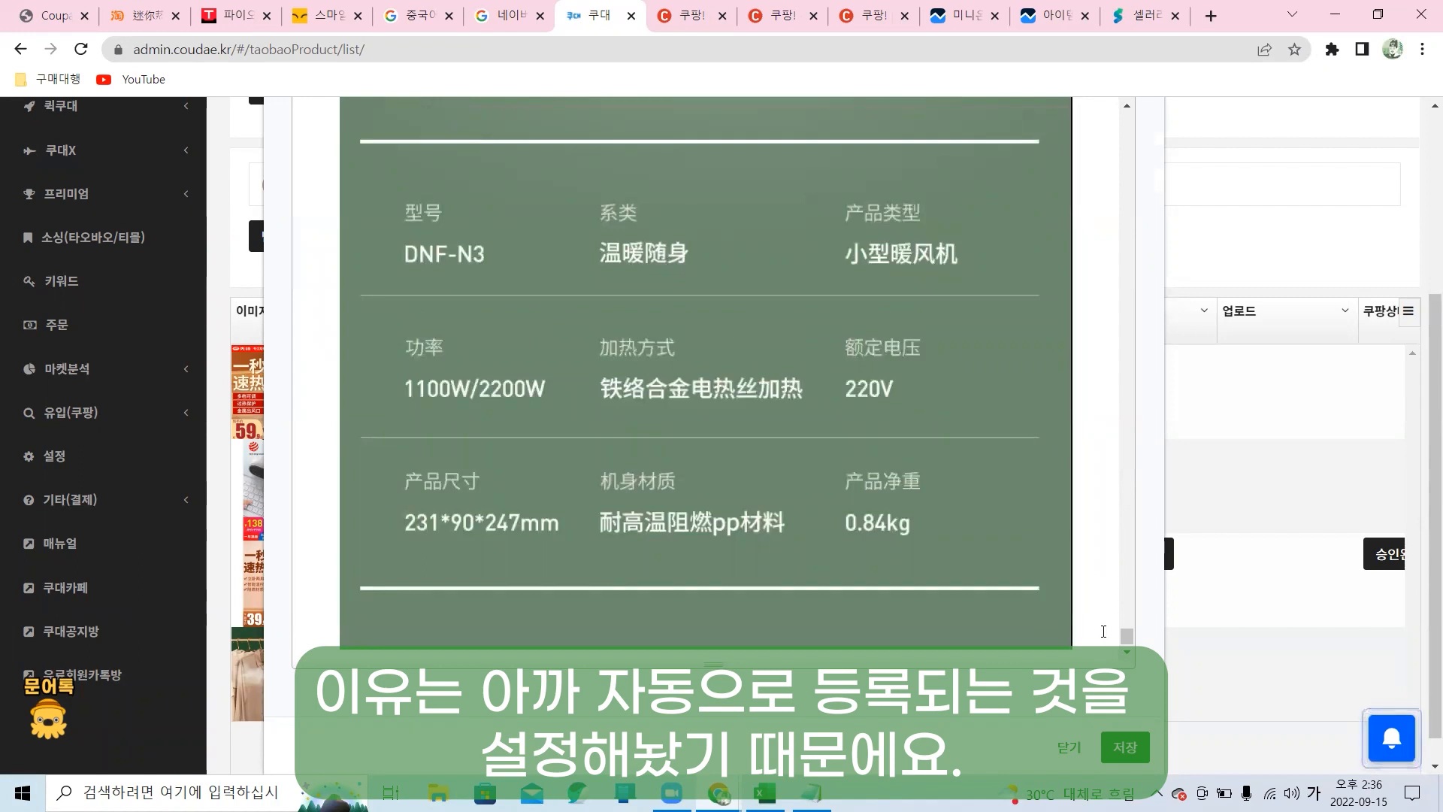
Save the detail page, copying it to the ESM 상세페이지 as well, and save the product edits.
{"action": "left_click", "coordinate": [1125, 747]}
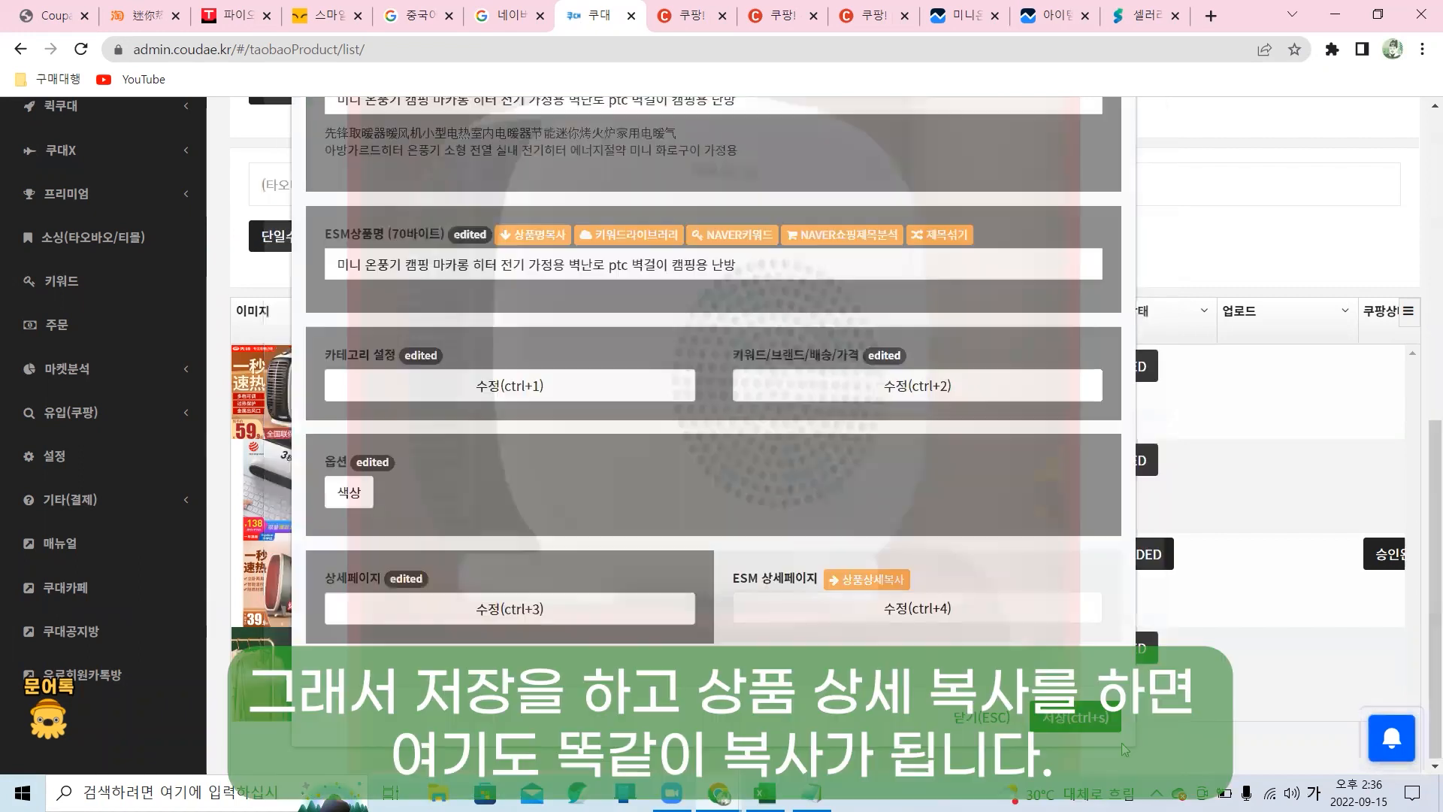
{"action": "left_click", "coordinate": [870, 583]}
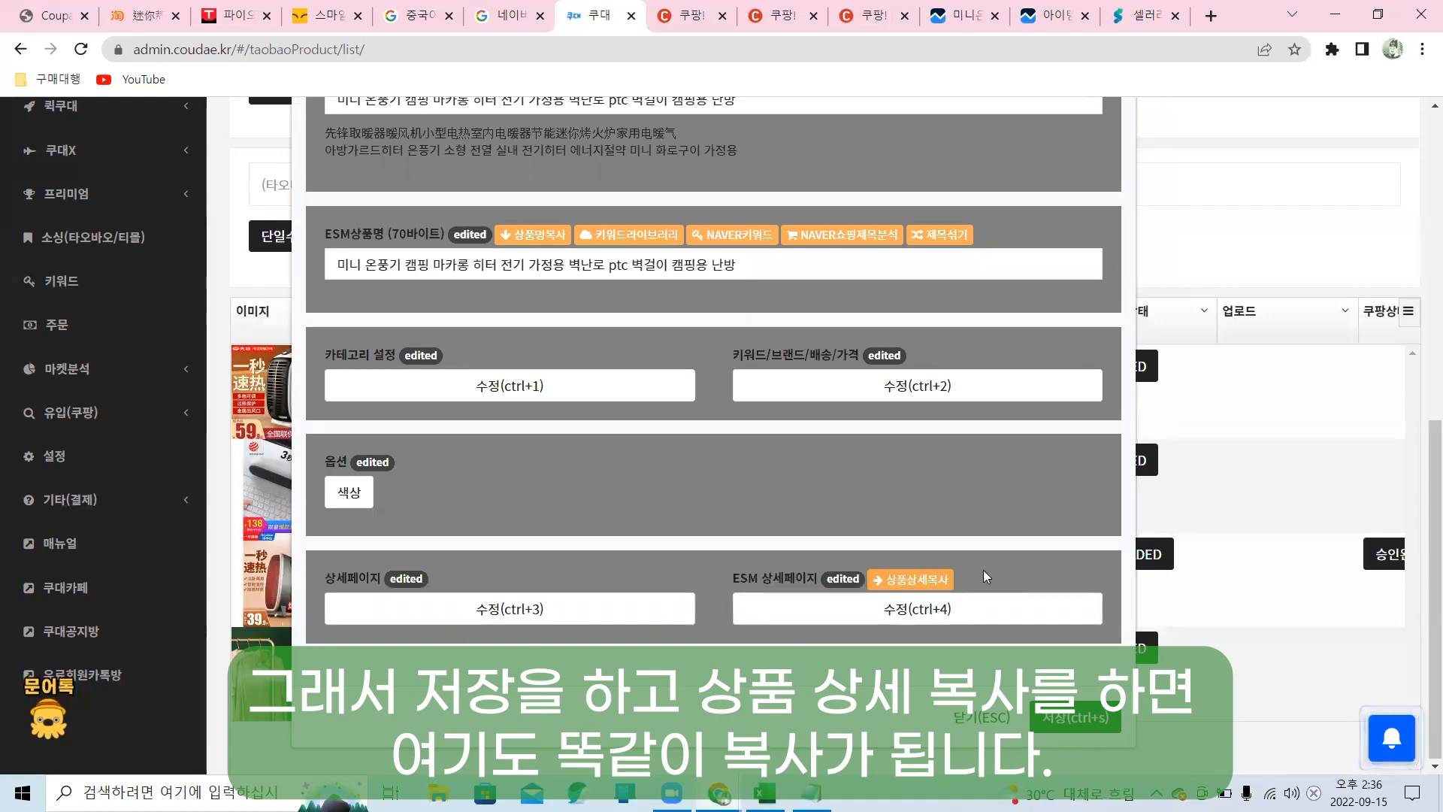
{"action": "left_click", "coordinate": [1080, 723]}
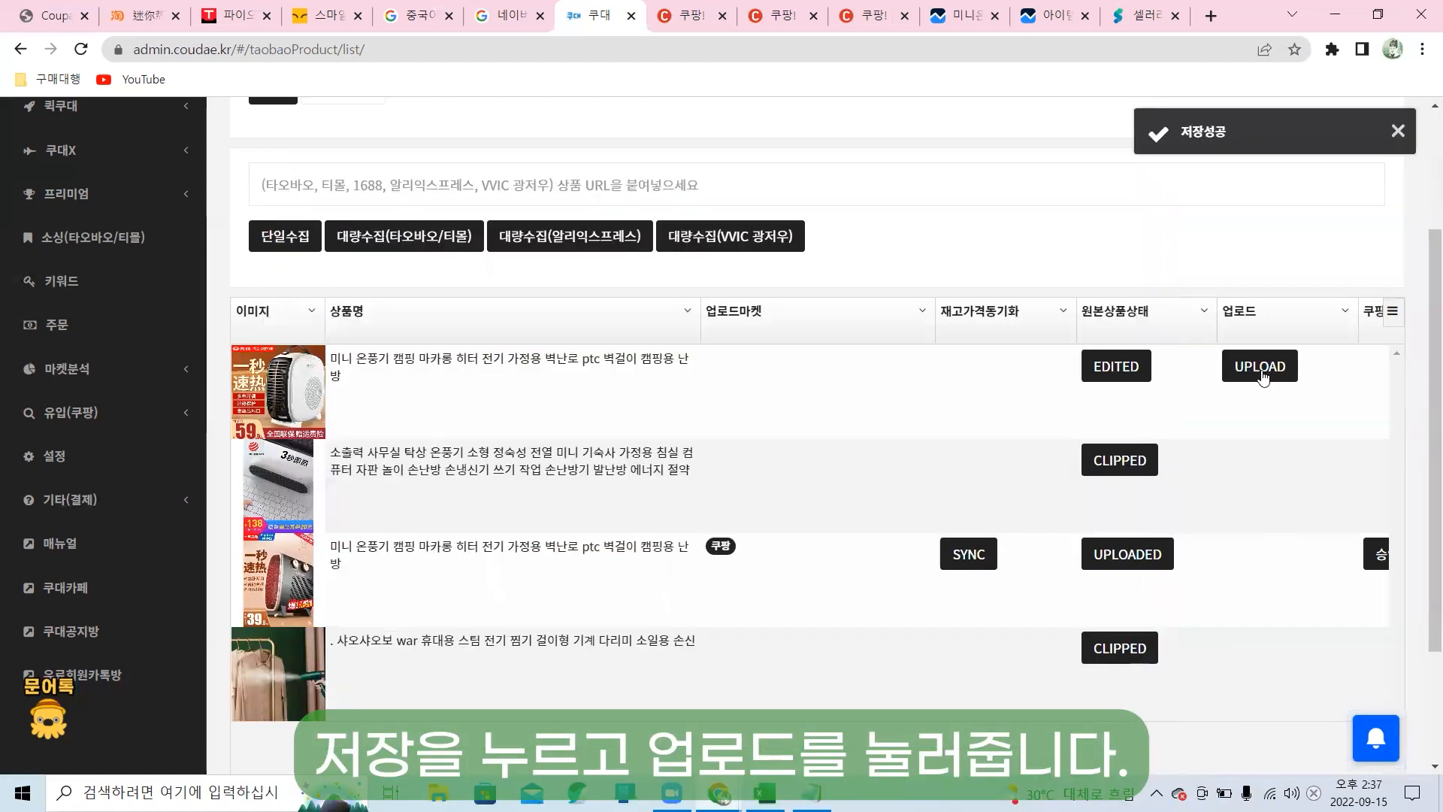
Start the upload of the edited mini heater and set Coupang's 상품정보고시 to 계절가전(에어컨/온풍기 등).
{"action": "left_click", "coordinate": [1261, 368]}
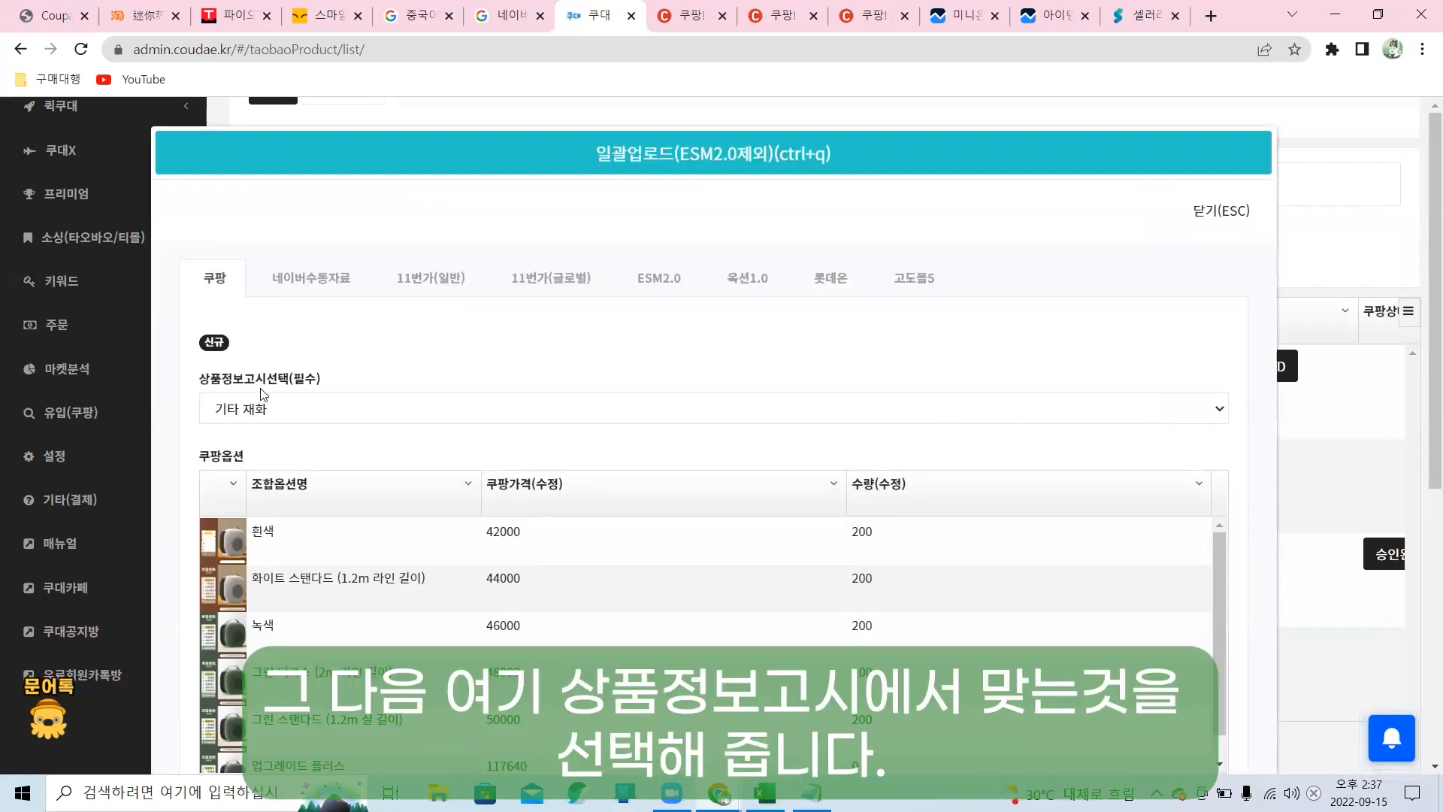
{"action": "left_click", "coordinate": [306, 406]}
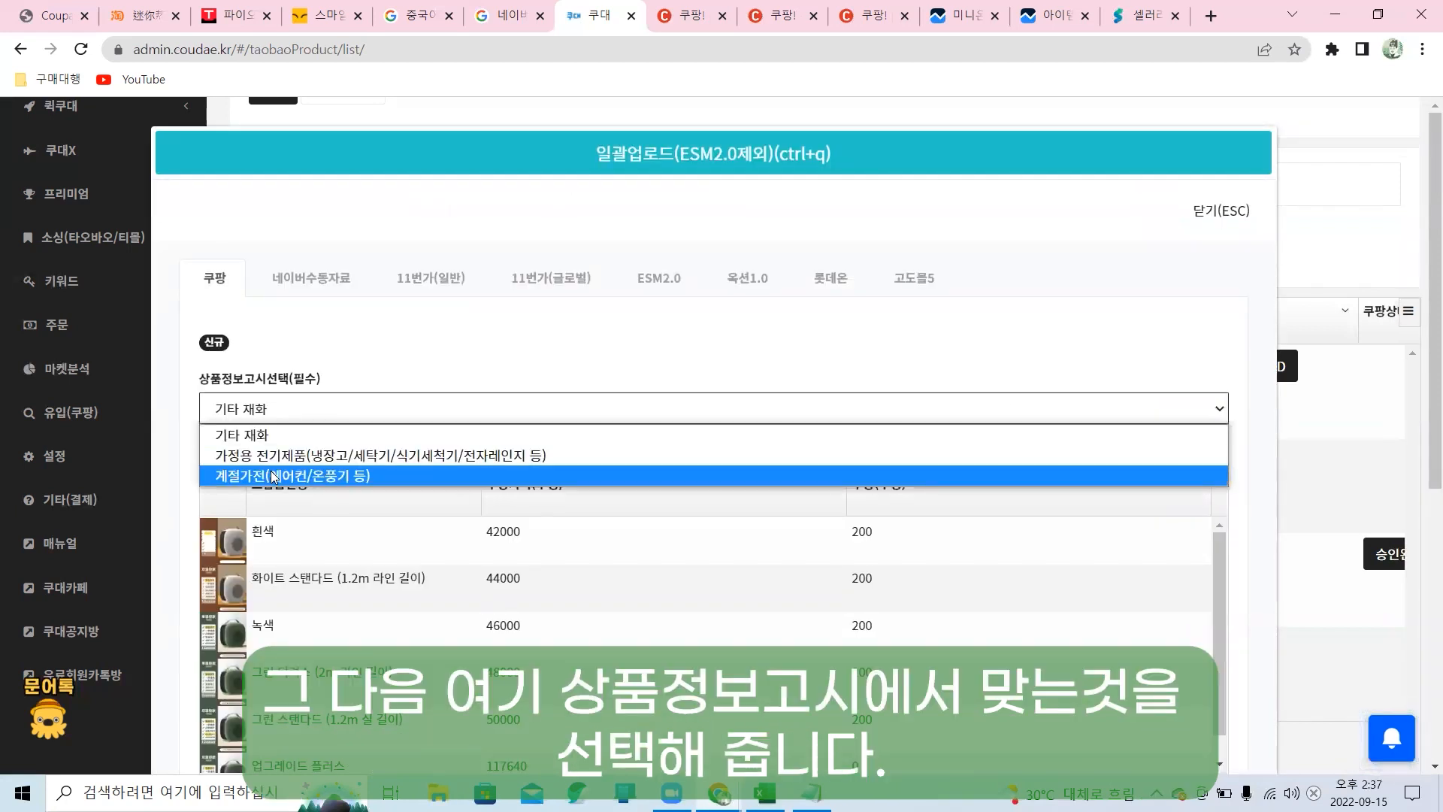
{"action": "left_click", "coordinate": [293, 471]}
Set the Coupang price of the 그린 디럭스 (2m 라인 길이) option to 49000.
{"action": "scroll", "coordinate": [1074, 500], "scroll_direction": "down", "scroll_amount": 1}
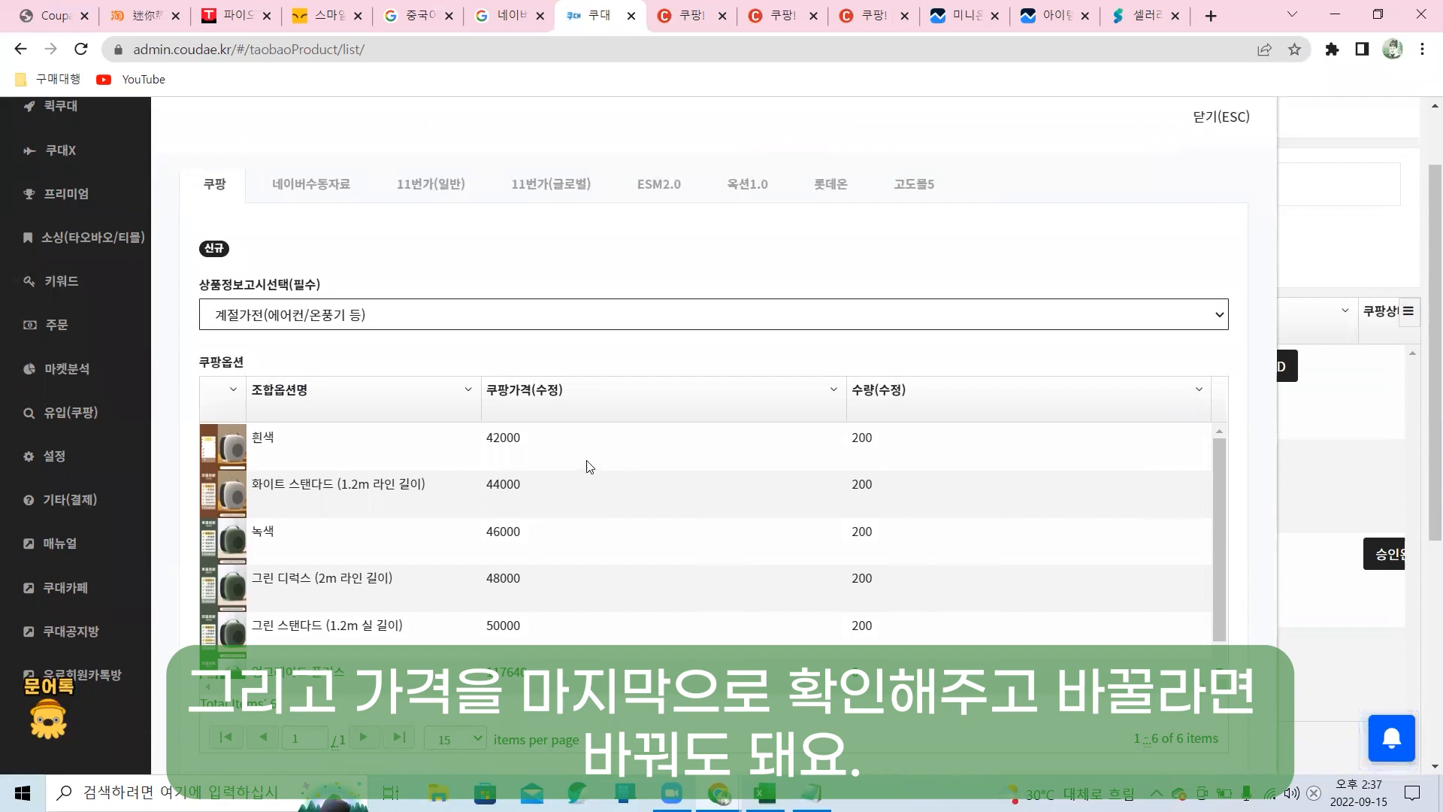
{"action": "left_click", "coordinate": [509, 584]}
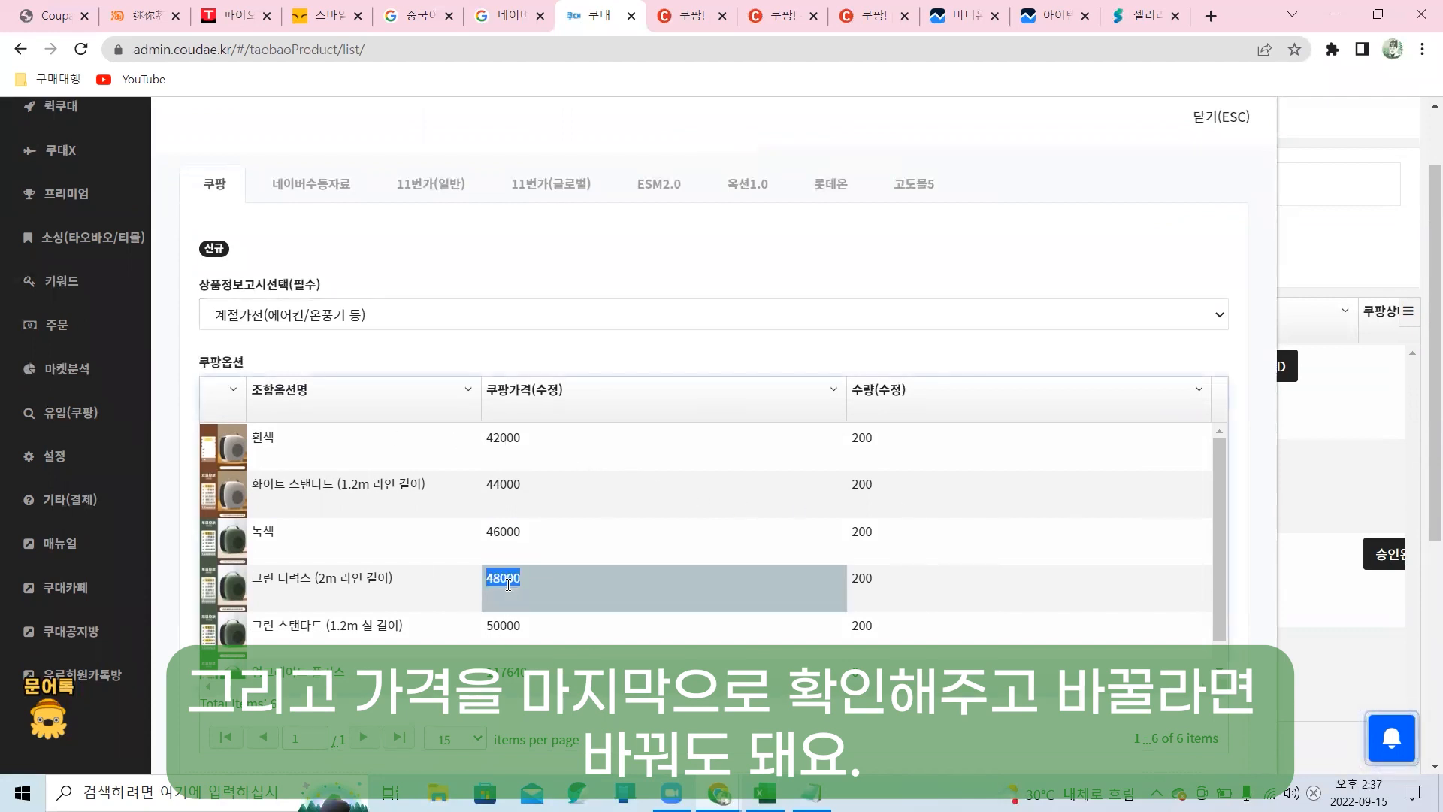
{"action": "type", "text": "49000"}
{"action": "key", "text": "Return"}
Open the 쿠팡최적화설정 and look over its 검색옵션(필터) fields.
{"action": "scroll", "coordinate": [1170, 541], "scroll_direction": "down", "scroll_amount": 3}
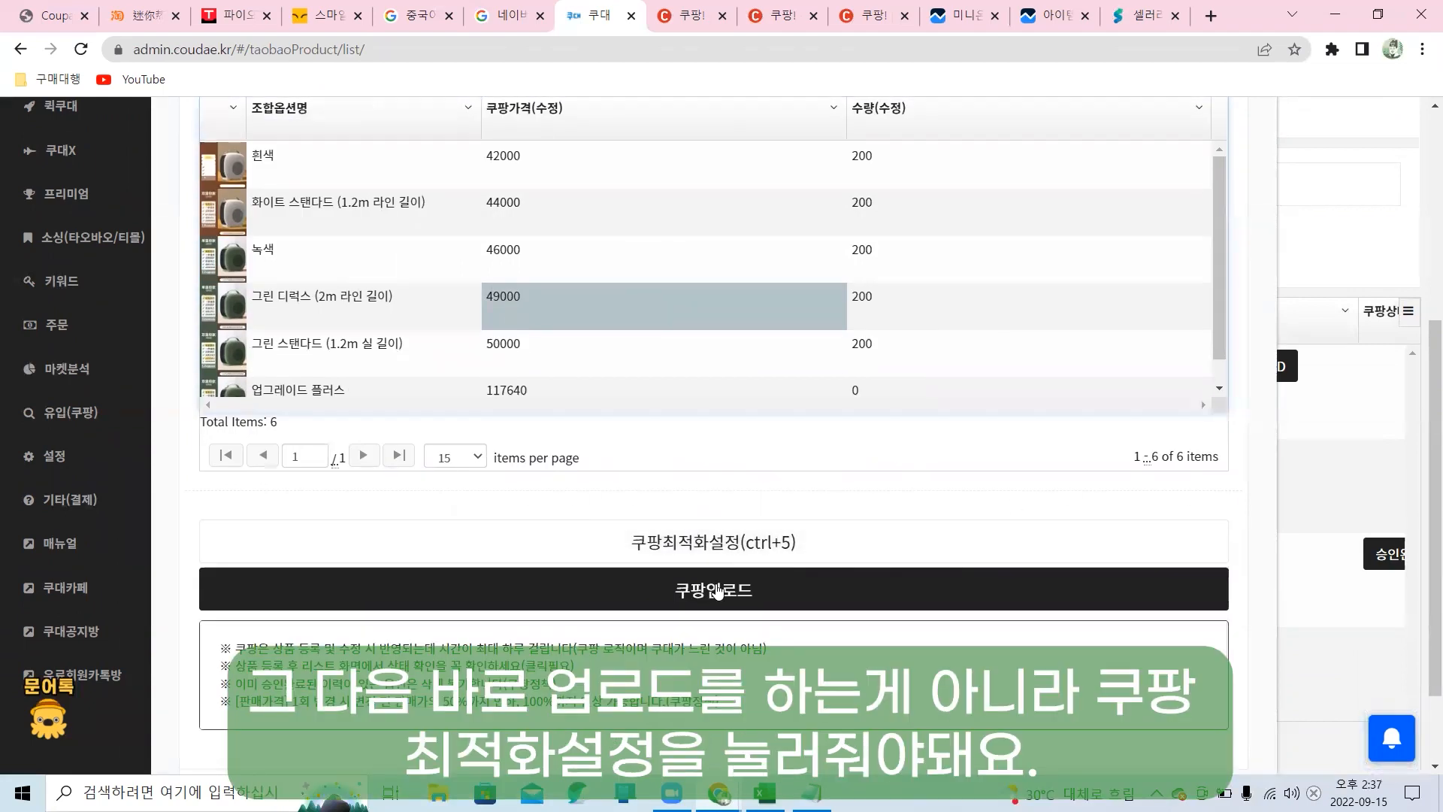
{"action": "left_click", "coordinate": [682, 539]}
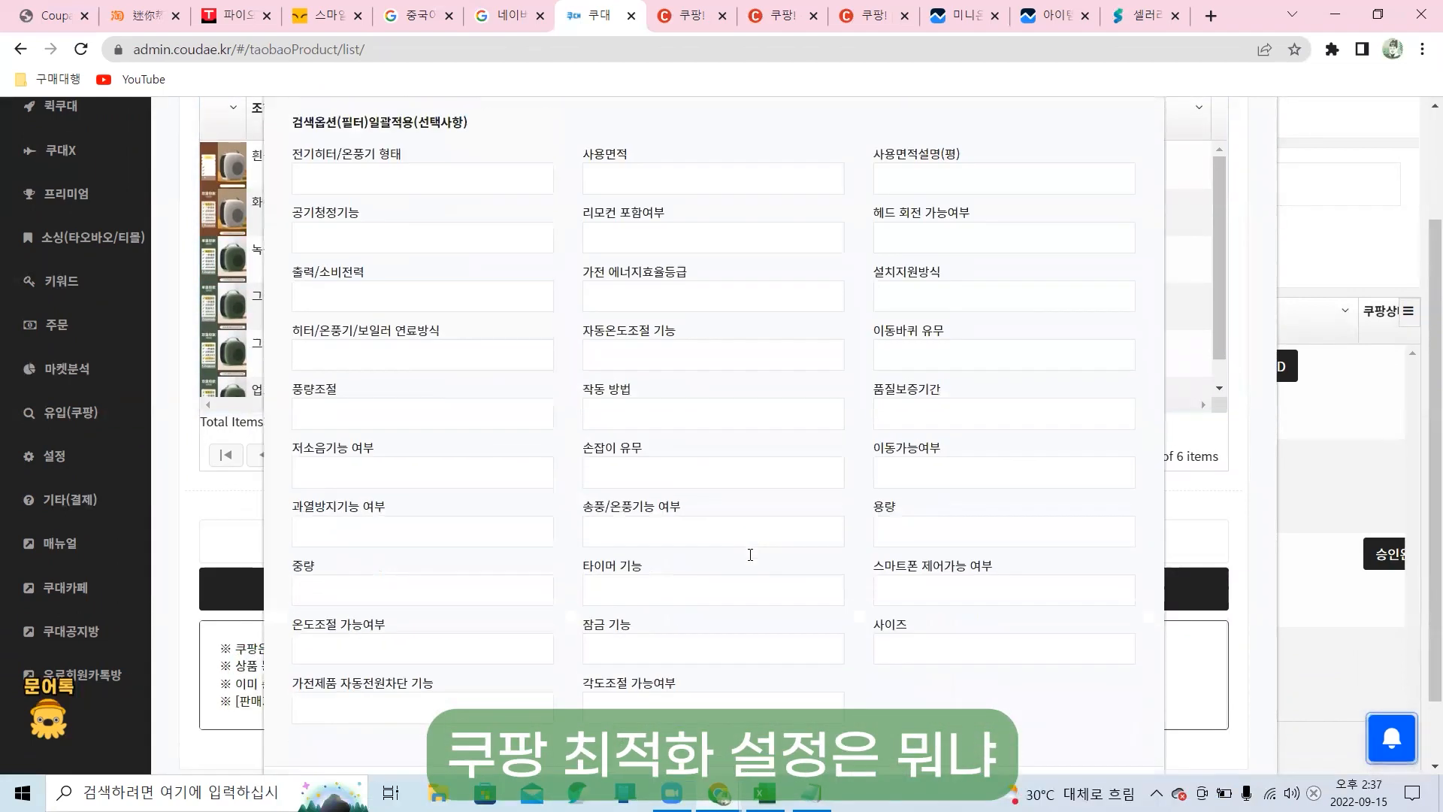
{"action": "scroll", "coordinate": [750, 555], "scroll_direction": "down", "scroll_amount": 1}
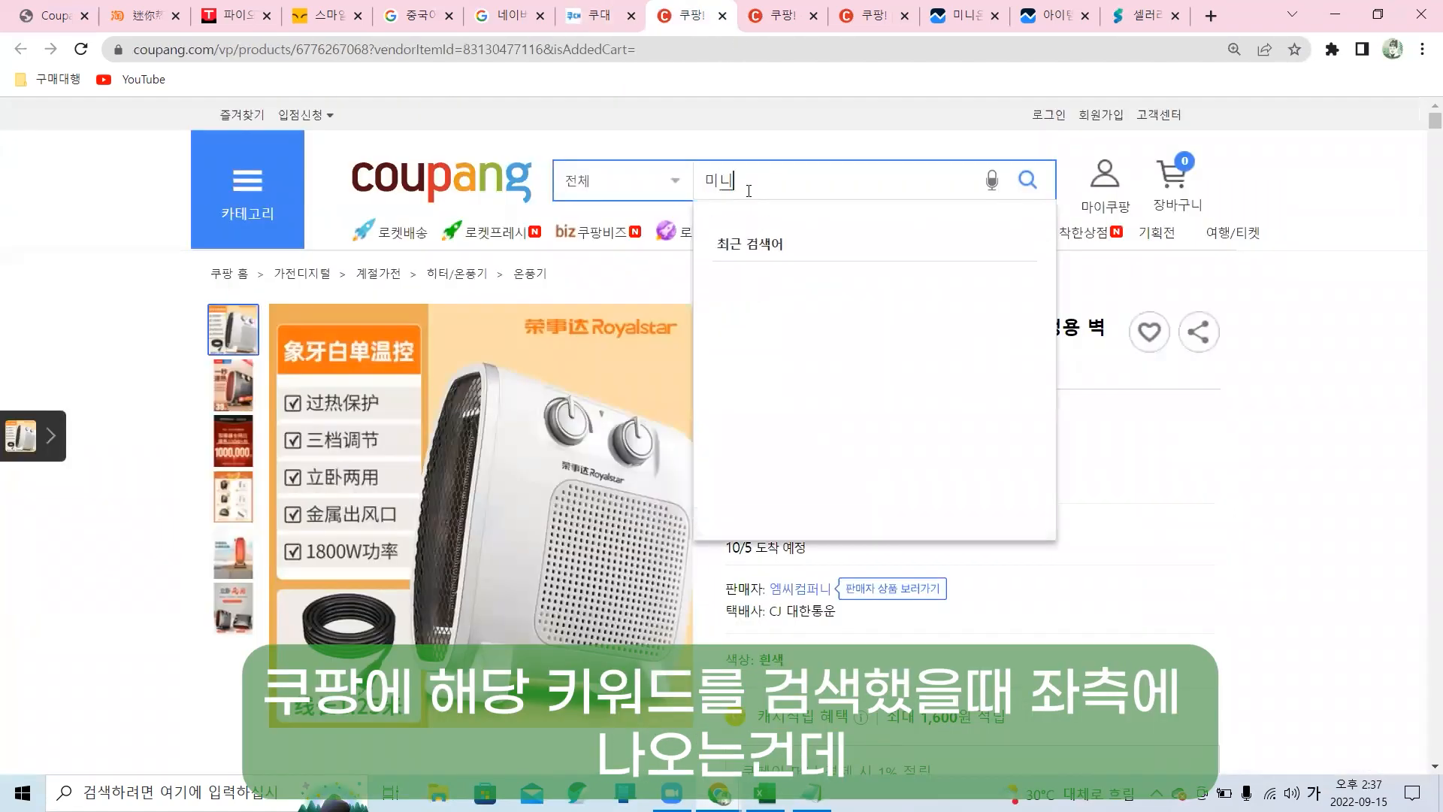
Search Coupang for 미니 온풍기 and look through the filter categories beside the results.
{"action": "type", "text": "온풍기"}
{"action": "key", "text": "Return"}
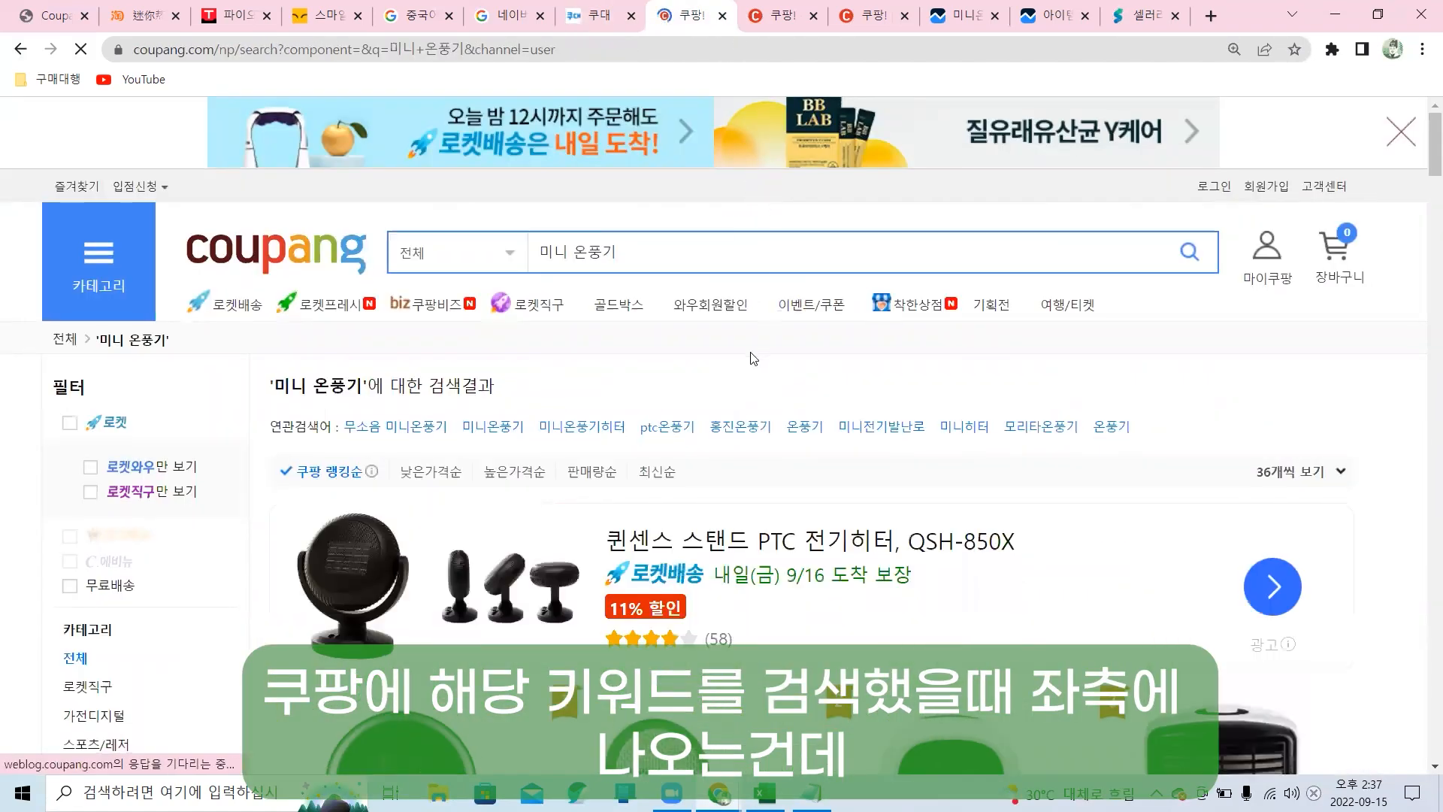
{"action": "scroll", "coordinate": [113, 282], "scroll_direction": "down", "scroll_amount": 6}
{"action": "scroll", "coordinate": [85, 463], "scroll_direction": "down", "scroll_amount": 5}
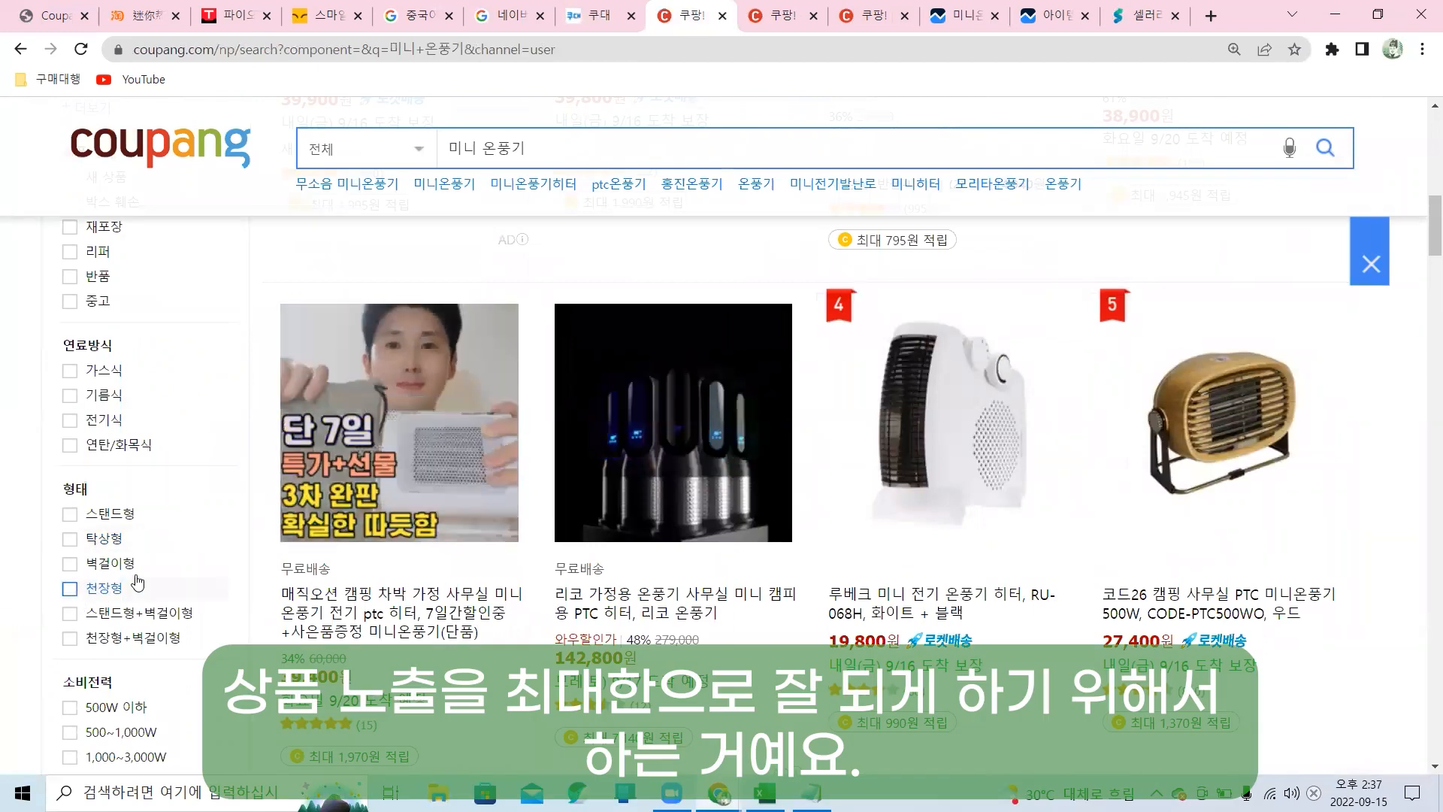
Filter the Coupang results by 형태 스탠드형 and 소비전력 500W 이하, and examine the listed products.
{"action": "left_click", "coordinate": [69, 513]}
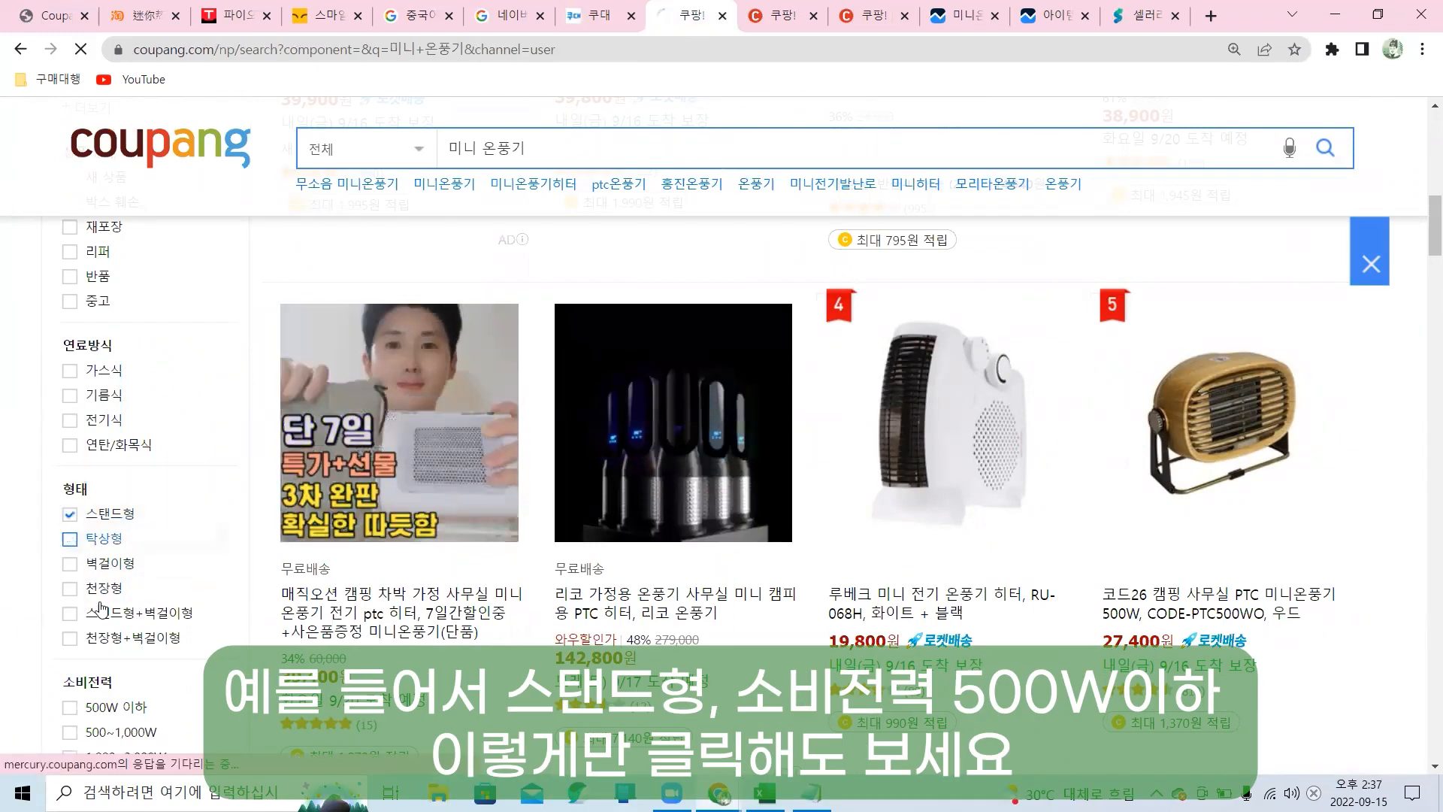
{"action": "scroll", "coordinate": [124, 601], "scroll_direction": "down", "scroll_amount": 8}
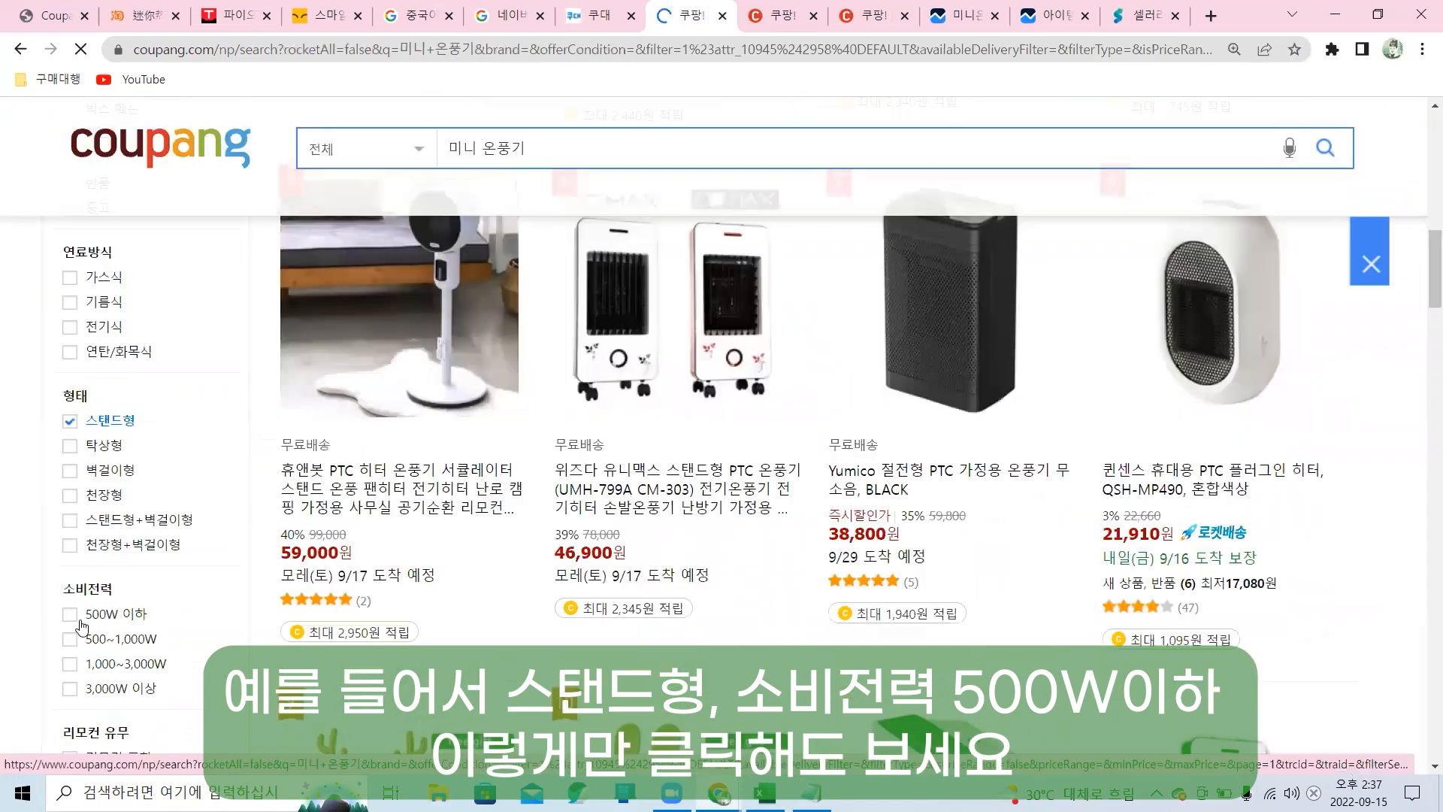
{"action": "left_click", "coordinate": [70, 612]}
{"action": "scroll", "coordinate": [582, 474], "scroll_direction": "down", "scroll_amount": 6}
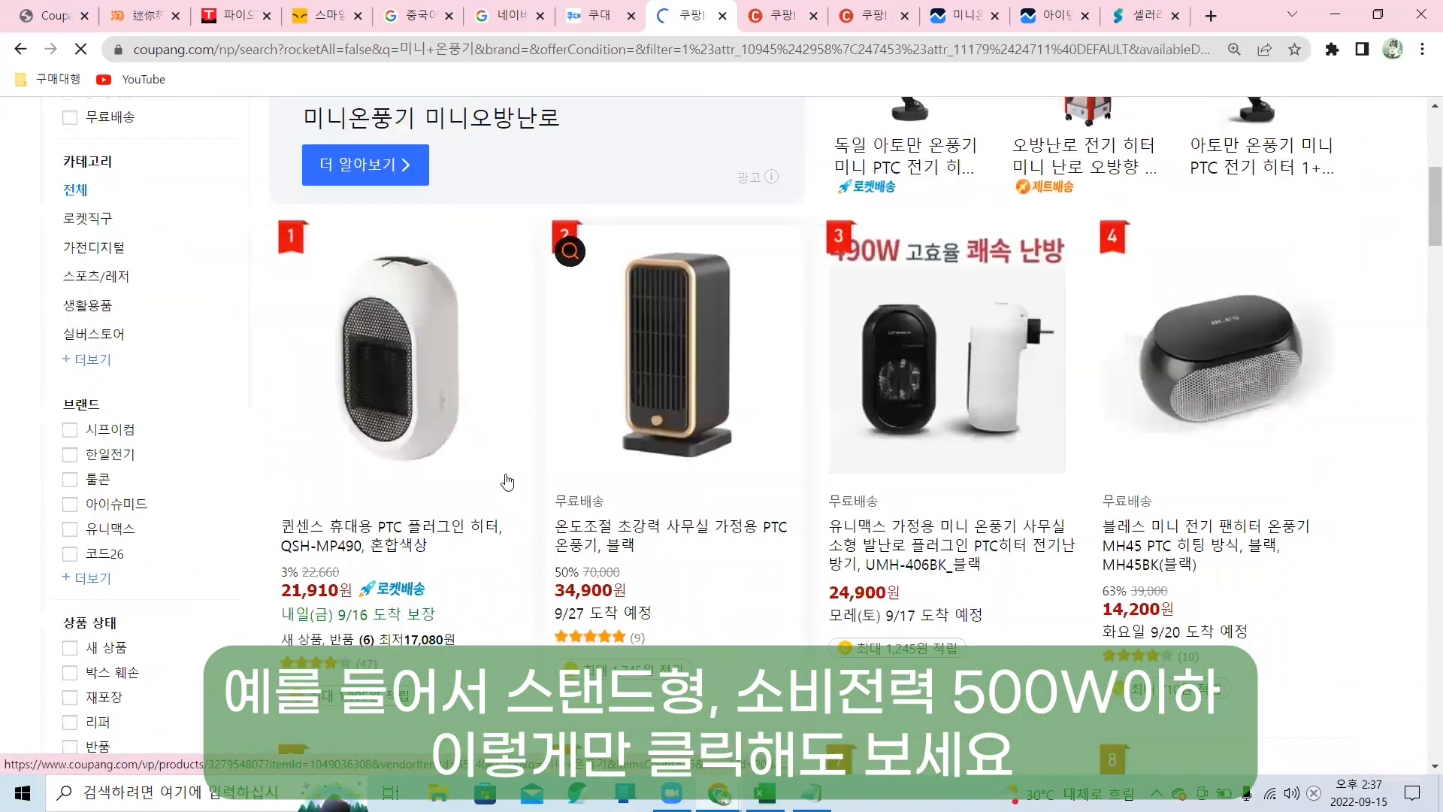
{"action": "scroll", "coordinate": [600, 536], "scroll_direction": "up", "scroll_amount": 1}
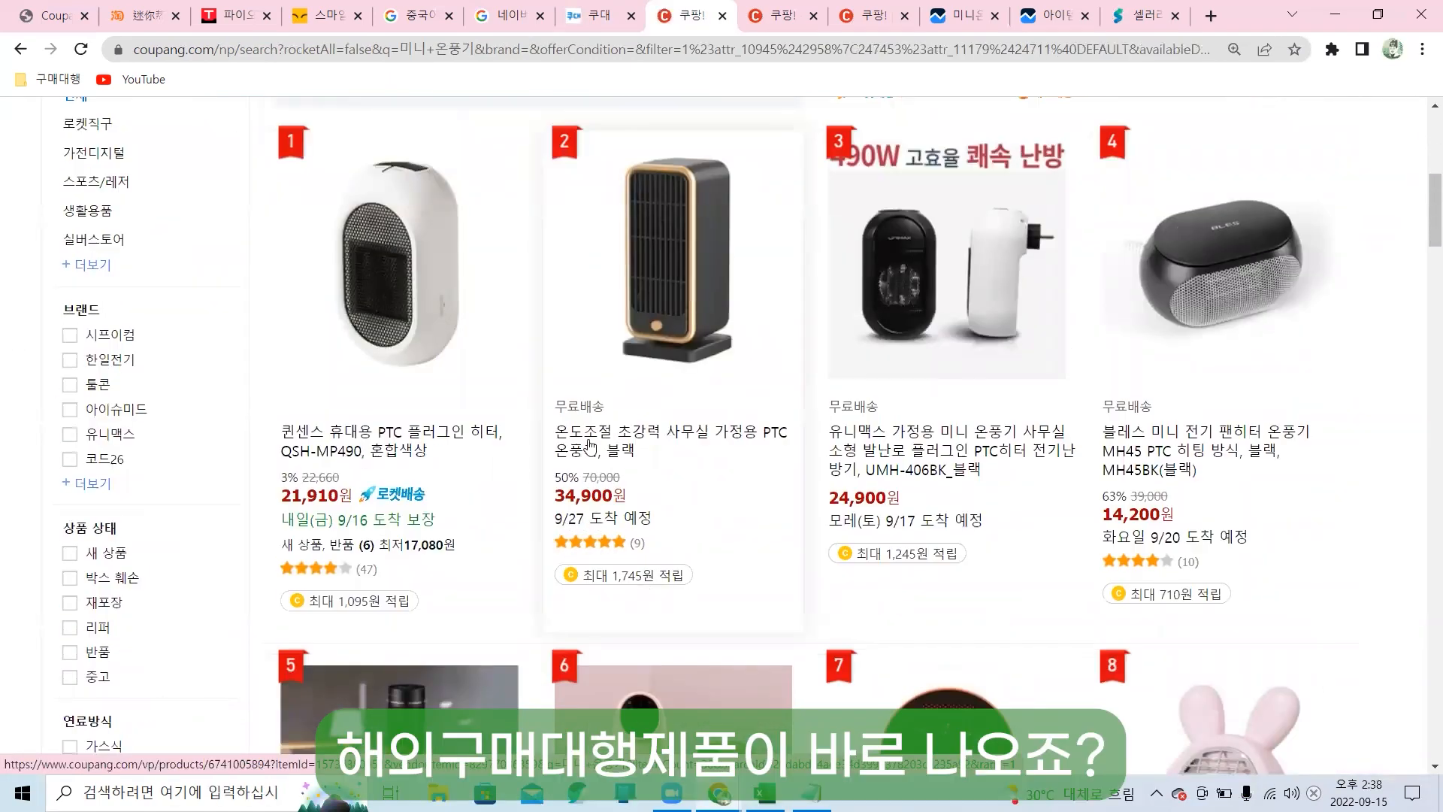
{"action": "scroll", "coordinate": [1266, 418], "scroll_direction": "down", "scroll_amount": 7}
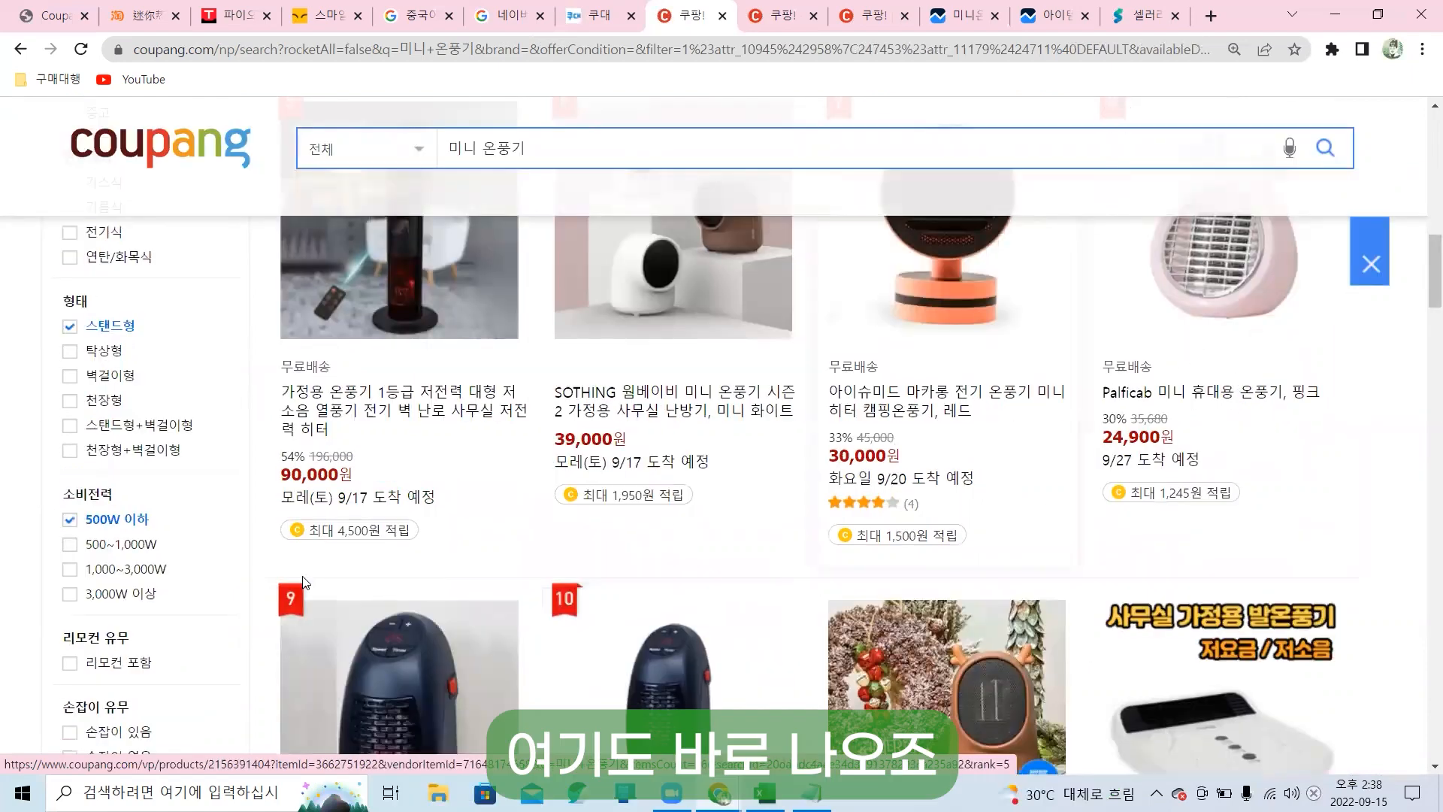
Clear the 500W 이하 and 스탠드형 filters and look through the remaining filter categories for matching keywords.
{"action": "left_click", "coordinate": [68, 519]}
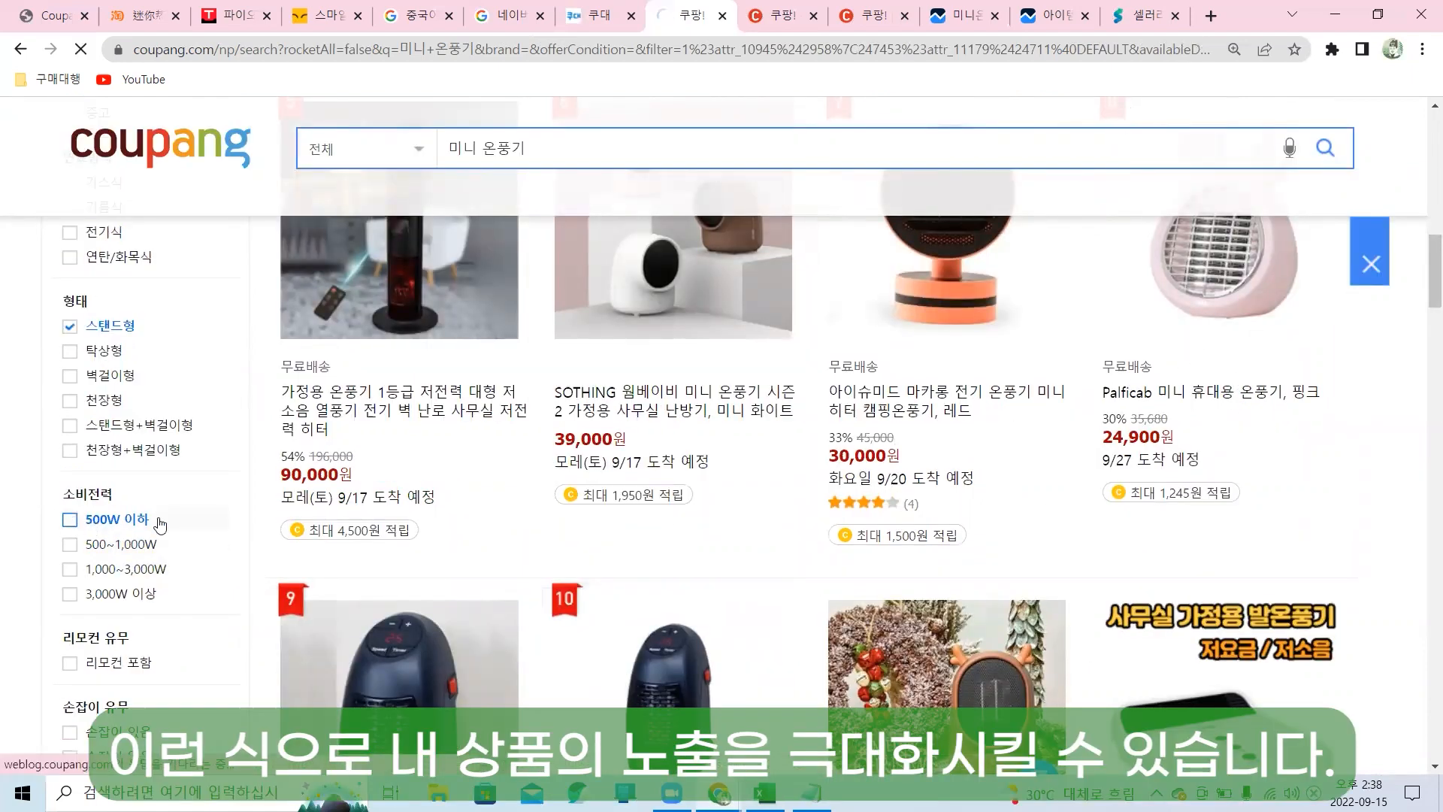
{"action": "scroll", "coordinate": [81, 648], "scroll_direction": "down", "scroll_amount": 11}
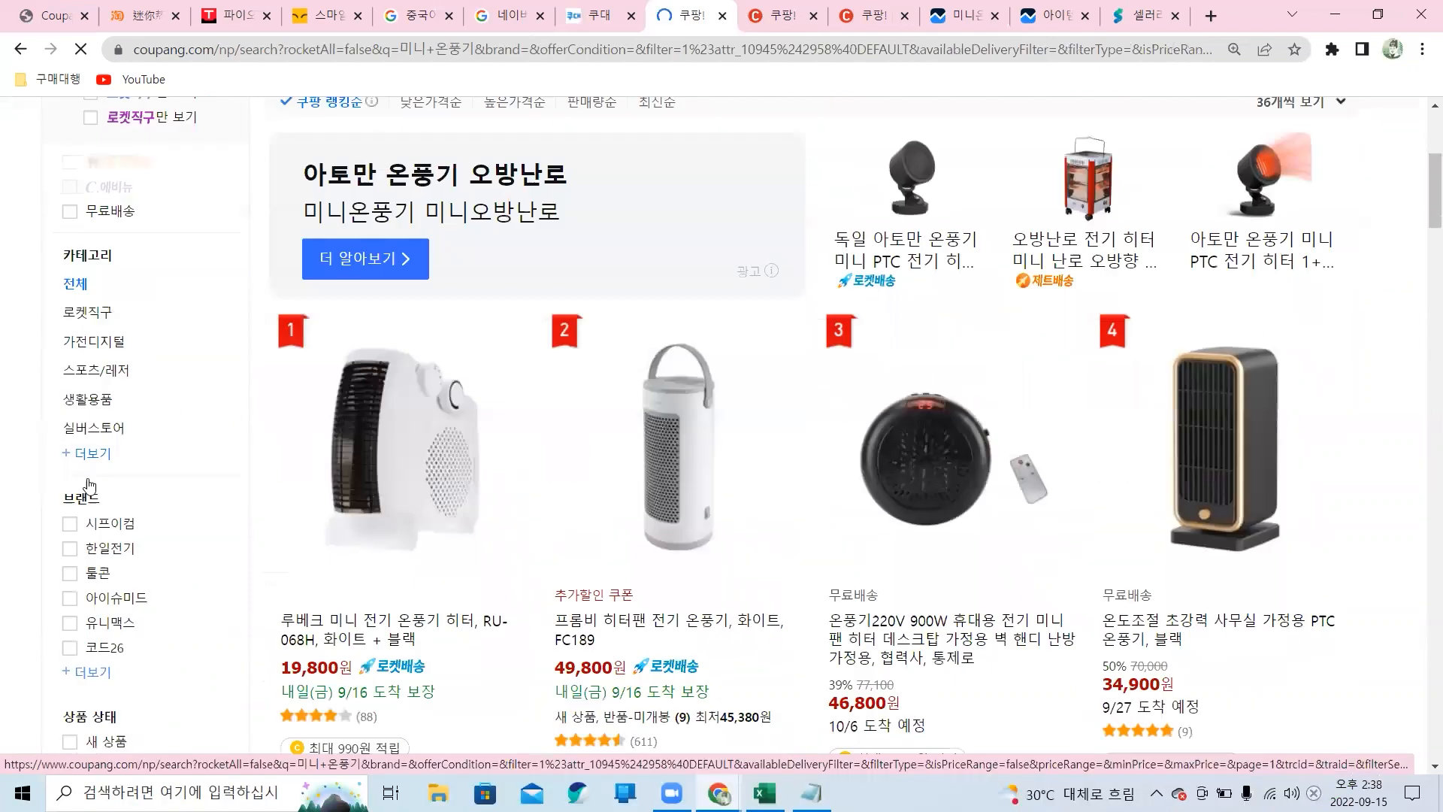
{"action": "left_click", "coordinate": [71, 663]}
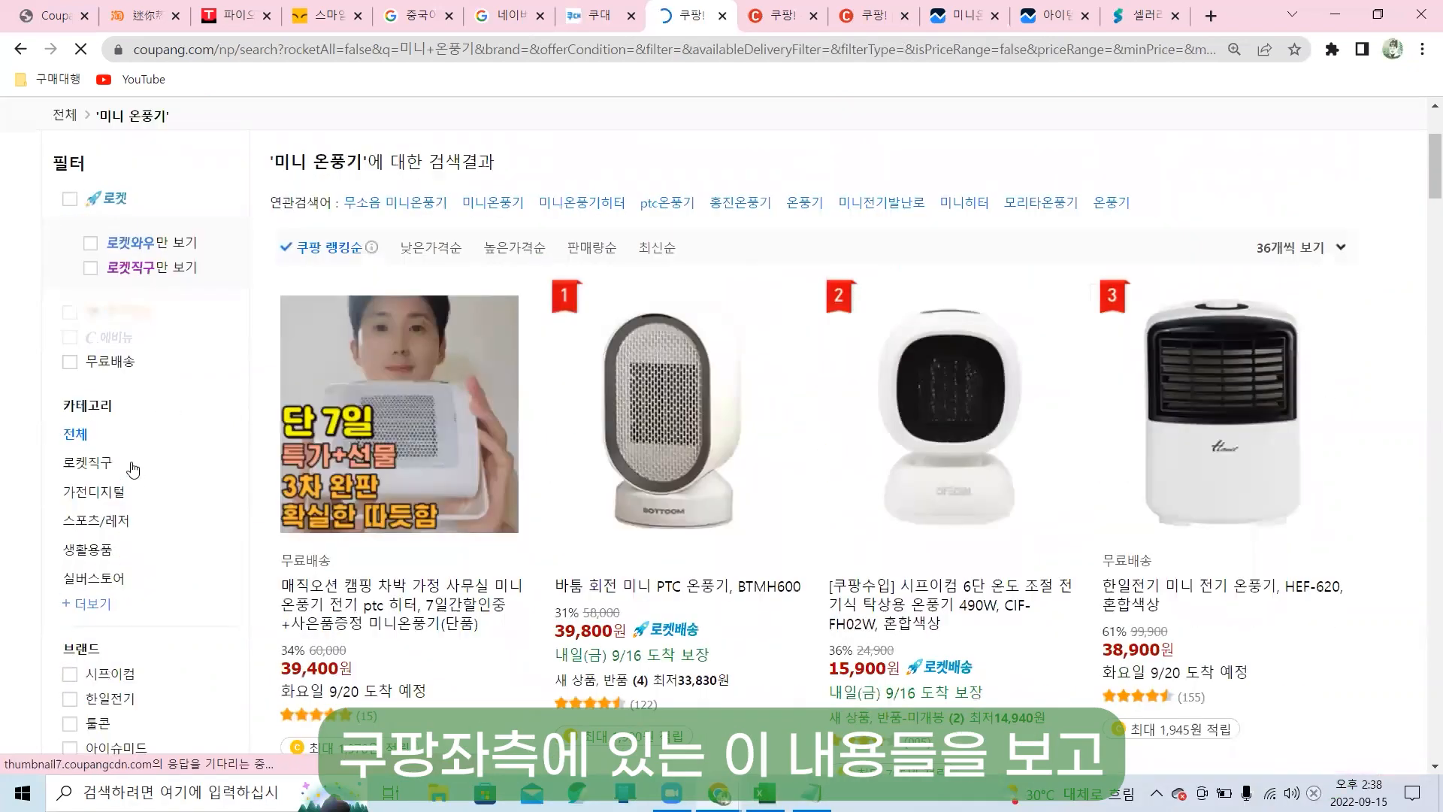
{"action": "scroll", "coordinate": [120, 328], "scroll_direction": "down", "scroll_amount": 4}
{"action": "scroll", "coordinate": [101, 282], "scroll_direction": "down", "scroll_amount": 4}
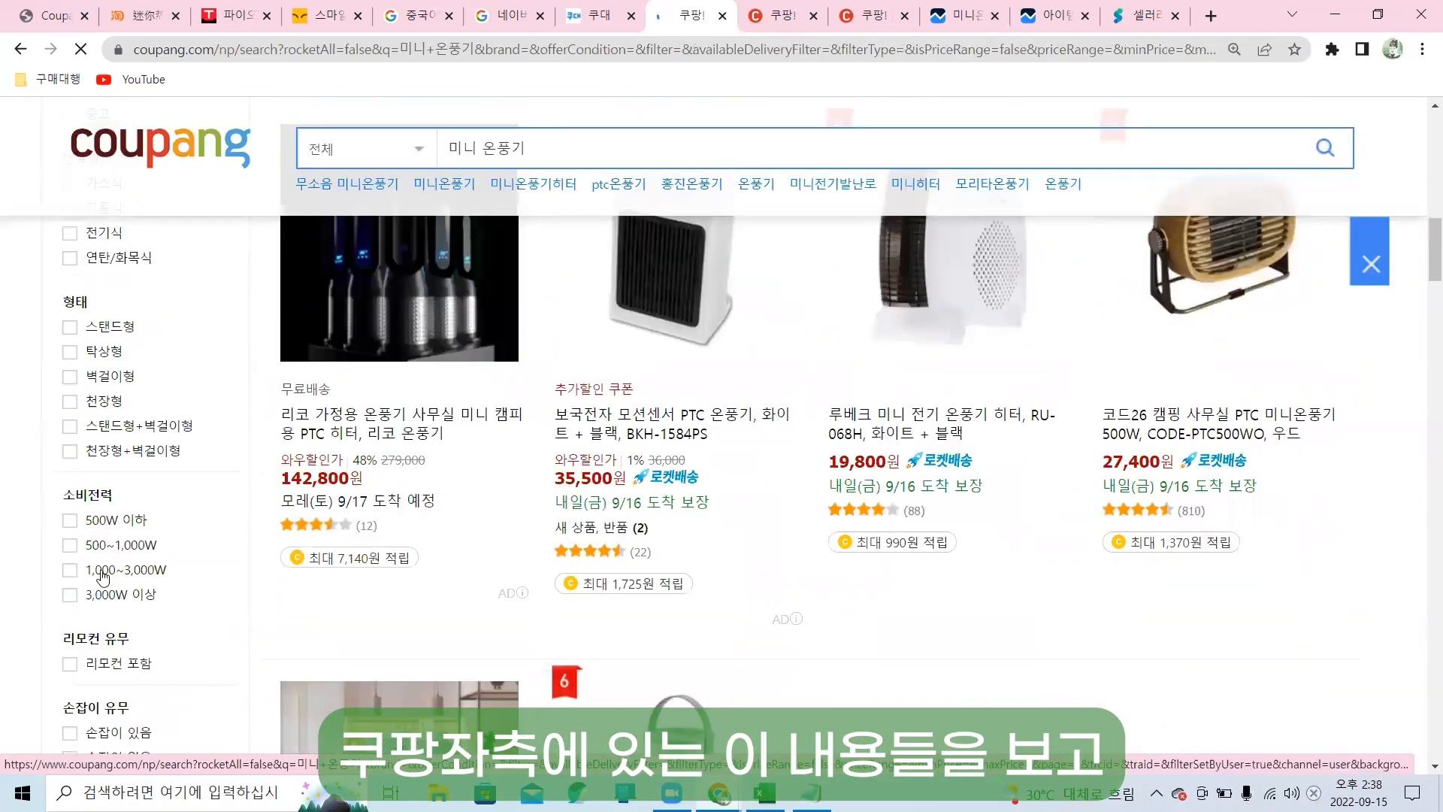
{"action": "scroll", "coordinate": [103, 577], "scroll_direction": "down", "scroll_amount": 5}
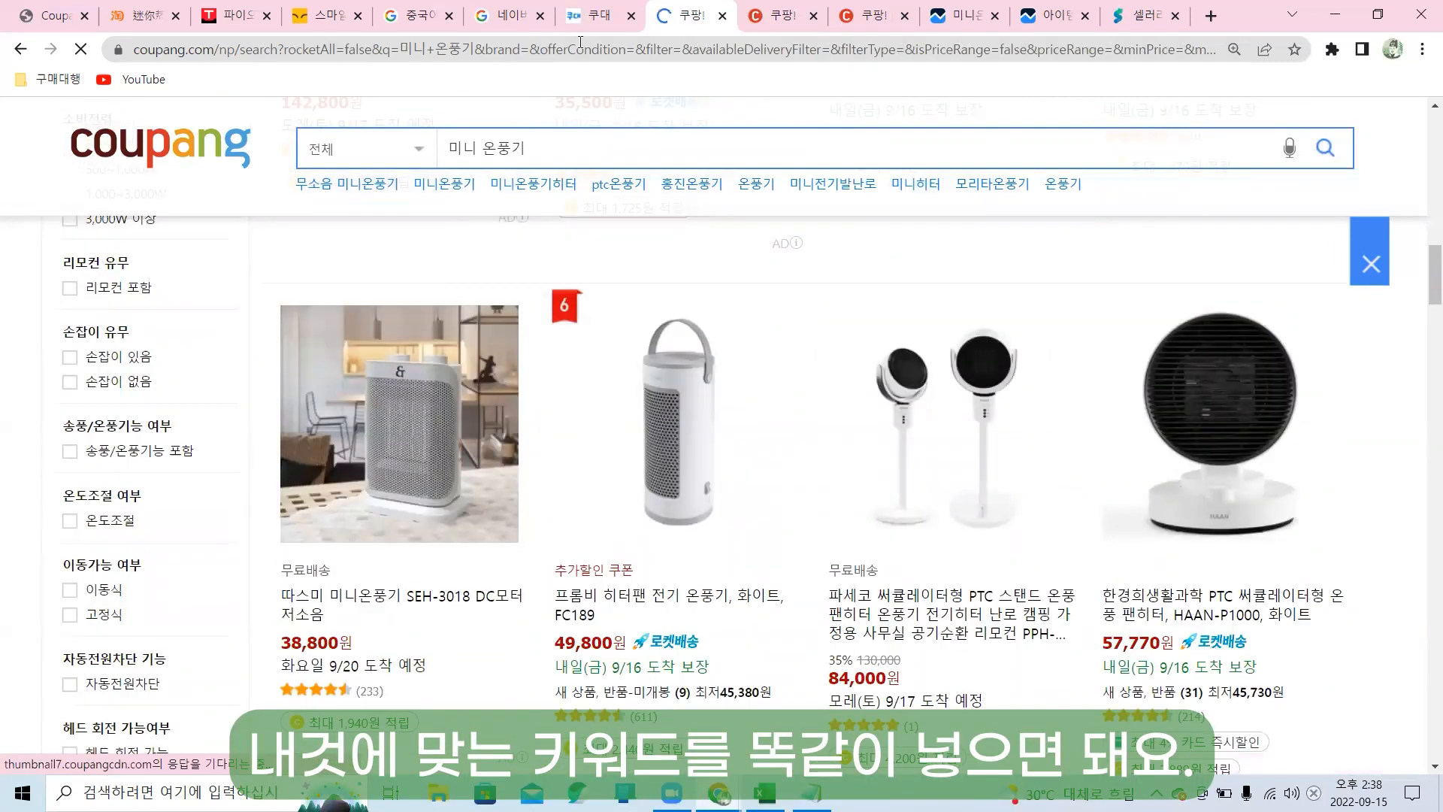
Check Coupang's 이동가능 여부 filter wording and enter 이동식 for 이동가능여부 in 쿠대's 검색옵션.
{"action": "left_click", "coordinate": [598, 15]}
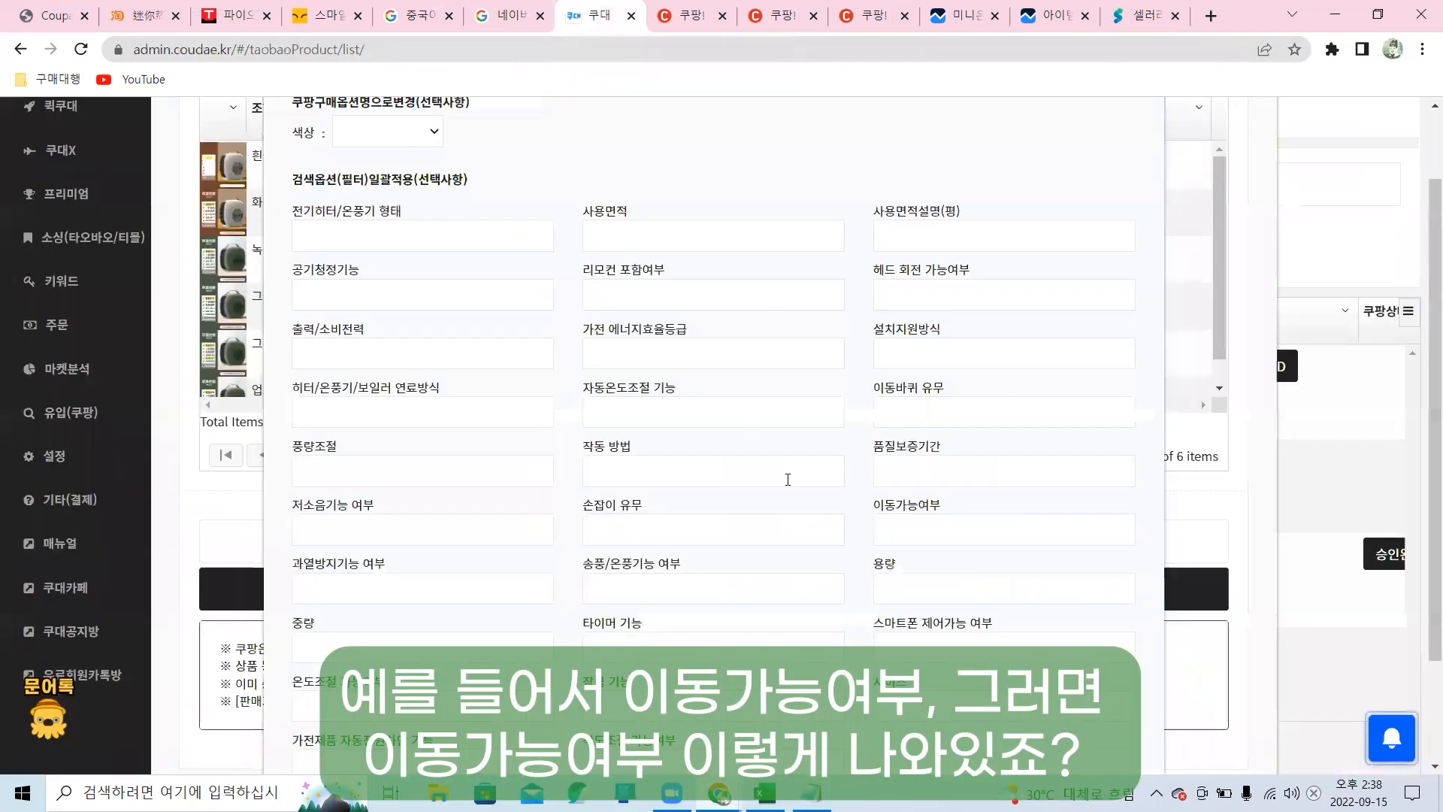
{"action": "left_click", "coordinate": [690, 15]}
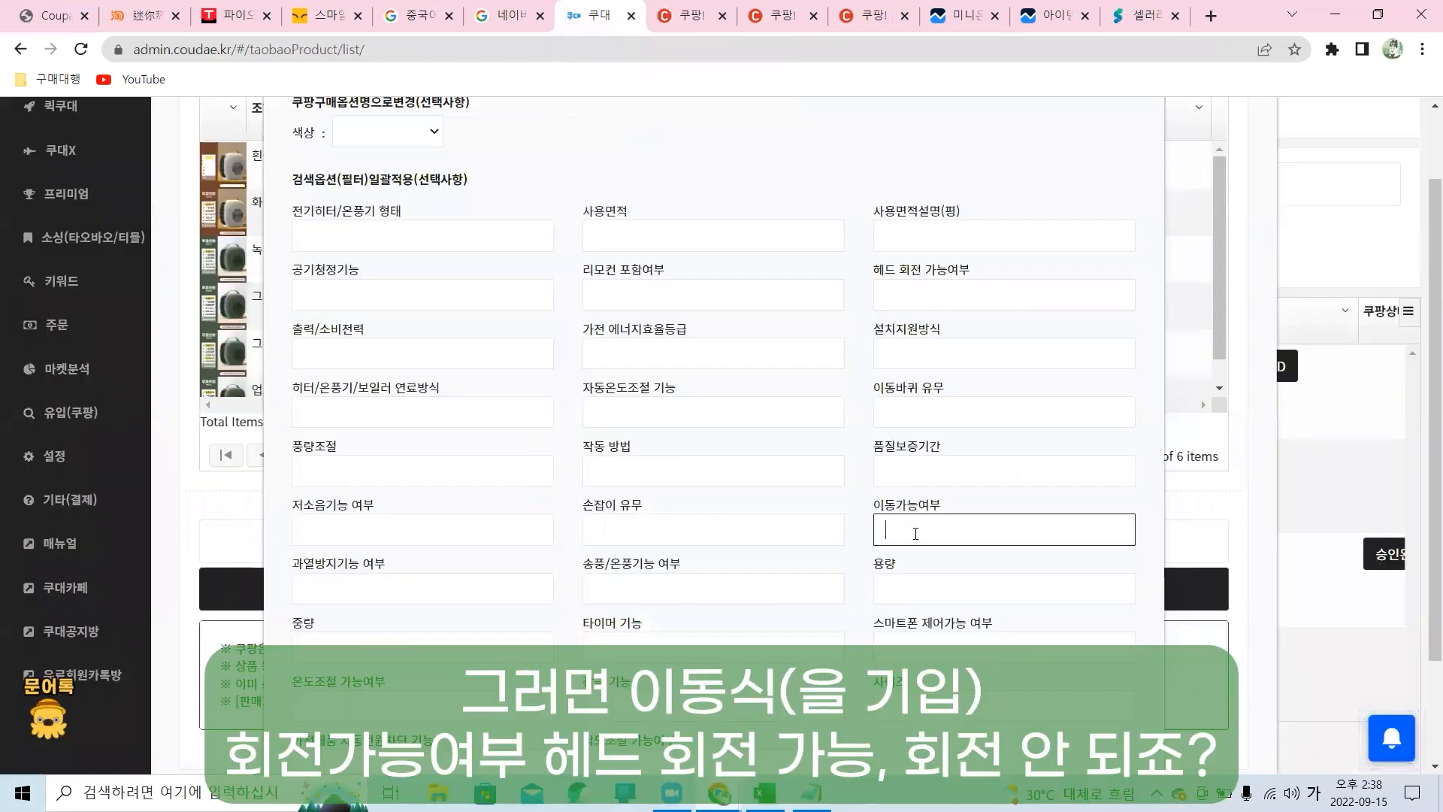
{"action": "type", "text": "ㅇ동식"}
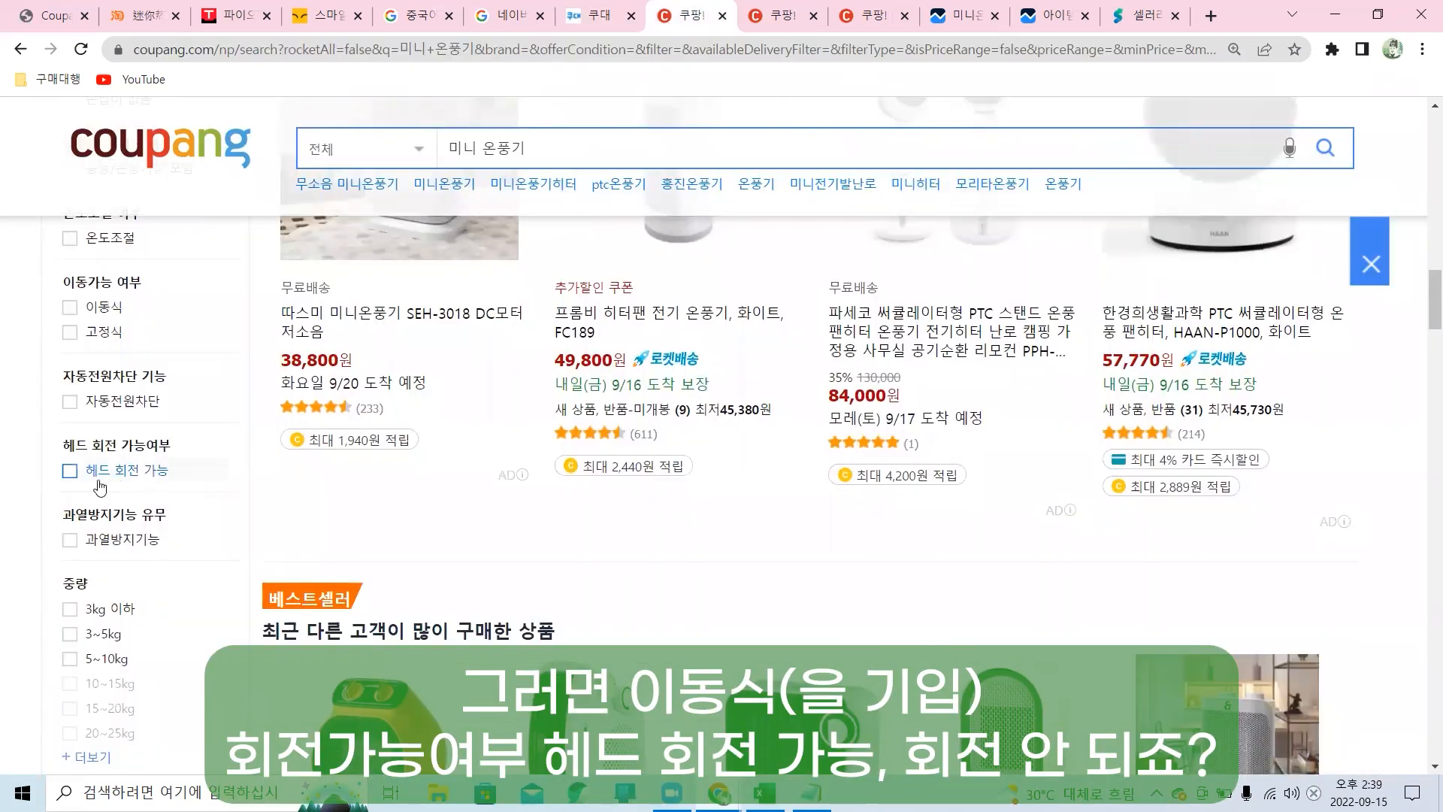
Look up Coupang's weight filter, enter 3kg 이하 for 중량 in 쿠대, and compare its spelling and spacing with the filter.
{"action": "scroll", "coordinate": [135, 526], "scroll_direction": "up", "scroll_amount": 2}
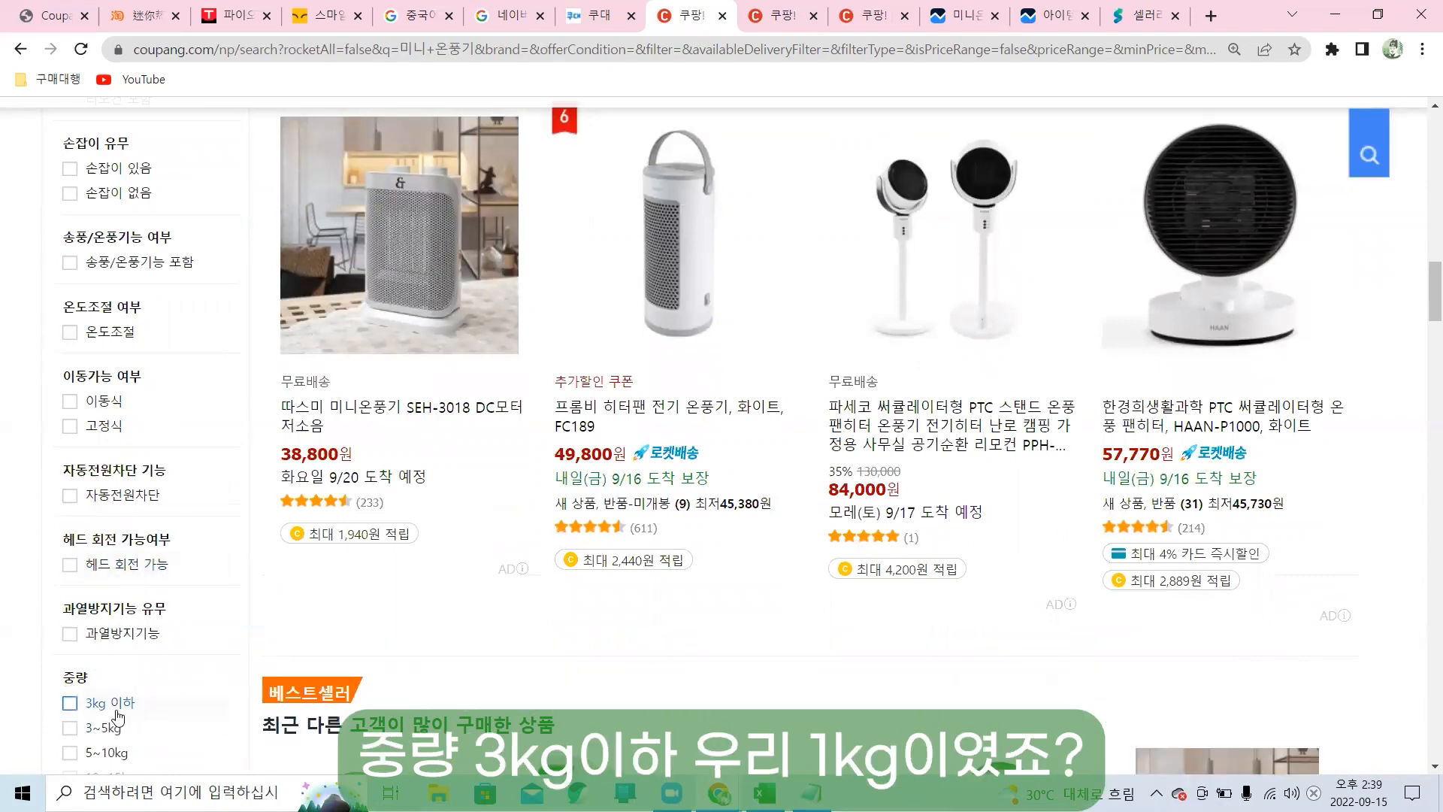
{"action": "left_click", "coordinate": [599, 17]}
{"action": "left_click", "coordinate": [432, 639]}
{"action": "type", "text": "3kh"}
{"action": "key", "text": "BackSpace"}
{"action": "type", "text": "g"}
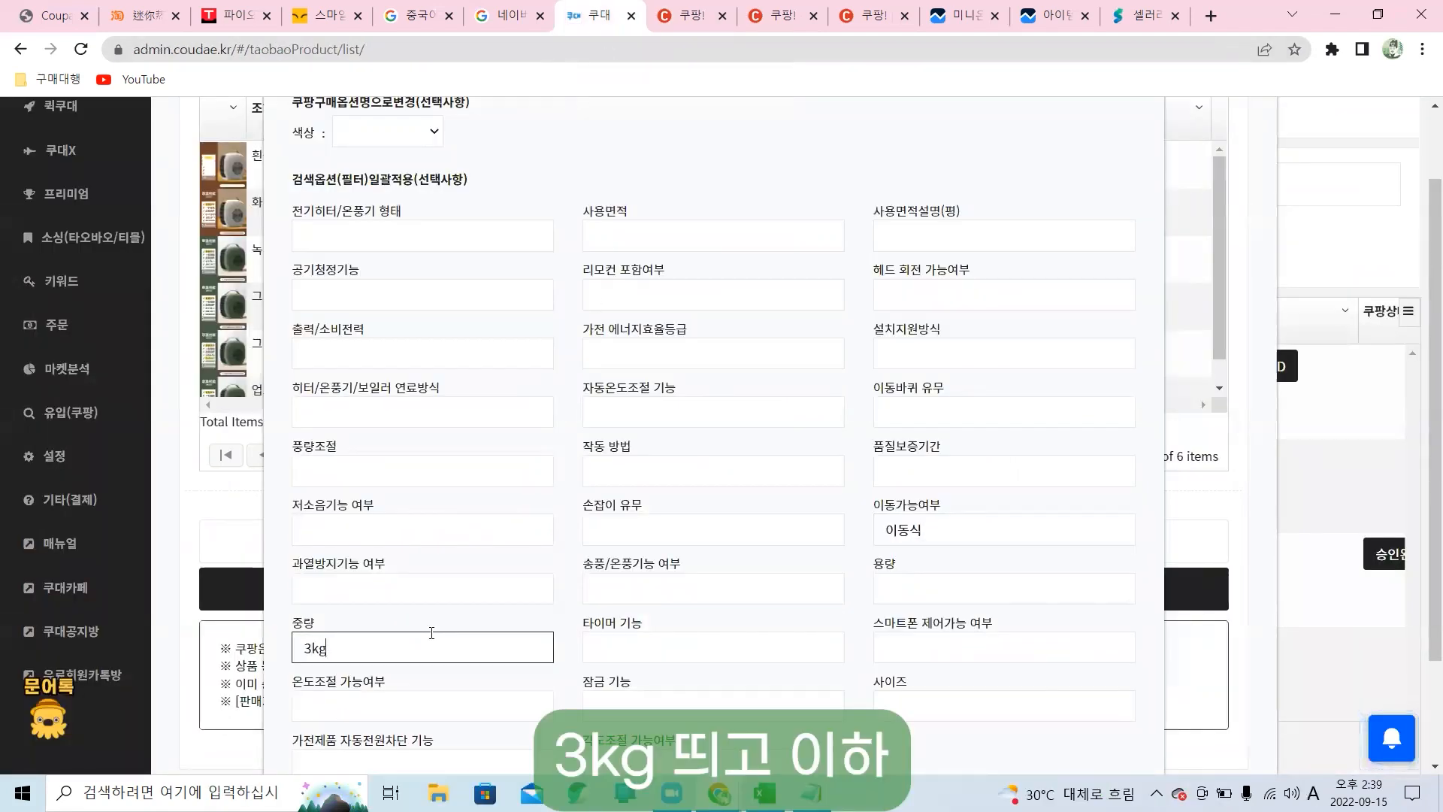
{"action": "key", "text": "Hangul"}
{"action": "type", "text": "이하"}
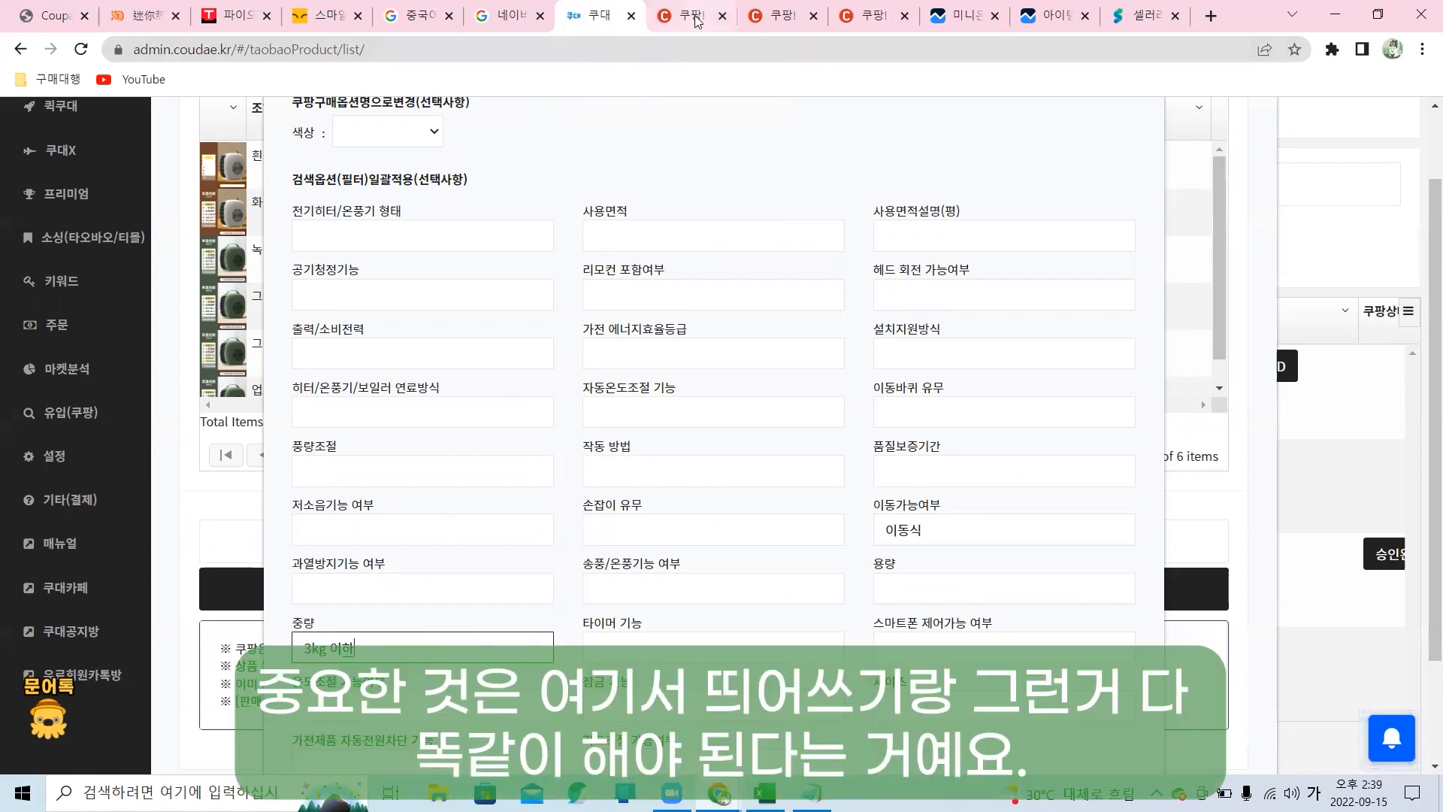
{"action": "left_click", "coordinate": [690, 16]}
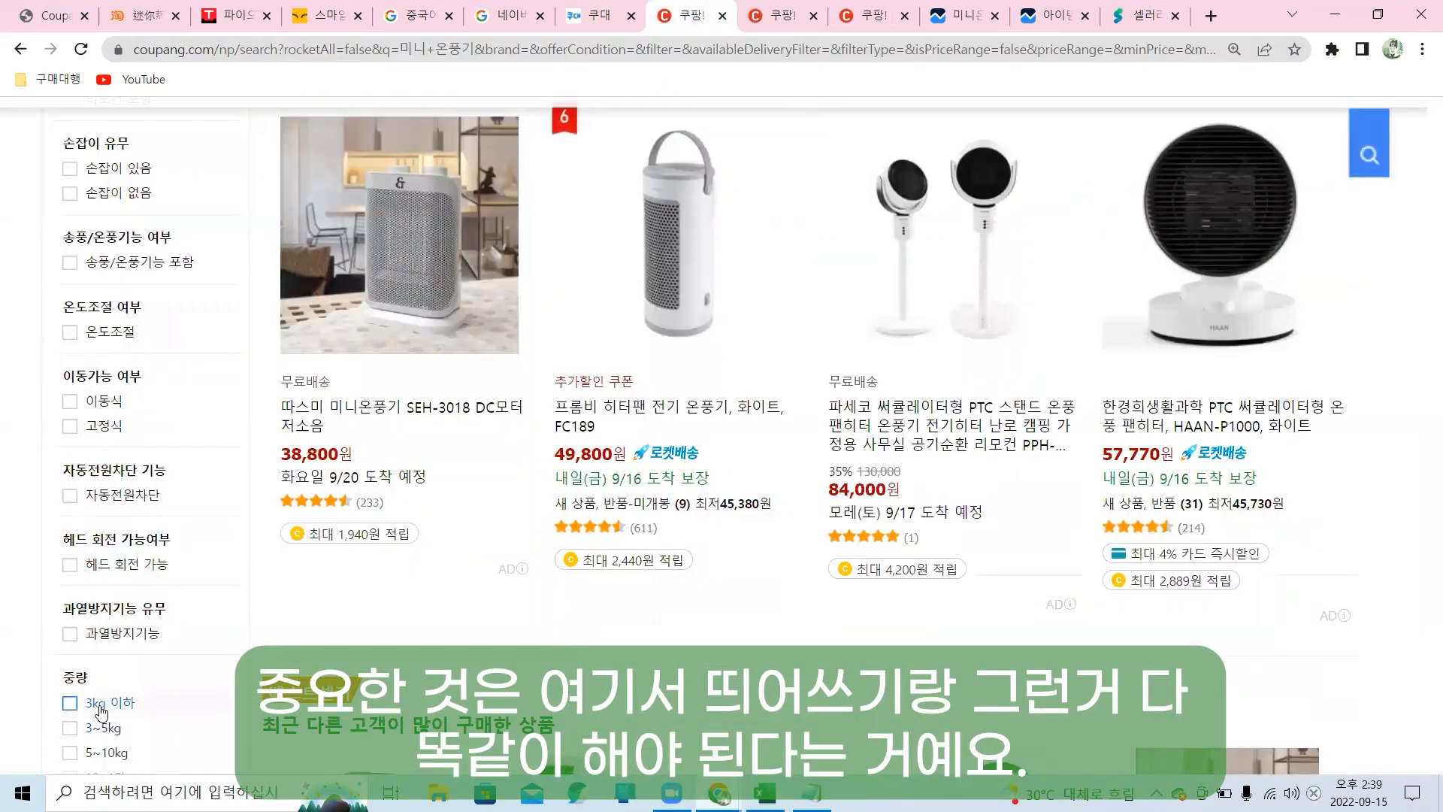
Save the search option settings in 쿠대, upload the heater to Coupang and close its editor.
{"action": "left_click", "coordinate": [599, 16]}
{"action": "left_click", "coordinate": [510, 652]}
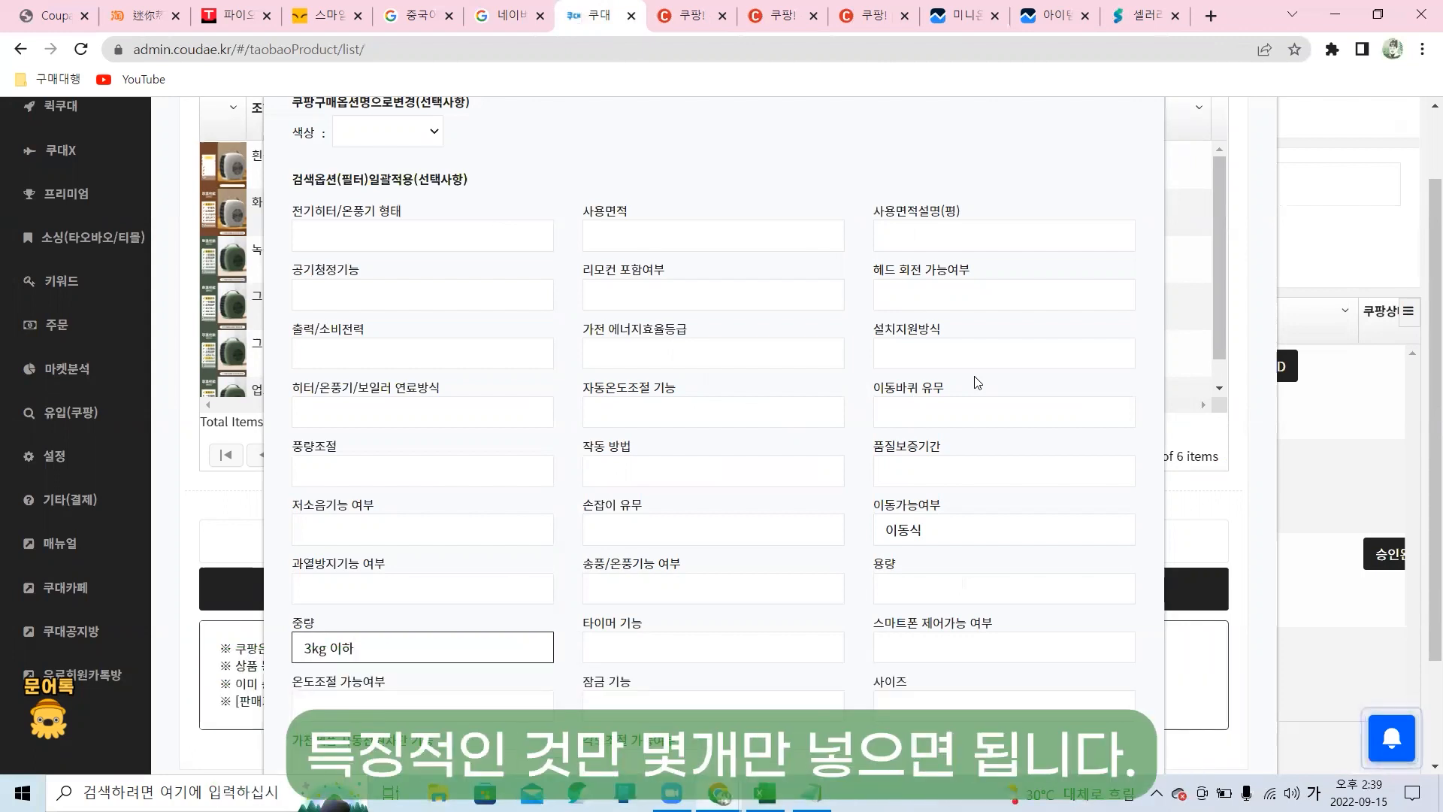
{"action": "scroll", "coordinate": [964, 438], "scroll_direction": "down", "scroll_amount": 1}
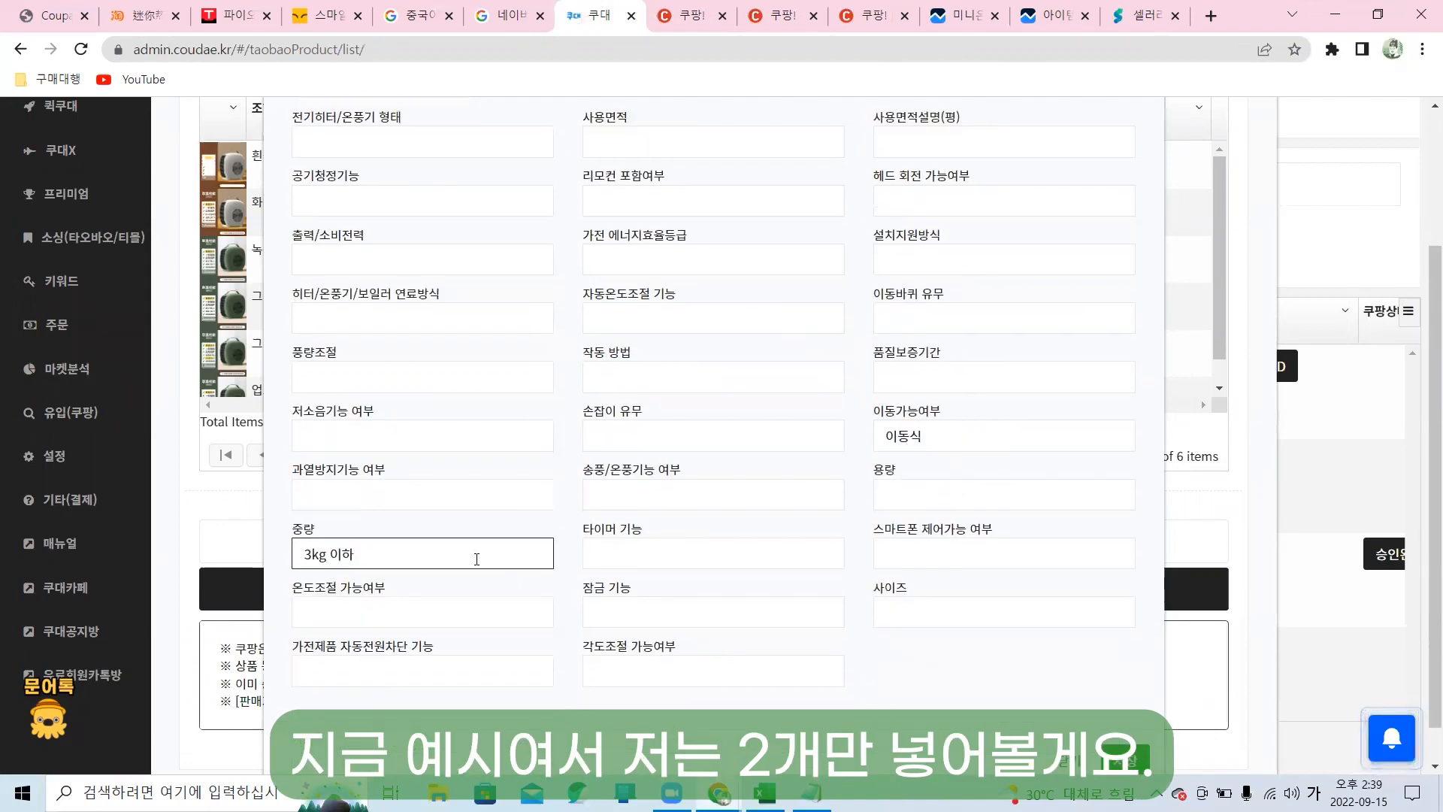
{"action": "left_click", "coordinate": [1125, 759]}
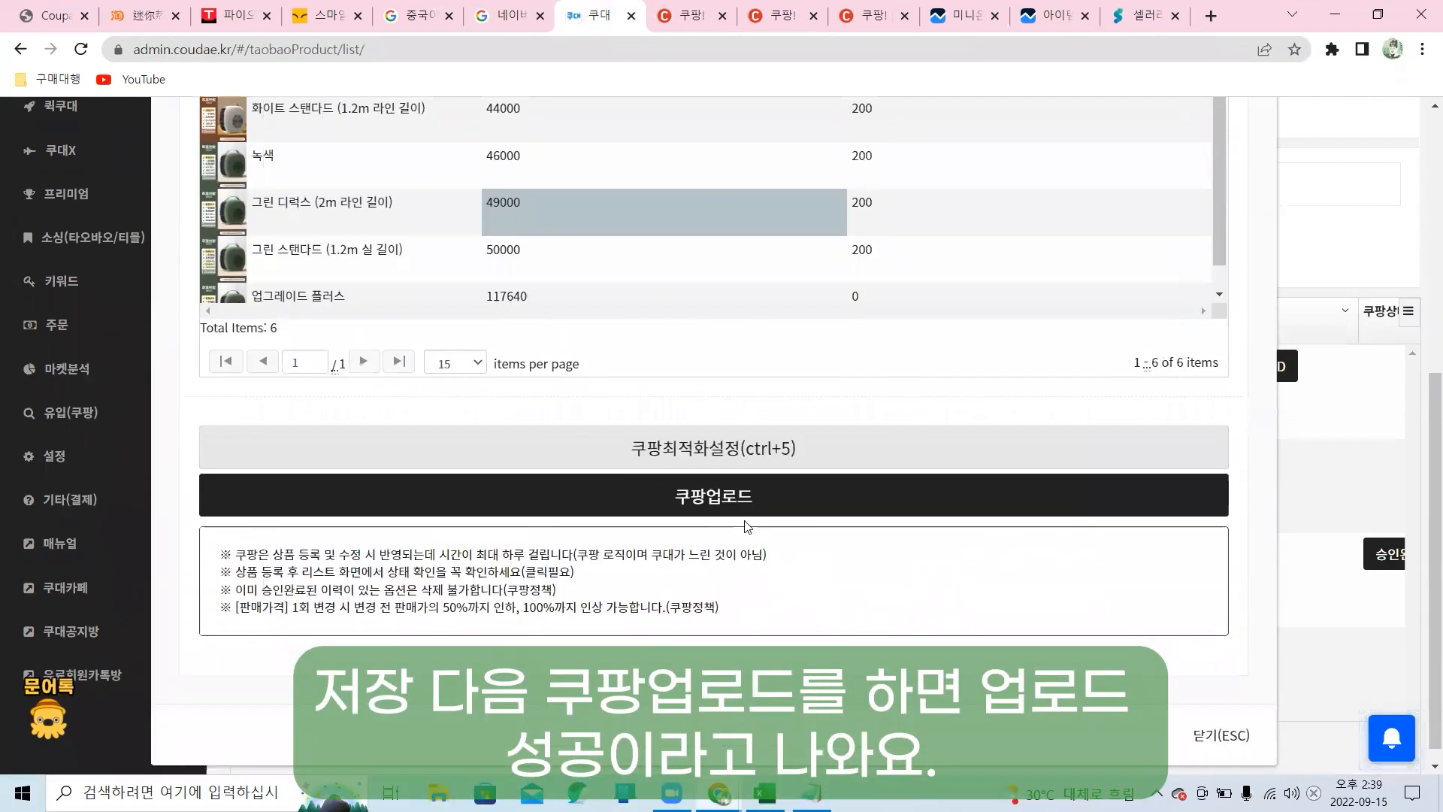
{"action": "left_click", "coordinate": [749, 503]}
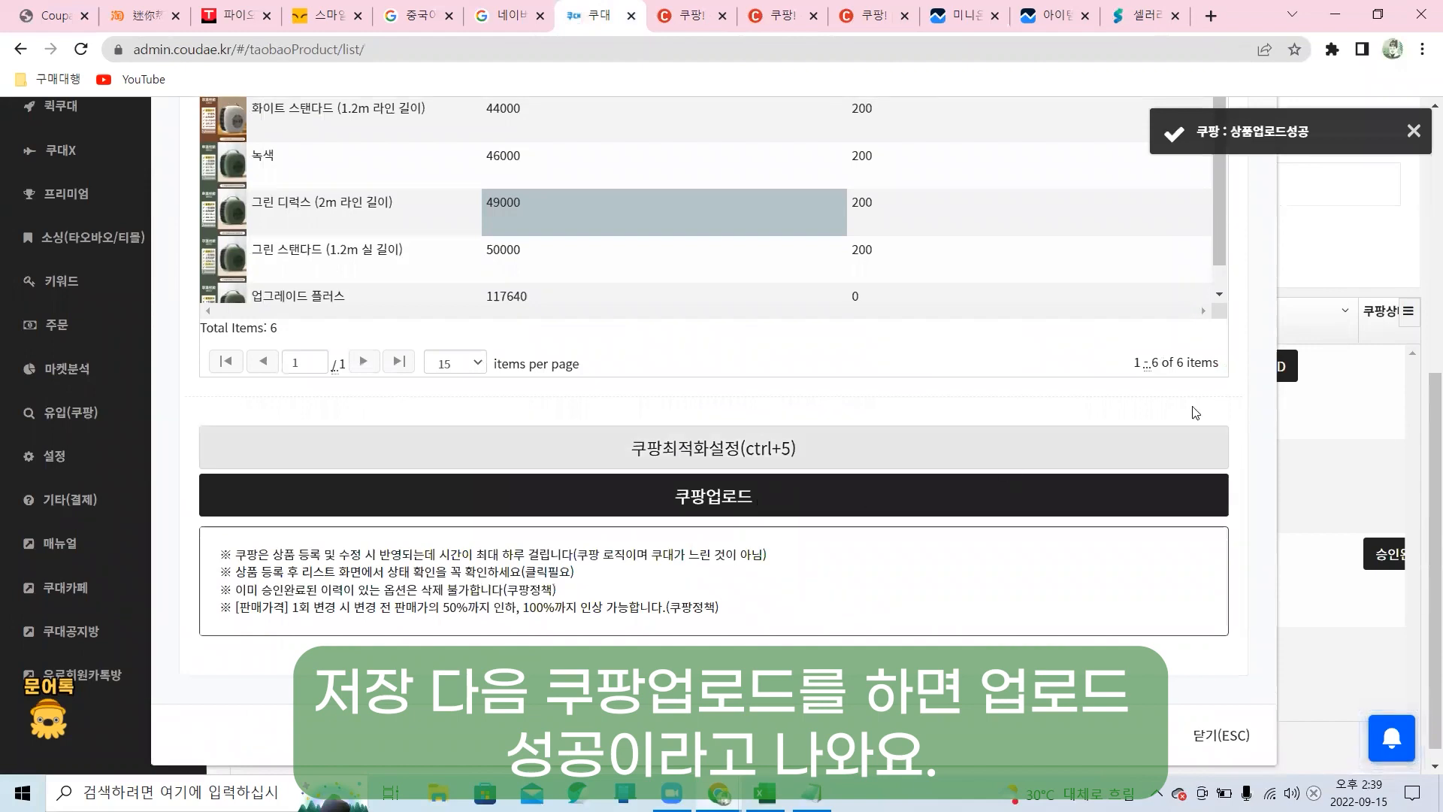
{"action": "left_click", "coordinate": [1222, 735]}
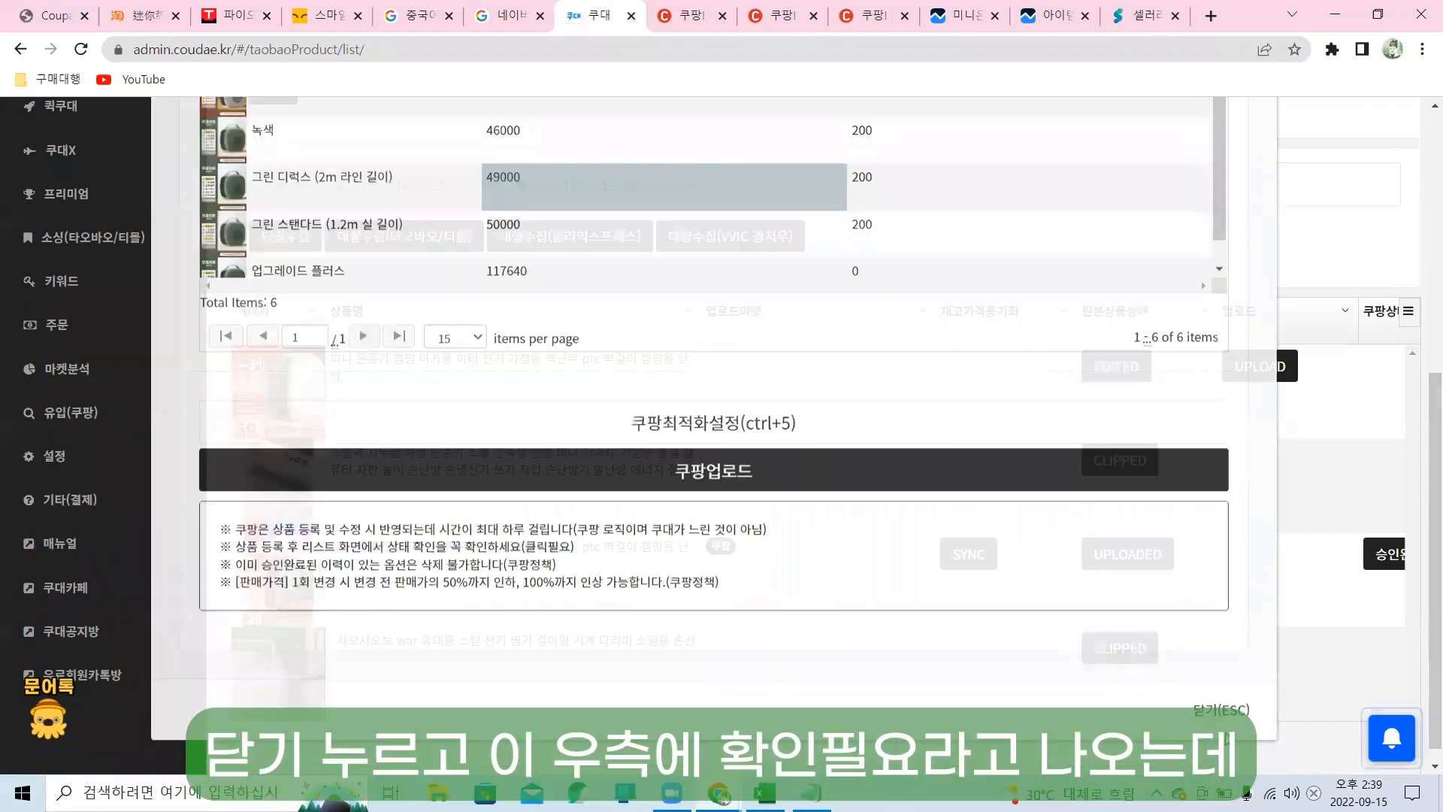
Refresh the uploaded heater's 확인필요 status in the 쿠팡상태 column of the product list.
{"action": "scroll", "coordinate": [857, 681], "scroll_direction": "down", "scroll_amount": 2}
{"action": "left_click_drag", "start_coordinate": [857, 669], "coordinate": [1198, 615]}
{"action": "scroll", "coordinate": [1204, 586], "scroll_direction": "up", "scroll_amount": 2}
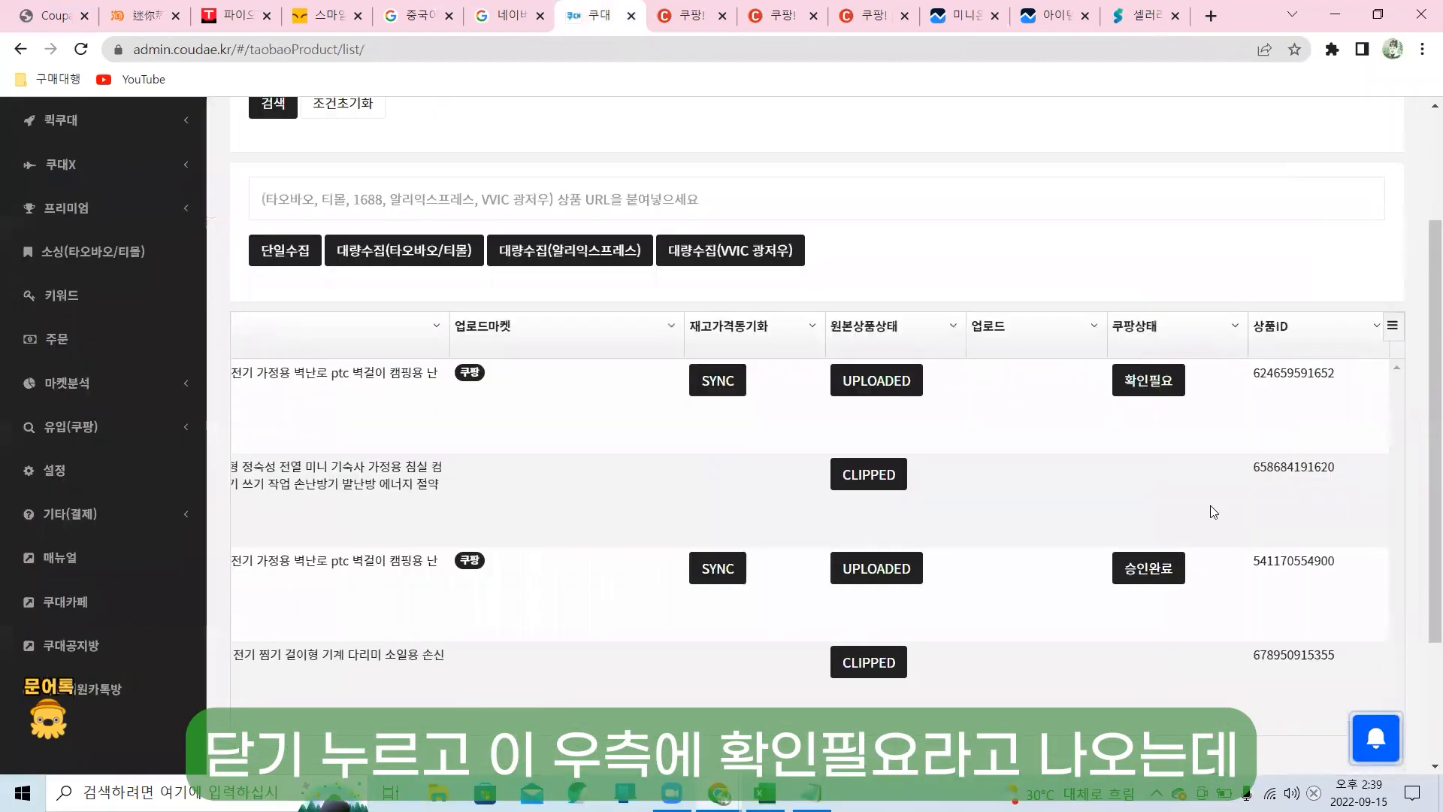
{"action": "left_click", "coordinate": [1163, 392]}
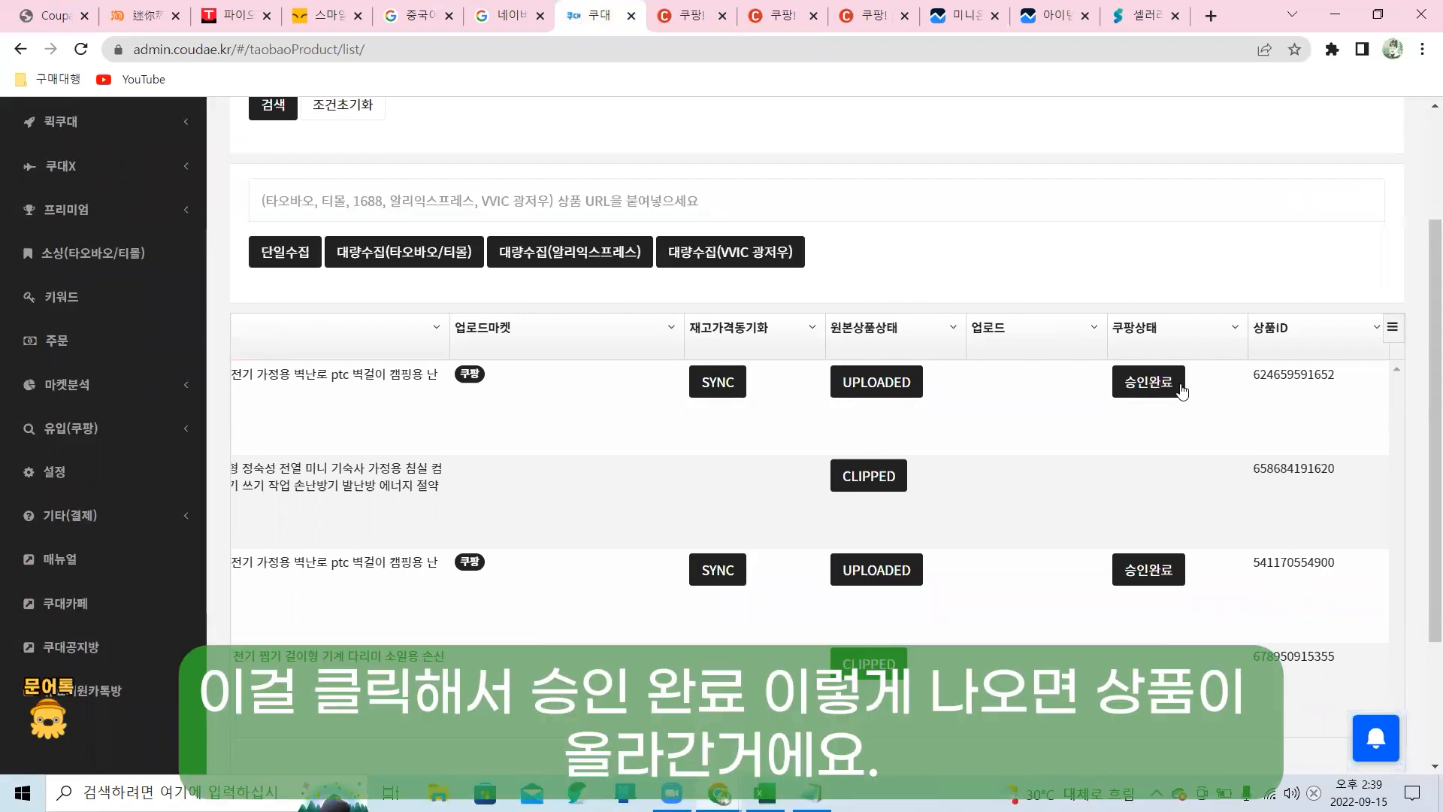
Open the uploaded heater's details and follow its 쿠팡승인완료 link to the listing in Coupang Wing.
{"action": "left_click", "coordinate": [892, 390]}
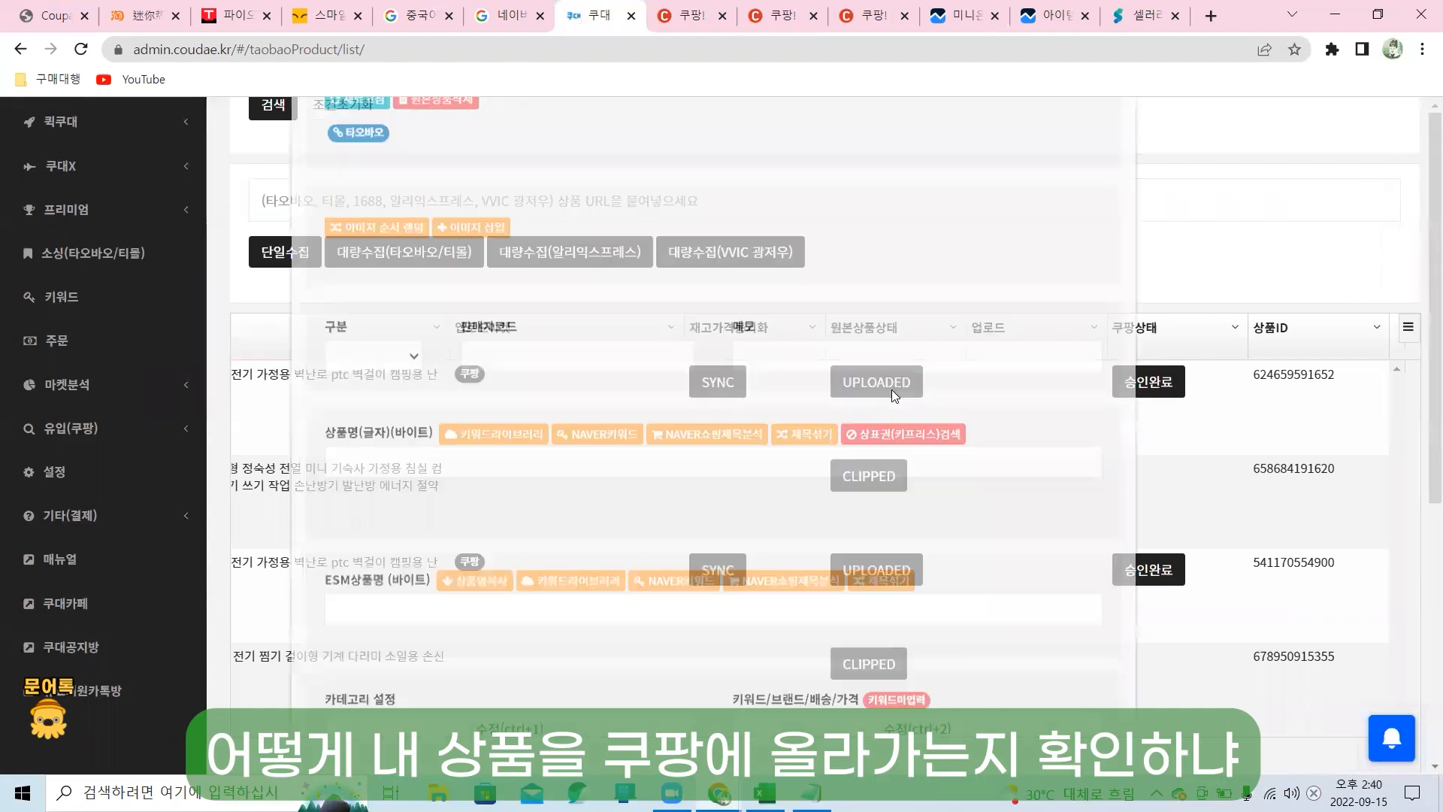
{"action": "scroll", "coordinate": [885, 384], "scroll_direction": "down", "scroll_amount": 1}
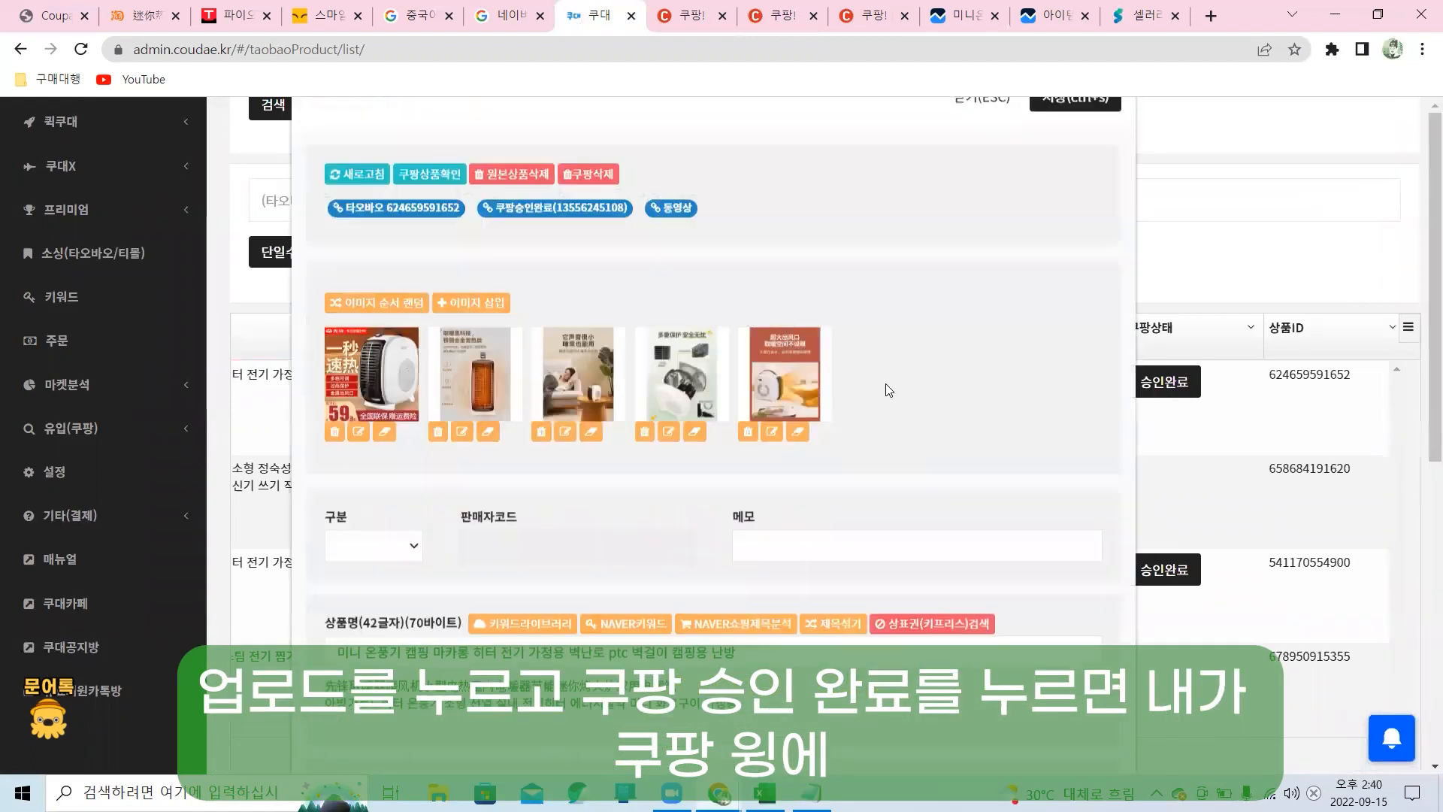
{"action": "scroll", "coordinate": [887, 390], "scroll_direction": "up", "scroll_amount": 1}
{"action": "left_click", "coordinate": [515, 269]}
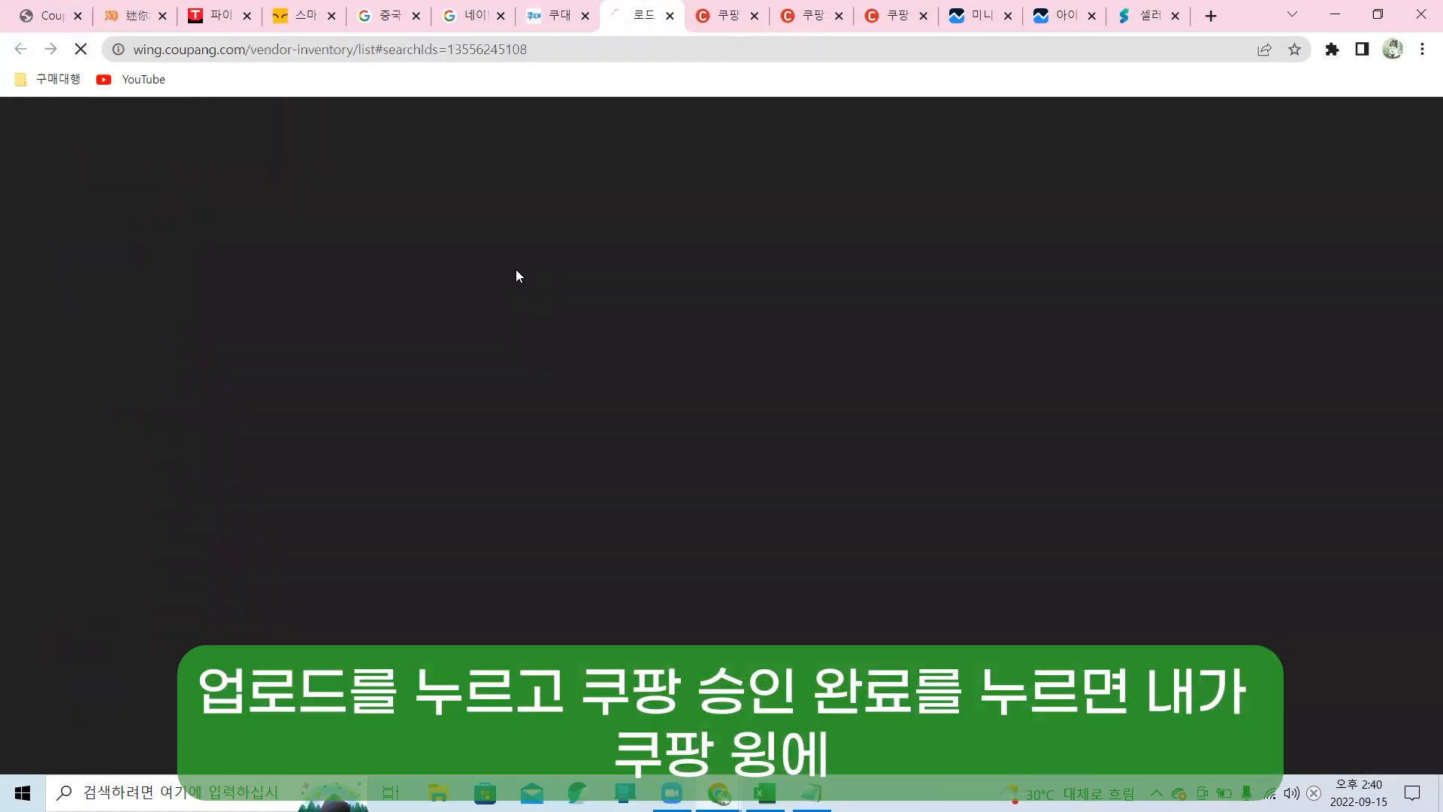
Open 옵션 수정 from the heater's option list in Coupang Wing and view the live product page of the 화이트 스탠다드 option.
{"action": "scroll", "coordinate": [998, 411], "scroll_direction": "down", "scroll_amount": 4}
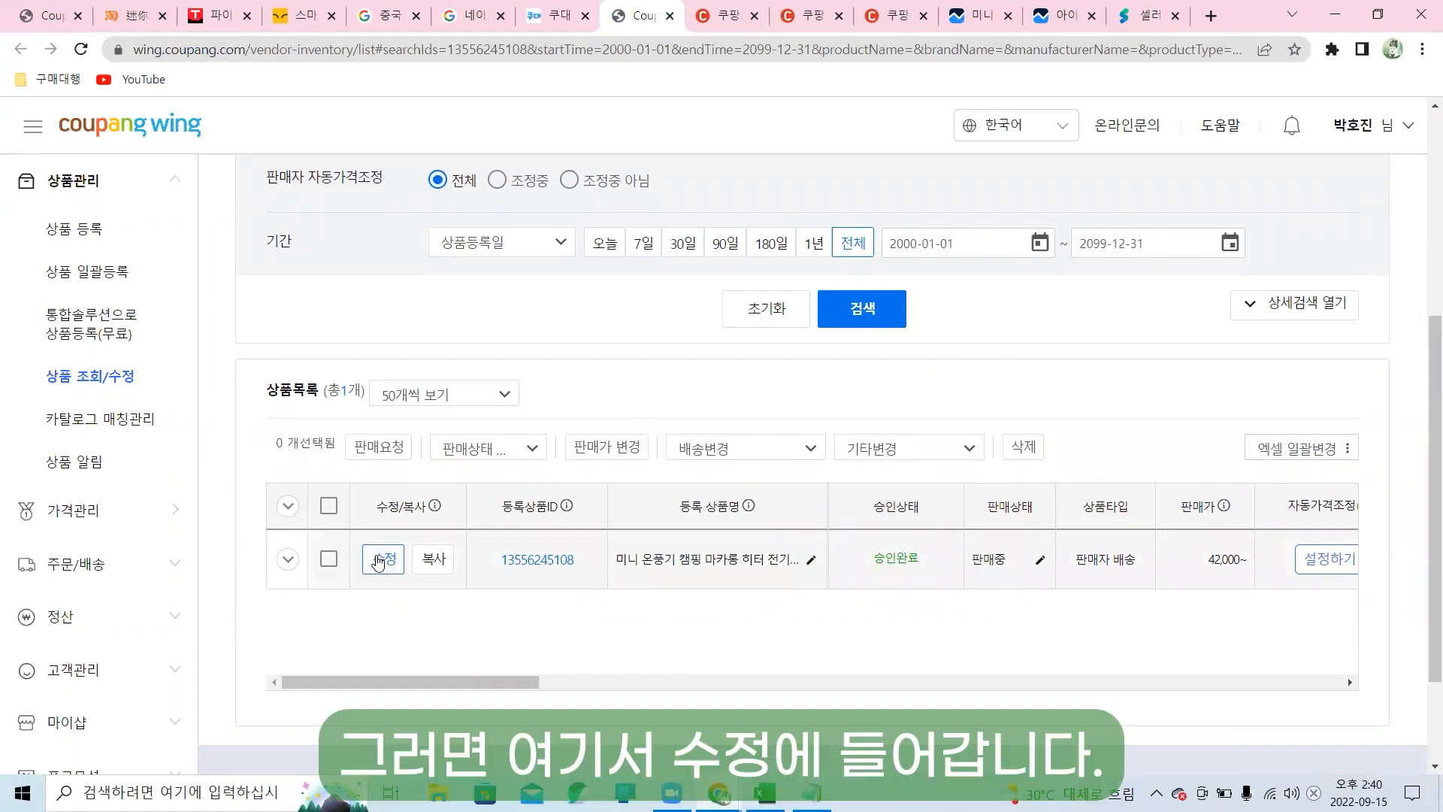
{"action": "left_click", "coordinate": [382, 559]}
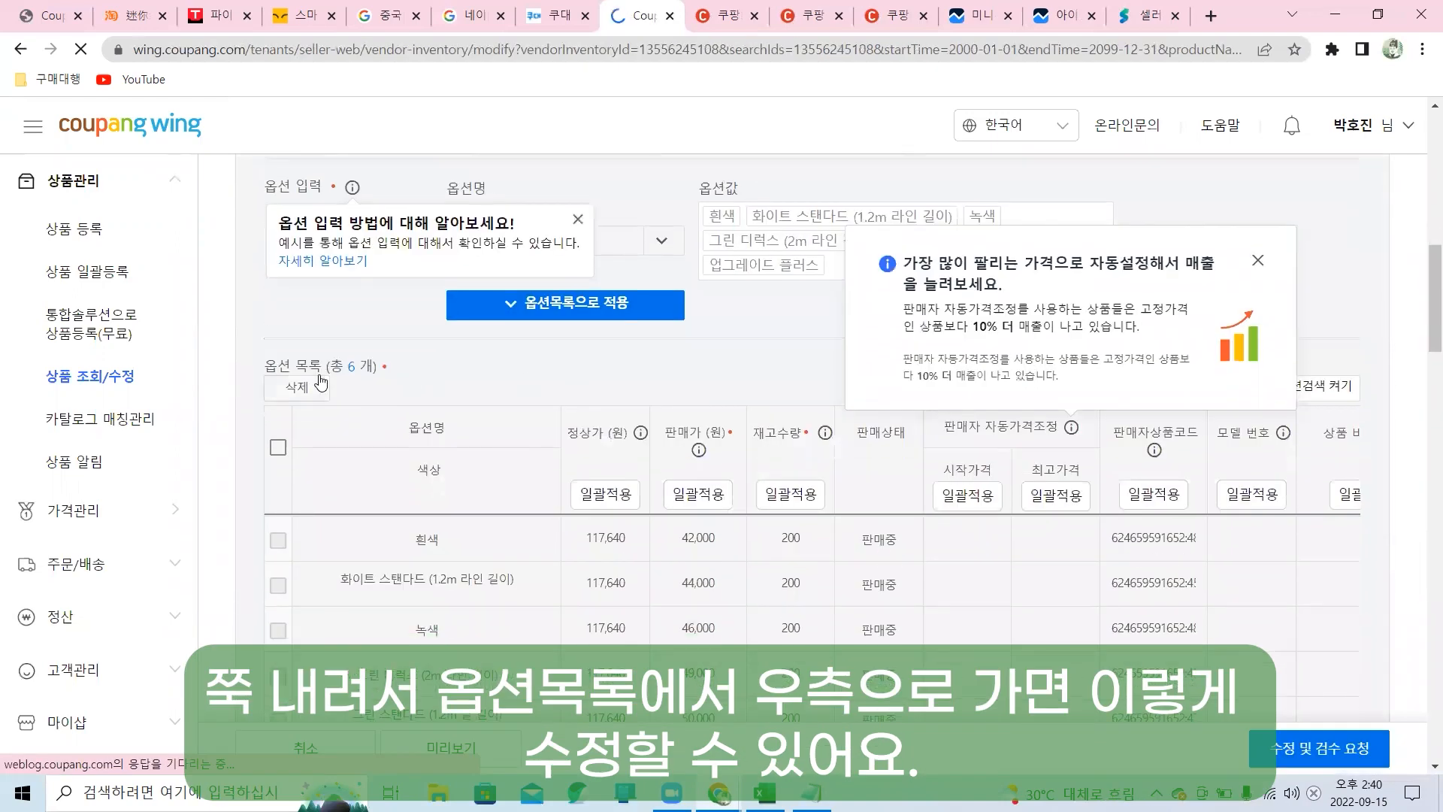
{"action": "scroll", "coordinate": [321, 383], "scroll_direction": "down", "scroll_amount": 3}
{"action": "left_click_drag", "start_coordinate": [619, 513], "coordinate": [1296, 492]}
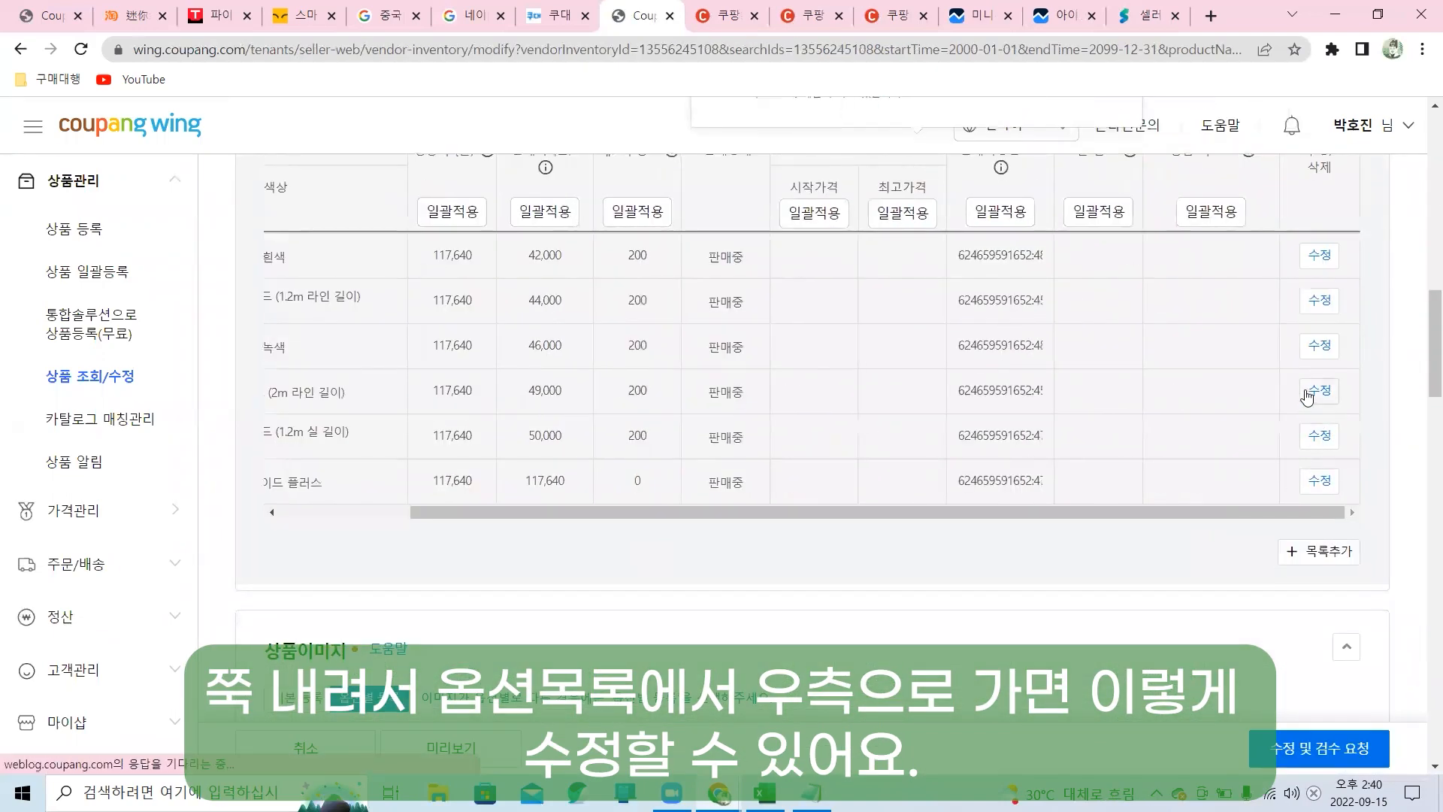
{"action": "left_click", "coordinate": [1318, 346]}
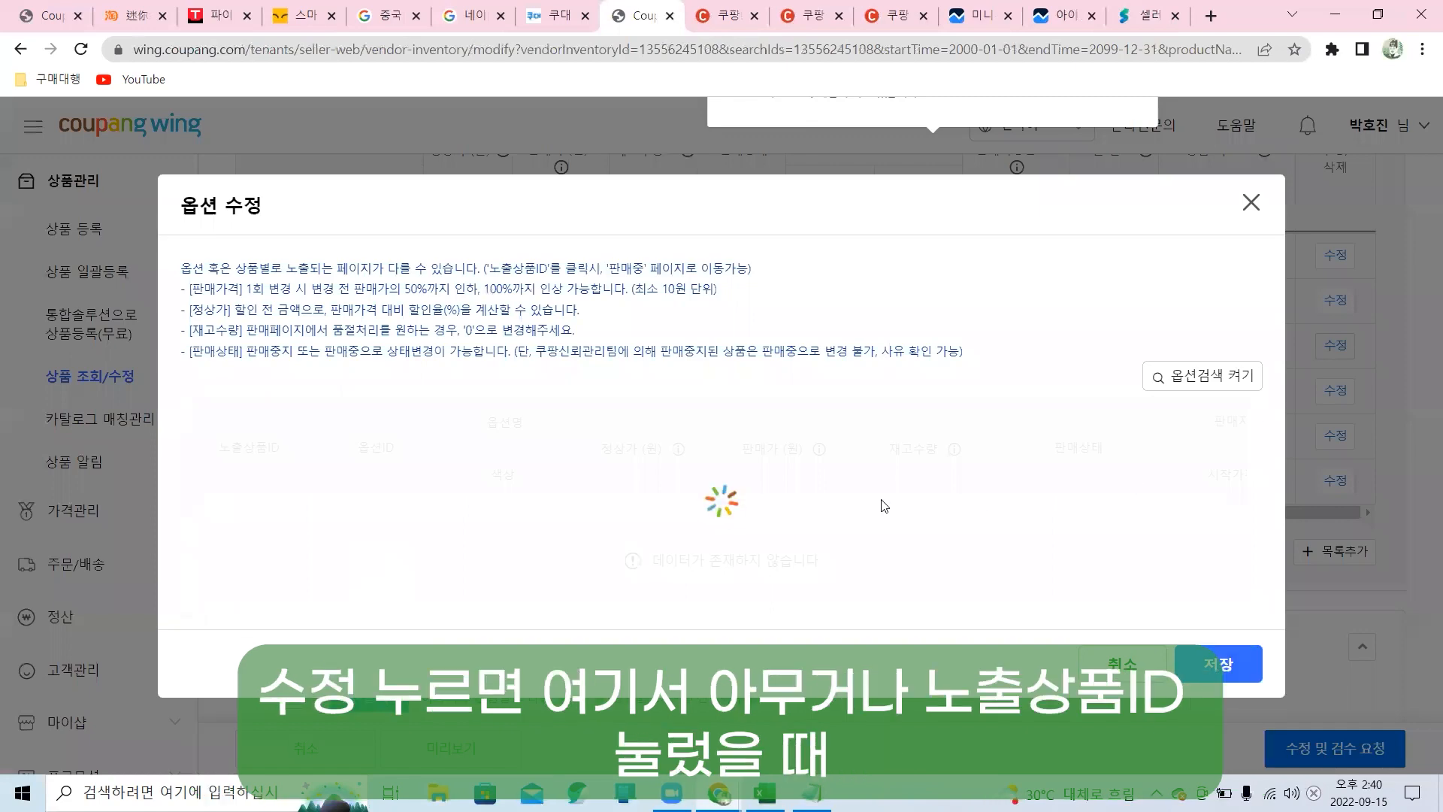
{"action": "scroll", "coordinate": [287, 583], "scroll_direction": "down", "scroll_amount": 1}
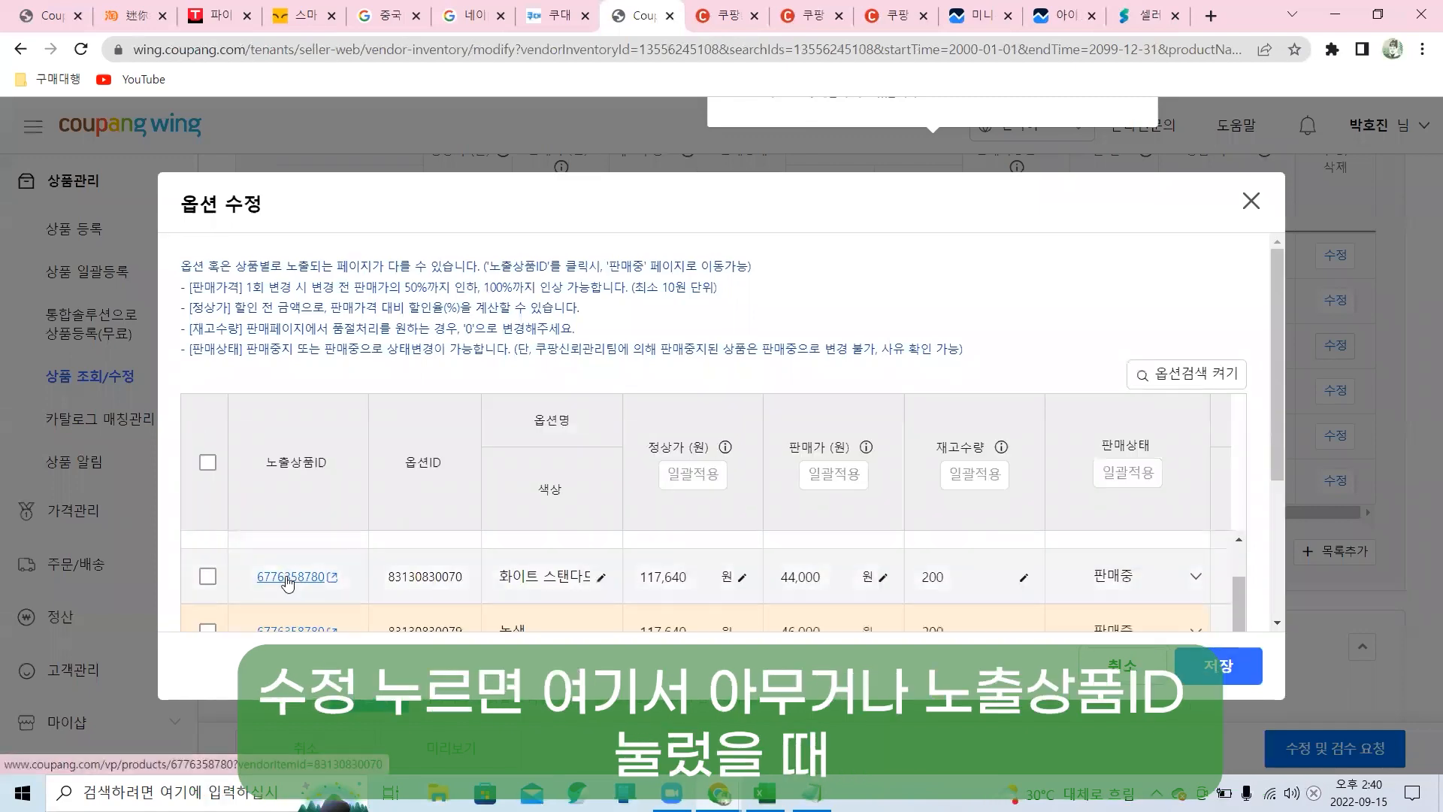
{"action": "left_click", "coordinate": [287, 578]}
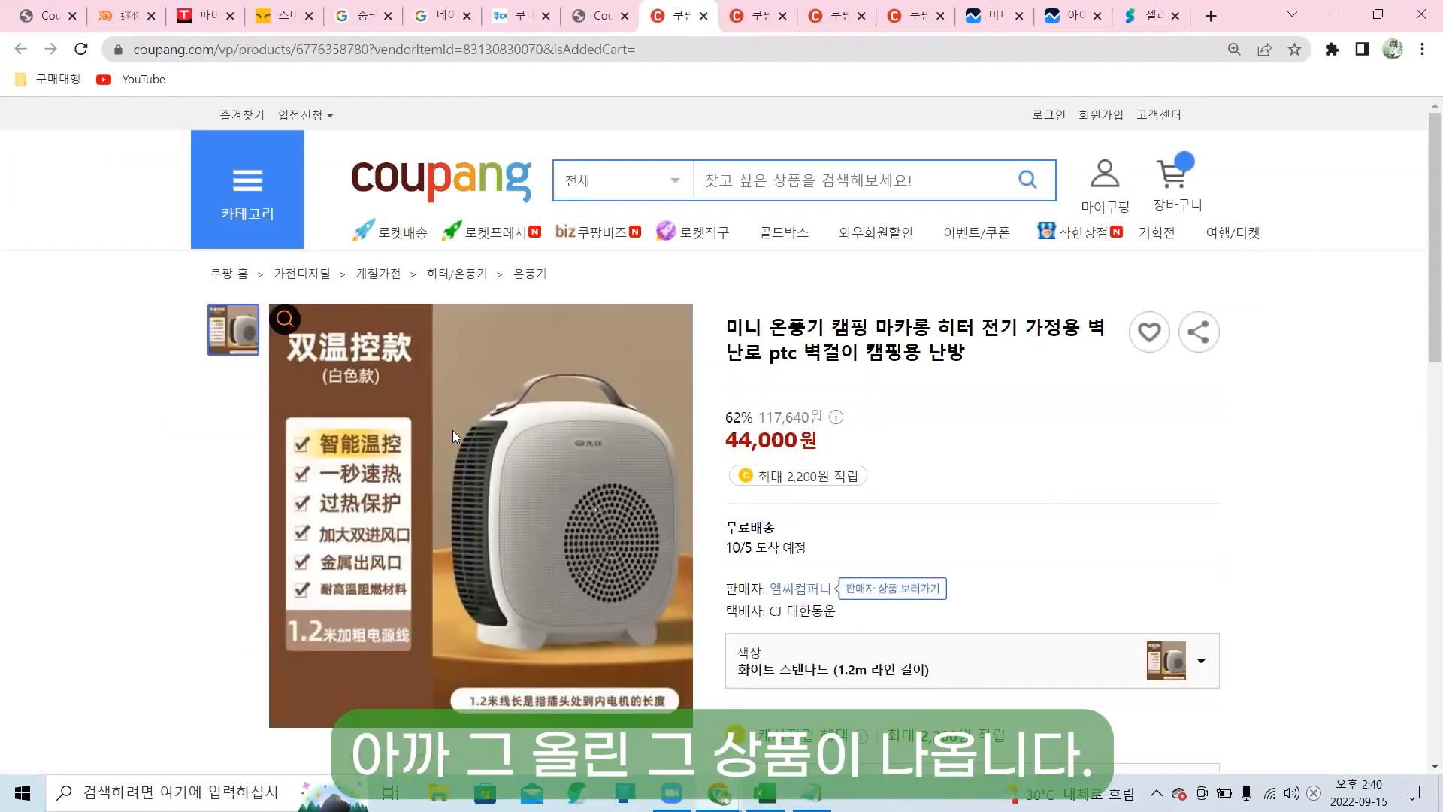
Examine the live Coupang product page for the 상단 이미지, detail images, option photos and 하단 이미지.
{"action": "scroll", "coordinate": [476, 494], "scroll_direction": "down", "scroll_amount": 10}
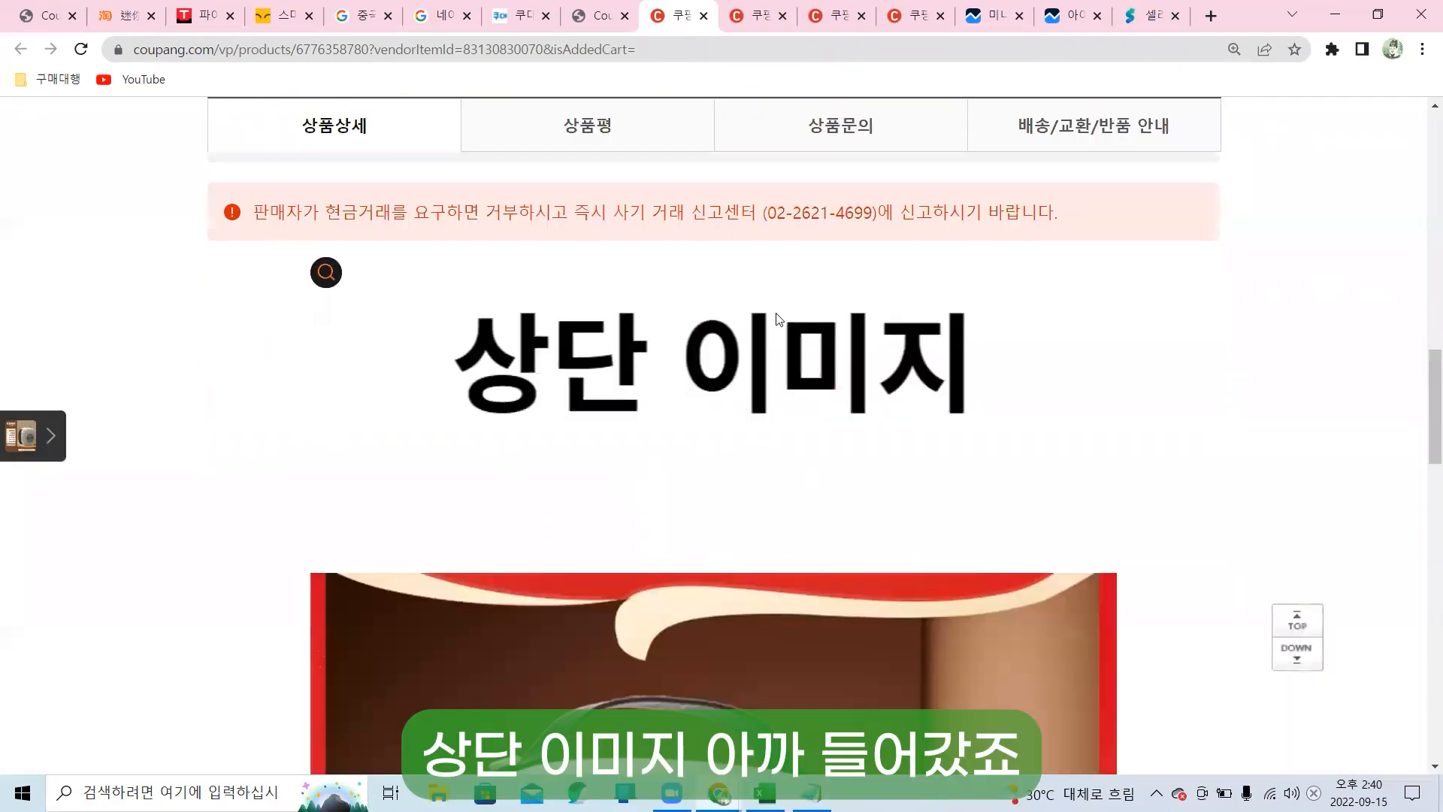
{"action": "scroll", "coordinate": [986, 397], "scroll_direction": "down", "scroll_amount": 15}
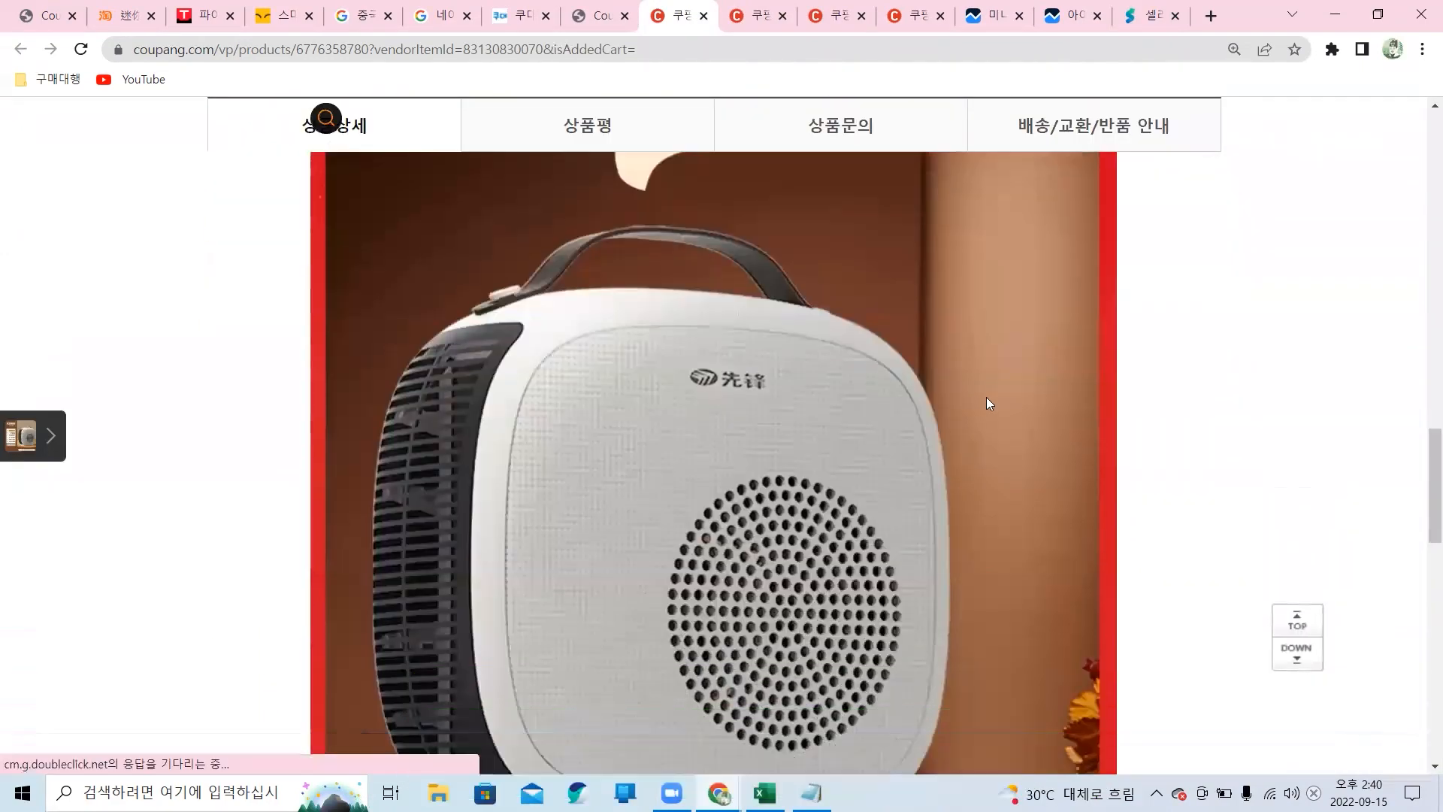
{"action": "scroll", "coordinate": [1048, 621], "scroll_direction": "down", "scroll_amount": 20}
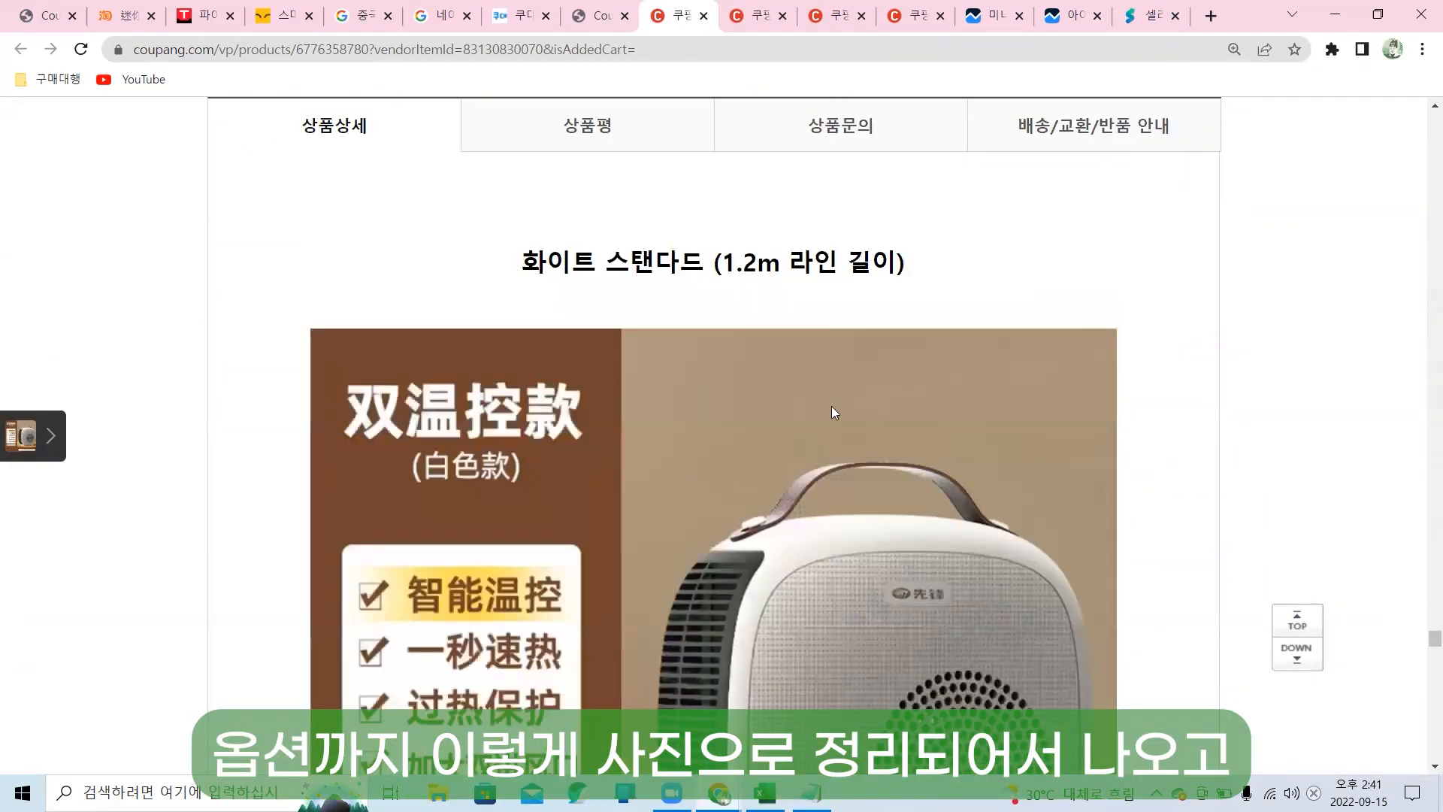
{"action": "scroll", "coordinate": [856, 440], "scroll_direction": "up", "scroll_amount": 7}
{"action": "scroll", "coordinate": [801, 476], "scroll_direction": "down", "scroll_amount": 15}
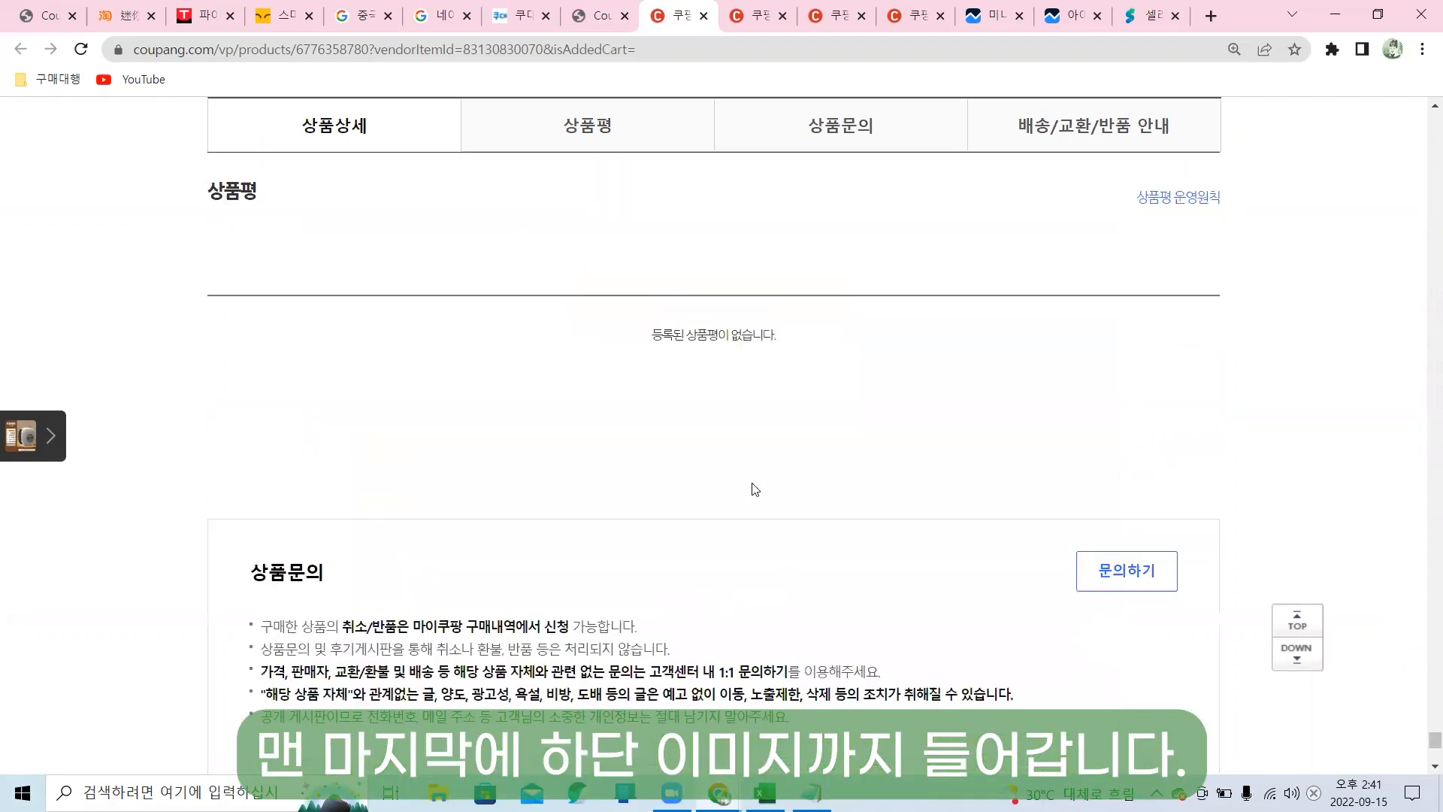
{"action": "scroll", "coordinate": [750, 303], "scroll_direction": "up", "scroll_amount": 3}
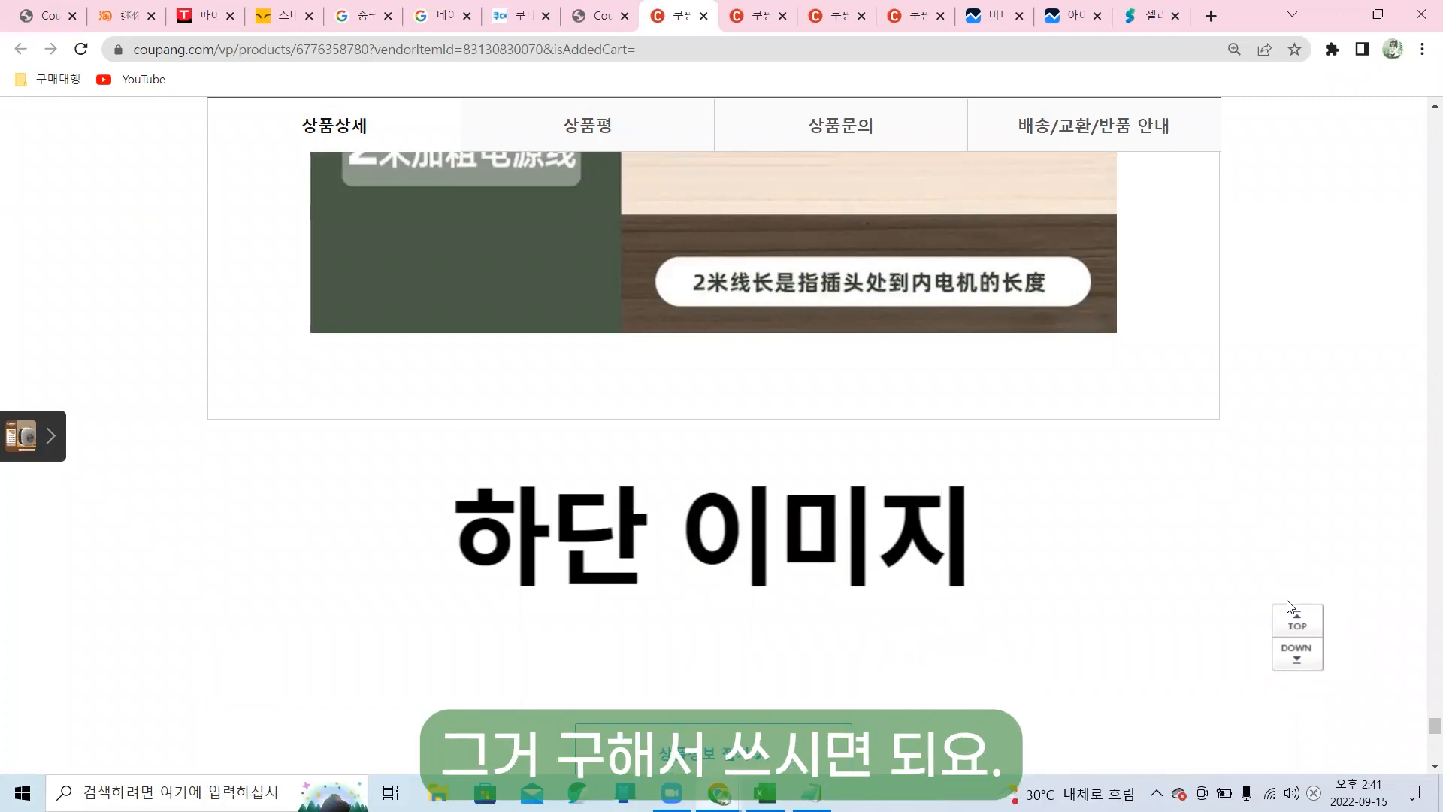
{"action": "scroll", "coordinate": [994, 254], "scroll_direction": "down", "scroll_amount": 10}
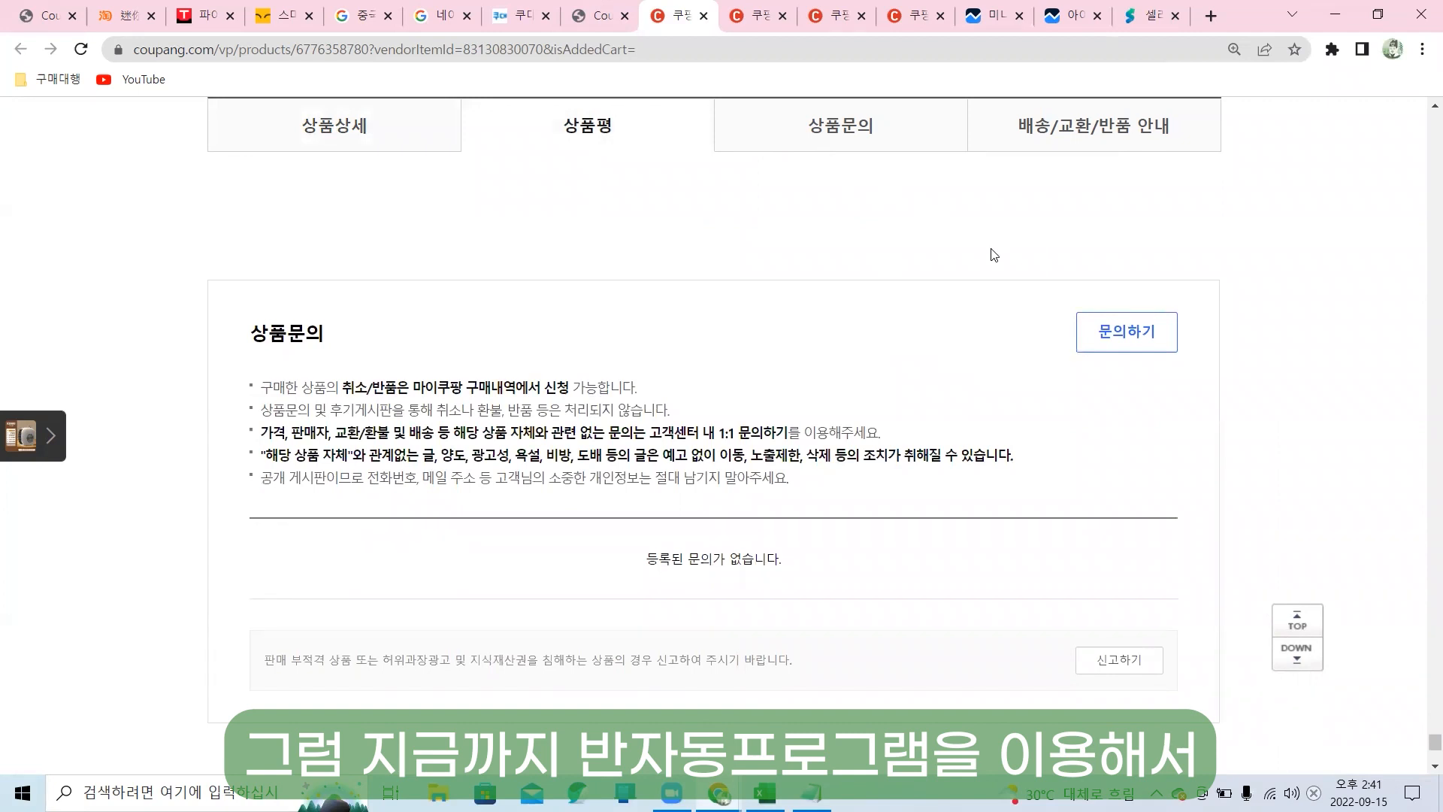